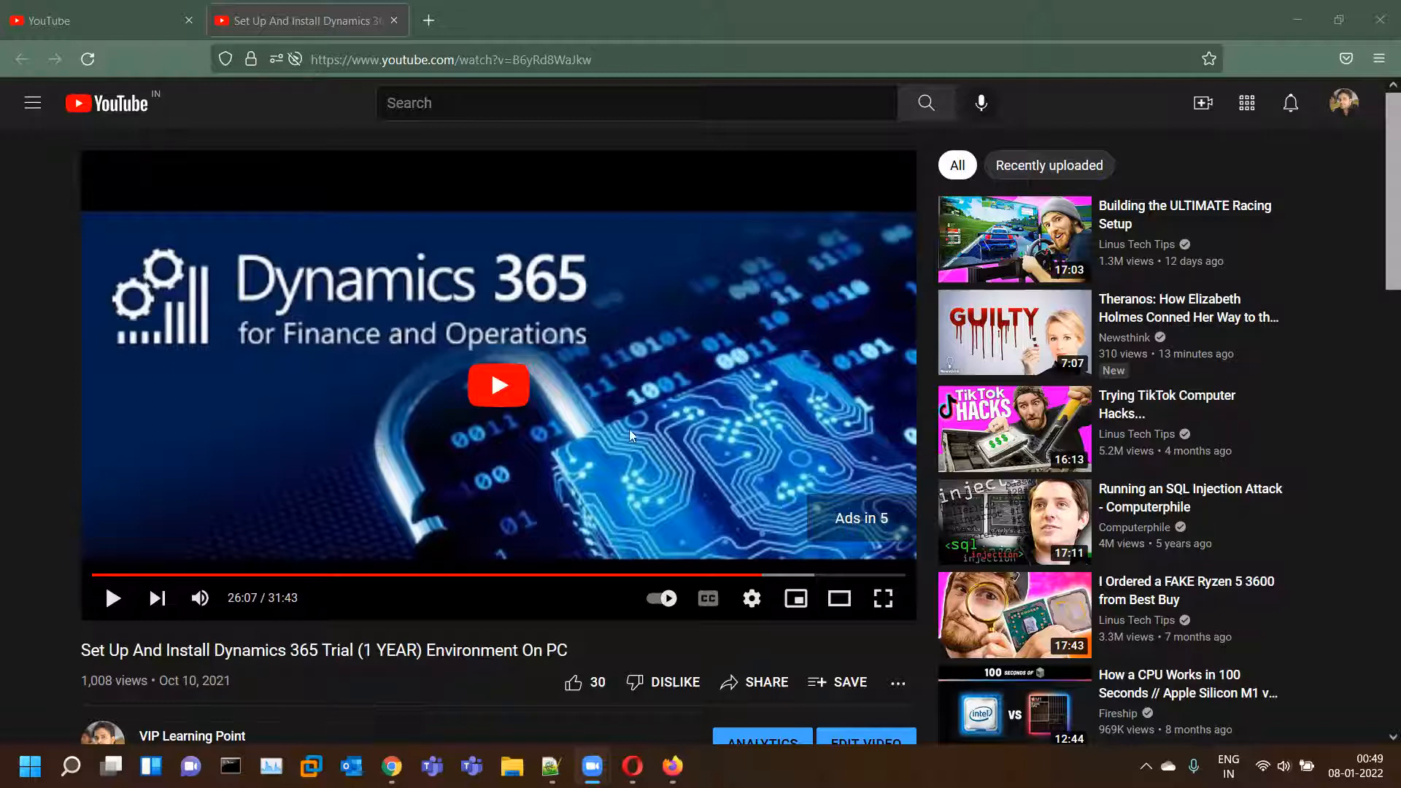
Minimize the Firefox window to hide the YouTube setup video and show the desktop.
left_click(1300, 22)
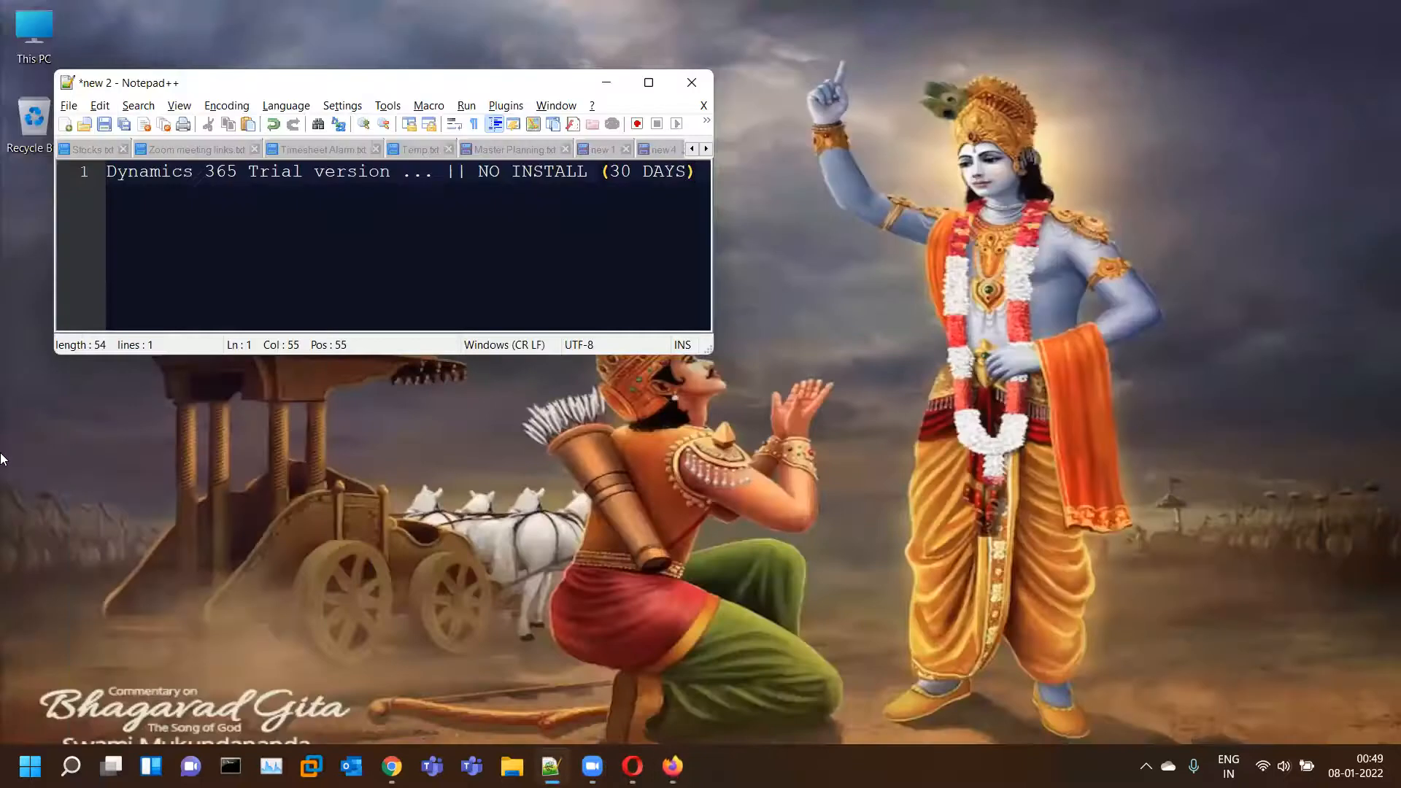
Highlight 'NO INSTALL (30 DAYS)' and '30 DAYS' in the trial note, then minimize Notepad++.
left_click_drag(107, 173, 359, 188)
left_click_drag(476, 176, 587, 173)
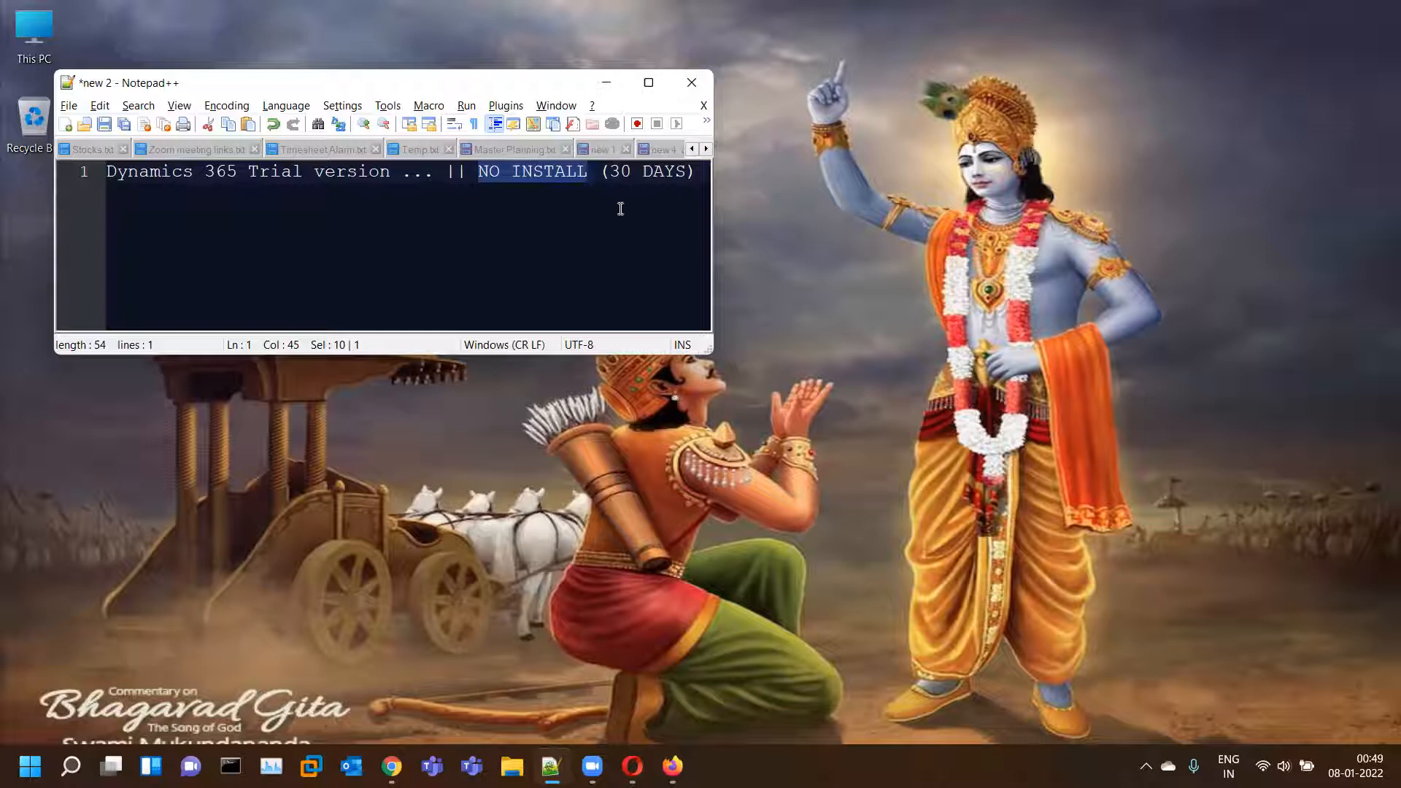
left_click(607, 172)
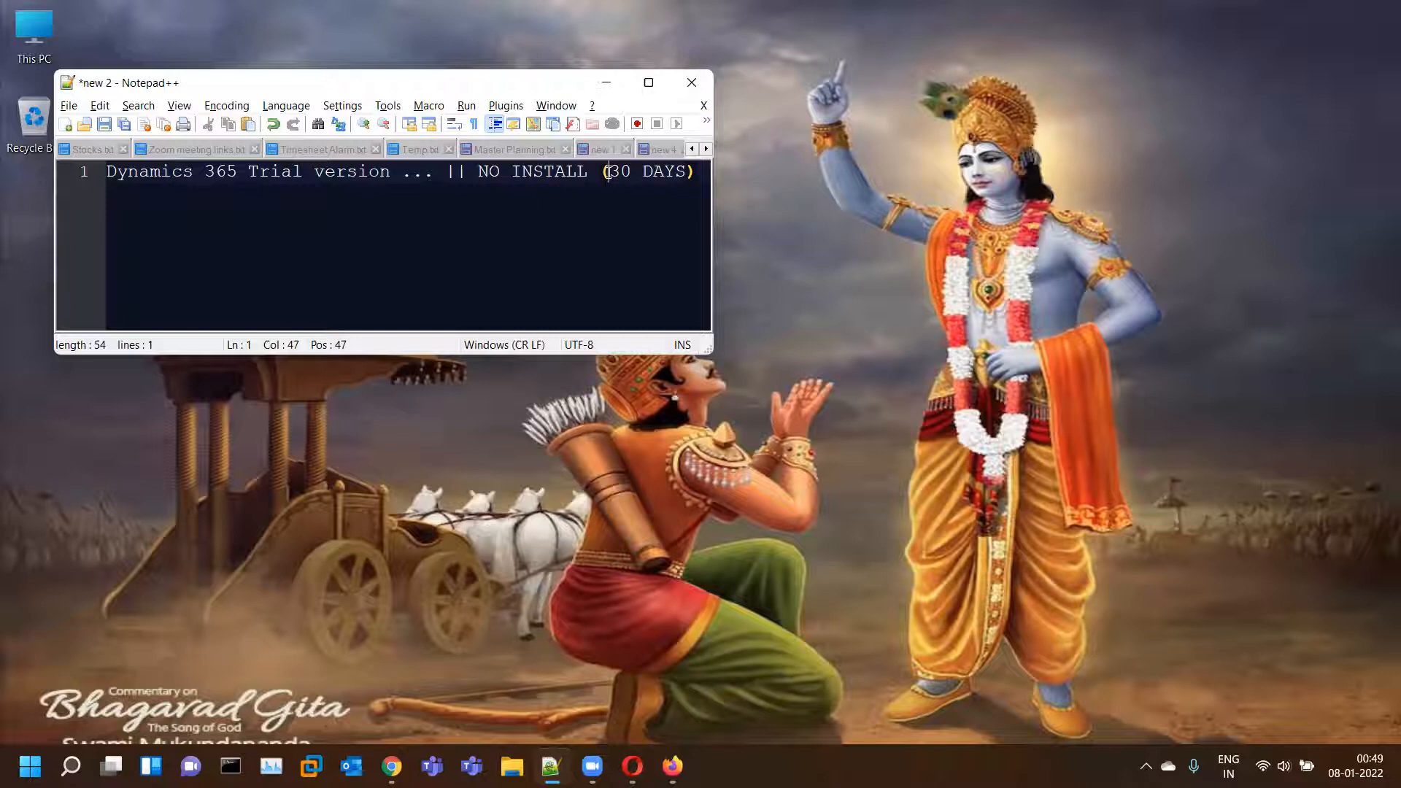
left_click_drag(608, 172, 684, 175)
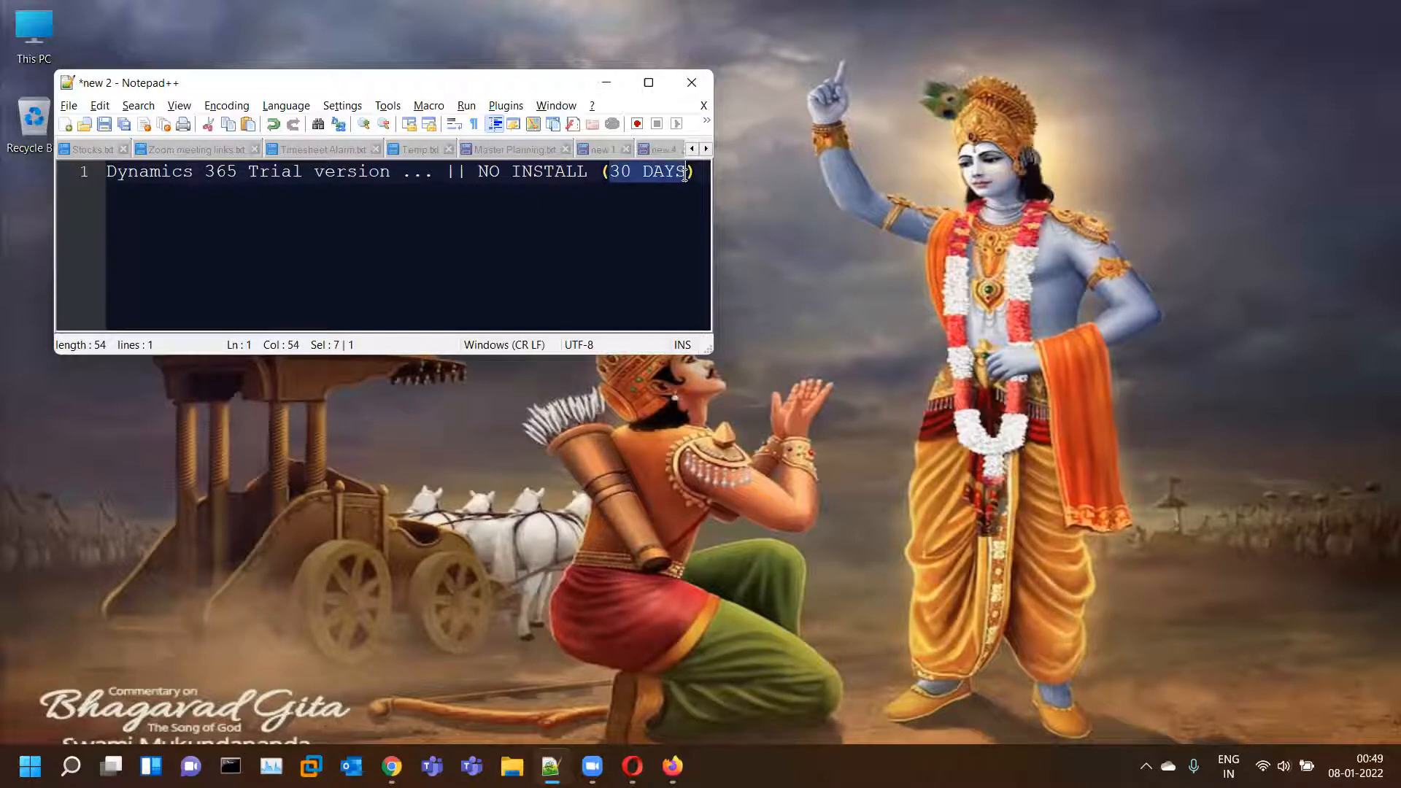
left_click(670, 194)
left_click_drag(688, 173, 614, 182)
left_click(612, 81)
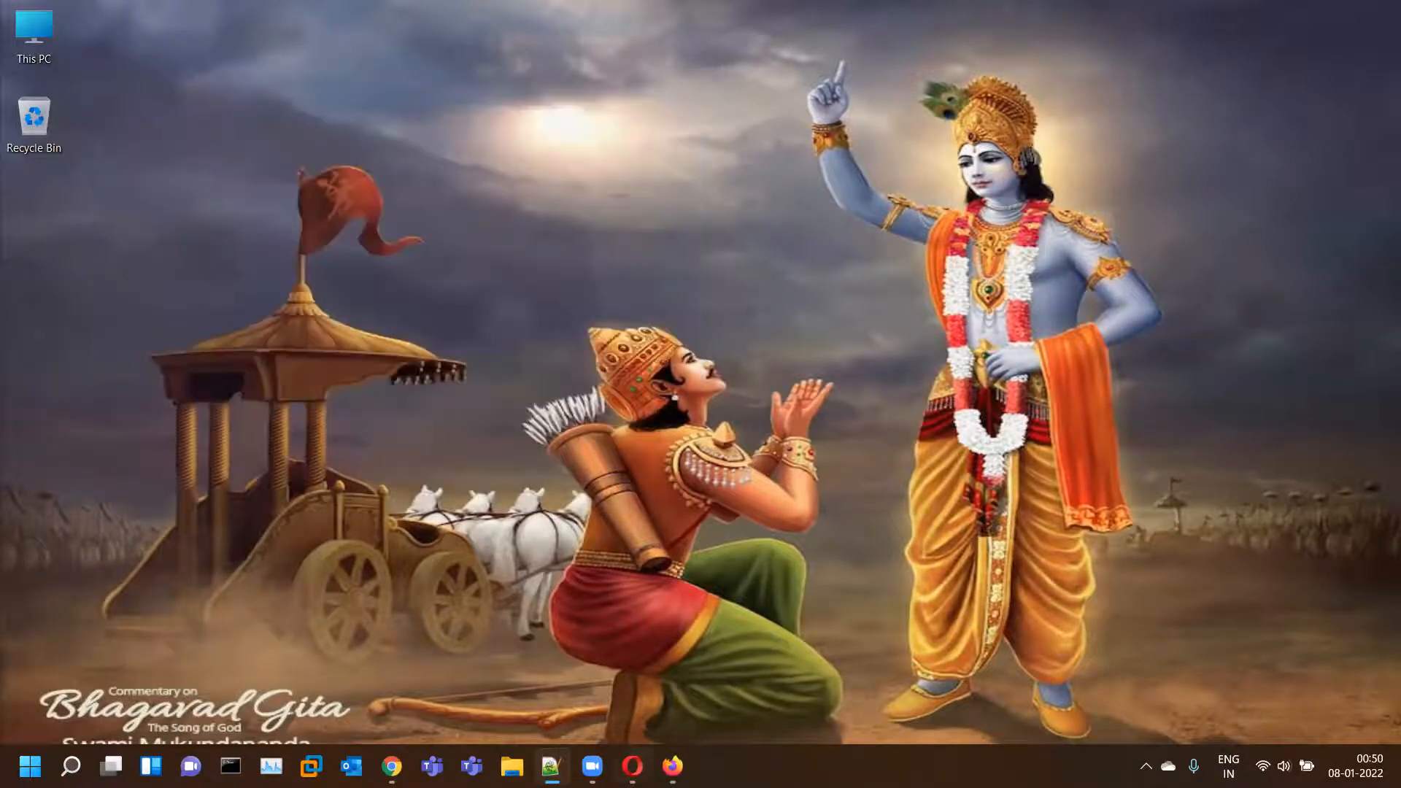
In Opera, go to trials.dynamics.com from the 'TR' address-bar suggestion.
left_click(633, 766)
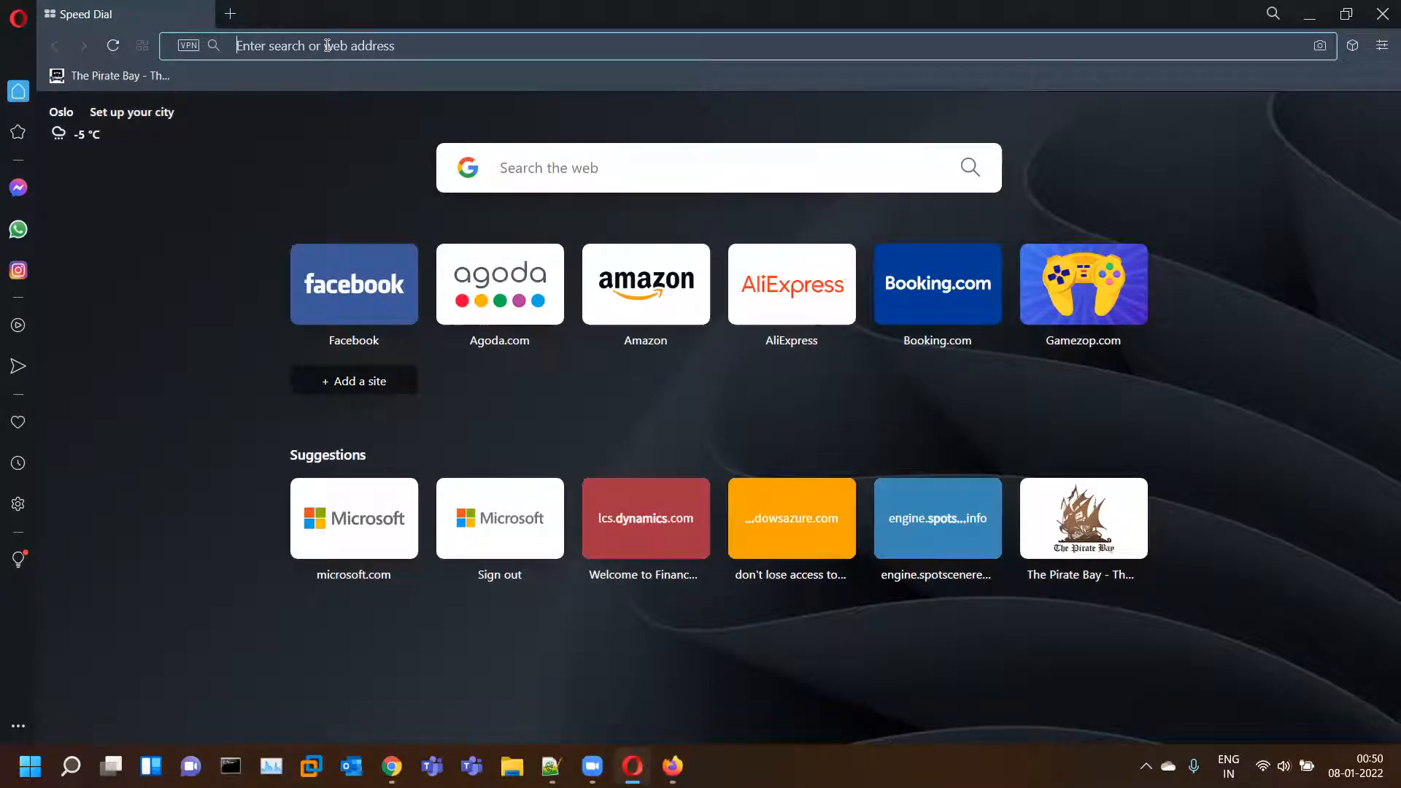
type("TRials.dynamics.com")
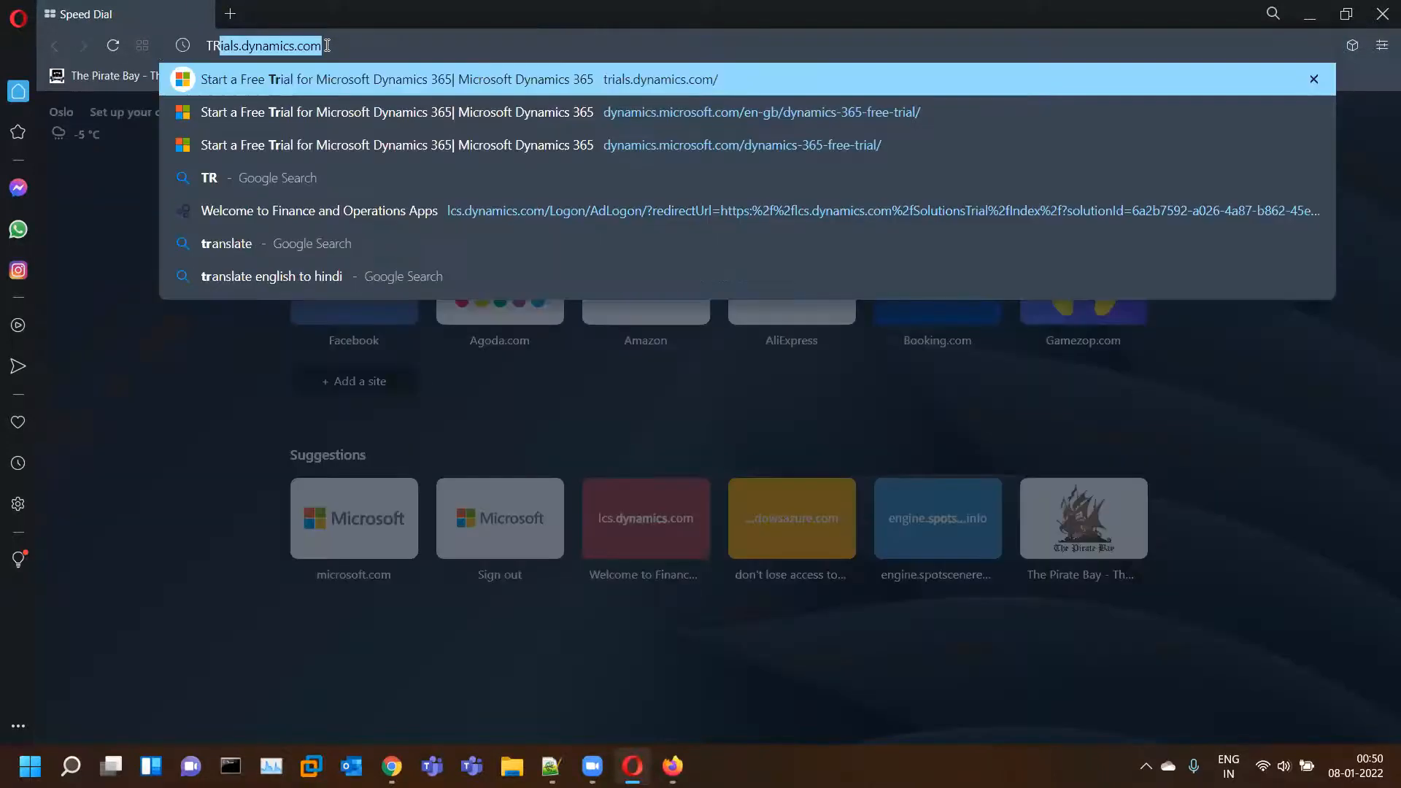
key("Return")
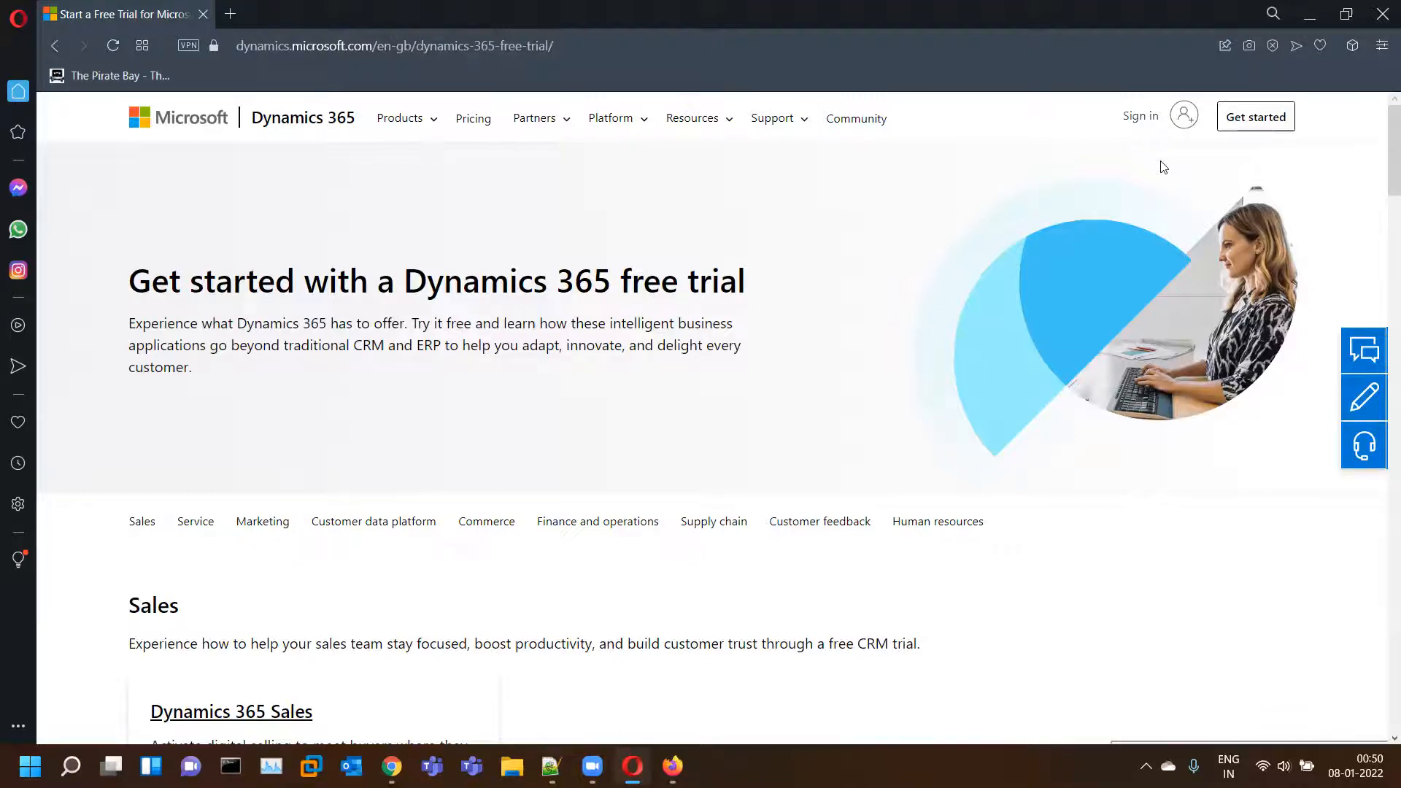
Scroll to the Service section and choose 'Try for free' under Dynamics 365 Customer Service.
scroll(701, 310, "down", 3)
scroll(714, 319, "down", 5)
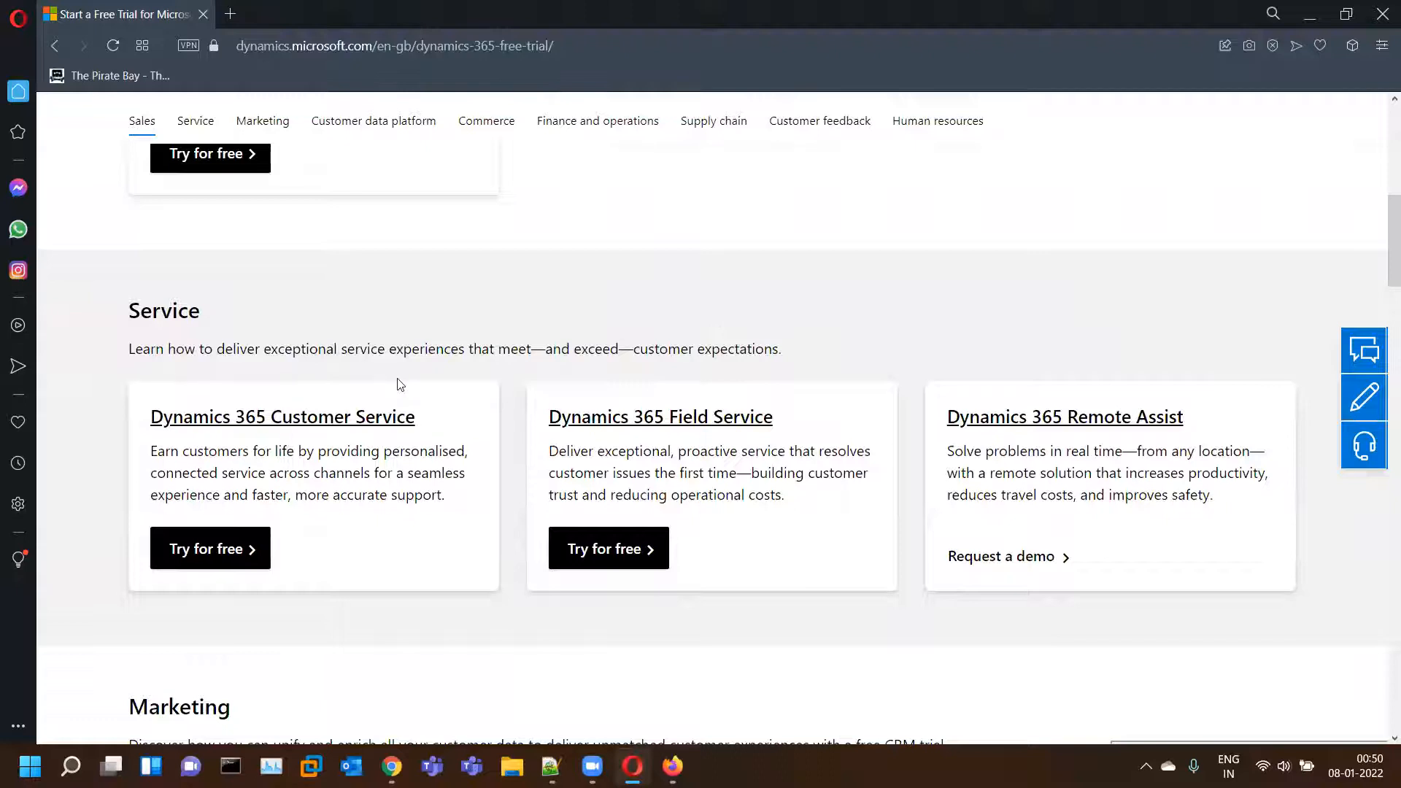
left_click(204, 544)
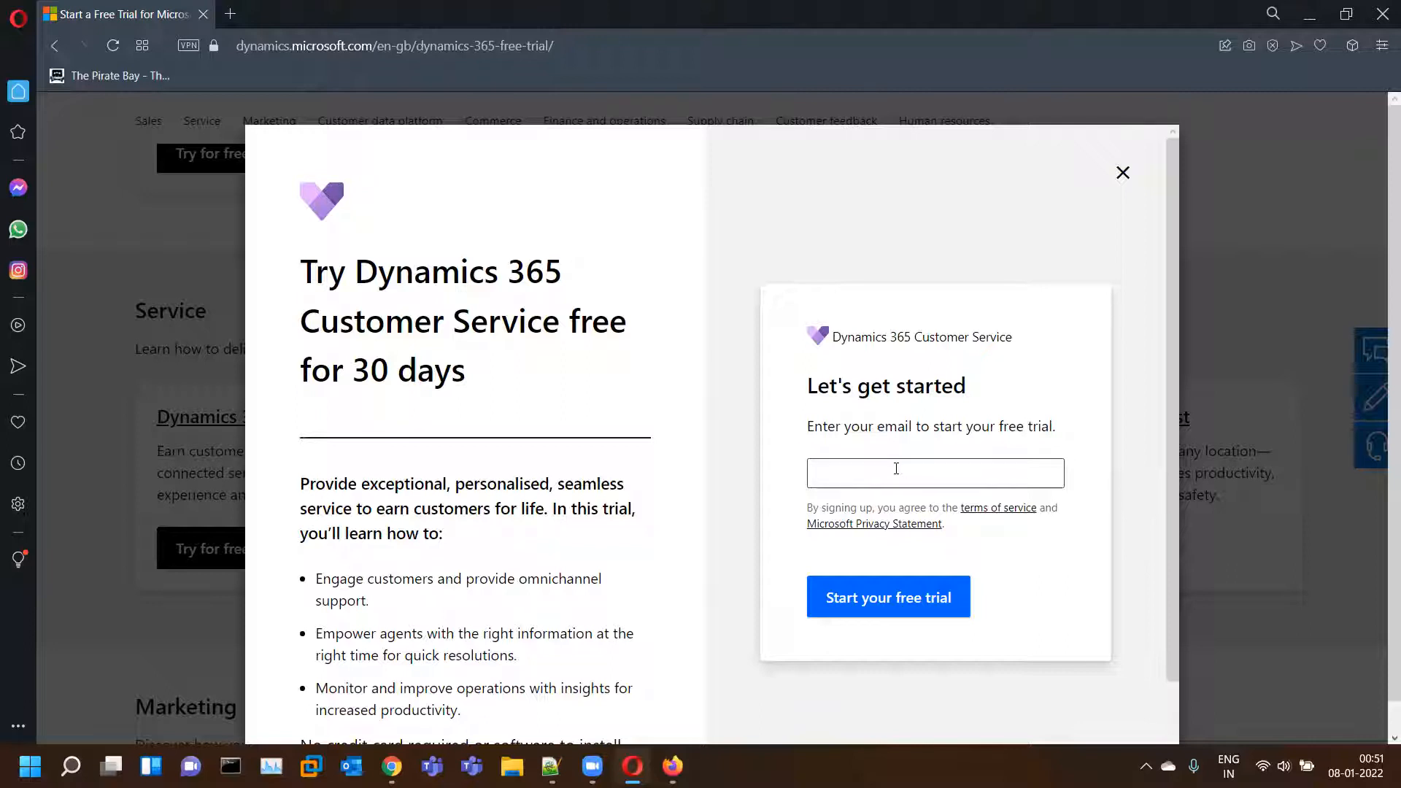
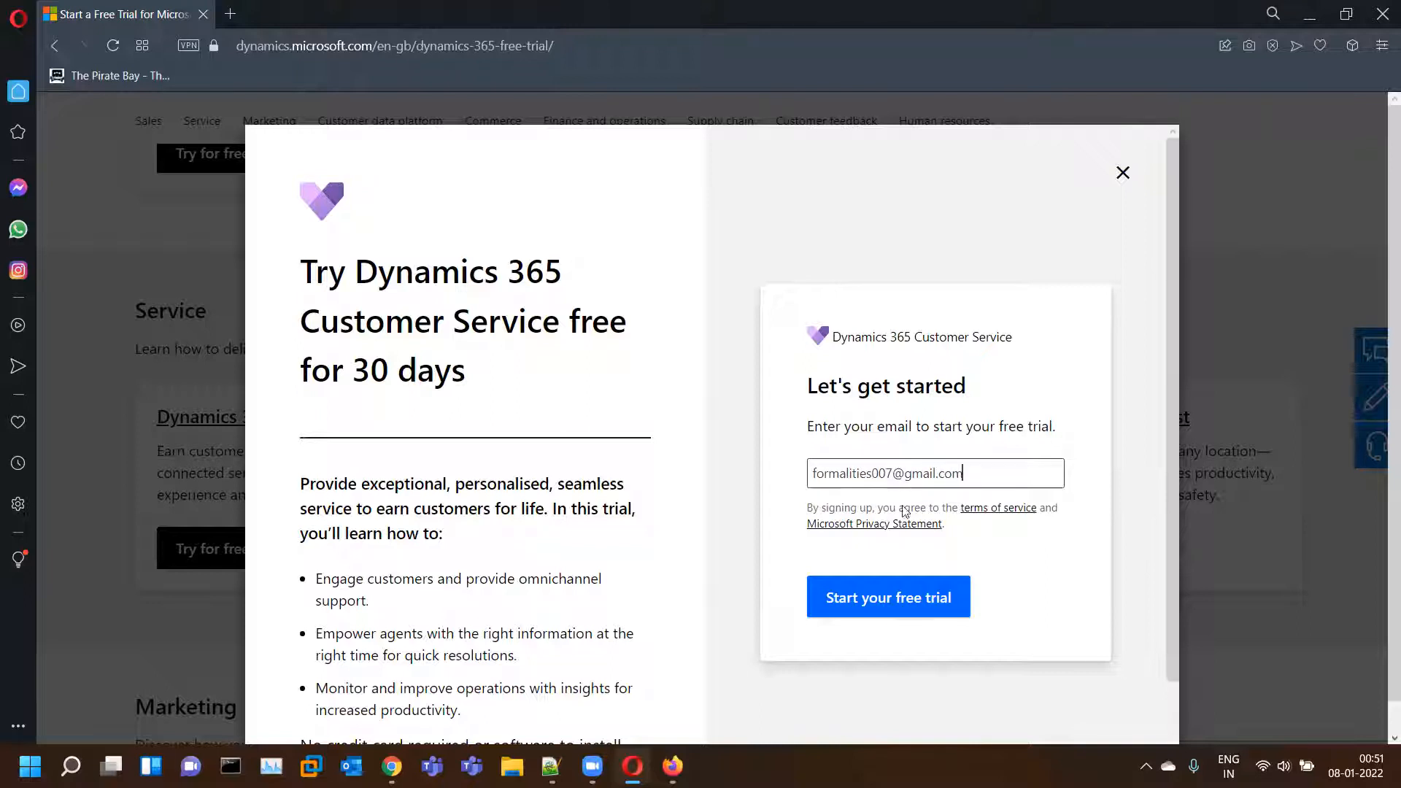
Submit a personal email, copy it after it's rejected, and follow the 'set up' account link.
left_click(925, 608)
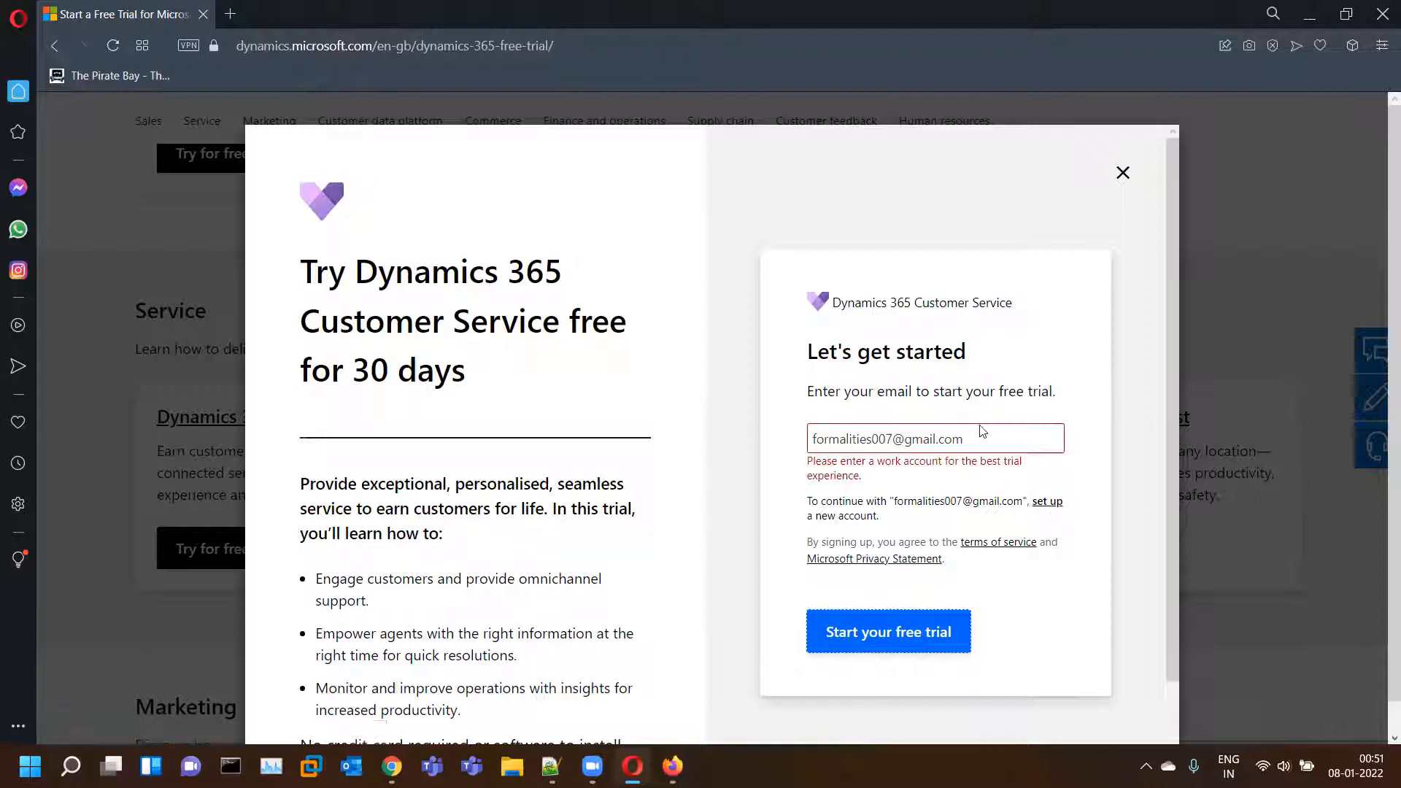
left_click_drag(976, 438, 803, 451)
right_click(855, 437)
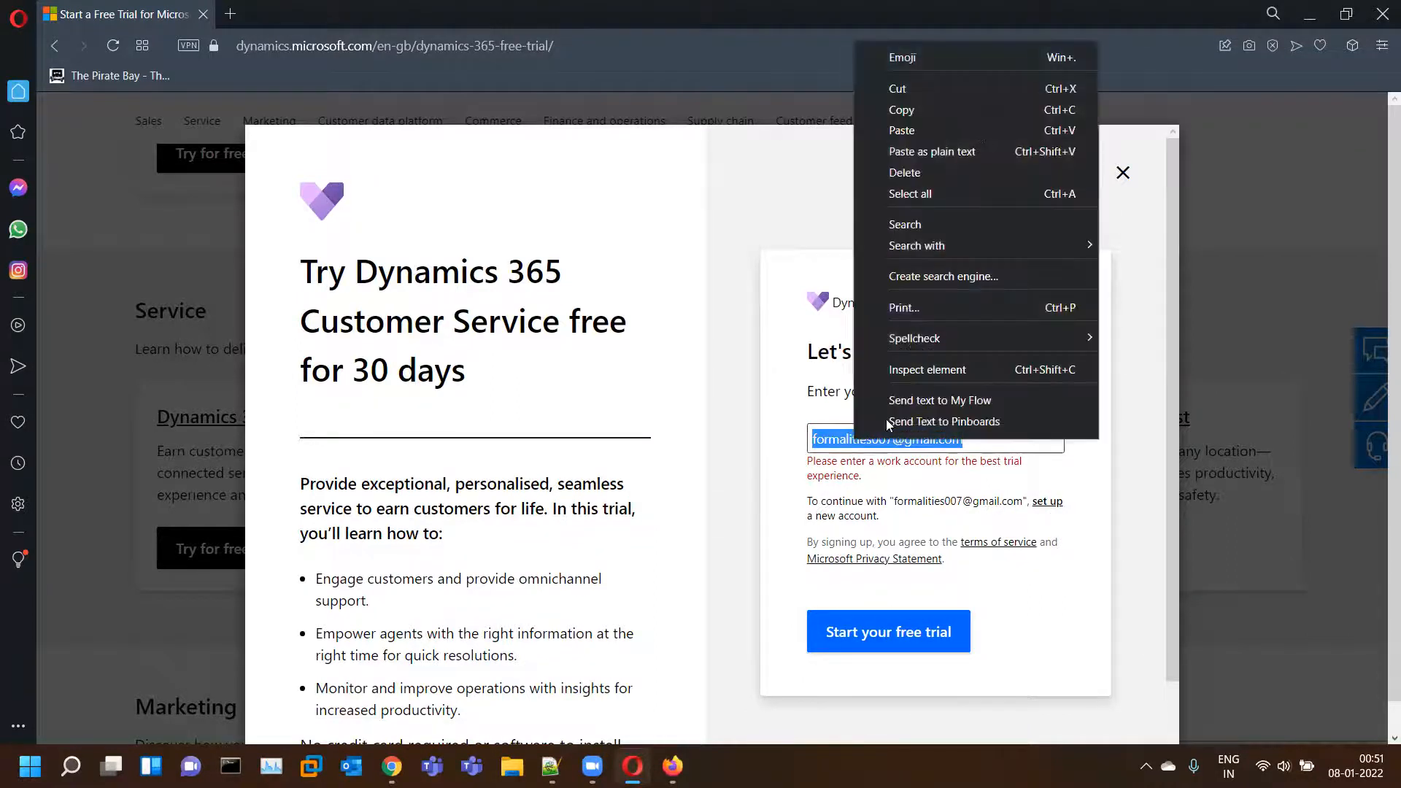
left_click(937, 109)
left_click(1047, 502)
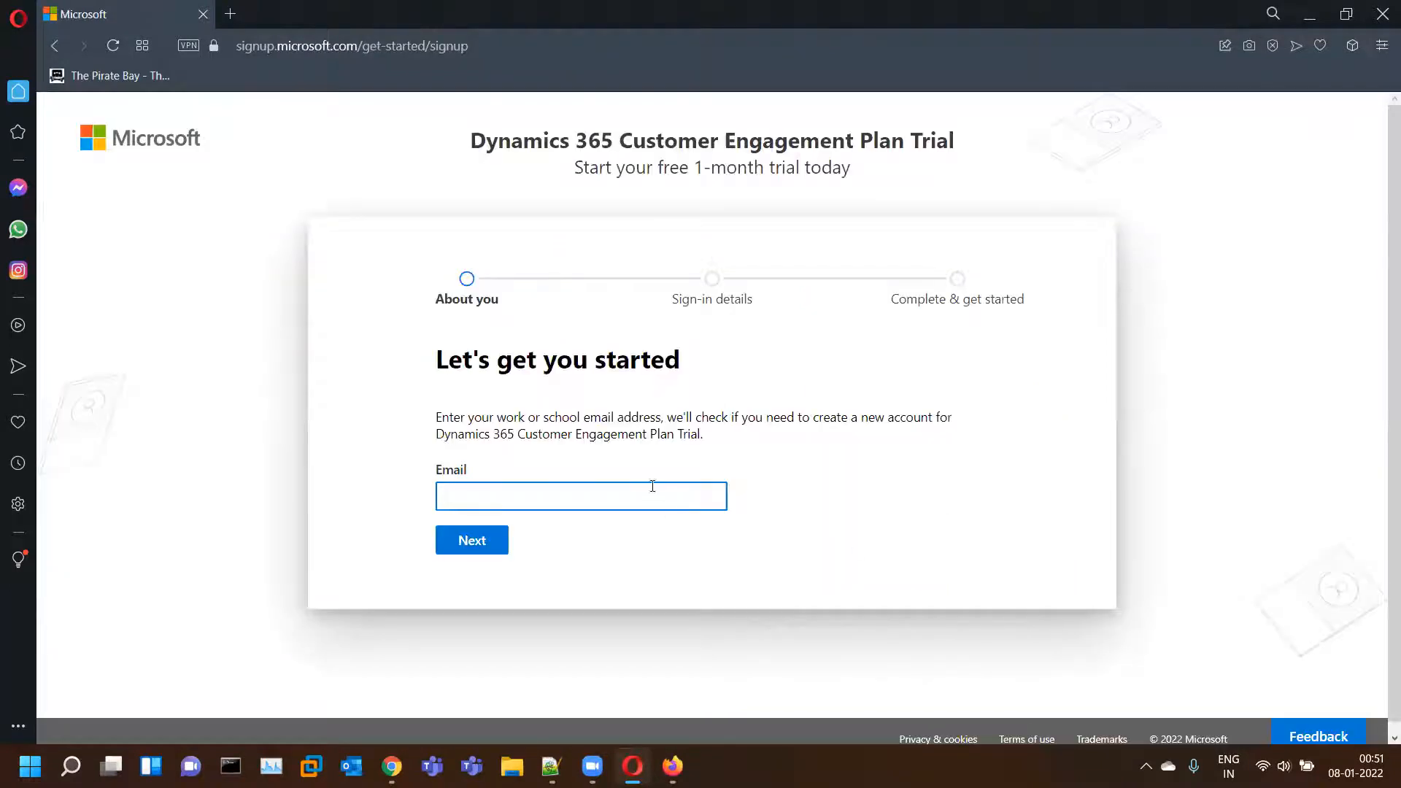
Paste the copied email, confirm it needs a new account, and choose 'Set up account'.
key("ctrl+v")
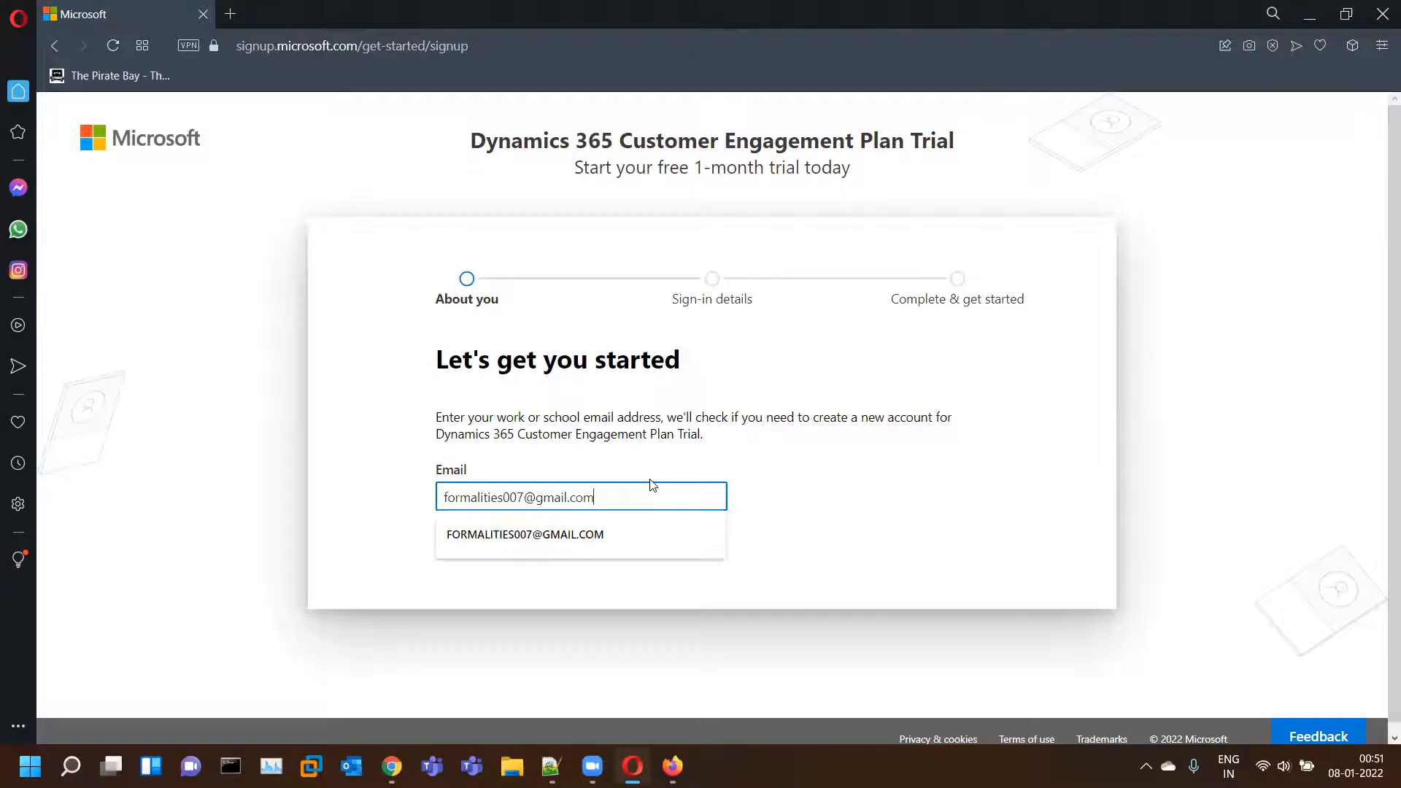
left_click(777, 495)
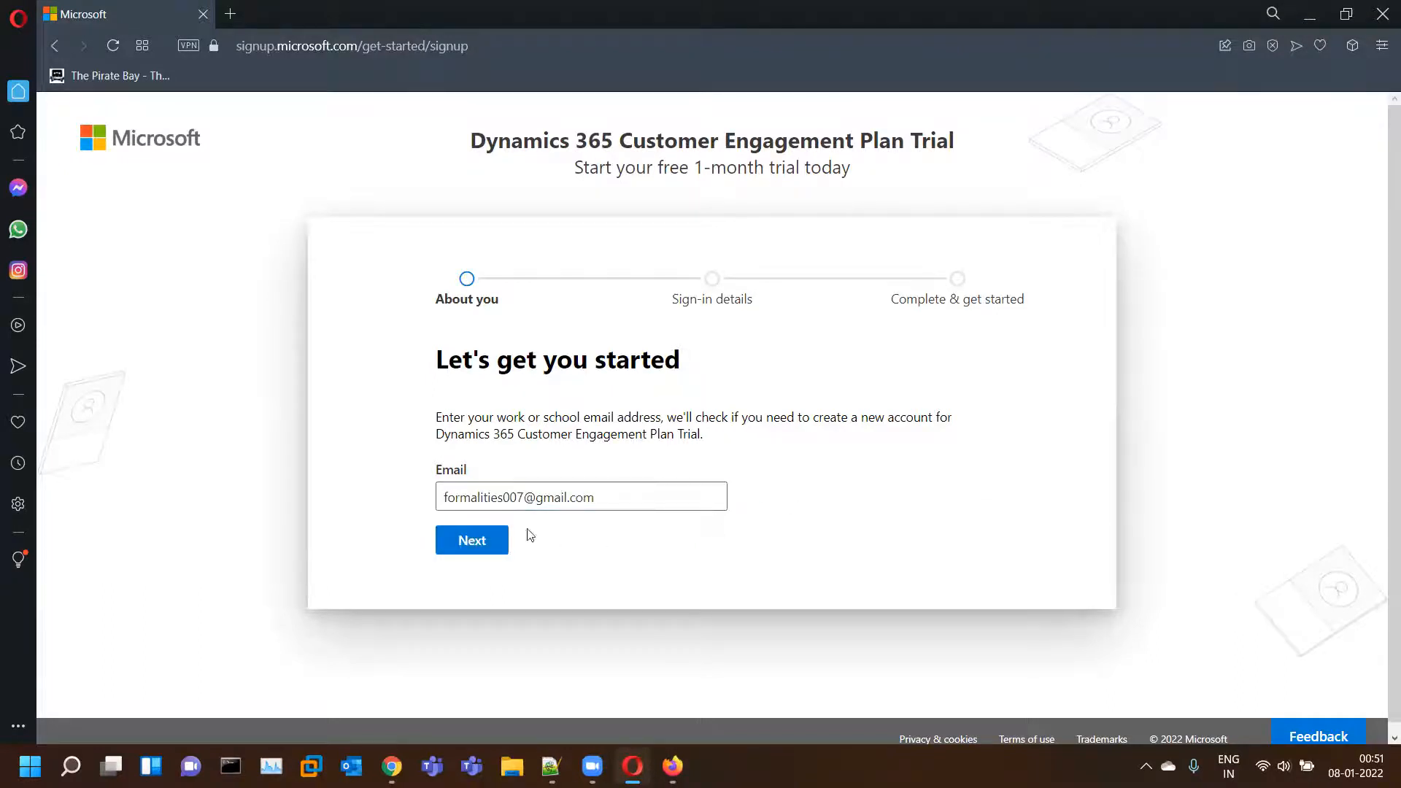
left_click(473, 541)
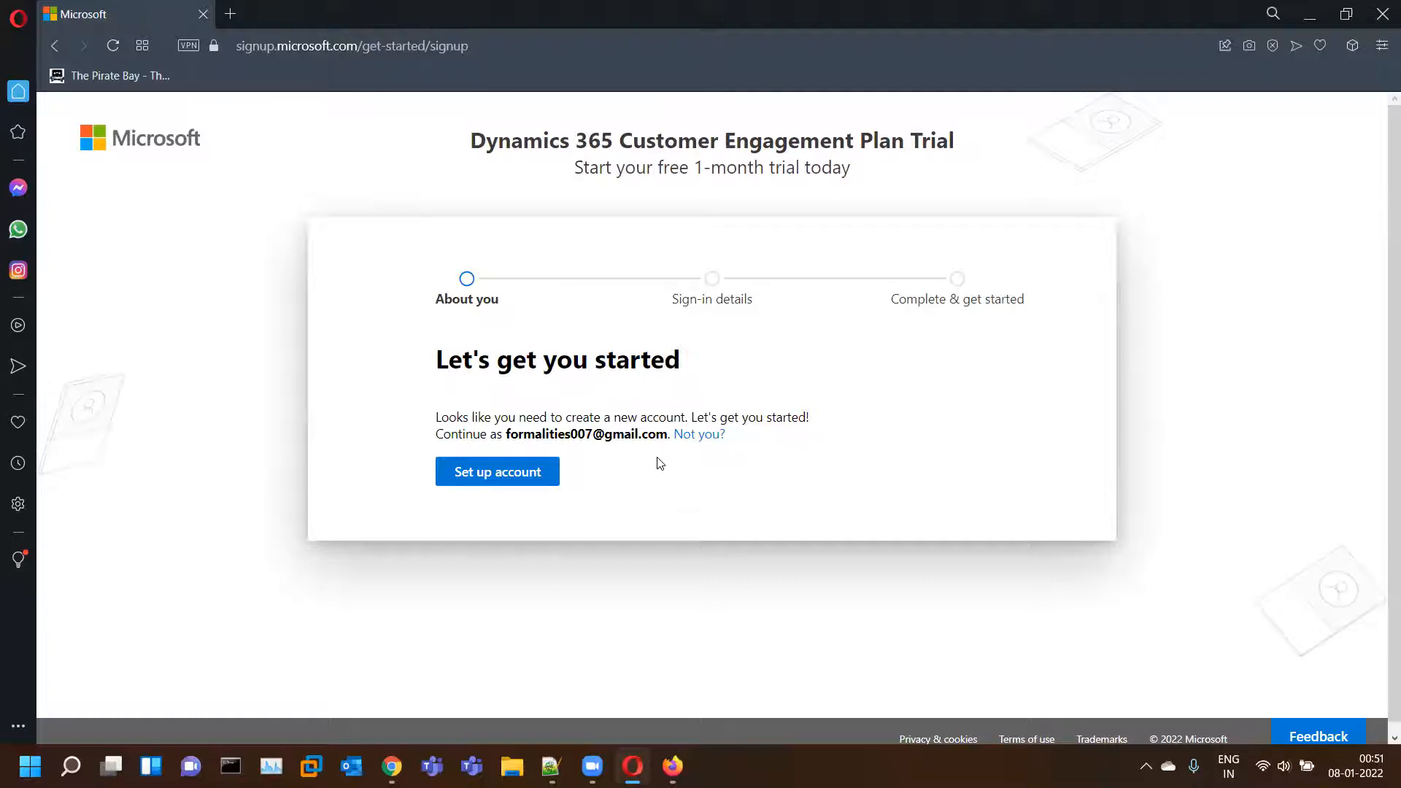
left_click(518, 480)
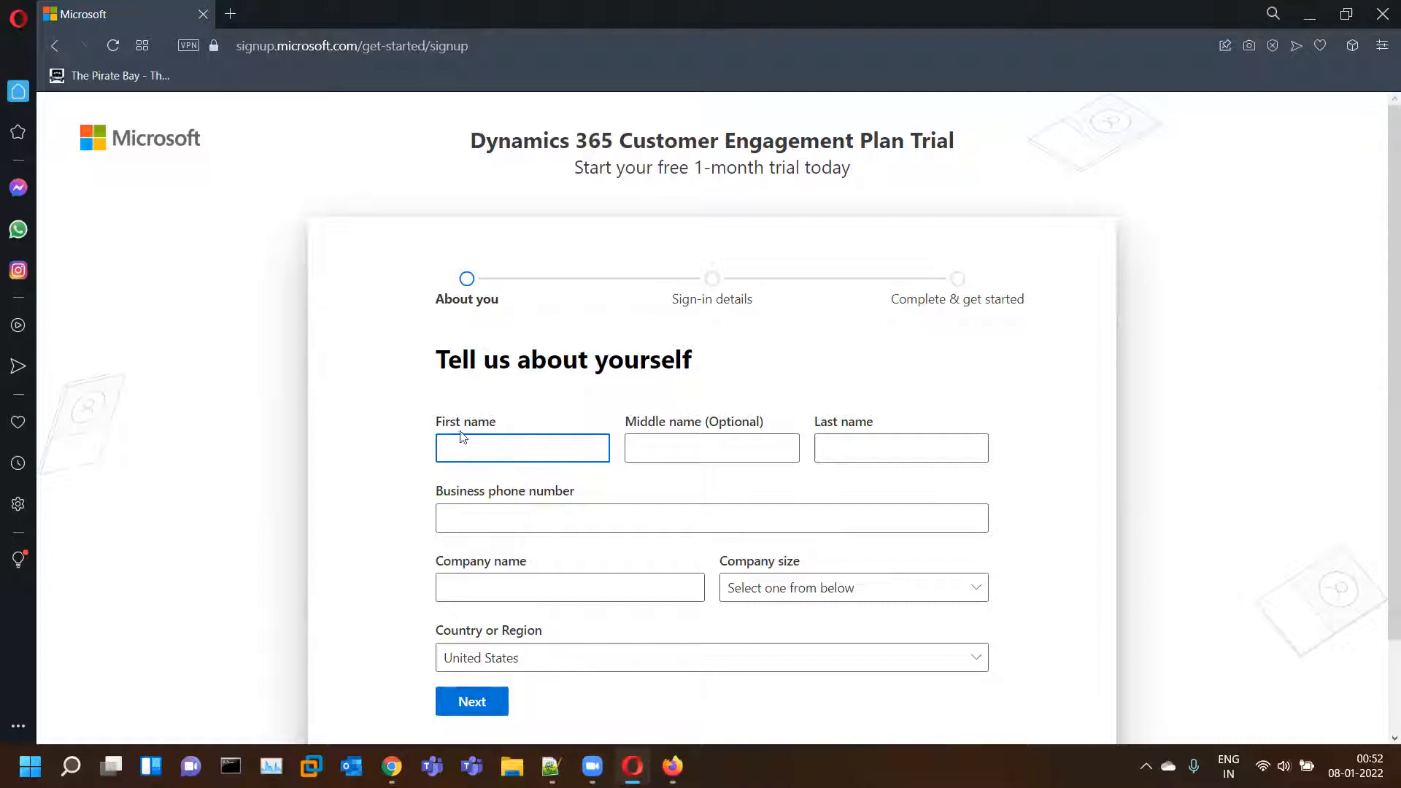
Enter the user's name, business phone number, and company name 'ABC system s pvt ltd'.
scroll(1128, 401, "down", 2)
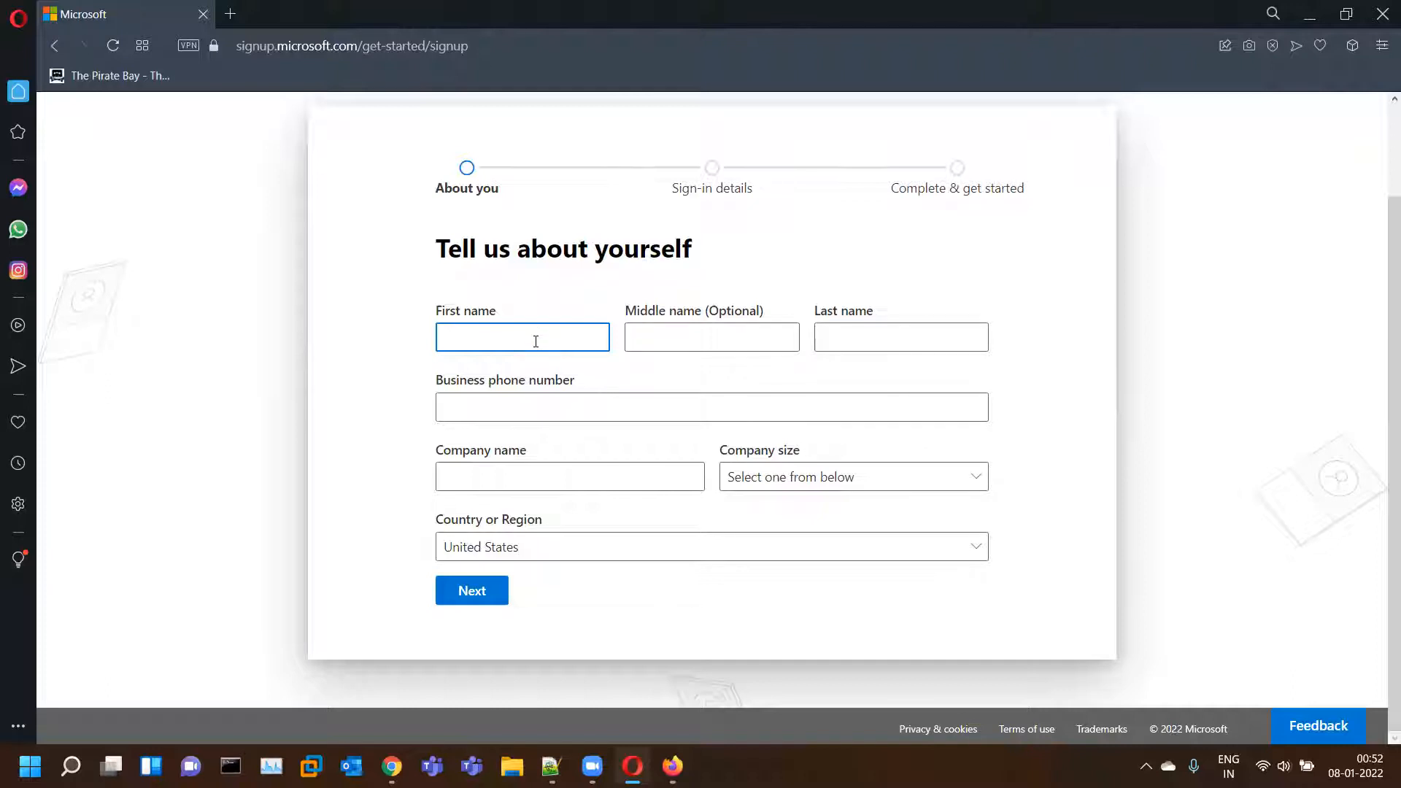
key("Tab")
key("Tab")
key("Tab")
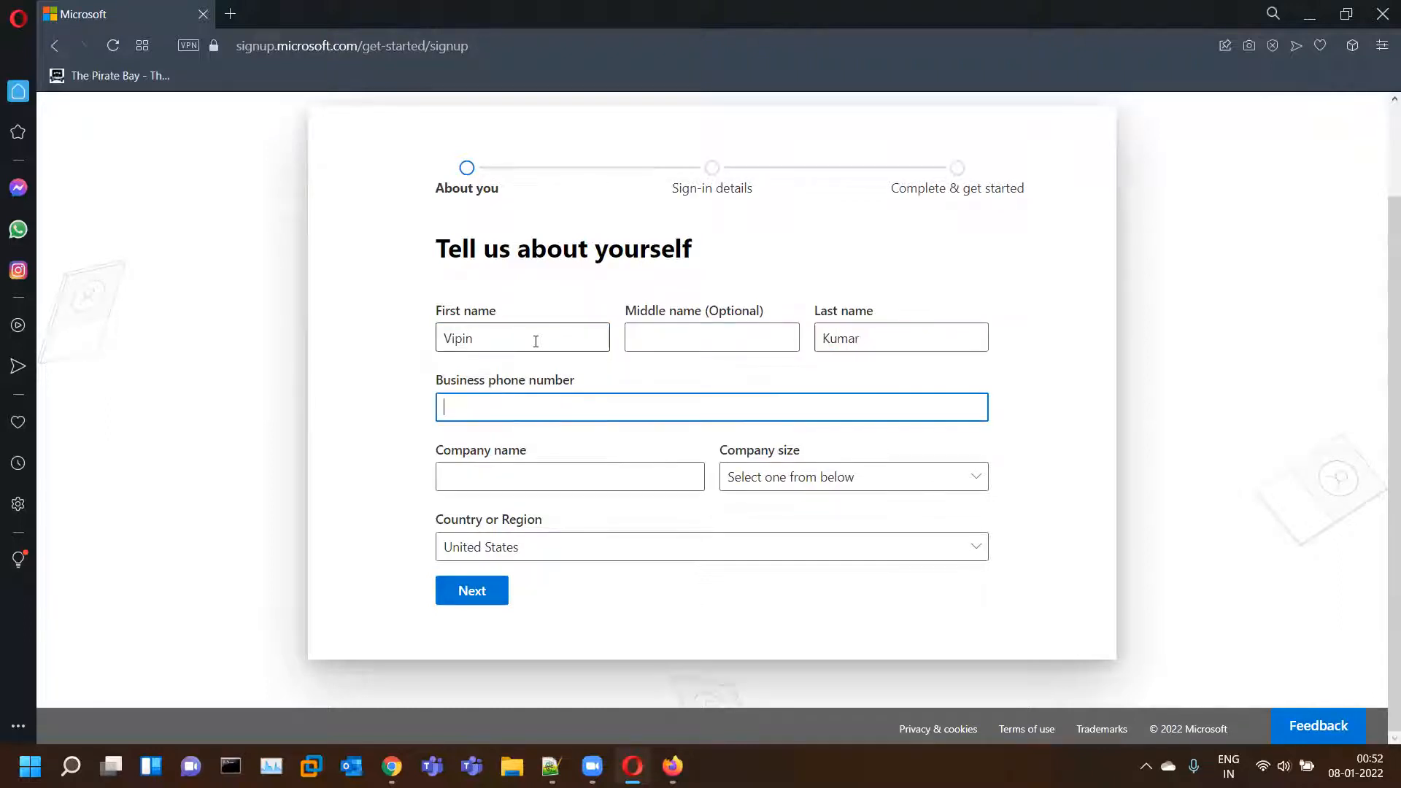
key("Tab")
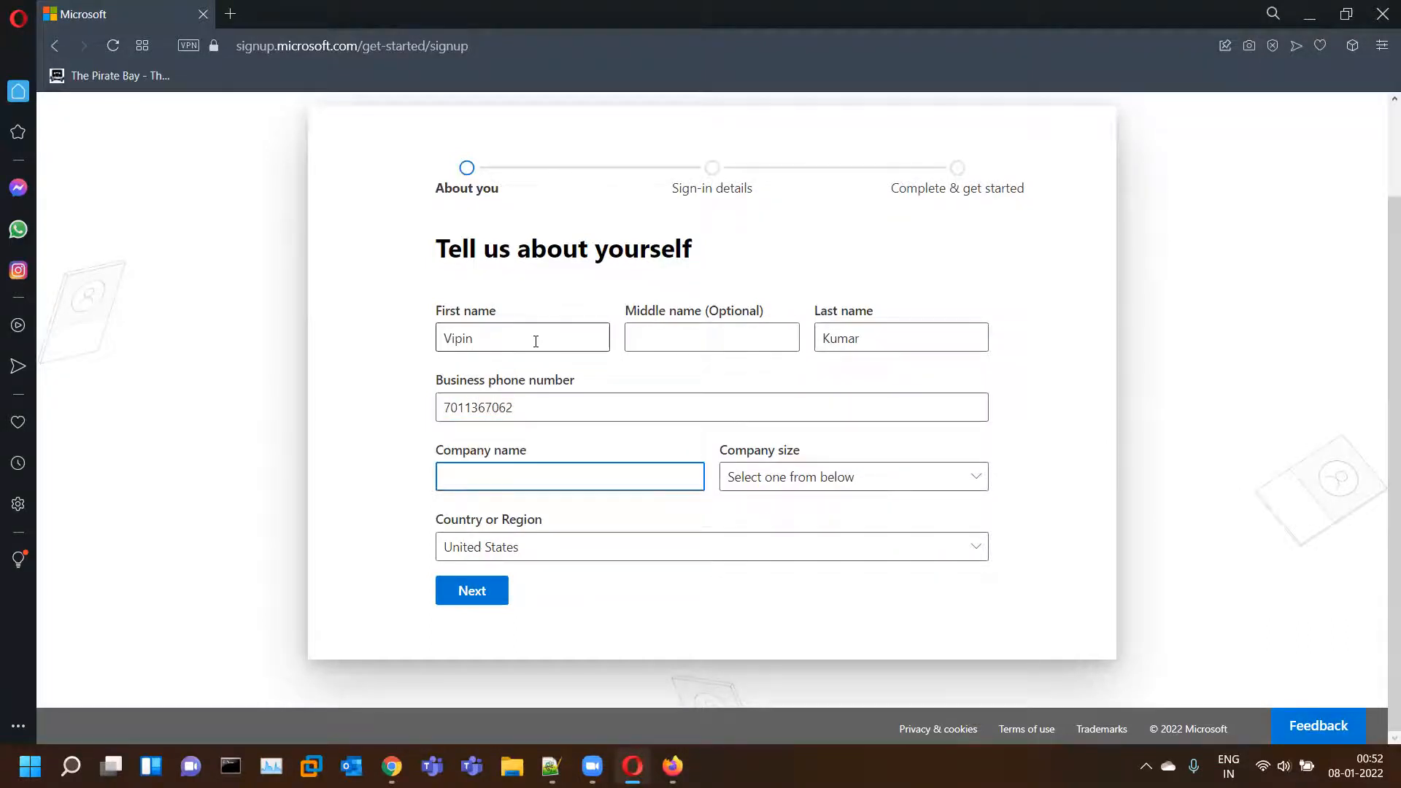
type("ABC system s p")
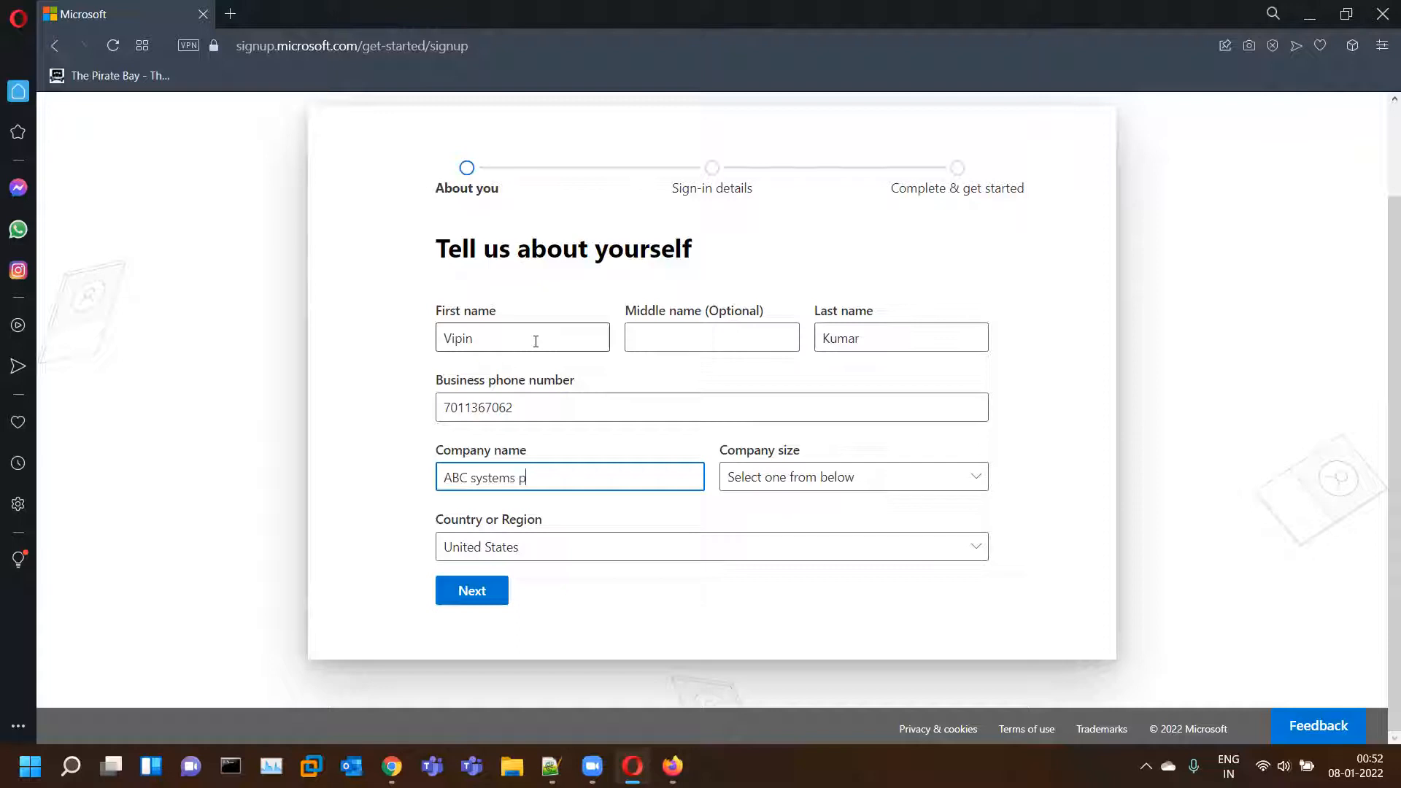
type("vt ltd")
Set company size to 25-49 people and country to India, then submit the details.
left_click(937, 479)
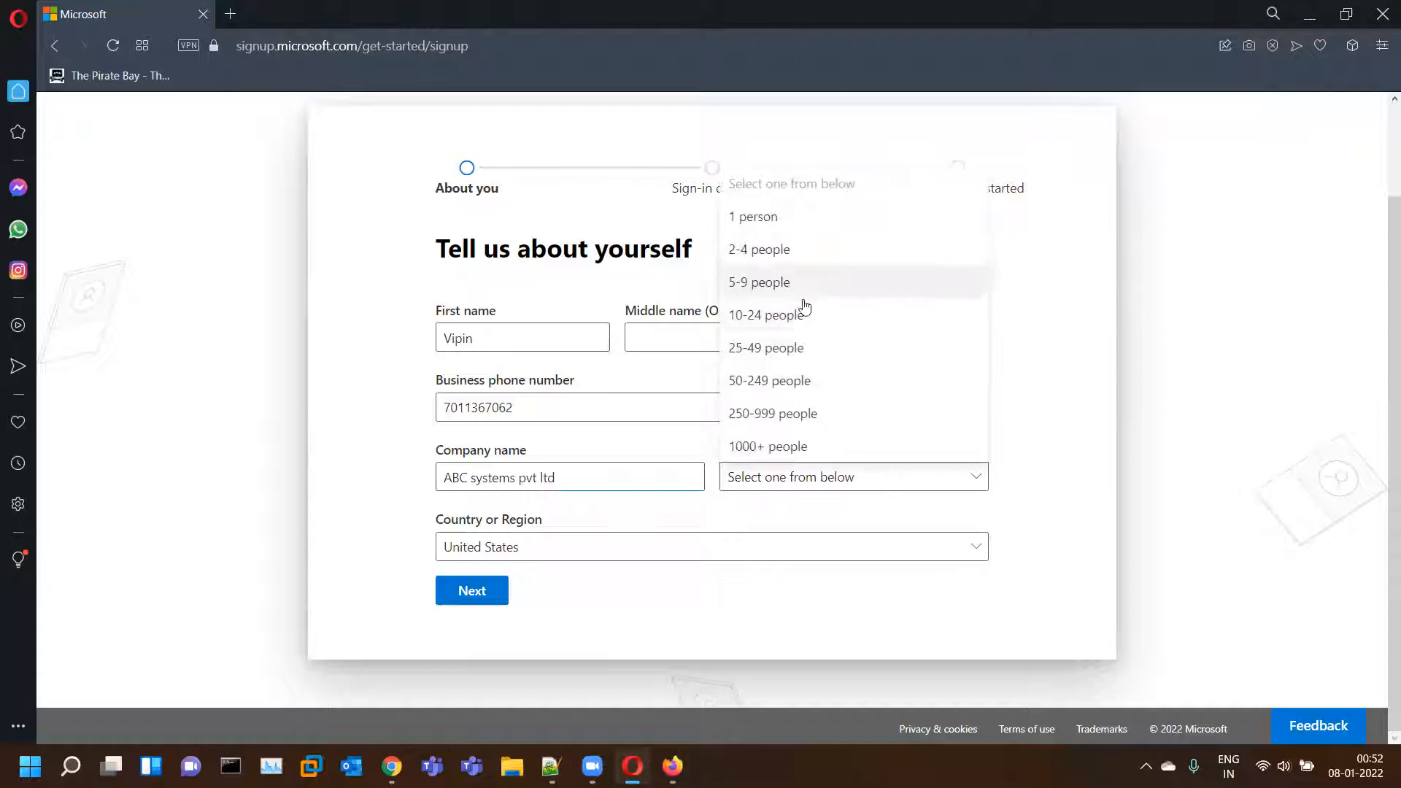
left_click(784, 346)
left_click(624, 546)
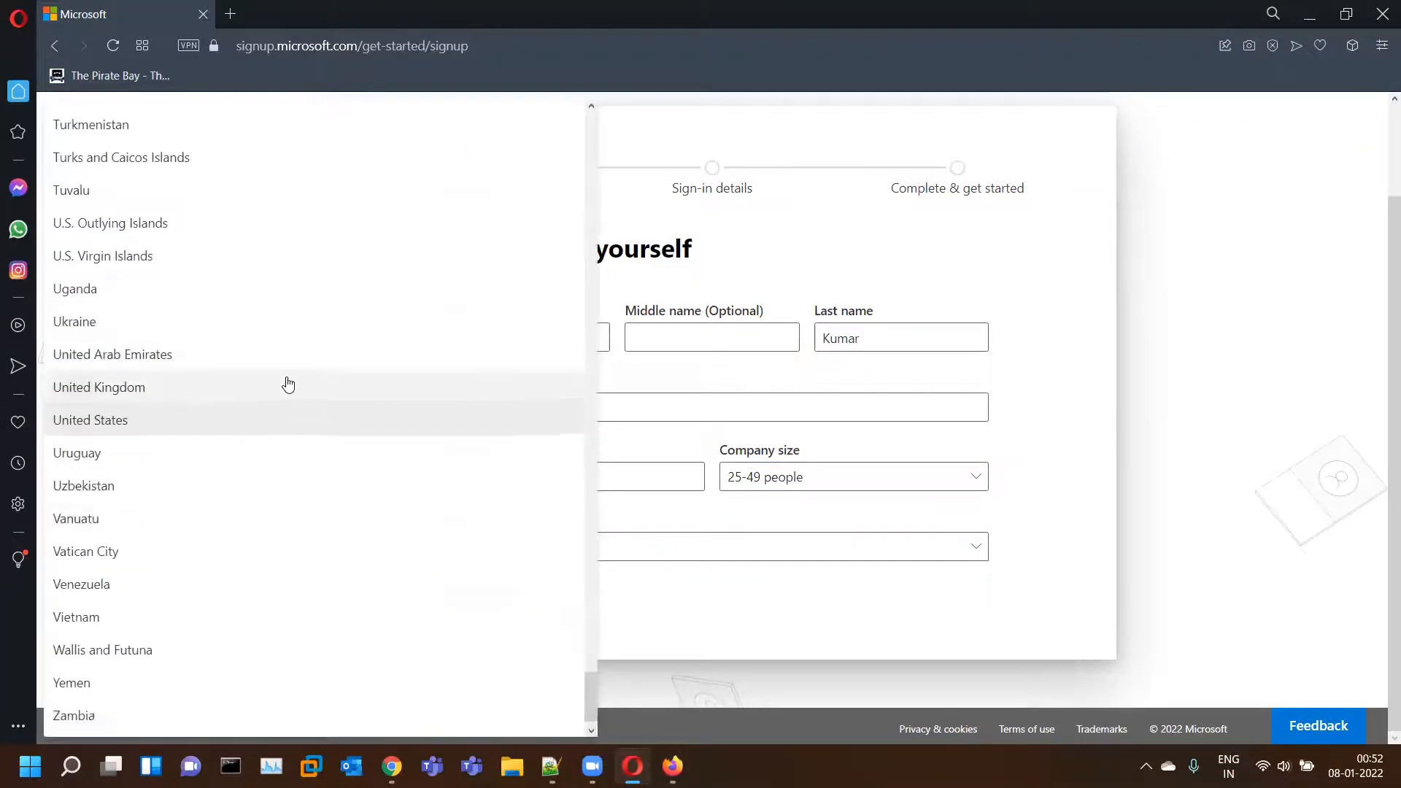
scroll(291, 386, "up", 4)
scroll(291, 386, "up", 3)
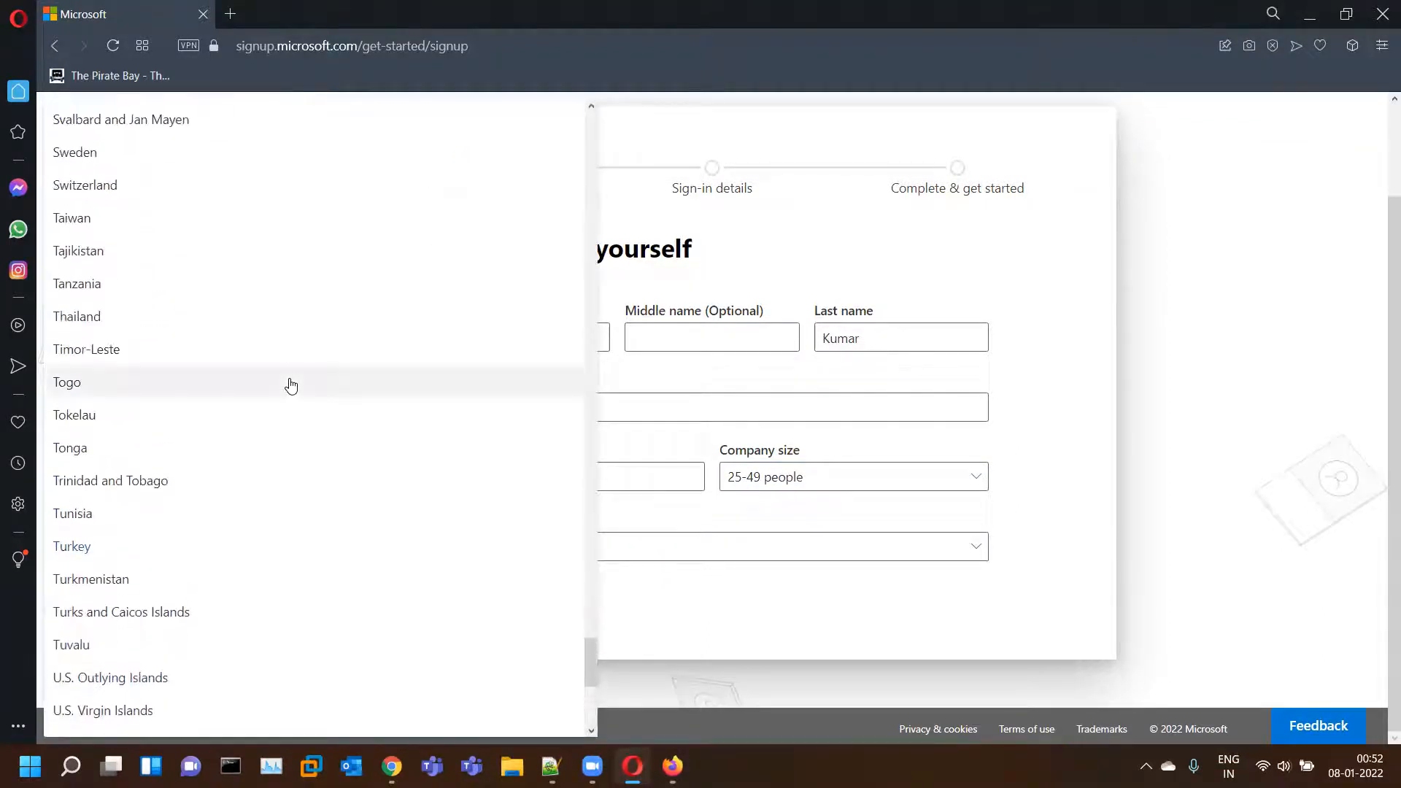
scroll(291, 386, "up", 12)
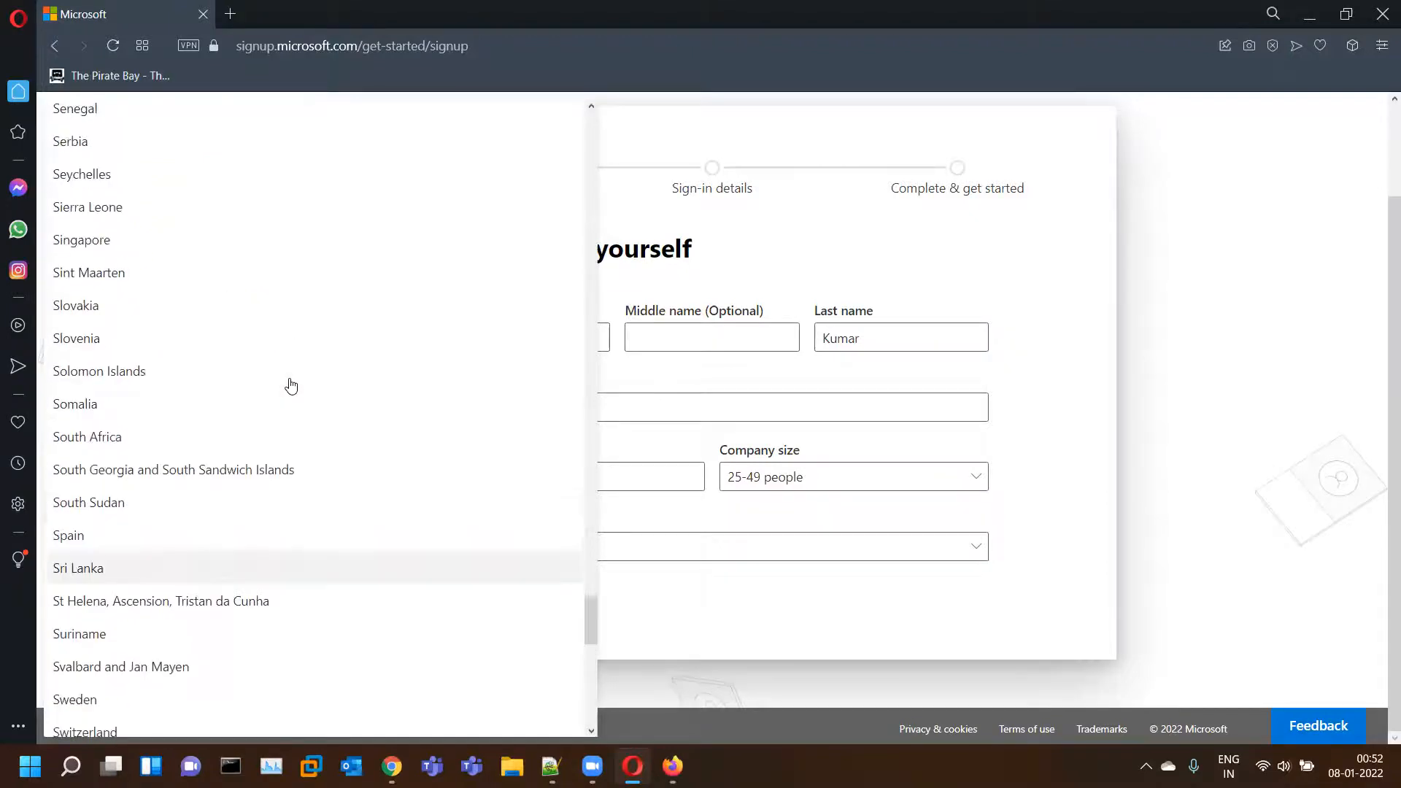
scroll(291, 386, "up", 5)
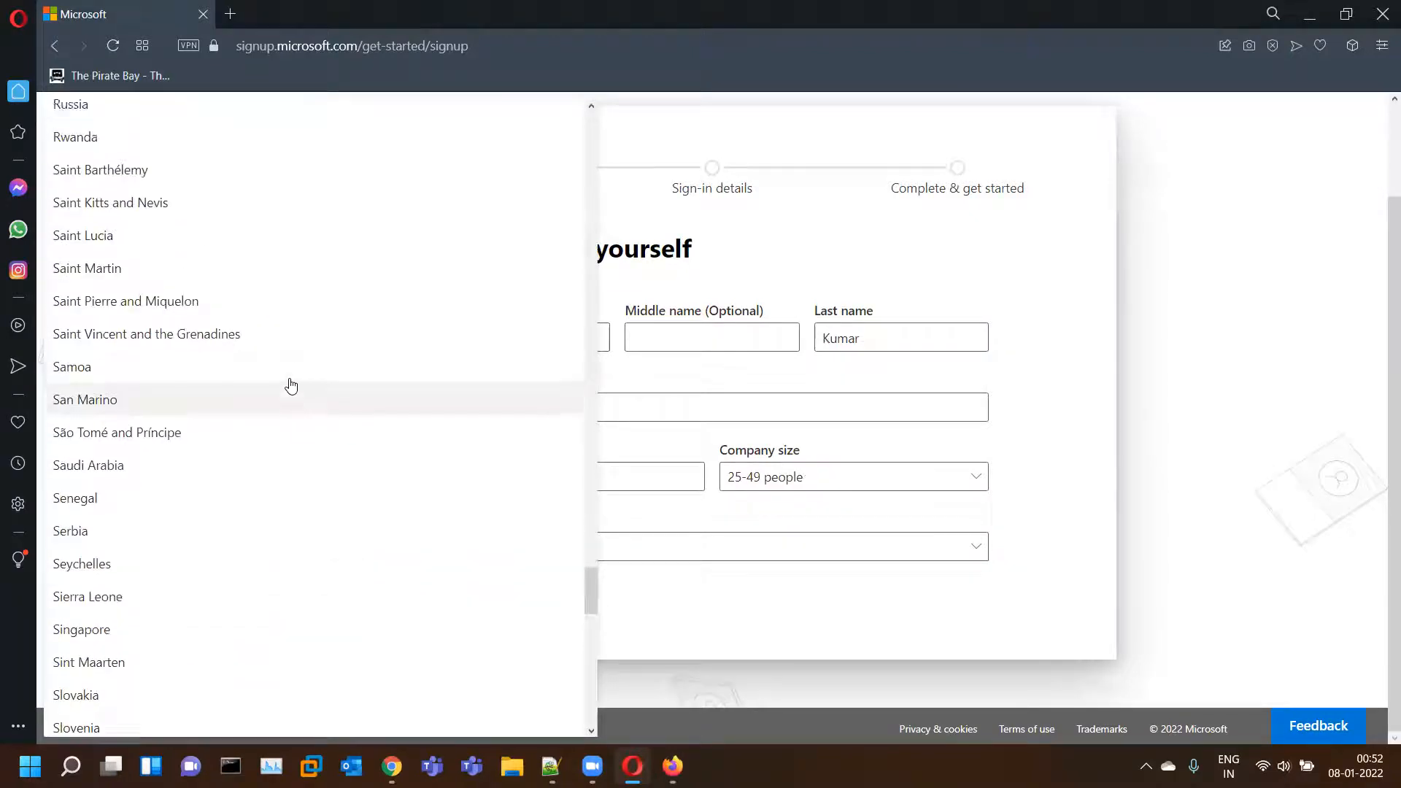
scroll(291, 386, "up", 3)
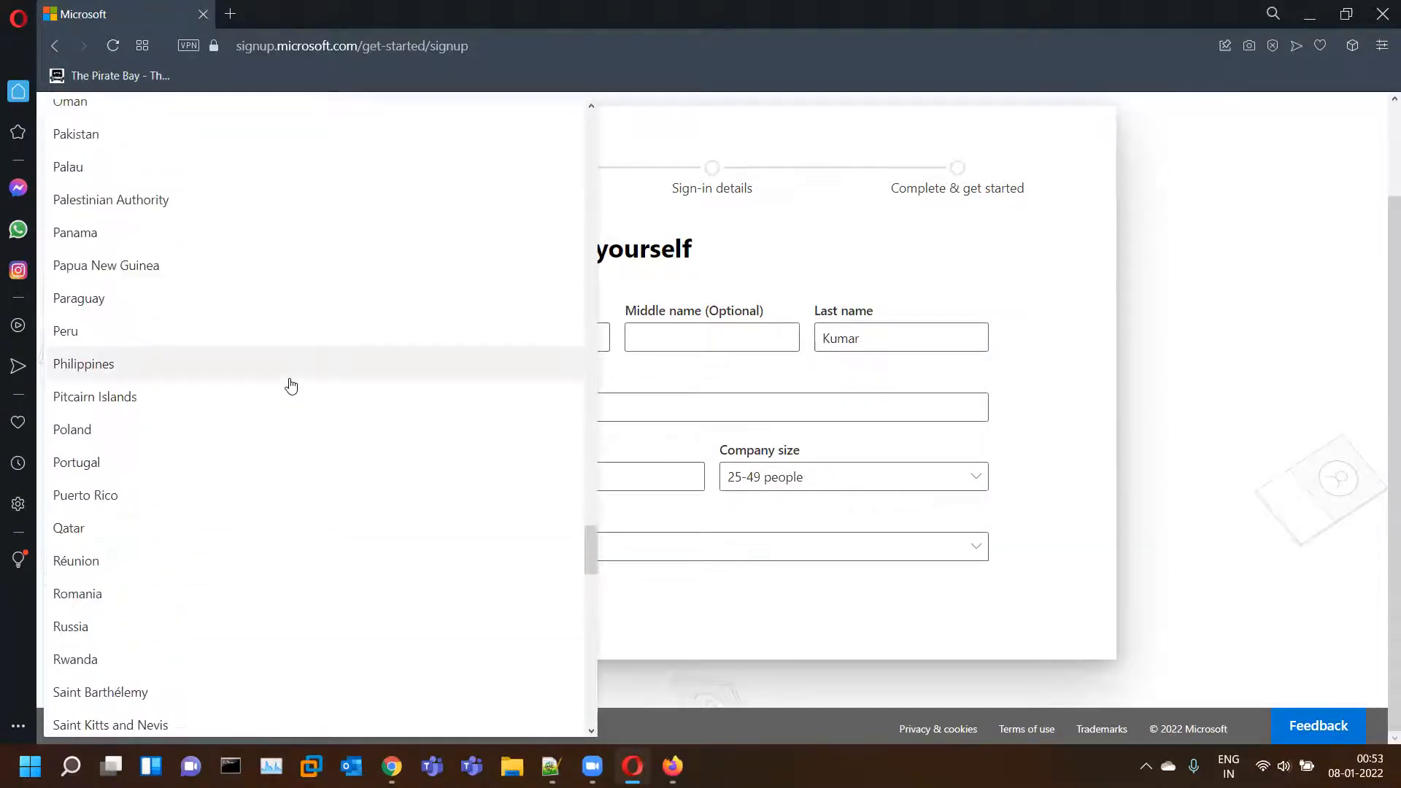
scroll(375, 423, "up", 5)
scroll(376, 425, "up", 10)
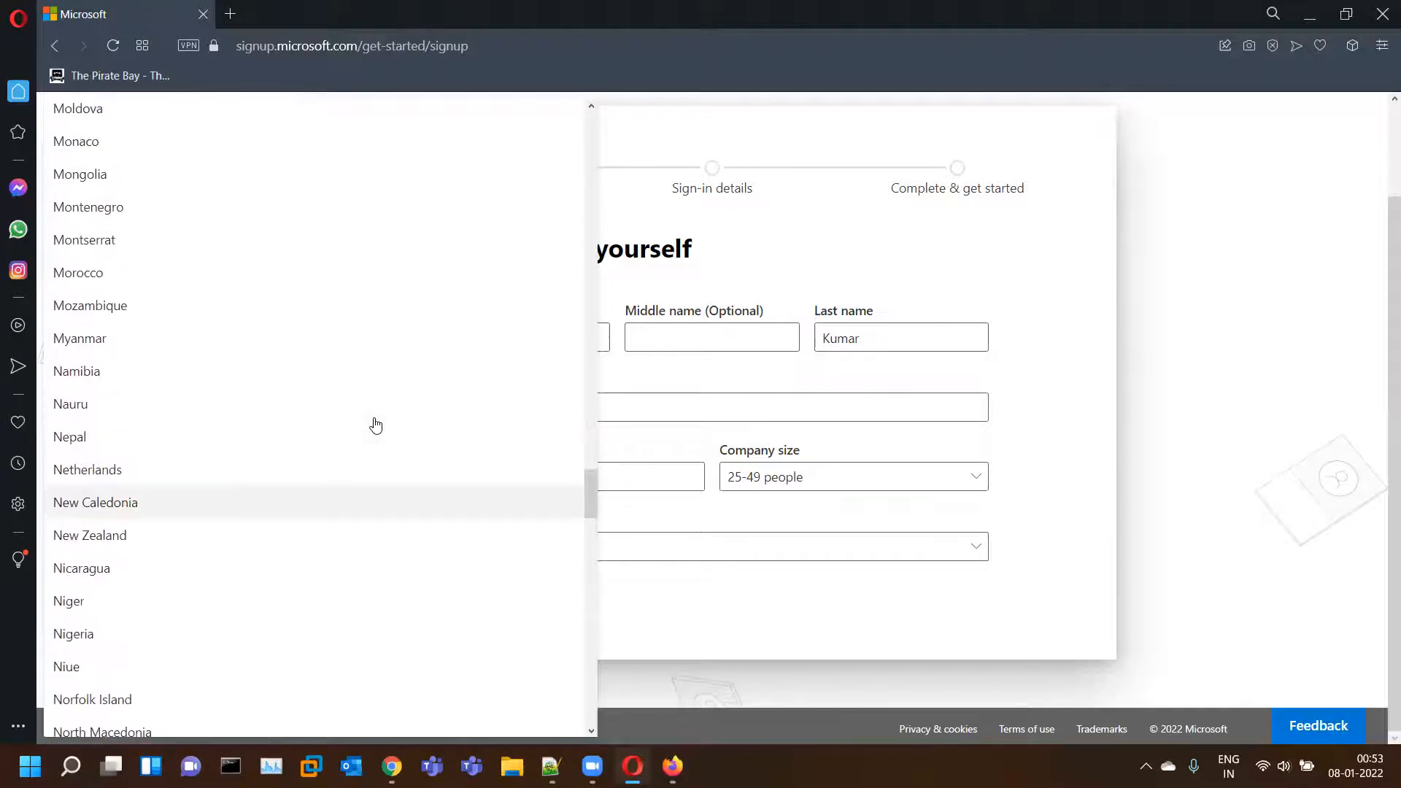
scroll(375, 424, "up", 10)
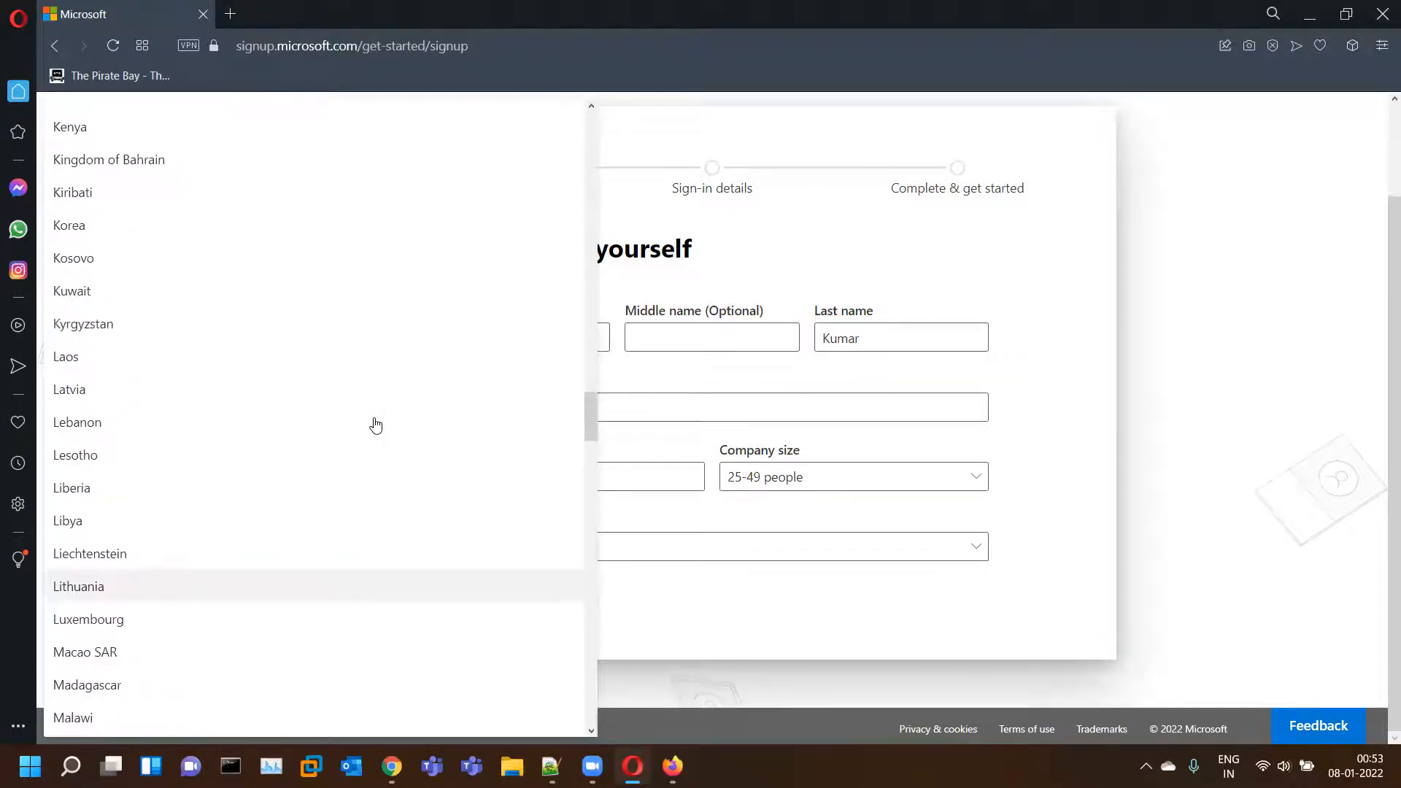
scroll(376, 425, "up", 3)
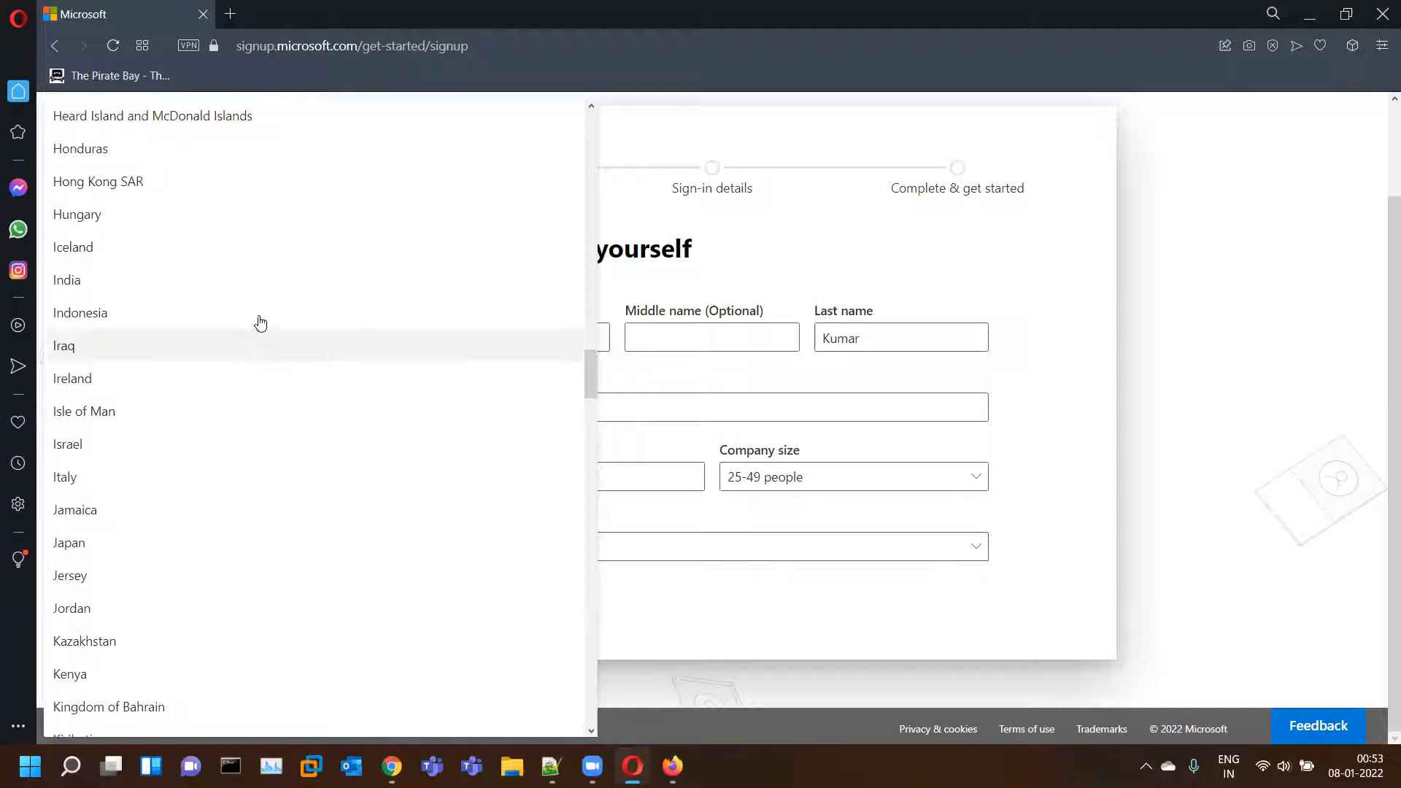
left_click(179, 285)
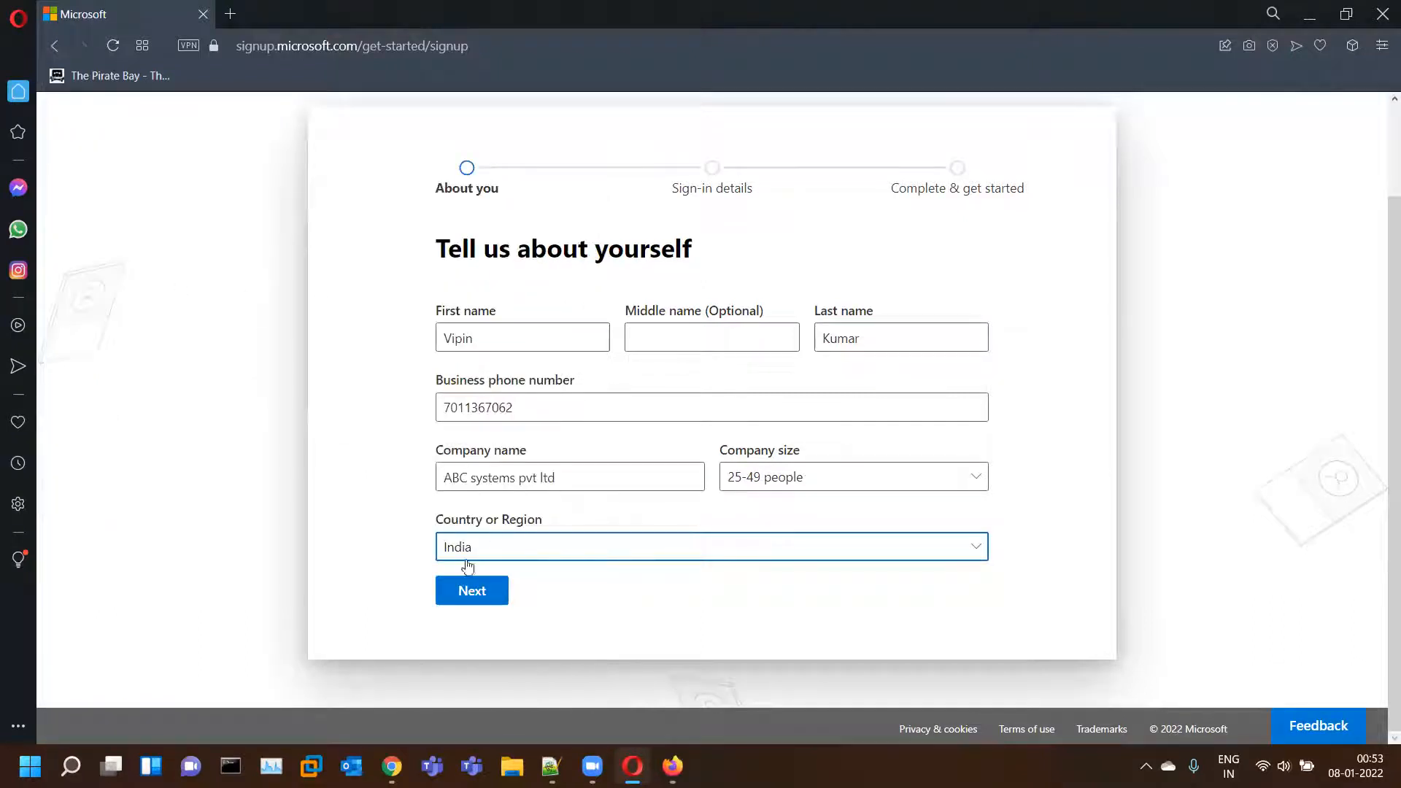
left_click(465, 593)
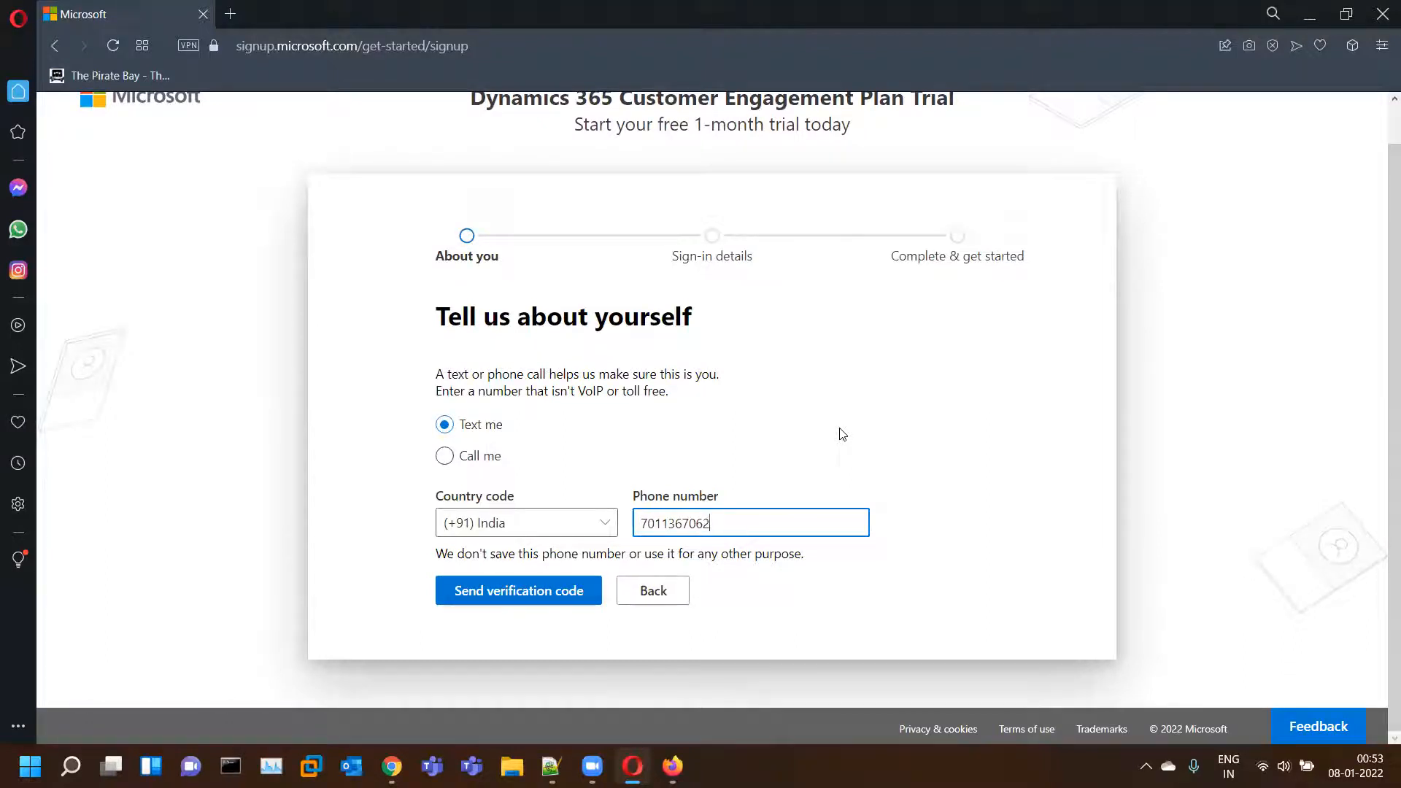
Have a code texted to the phone, enter the received code, and verify it.
left_click(541, 593)
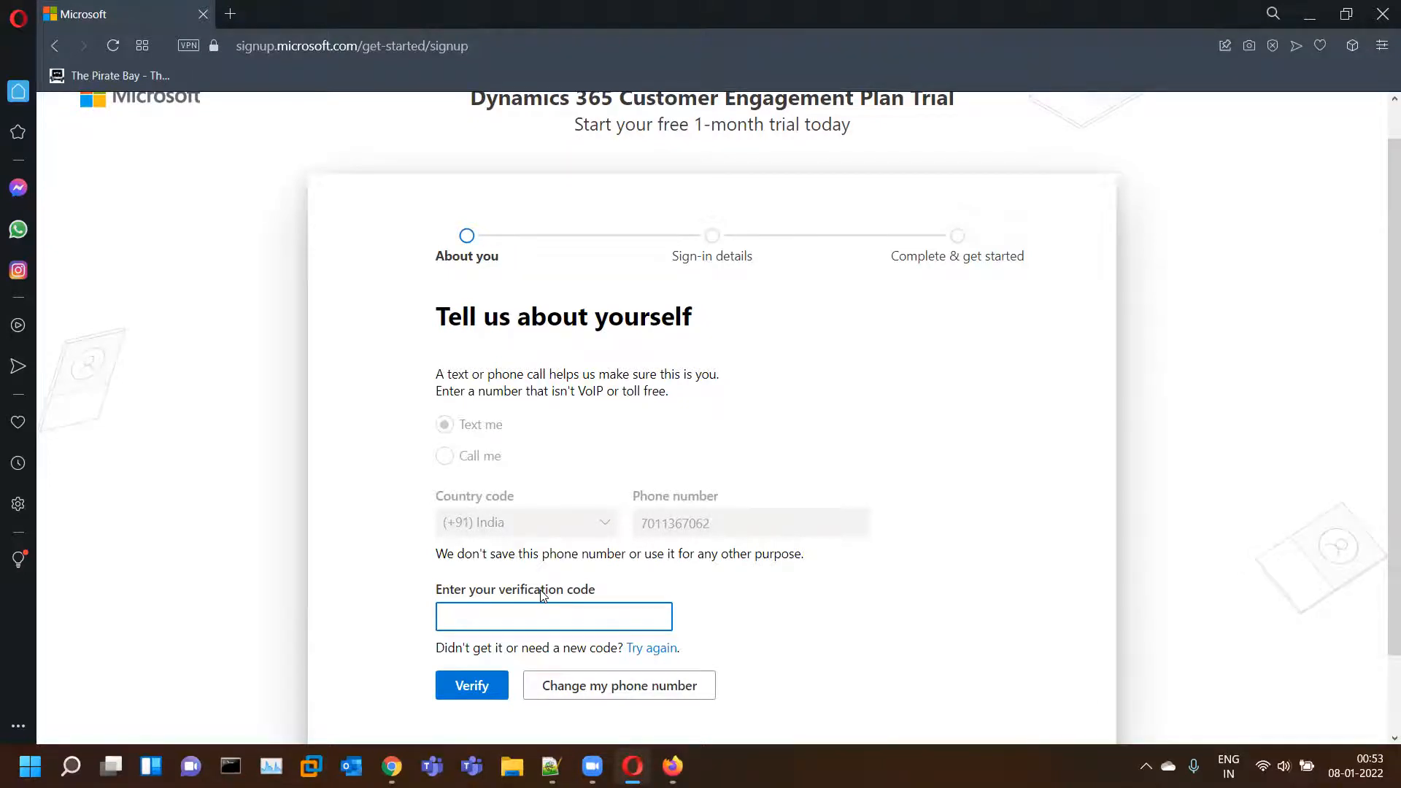
left_click(483, 689)
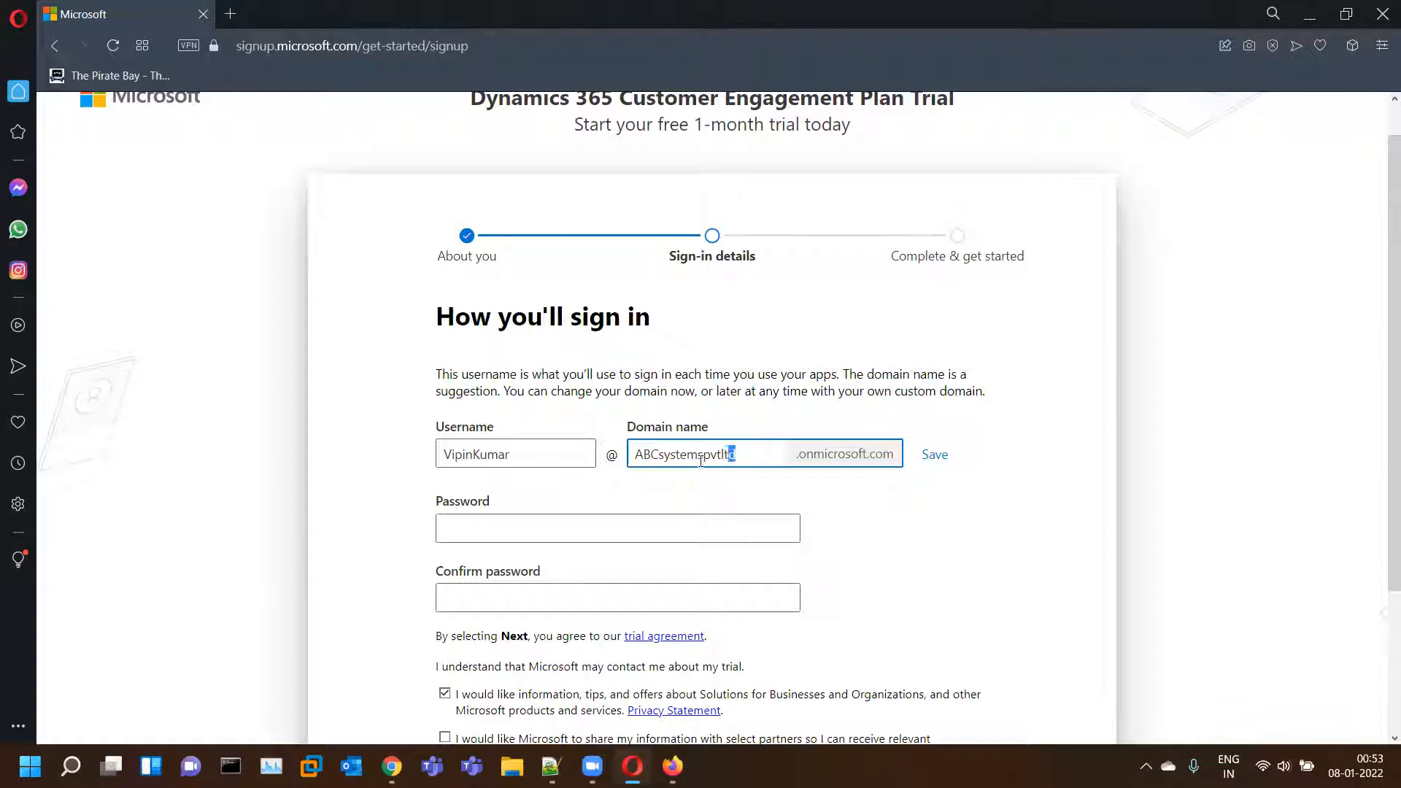
Replace the suggested domain with 7790, then save 779012.onmicrosoft.com after 7790 proves unavailable.
left_click_drag(735, 454, 635, 456)
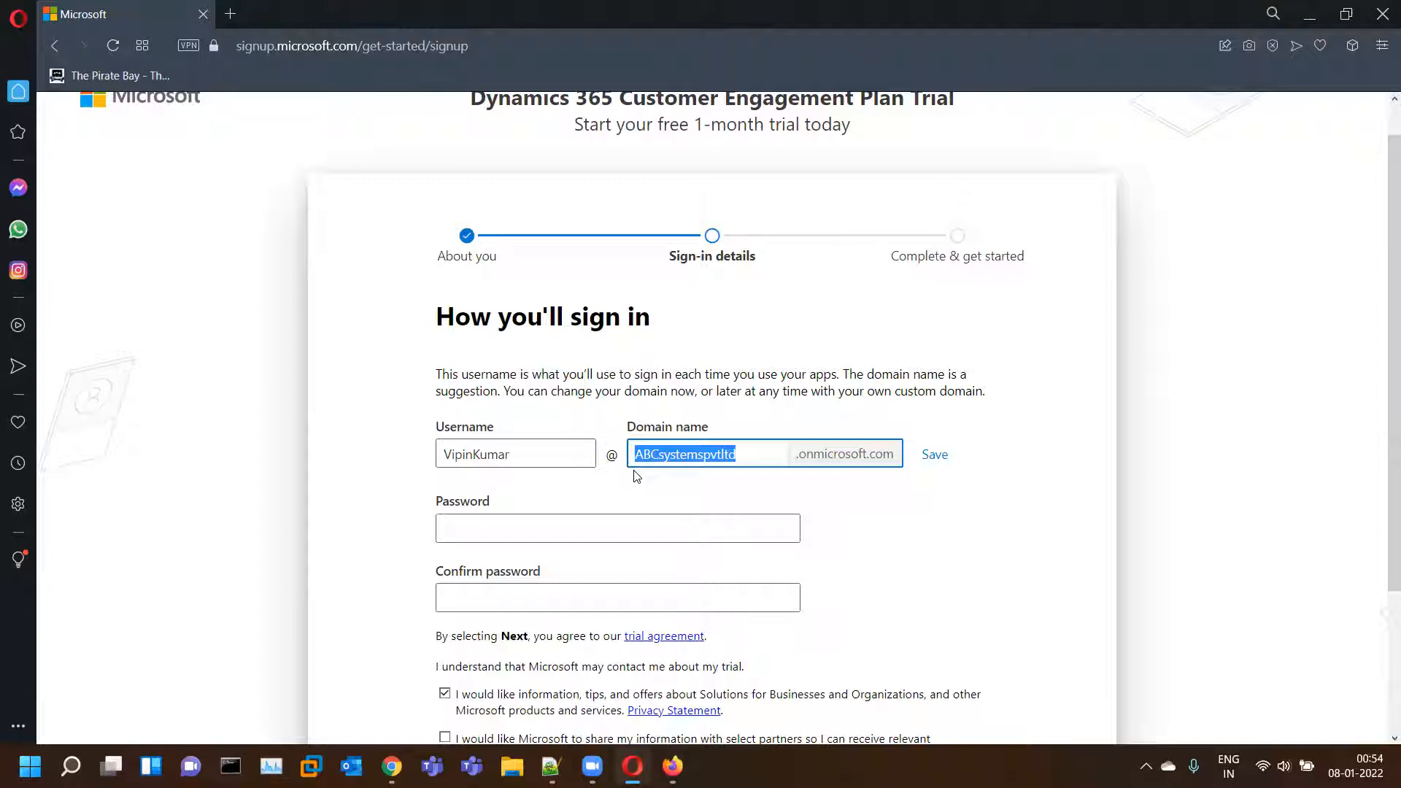
type("7790")
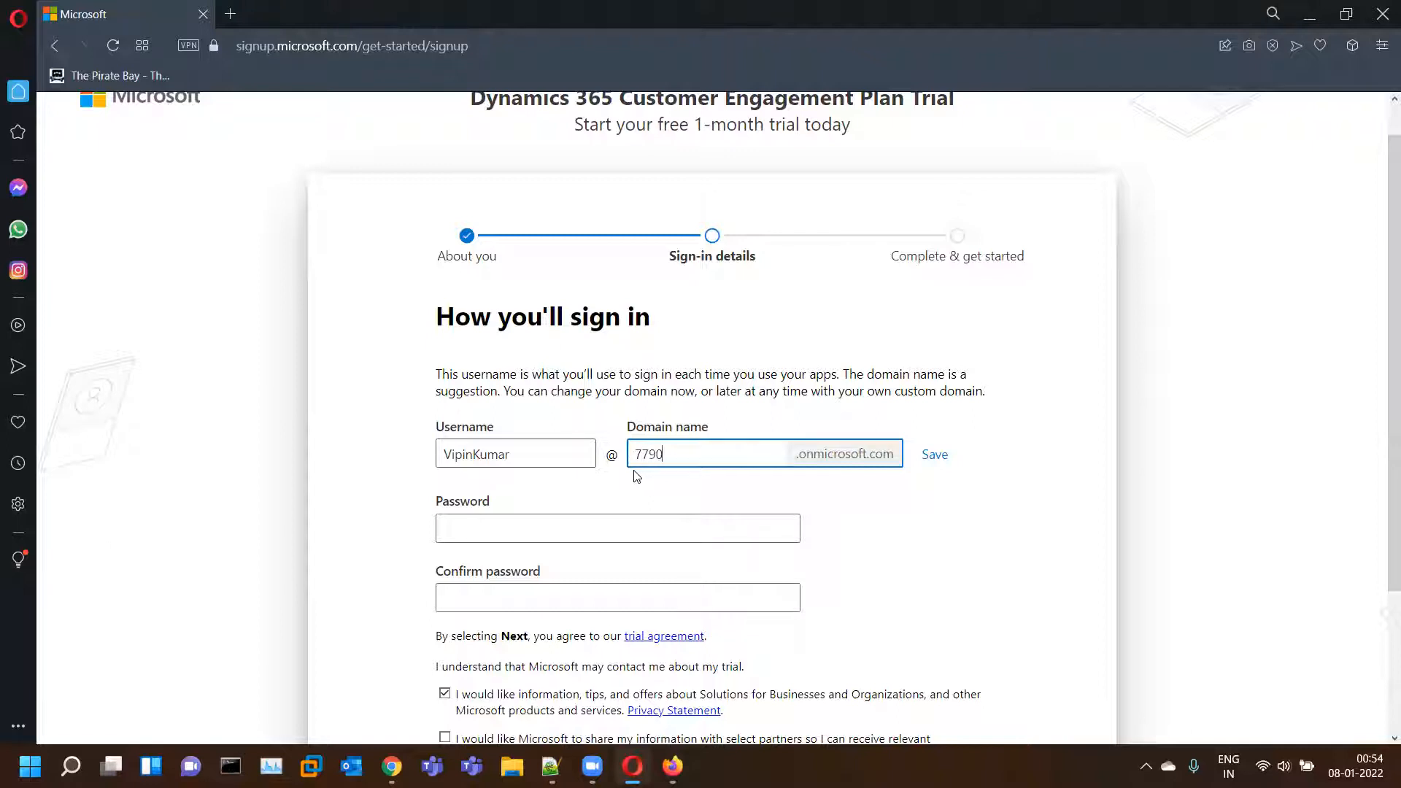
left_click(937, 458)
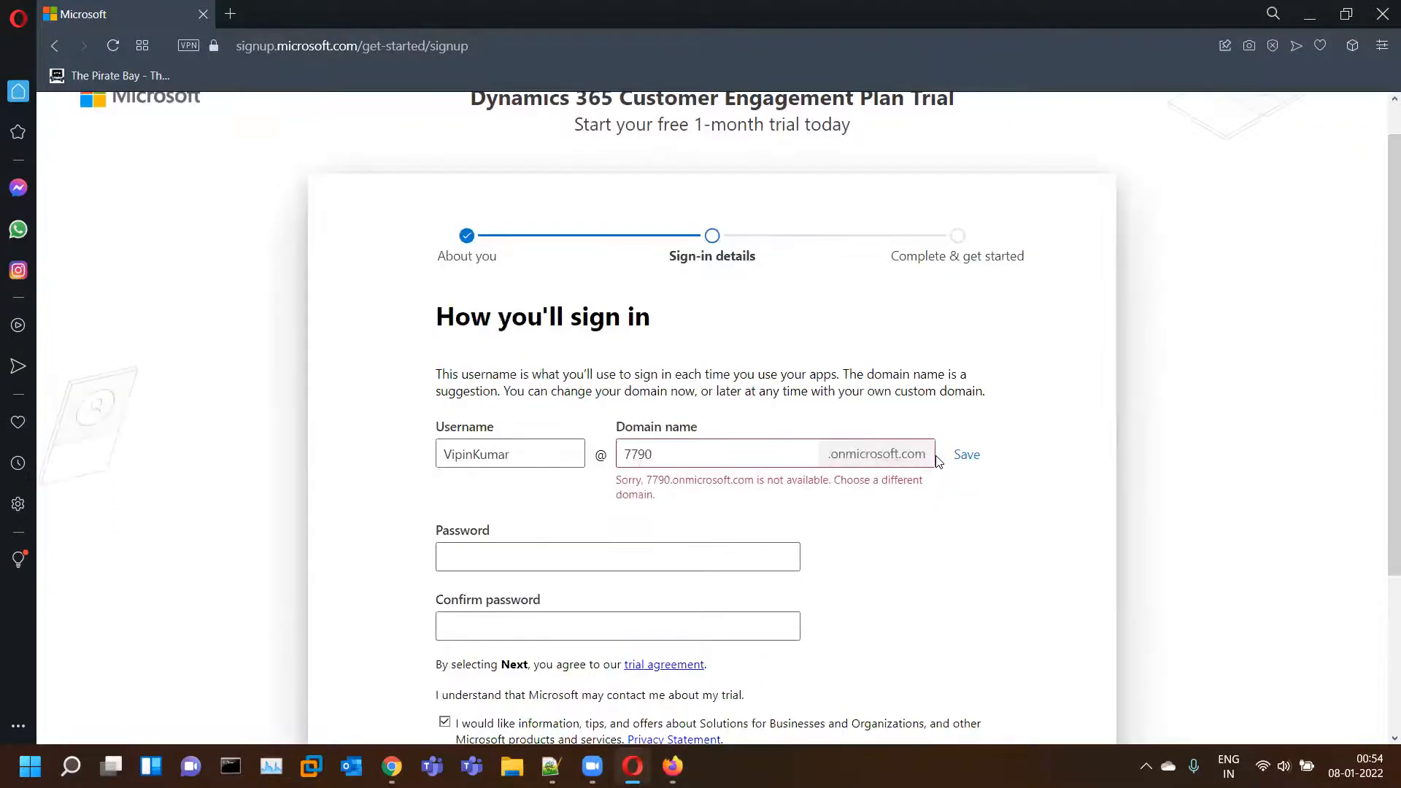
left_click_drag(672, 452, 624, 451)
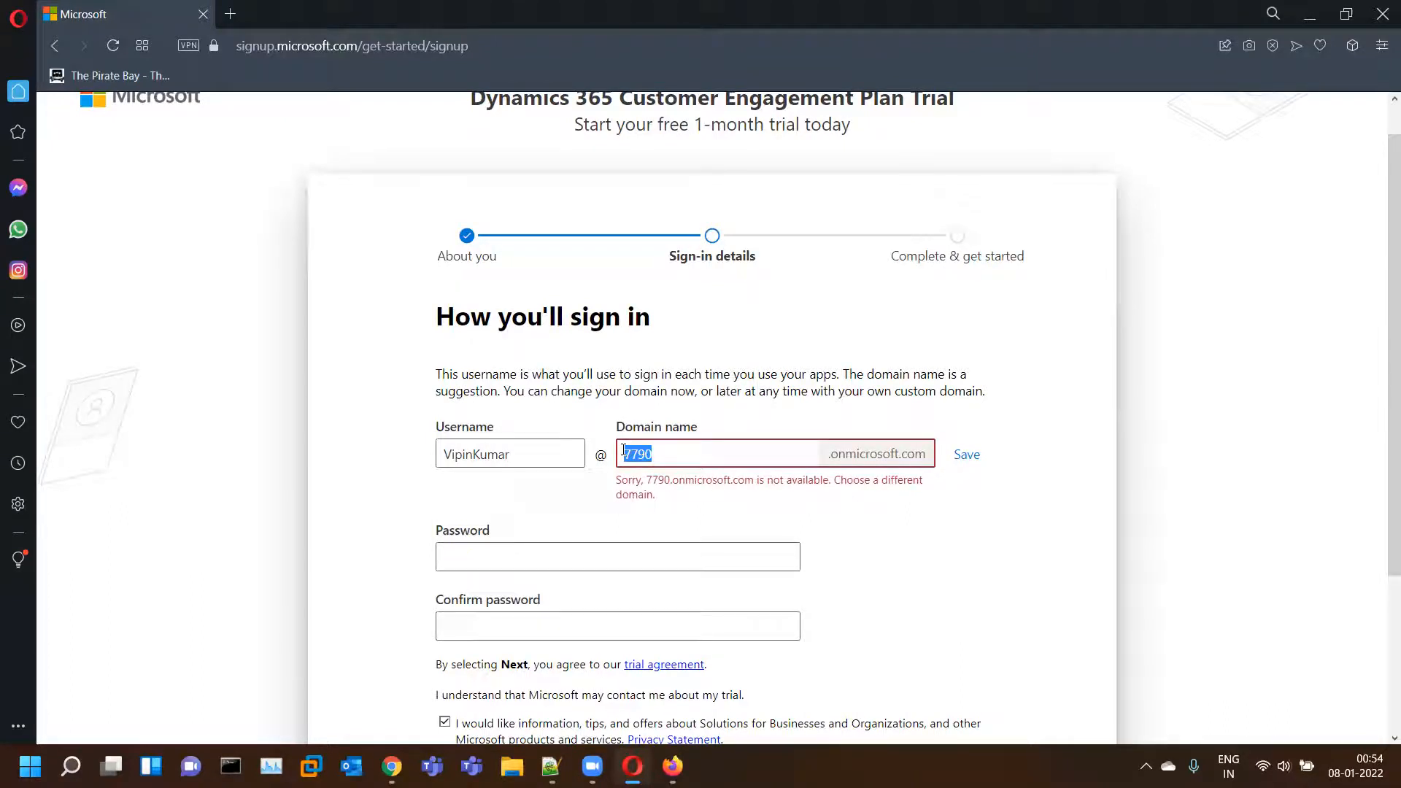
key("Right")
type("12")
left_click(965, 456)
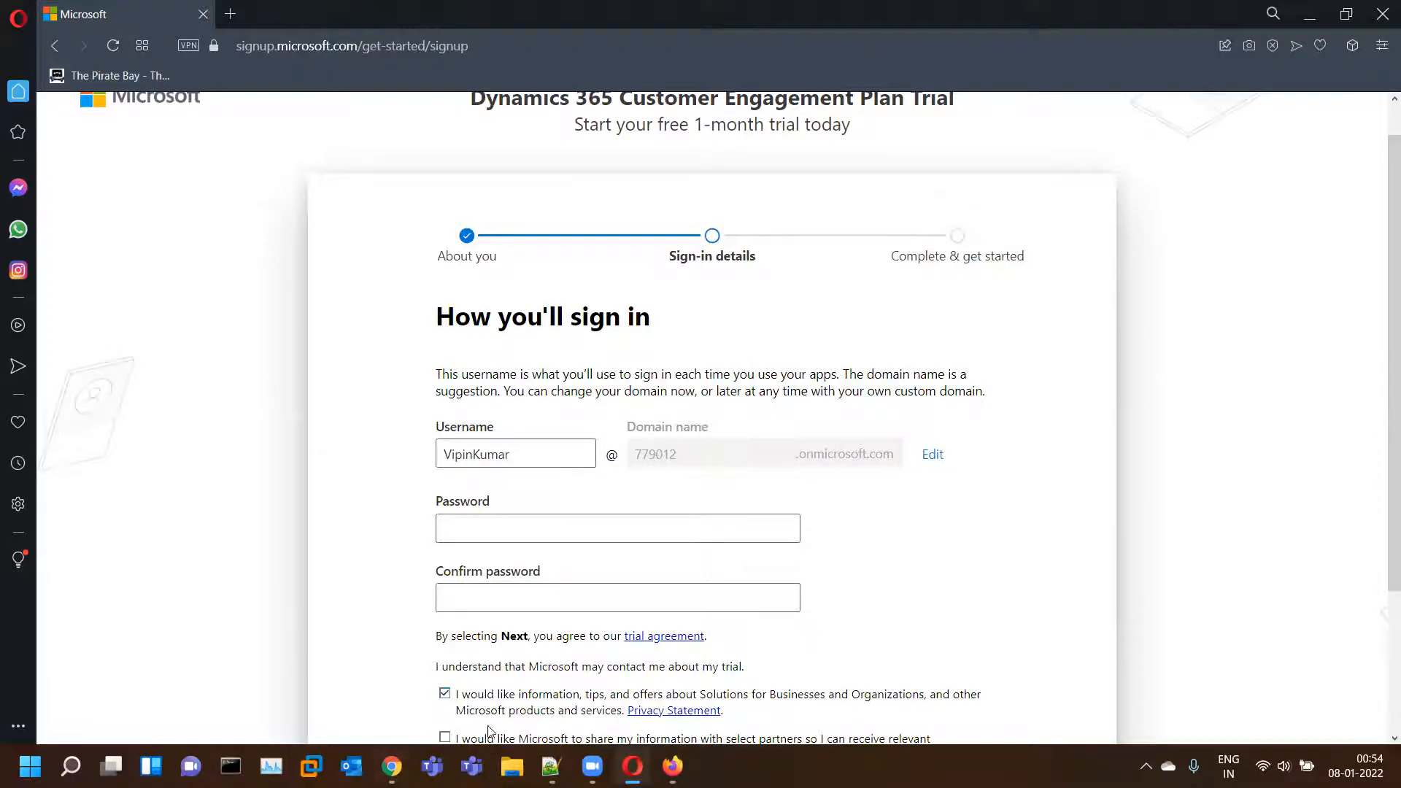
left_click(551, 765)
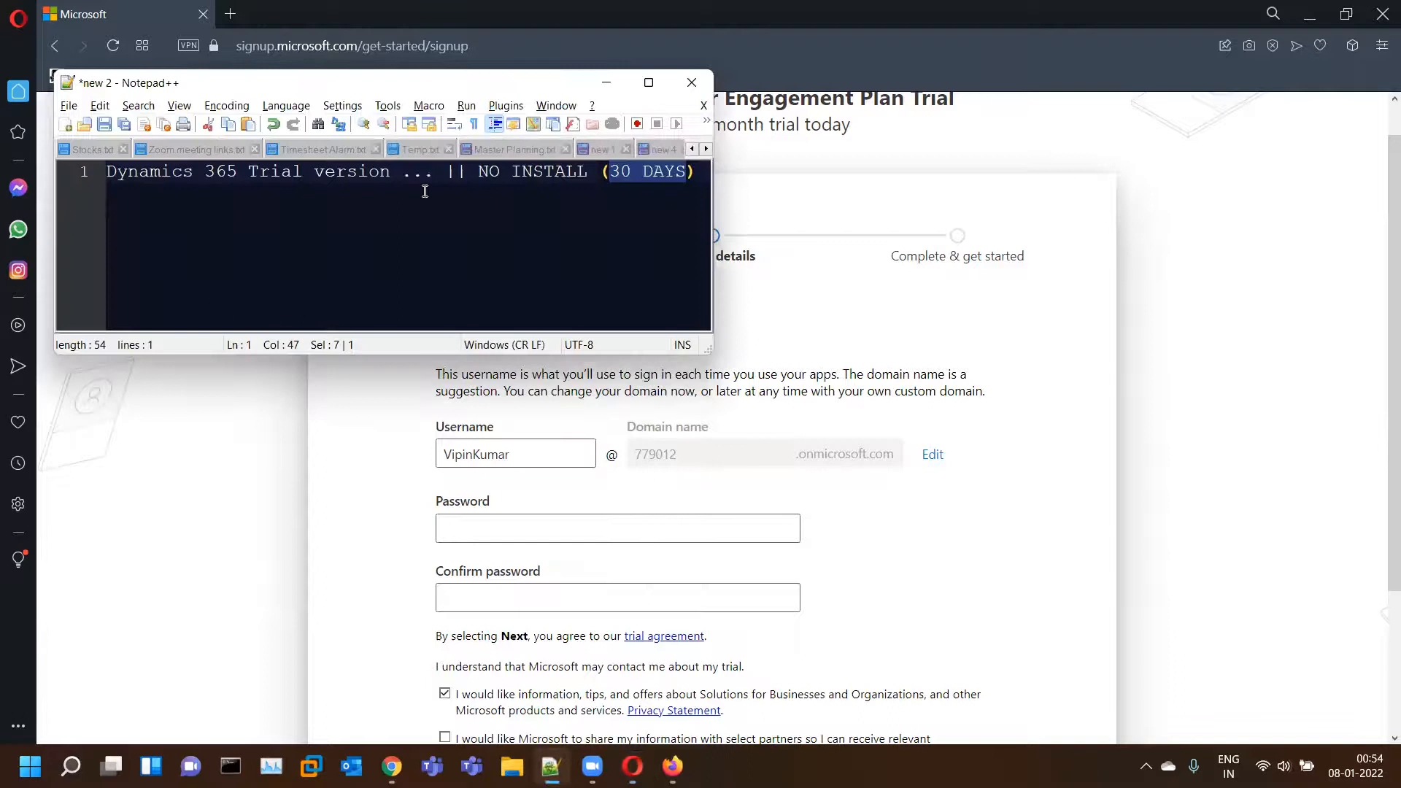
left_click(700, 175)
key("Return")
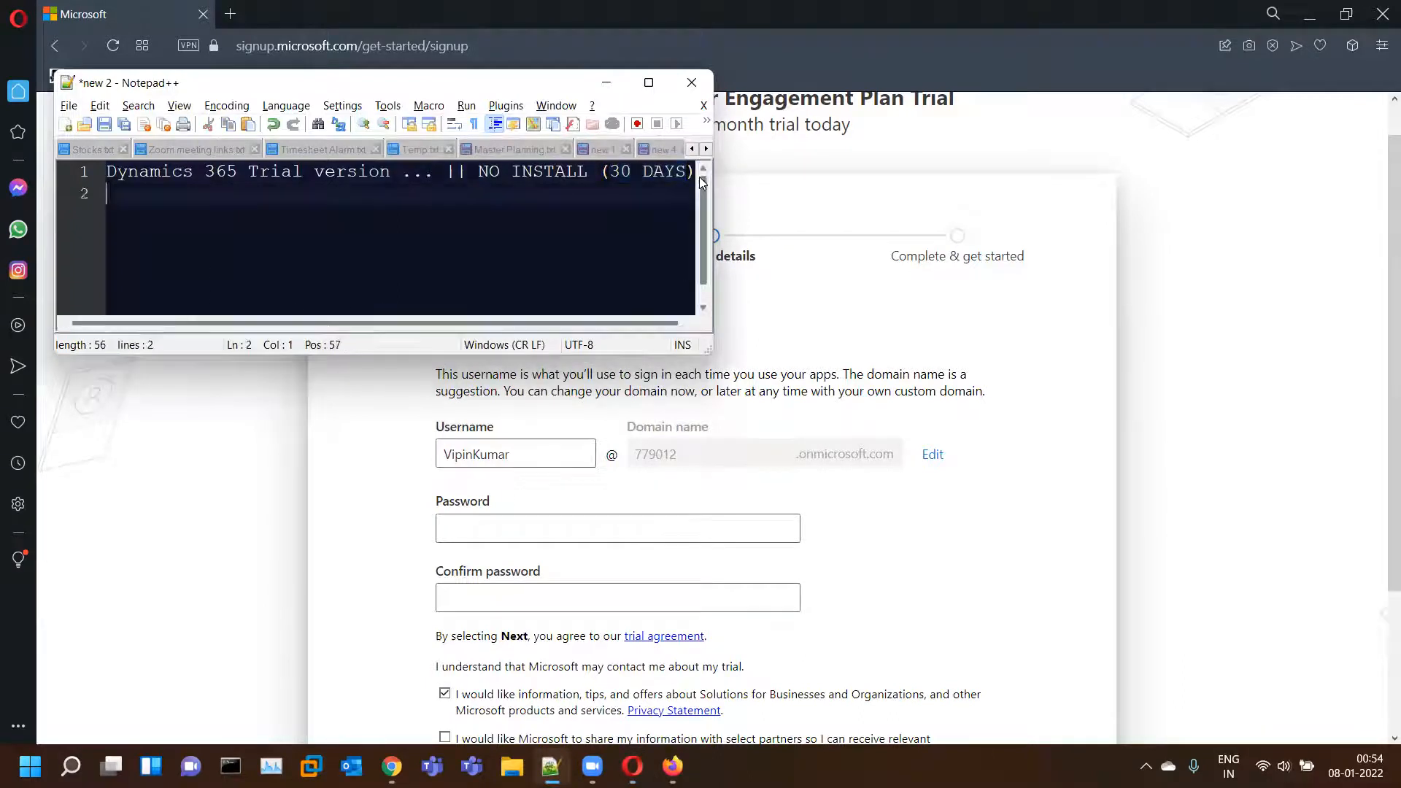
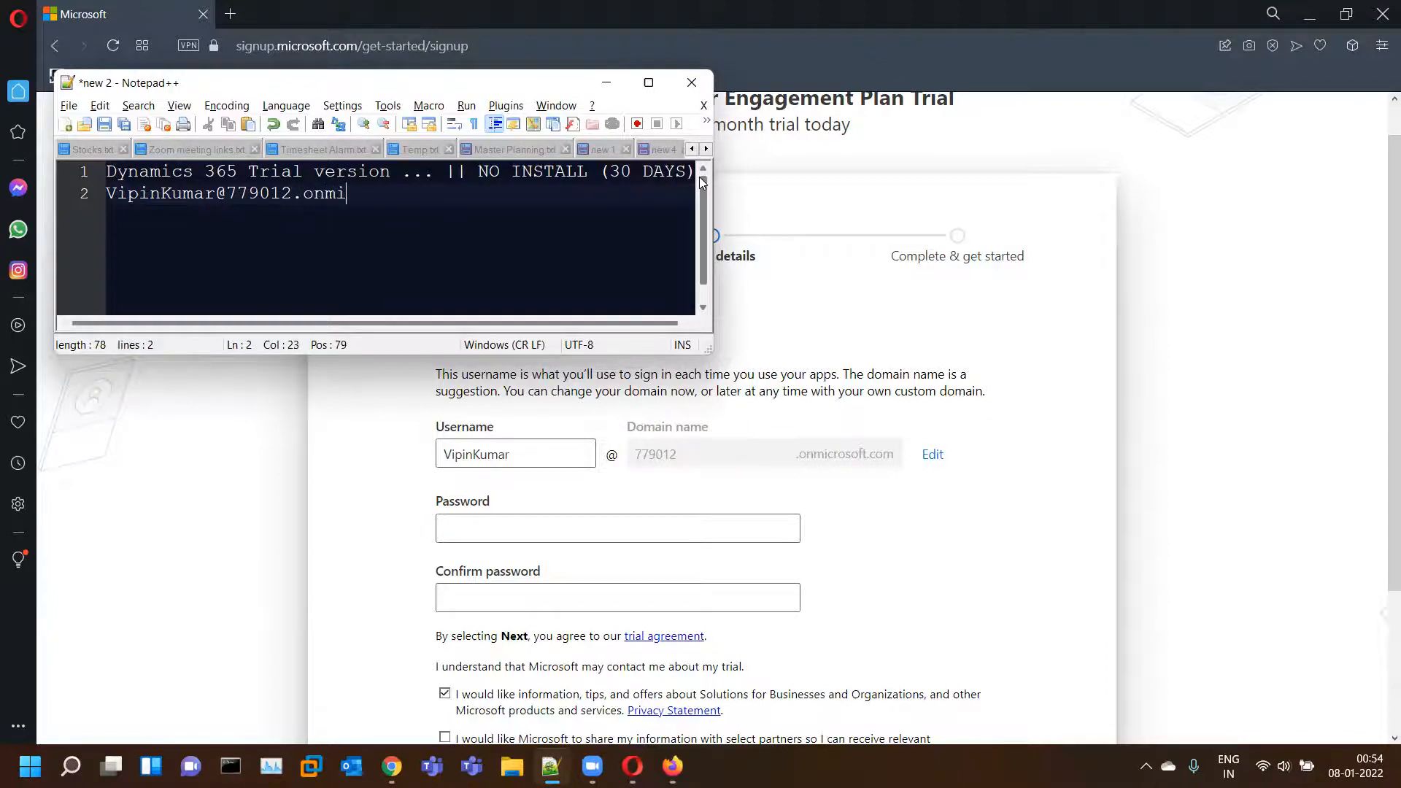
key("Return")
Enter the account password in both the Password and Confirm password fields.
left_click(534, 527)
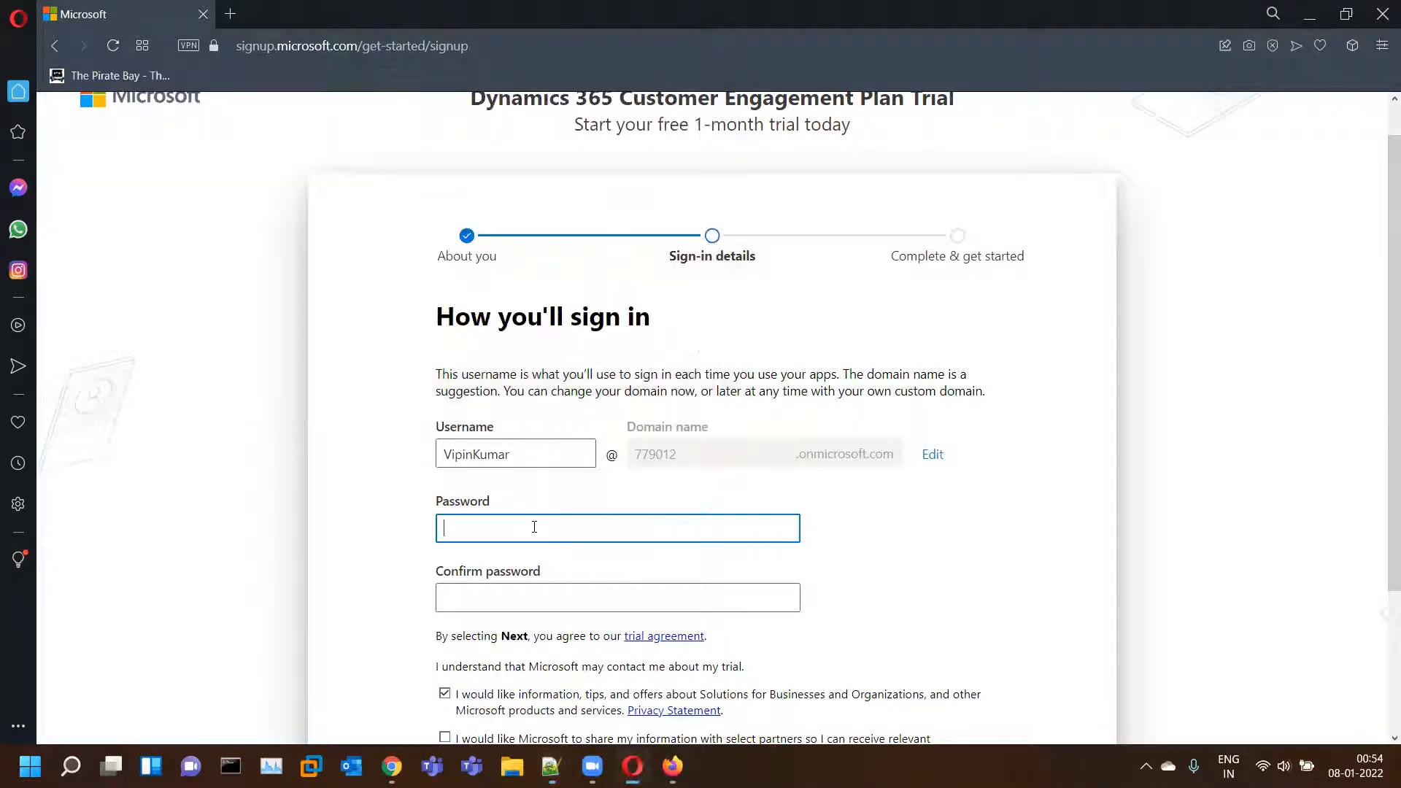
type("•••••••••")
key("Tab")
type("••••••")
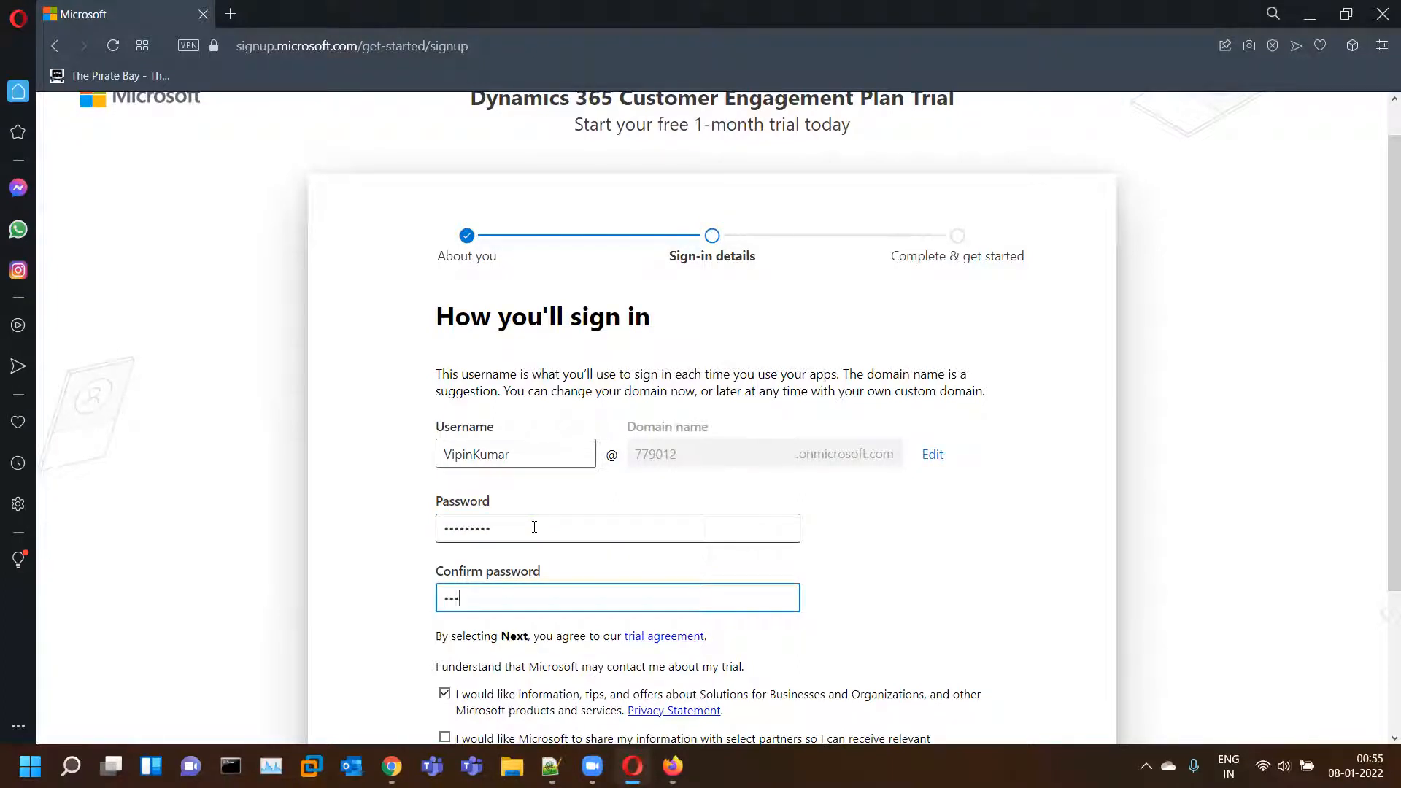
type("•••")
Allow sharing information with select partners and continue to the confirmation details.
scroll(949, 551, "down", 1)
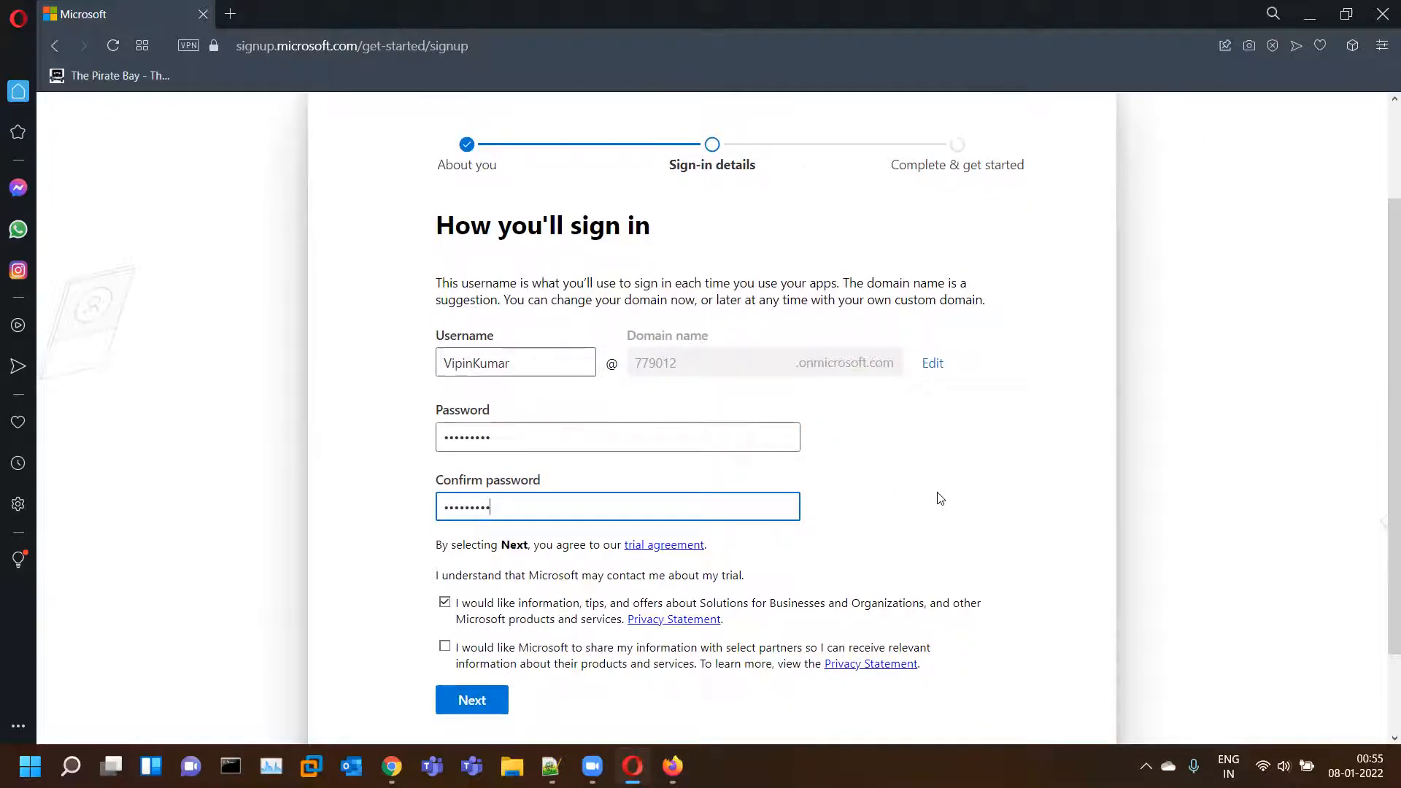
scroll(943, 491, "down", 2)
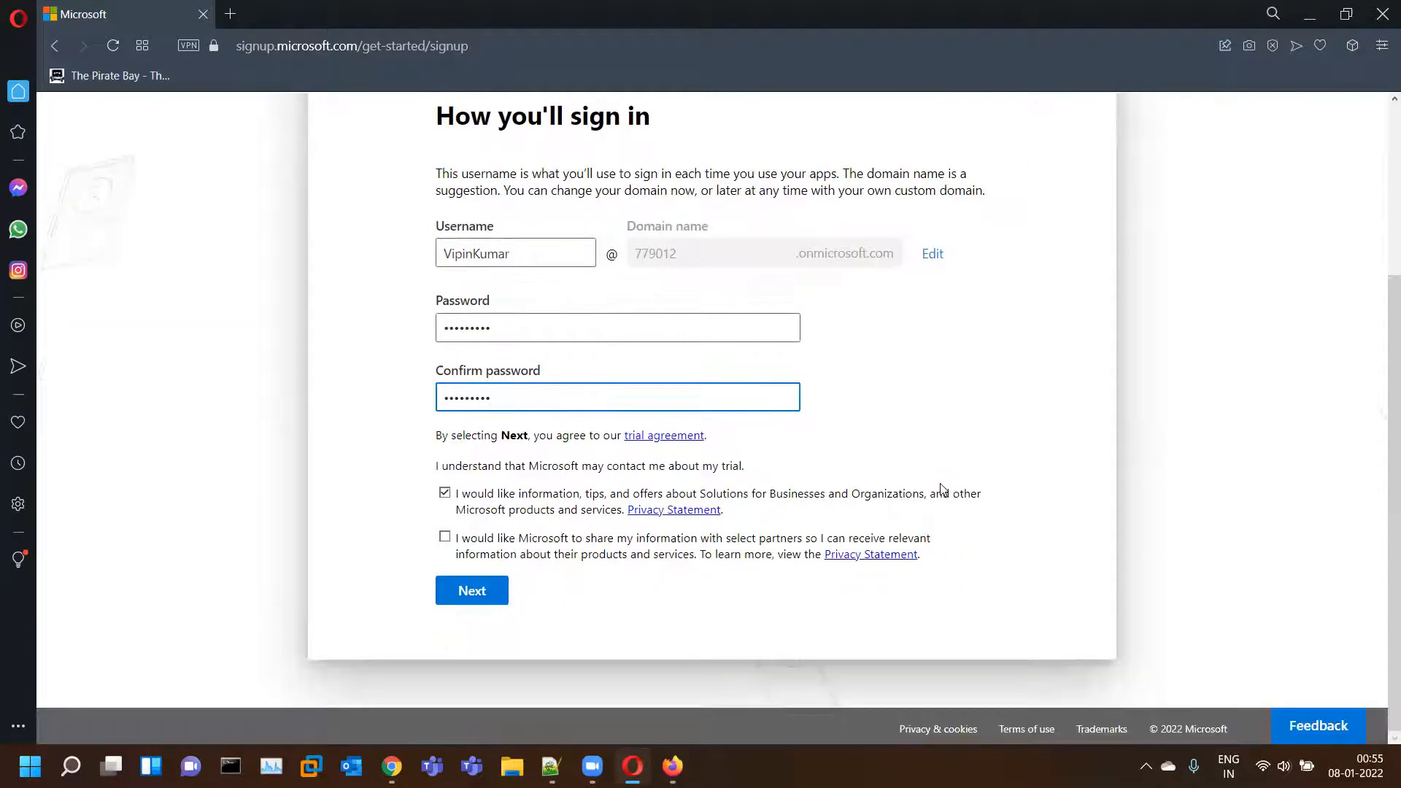
left_click(455, 542)
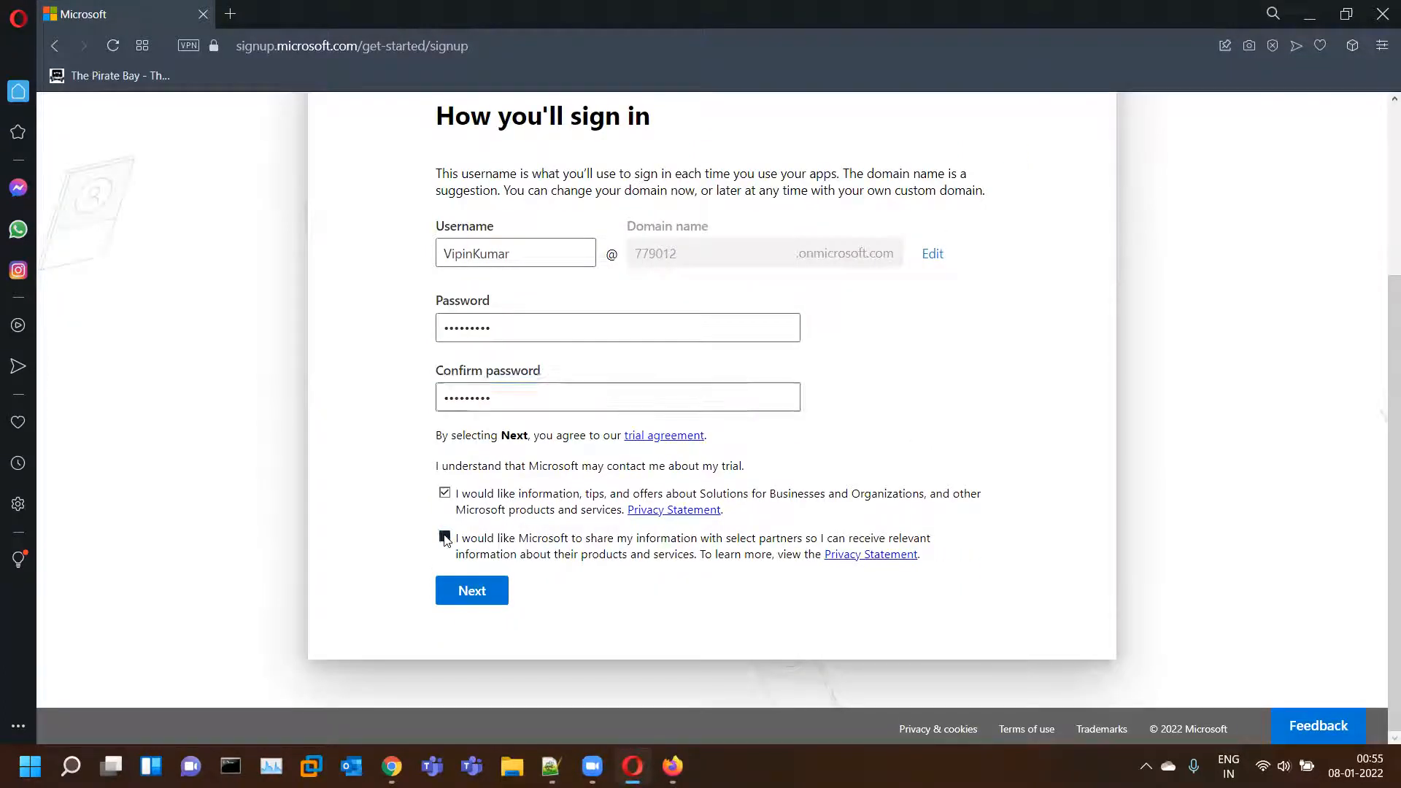
left_click(470, 595)
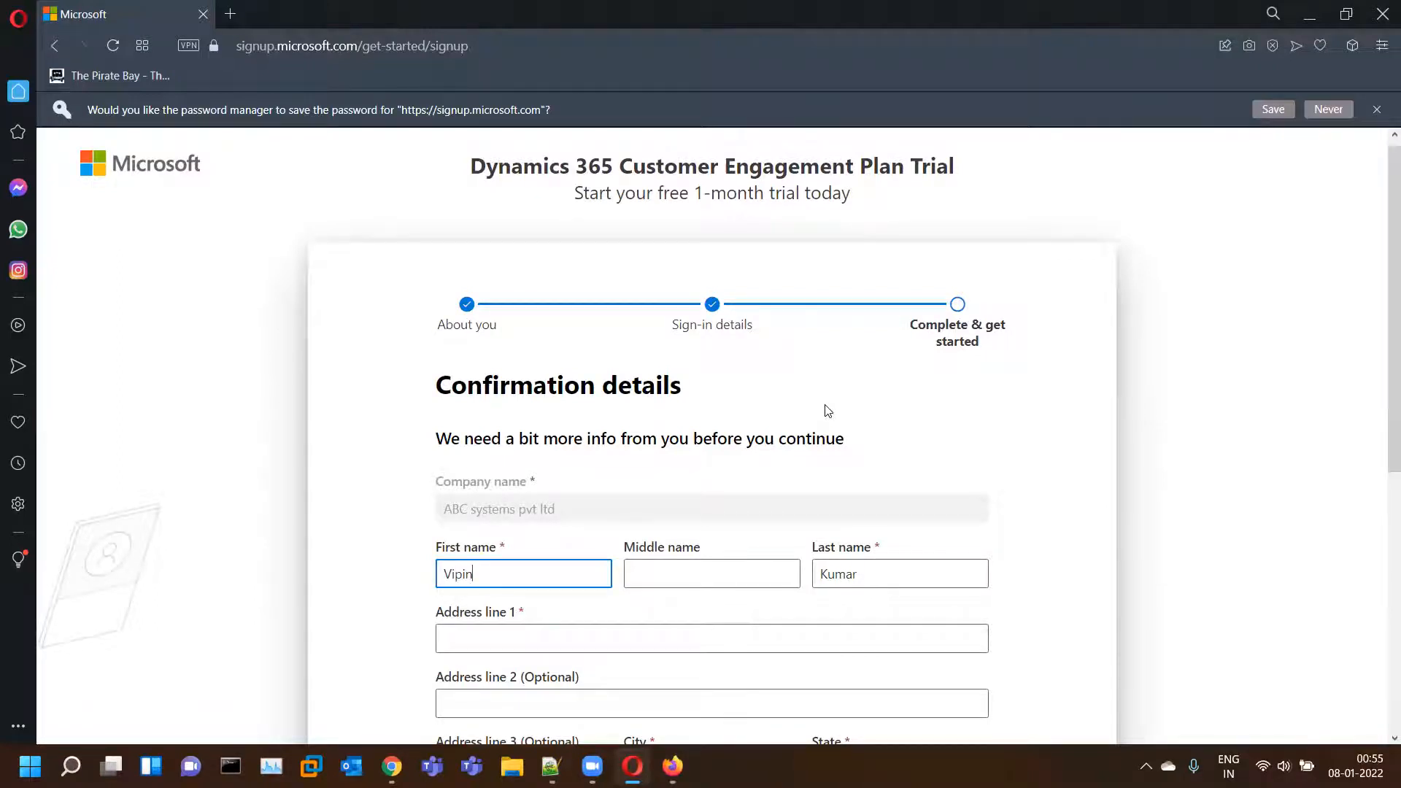
Enter the organization's street address in Address line 1, fixing a typo.
scroll(827, 410, "down", 1)
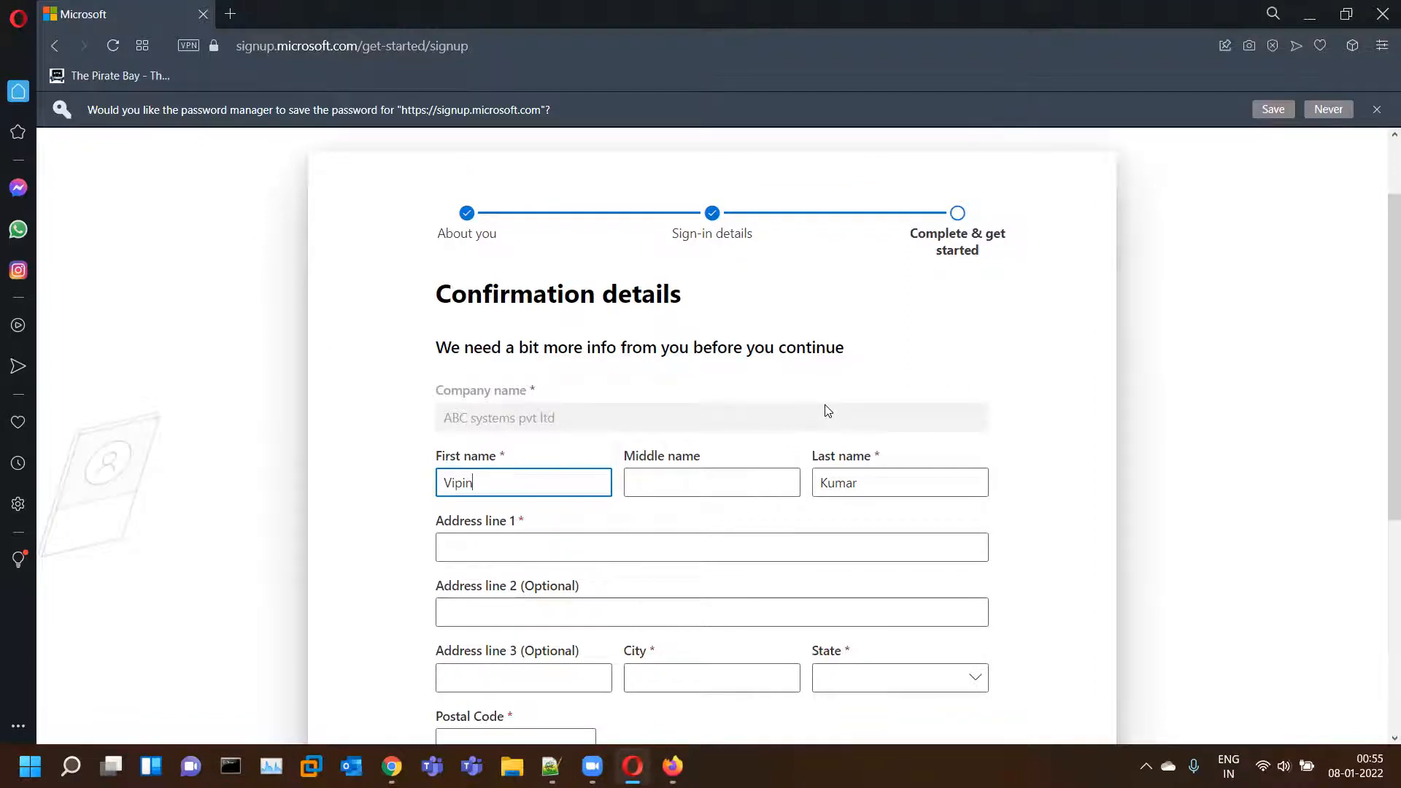
scroll(900, 412, "down", 1)
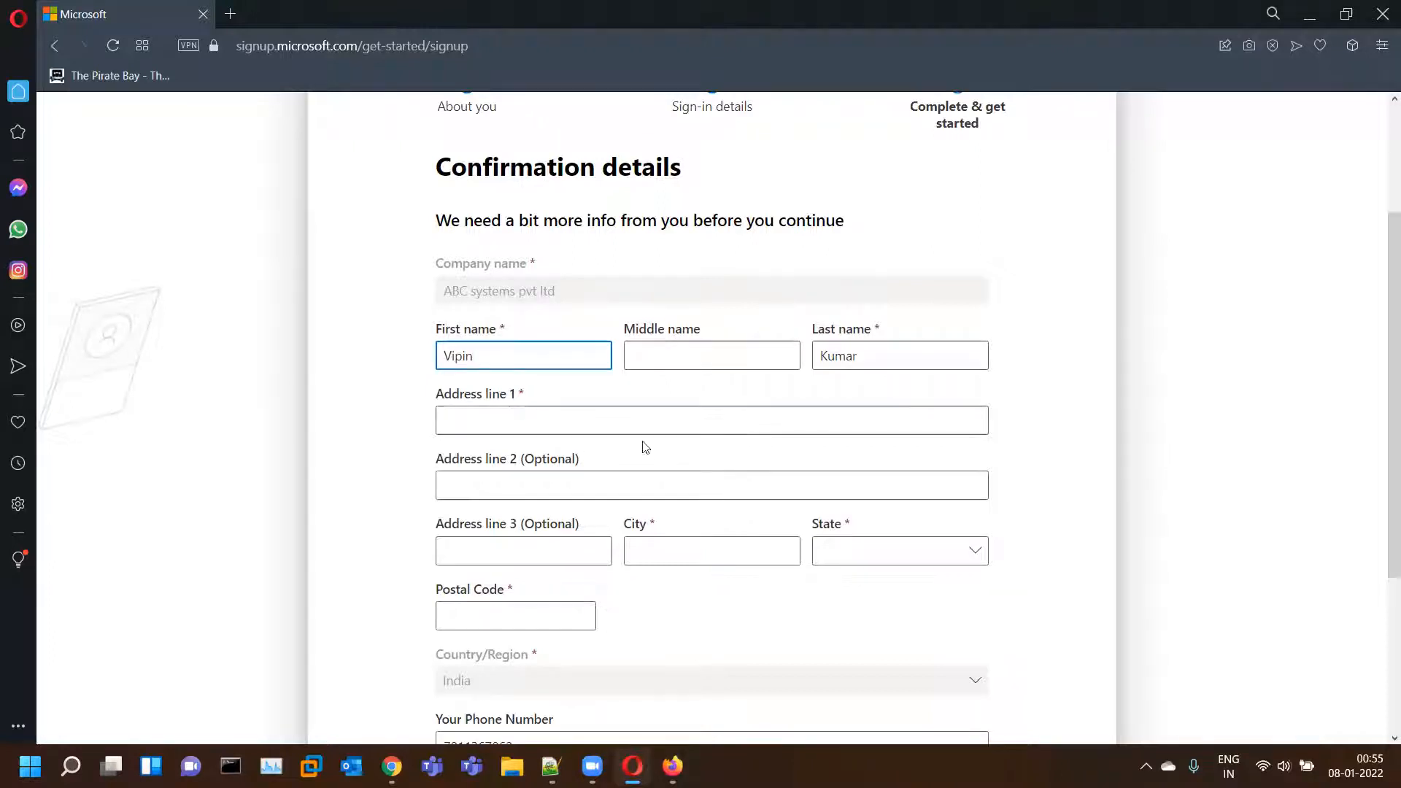
left_click(524, 425)
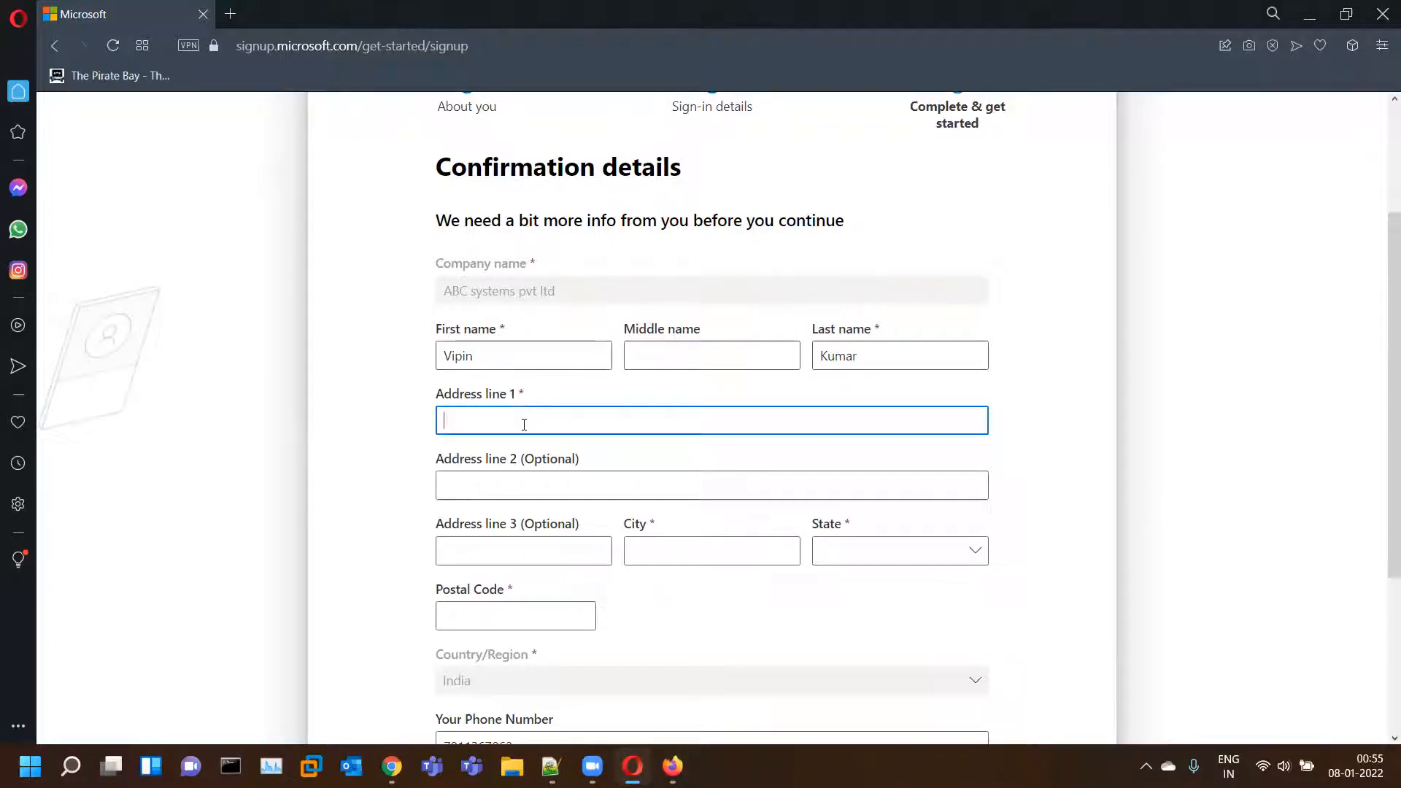
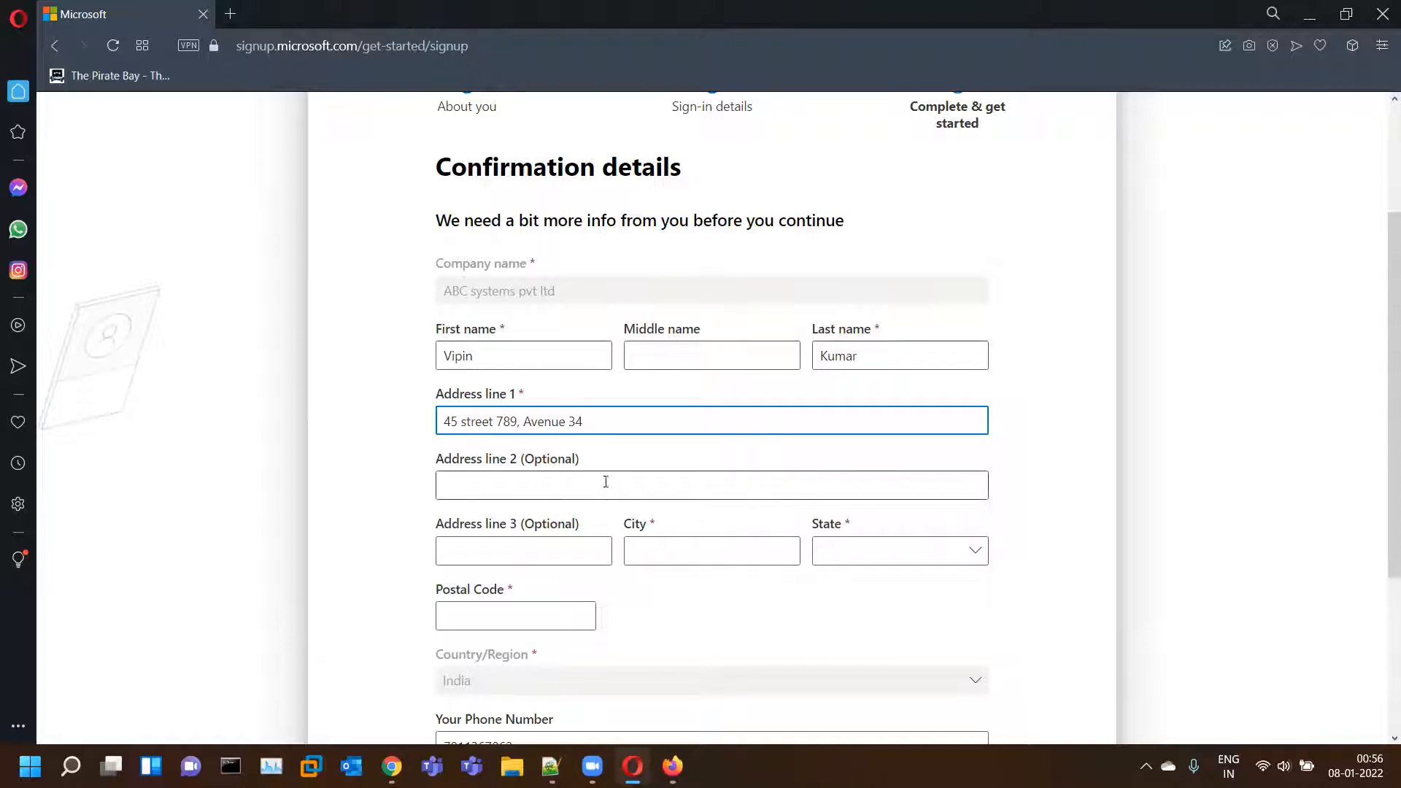
scroll(606, 485, "down", 2)
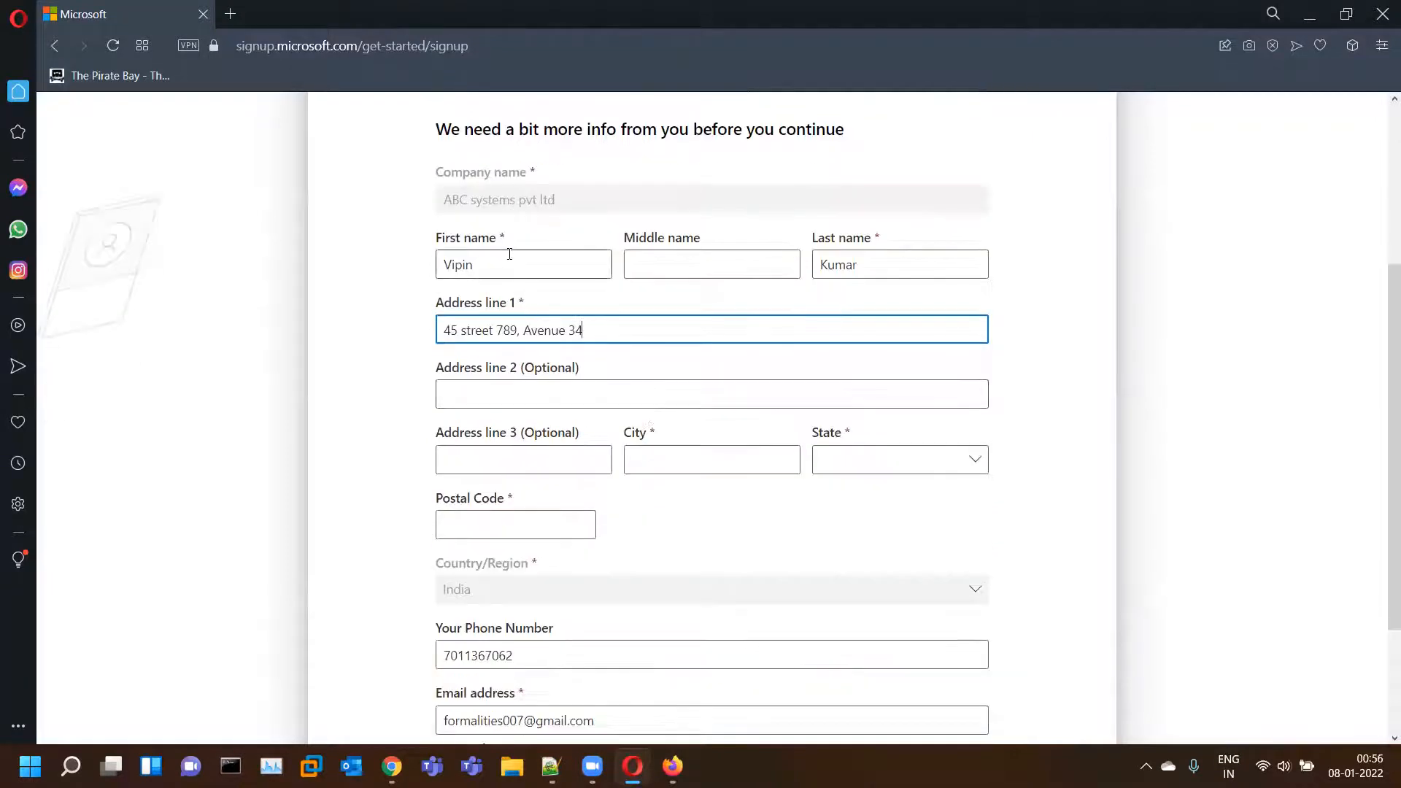
Fill in the city, choose the state from the dropdown, and correct the city name.
left_click(677, 465)
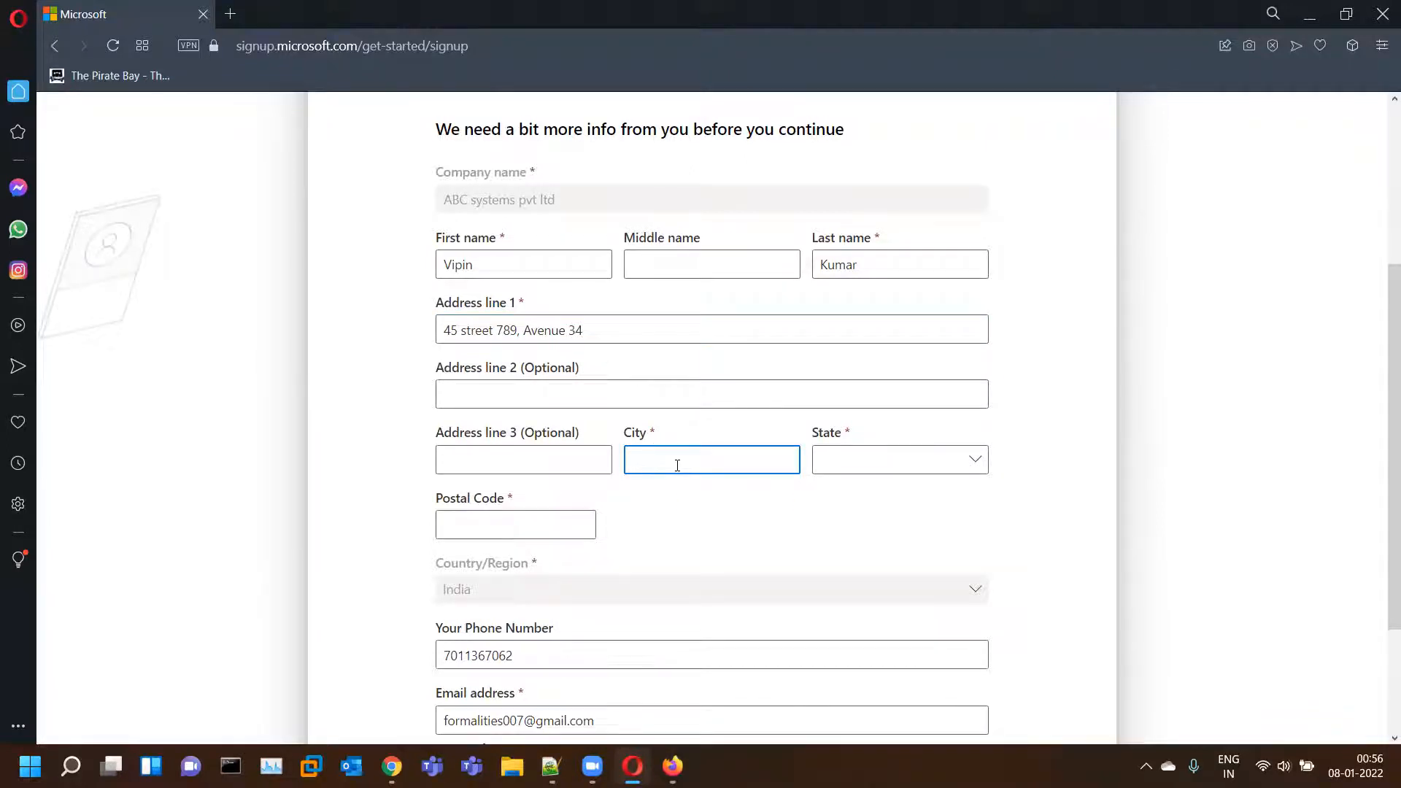
type("New Delhi")
key("Tab")
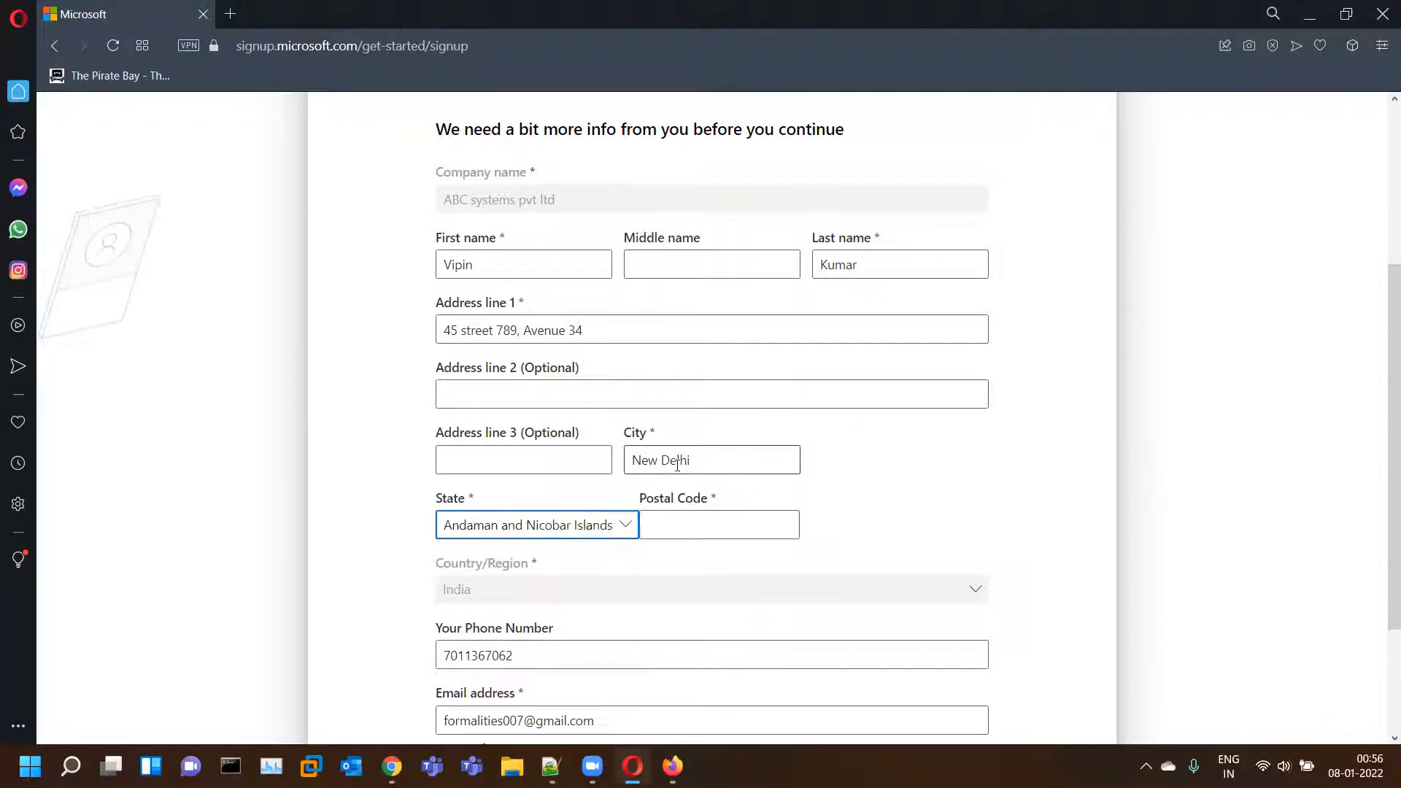
left_click(629, 532)
scroll(752, 447, "up", 4)
scroll(756, 448, "down", 4)
left_click(627, 533)
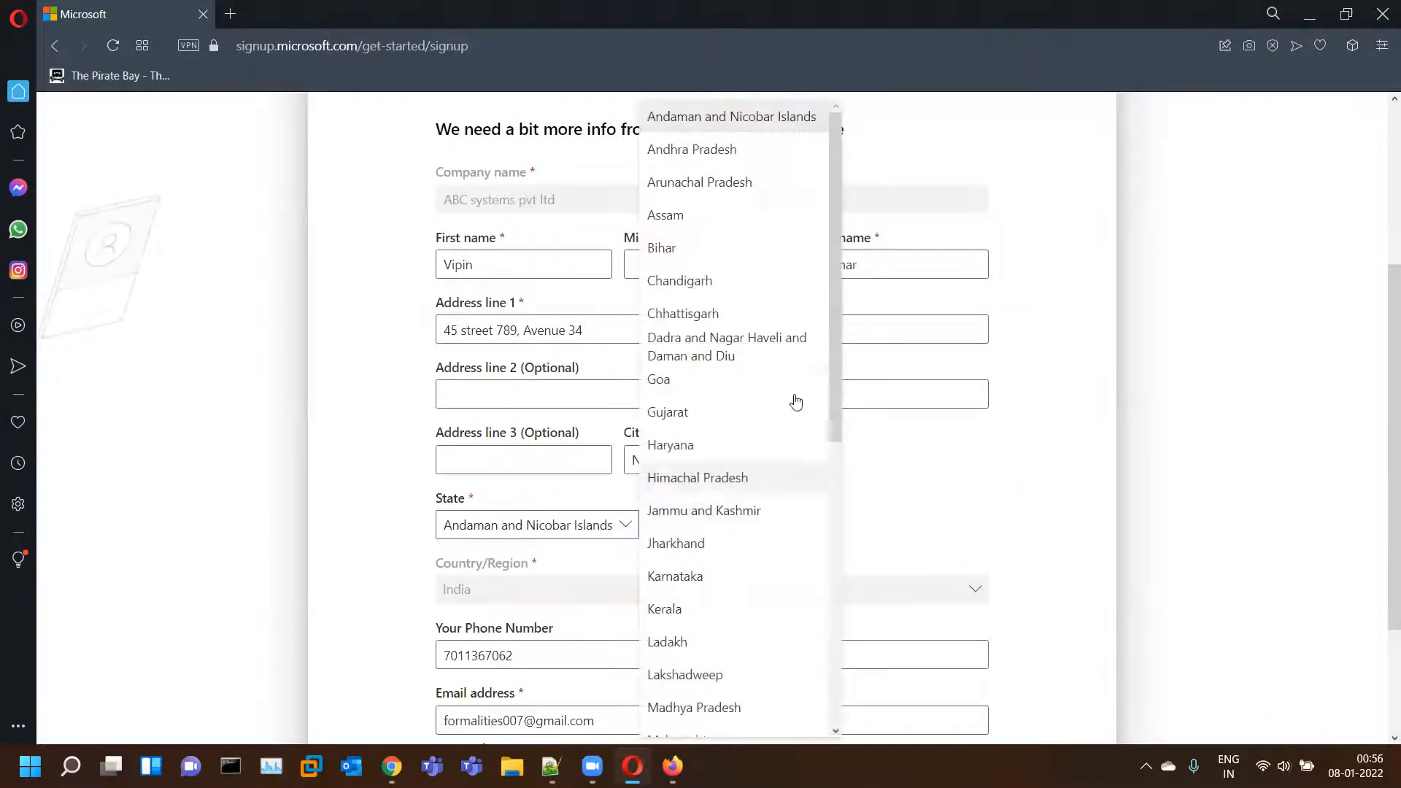
left_click_drag(835, 358, 859, 650)
left_click(723, 560)
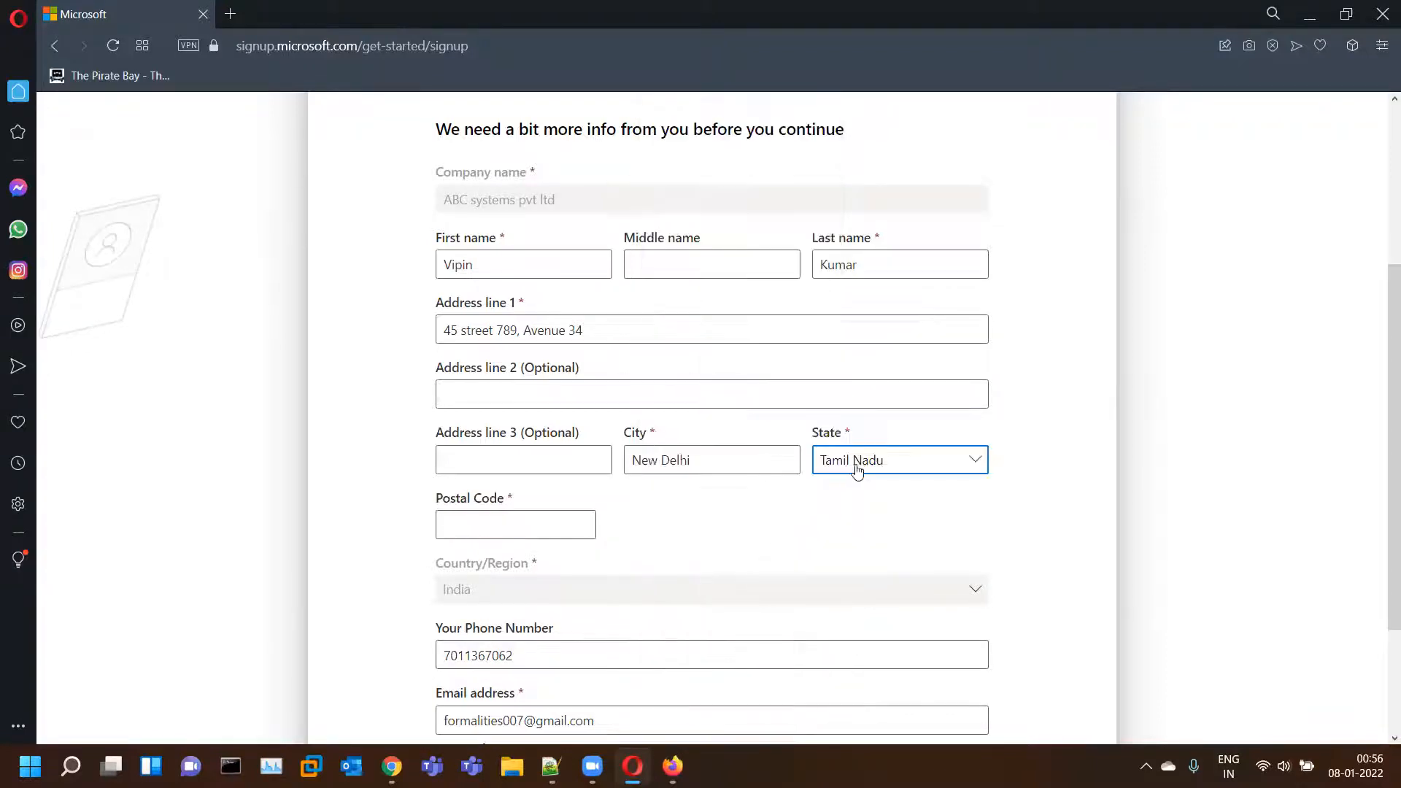
left_click_drag(757, 459, 620, 462)
type("Chennai")
Enter the organization's postal code and move to the phone number field.
left_click(549, 530)
type("289113")
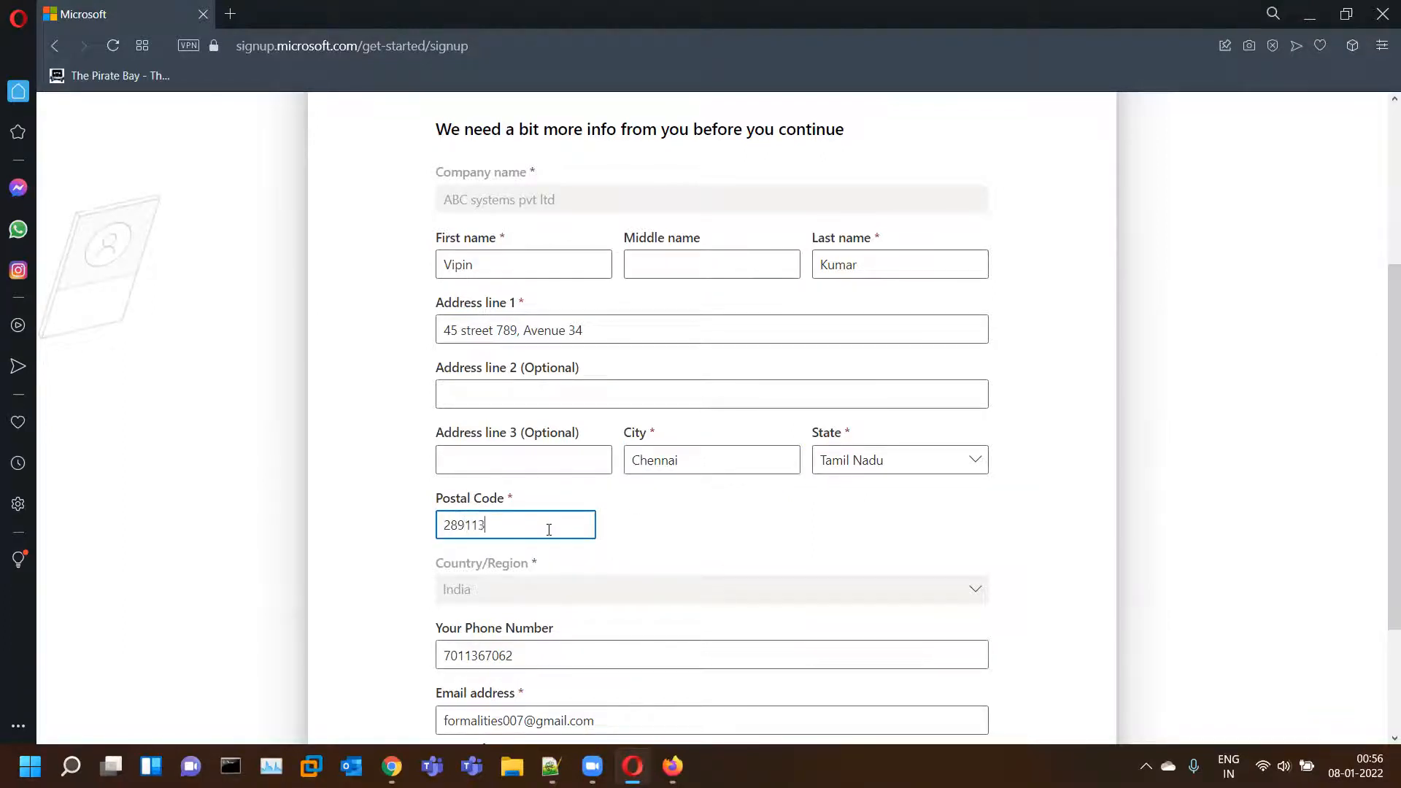
key("Tab")
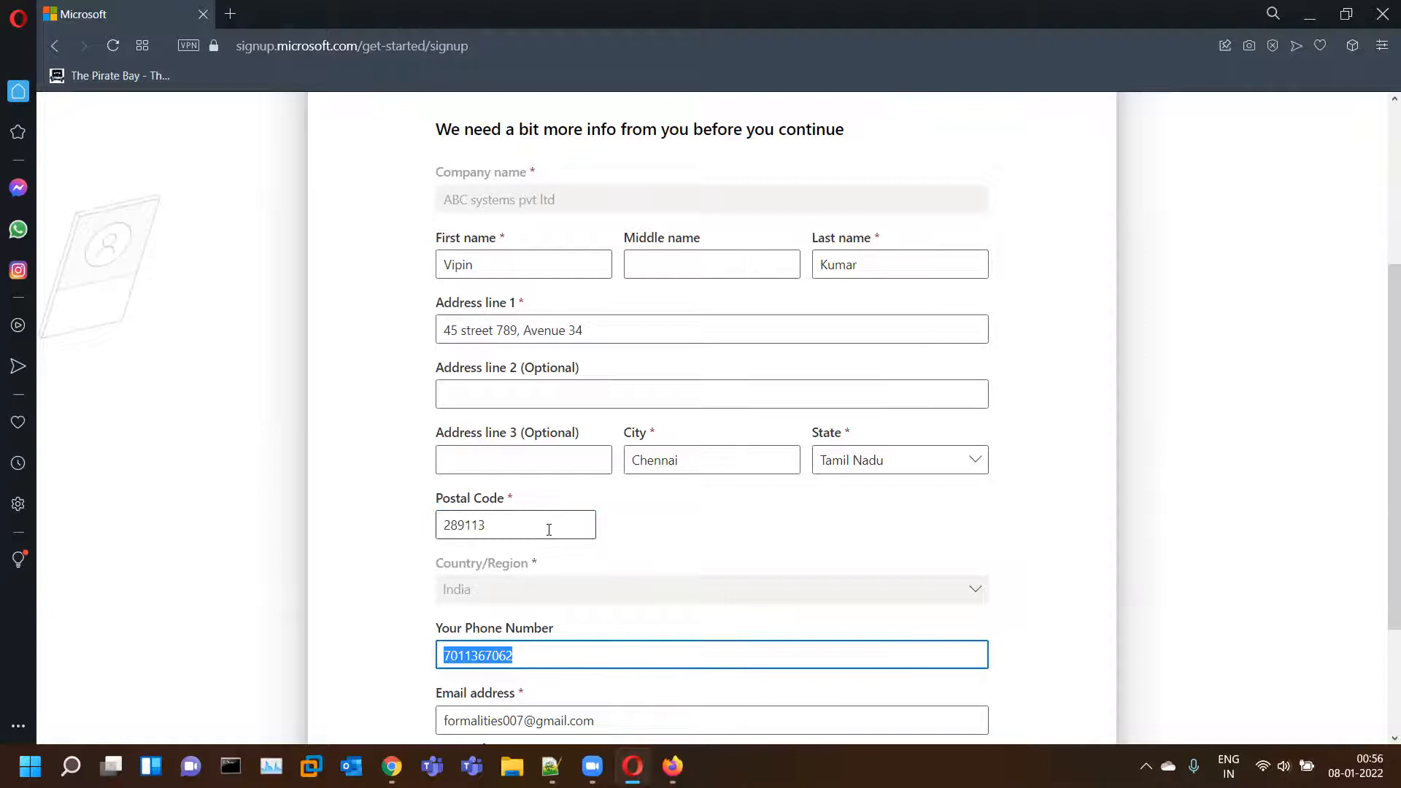
scroll(963, 560, "down", 3)
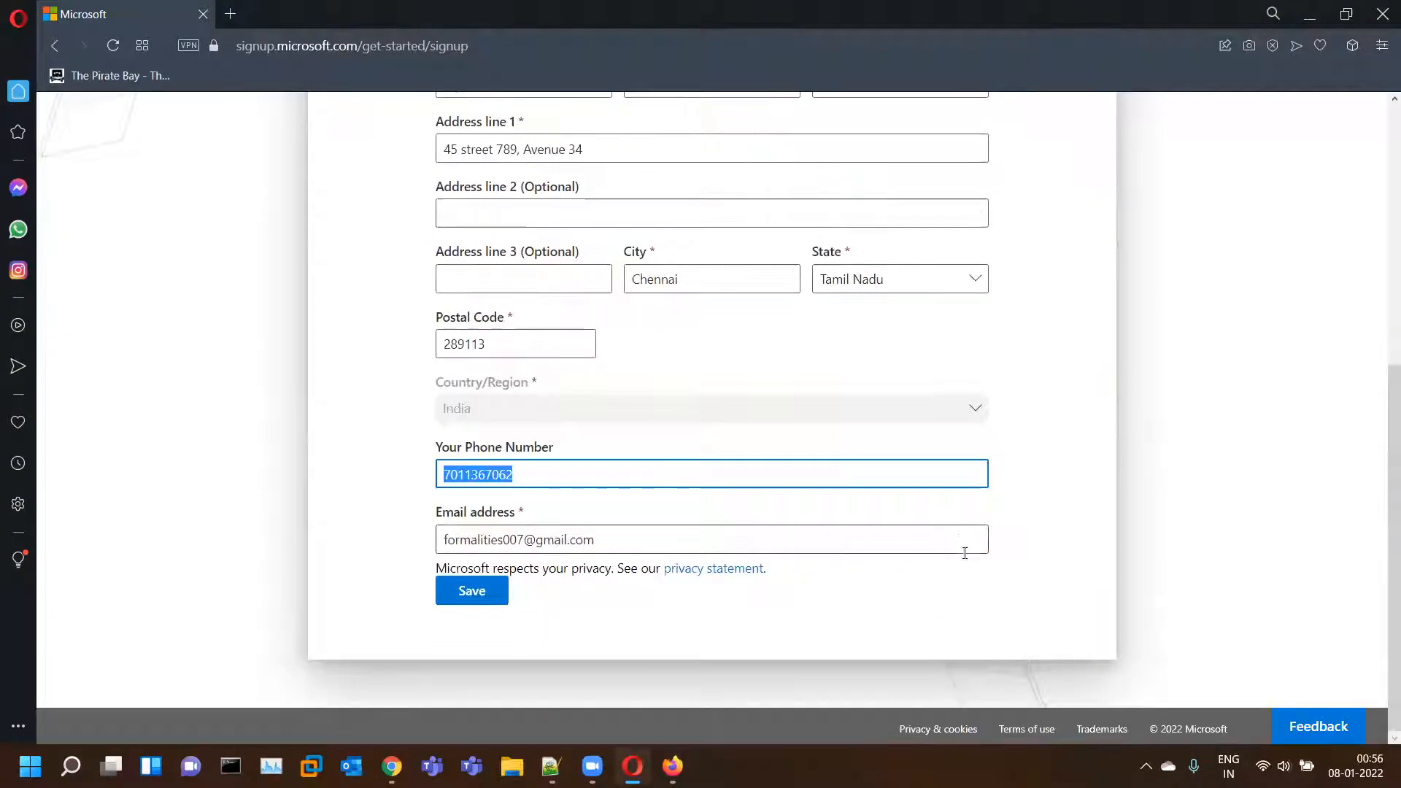
Enter the Tax ID/PAN number, replace it with the corrected one, and submit the details.
left_click(484, 592)
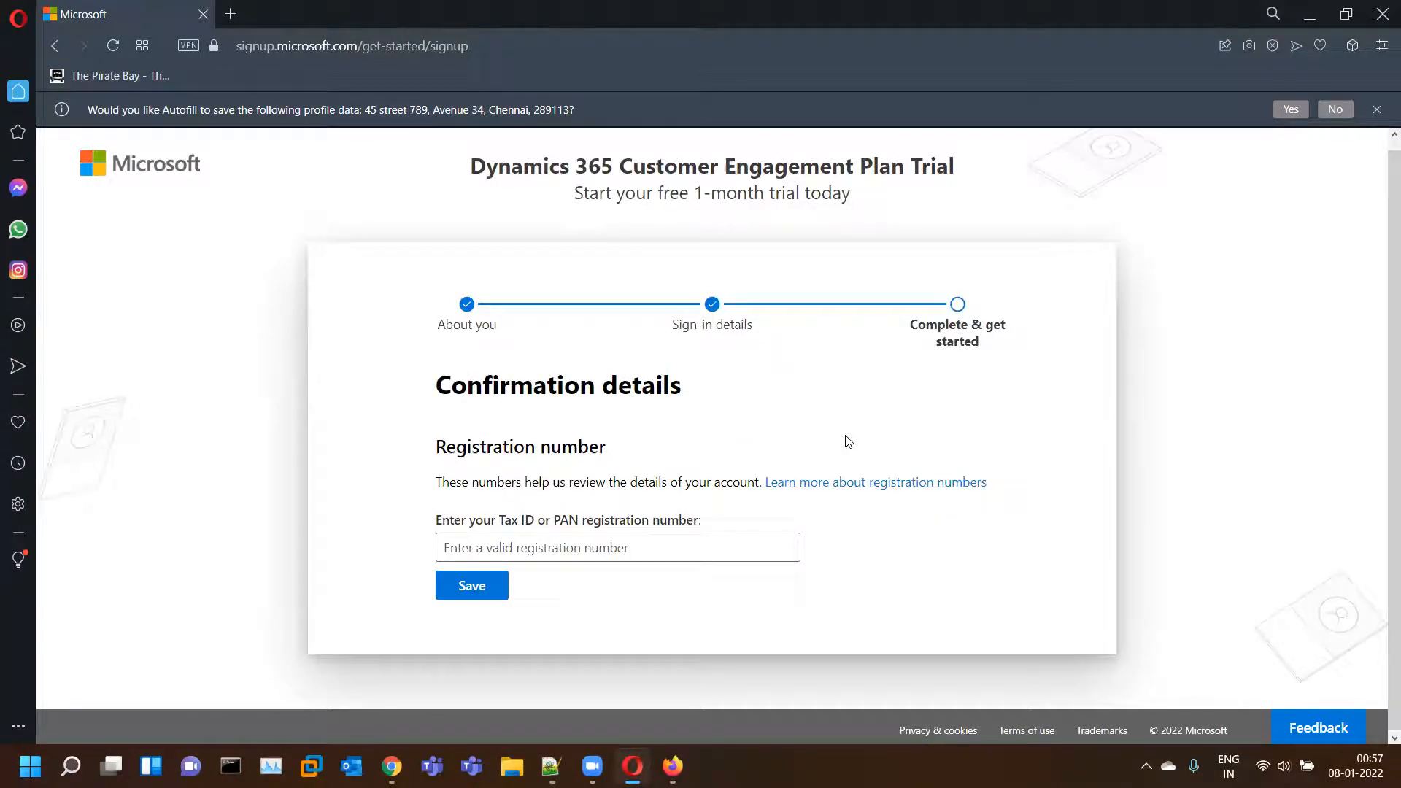
left_click(534, 548)
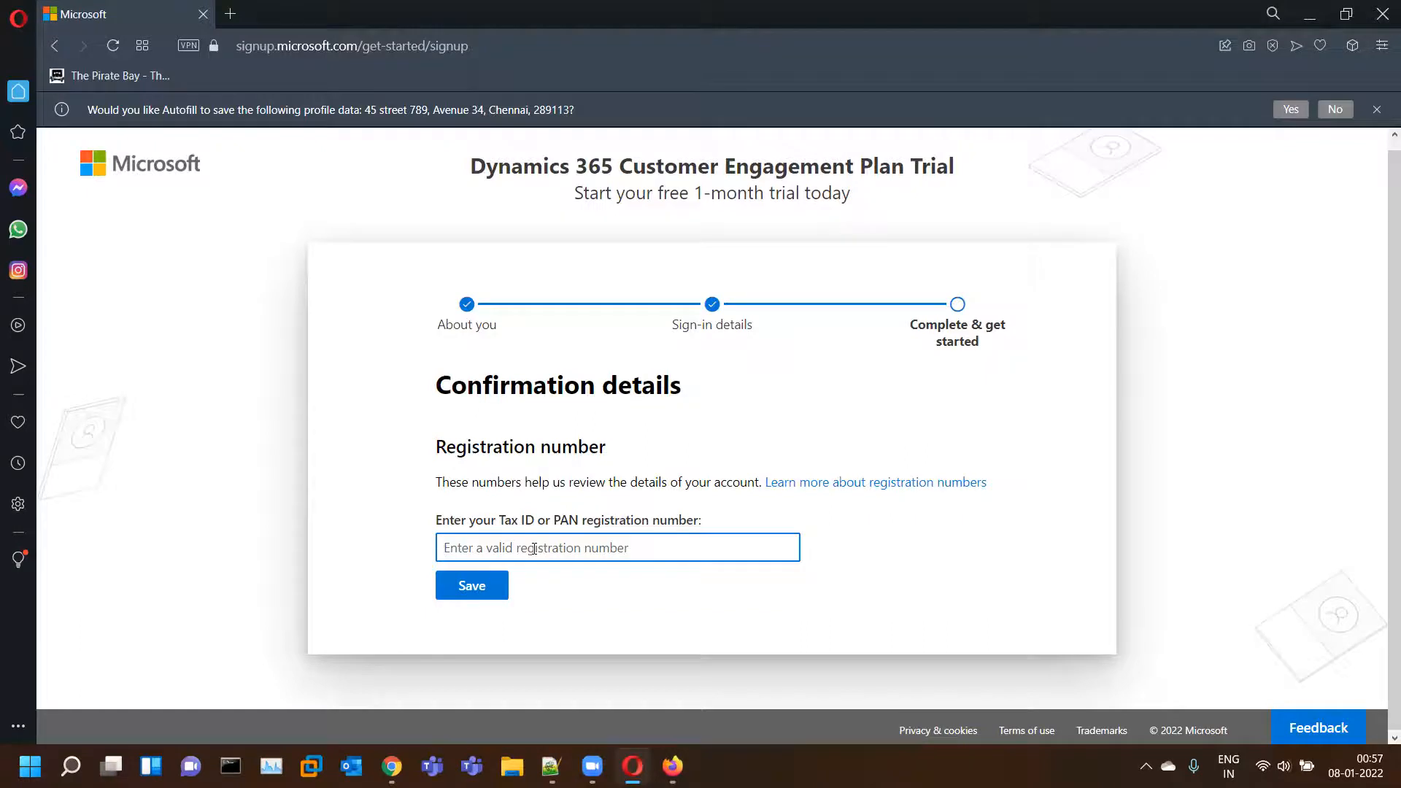
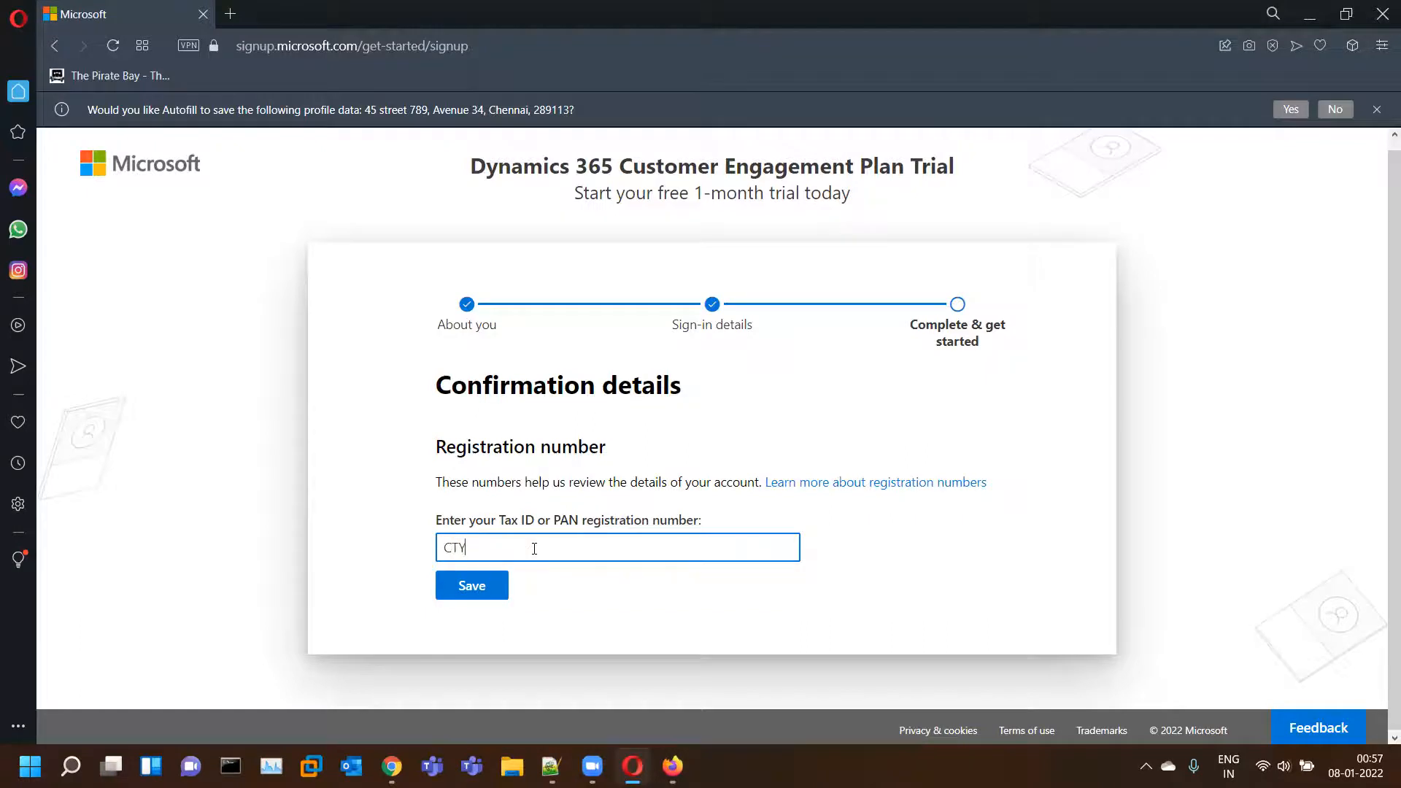
left_click_drag(538, 549, 407, 547)
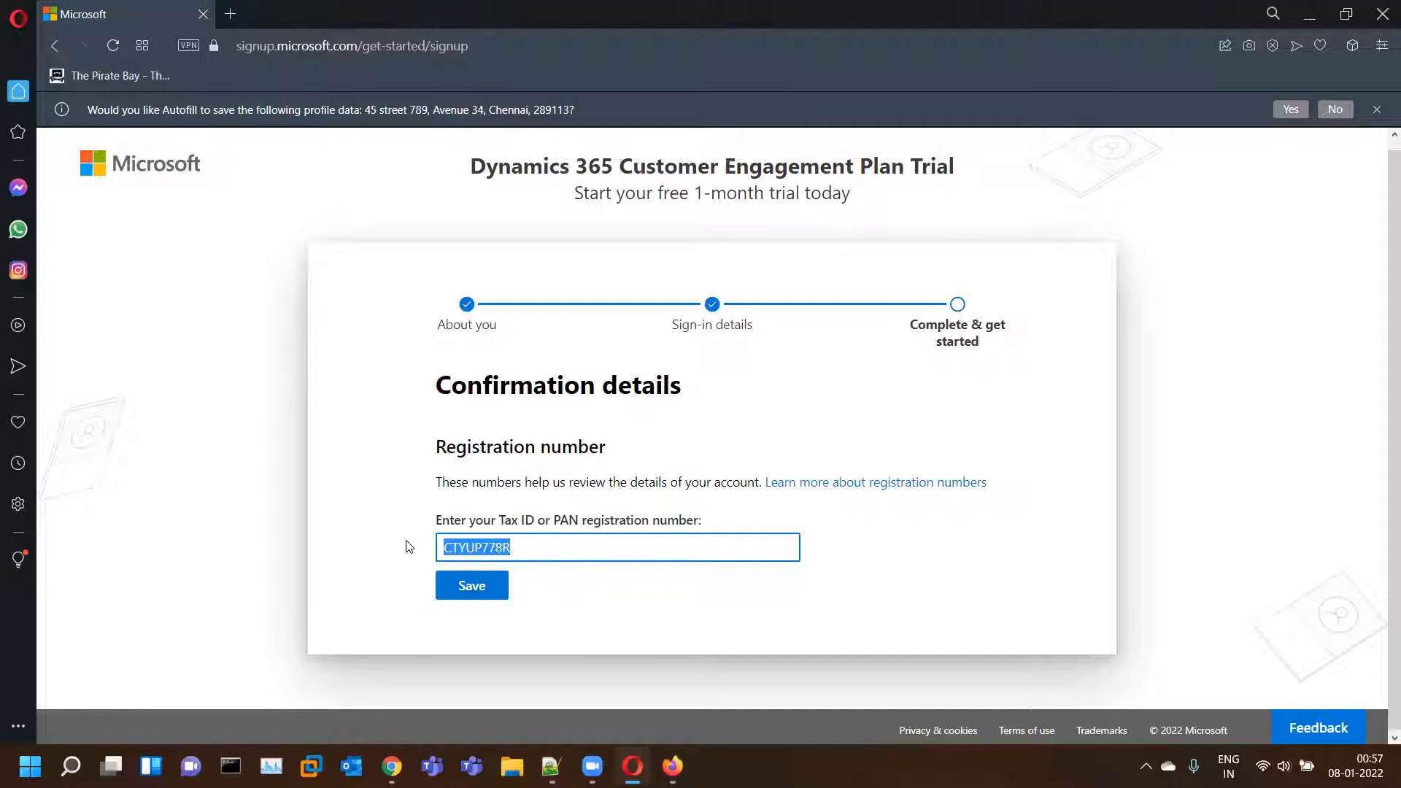
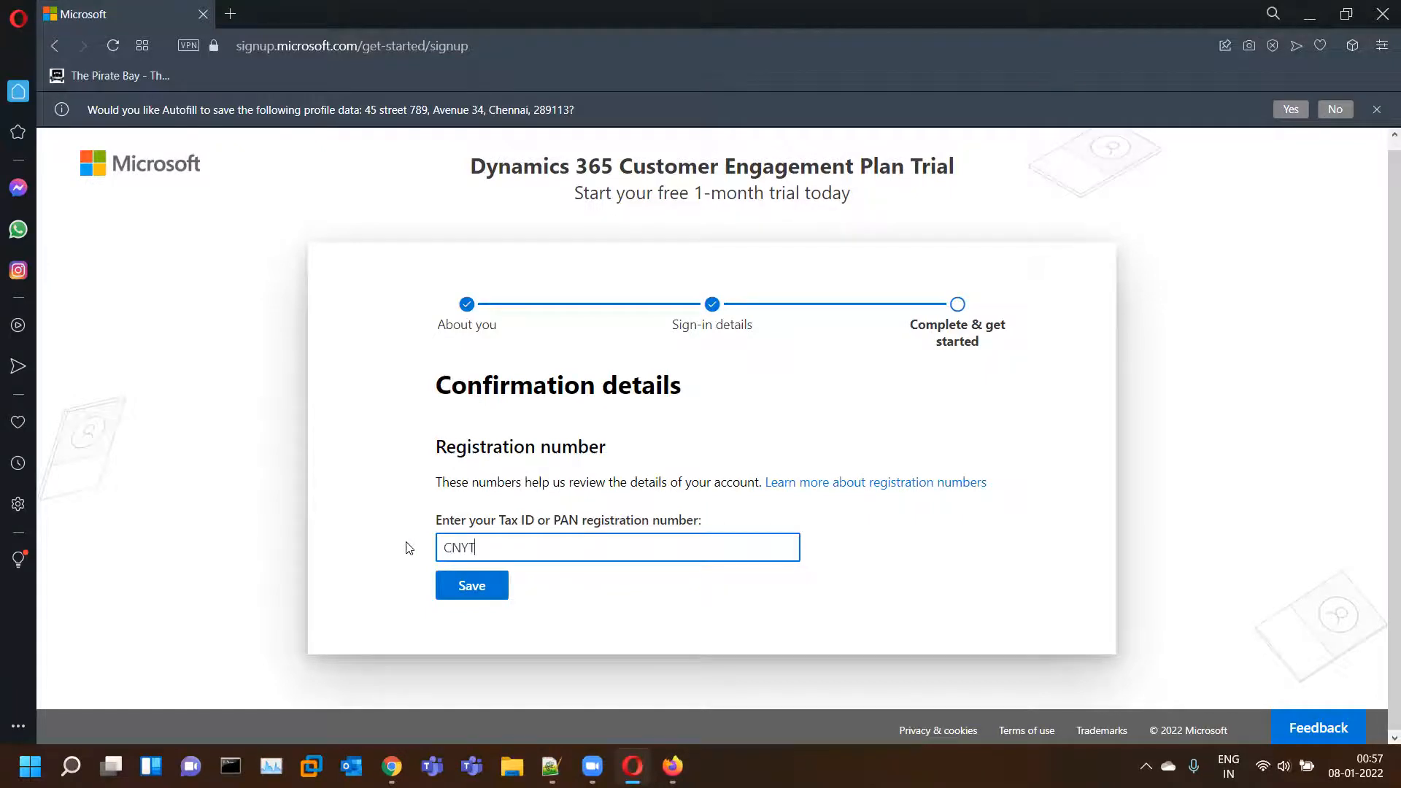
left_click(461, 586)
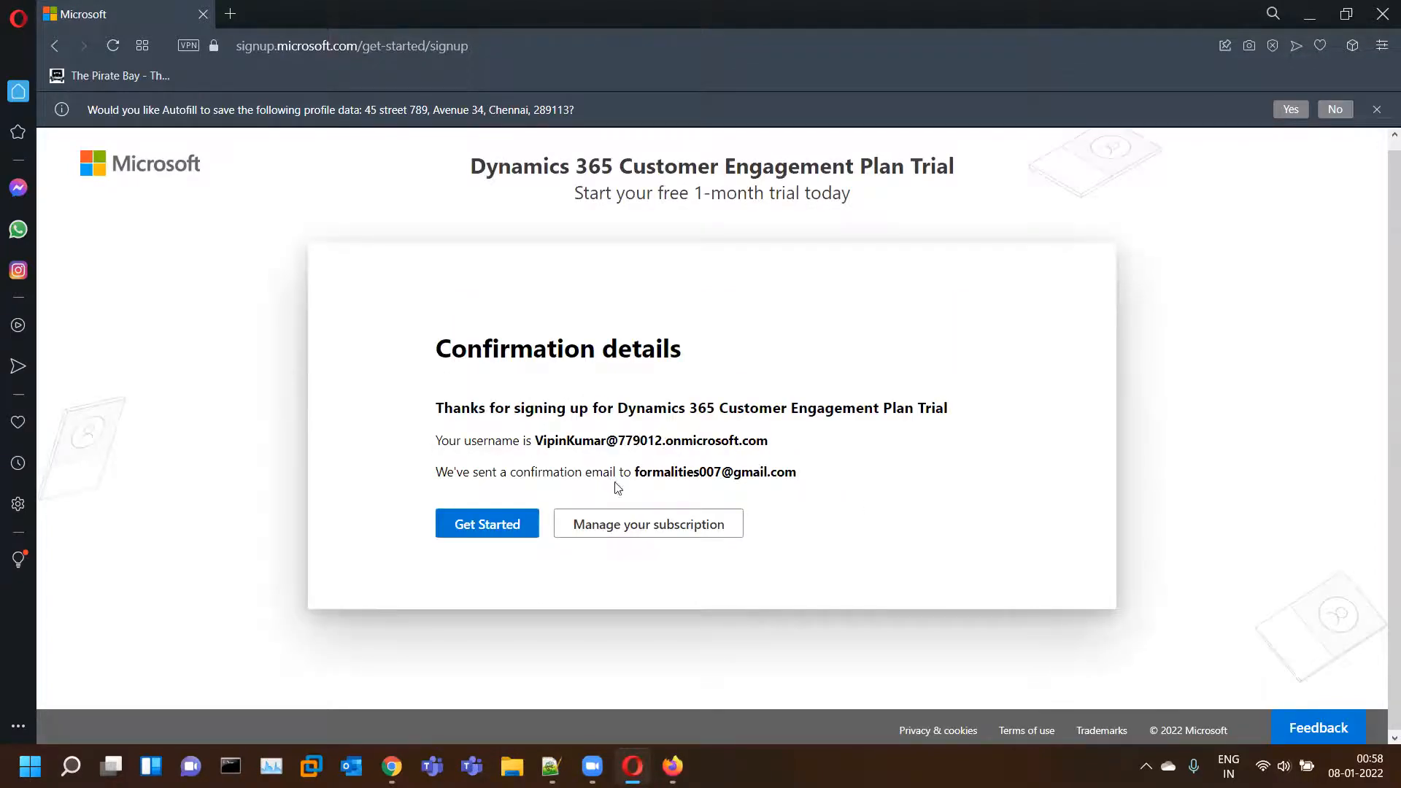
Copy the new trial username from the confirmation page and paste it on a new line in Notepad++.
left_click_drag(537, 441, 775, 451)
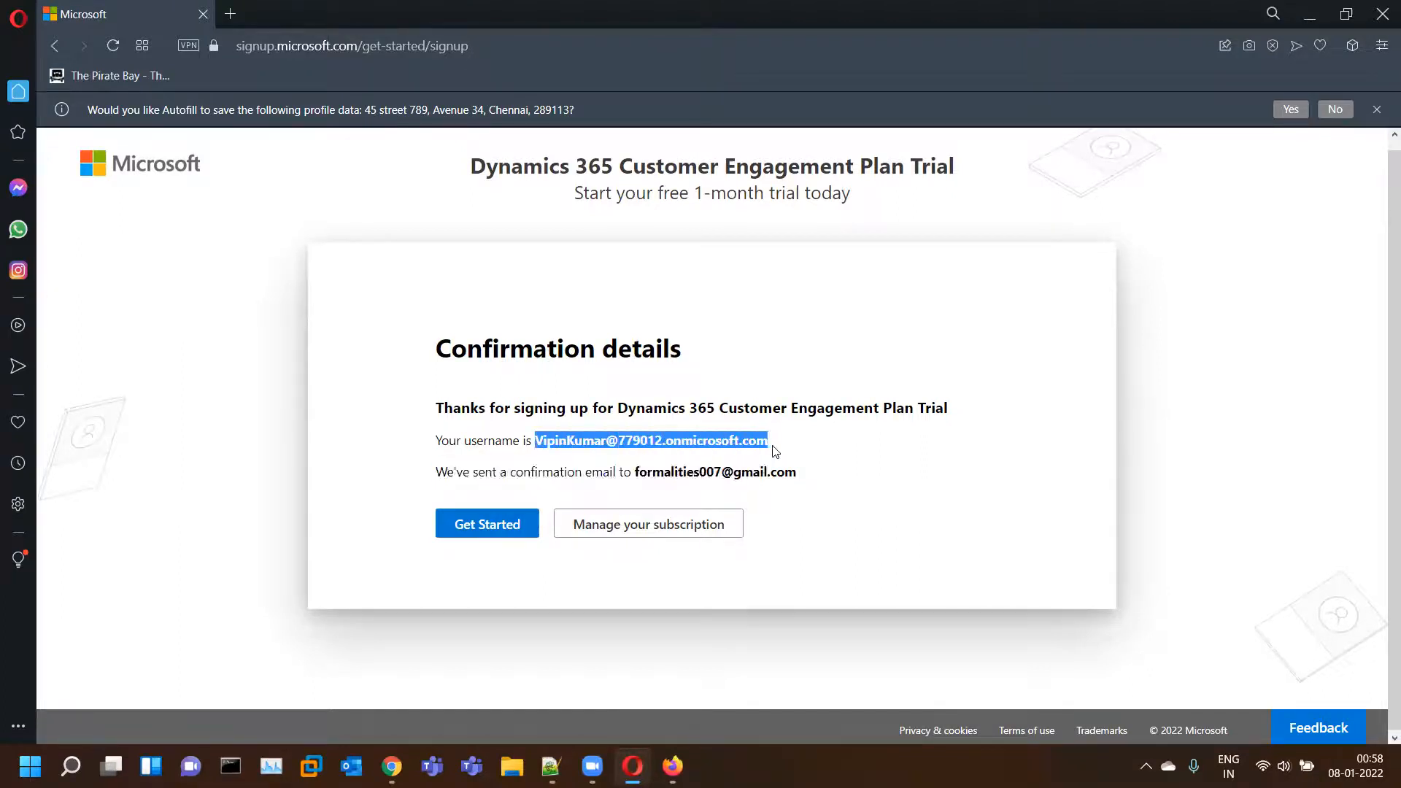
right_click(745, 441)
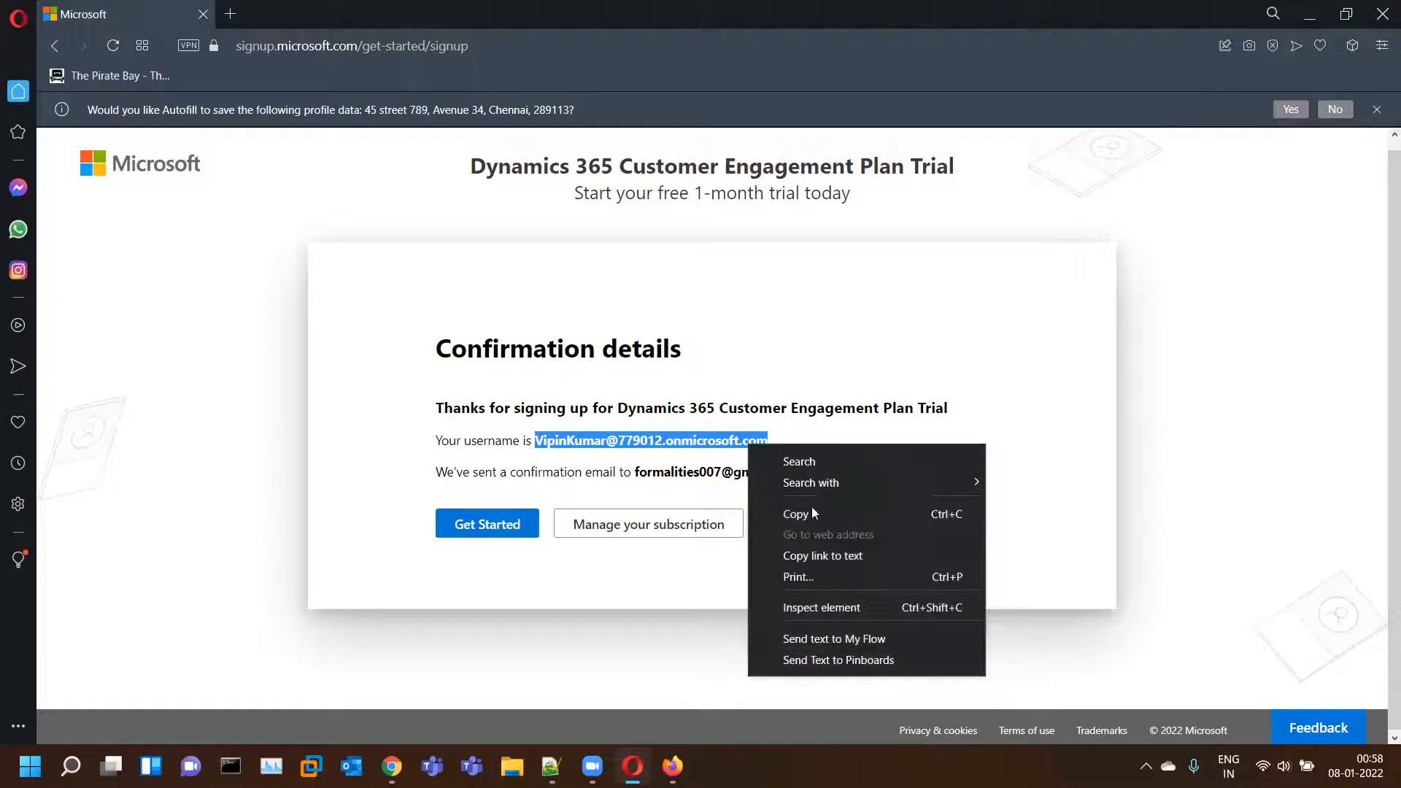
left_click(766, 510)
left_click(550, 766)
key("ctrl+v")
key("Return")
key("ctrl+v")
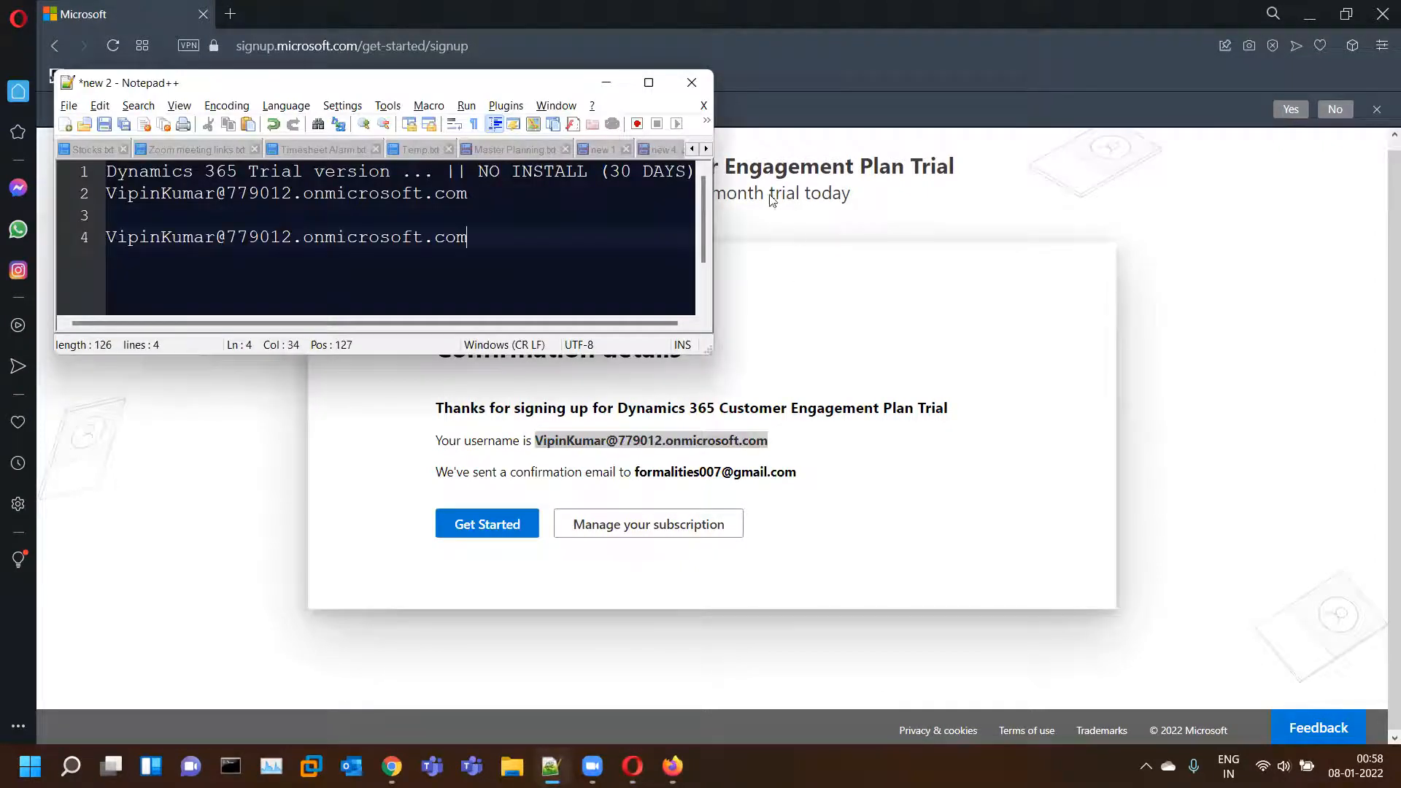
left_click(608, 85)
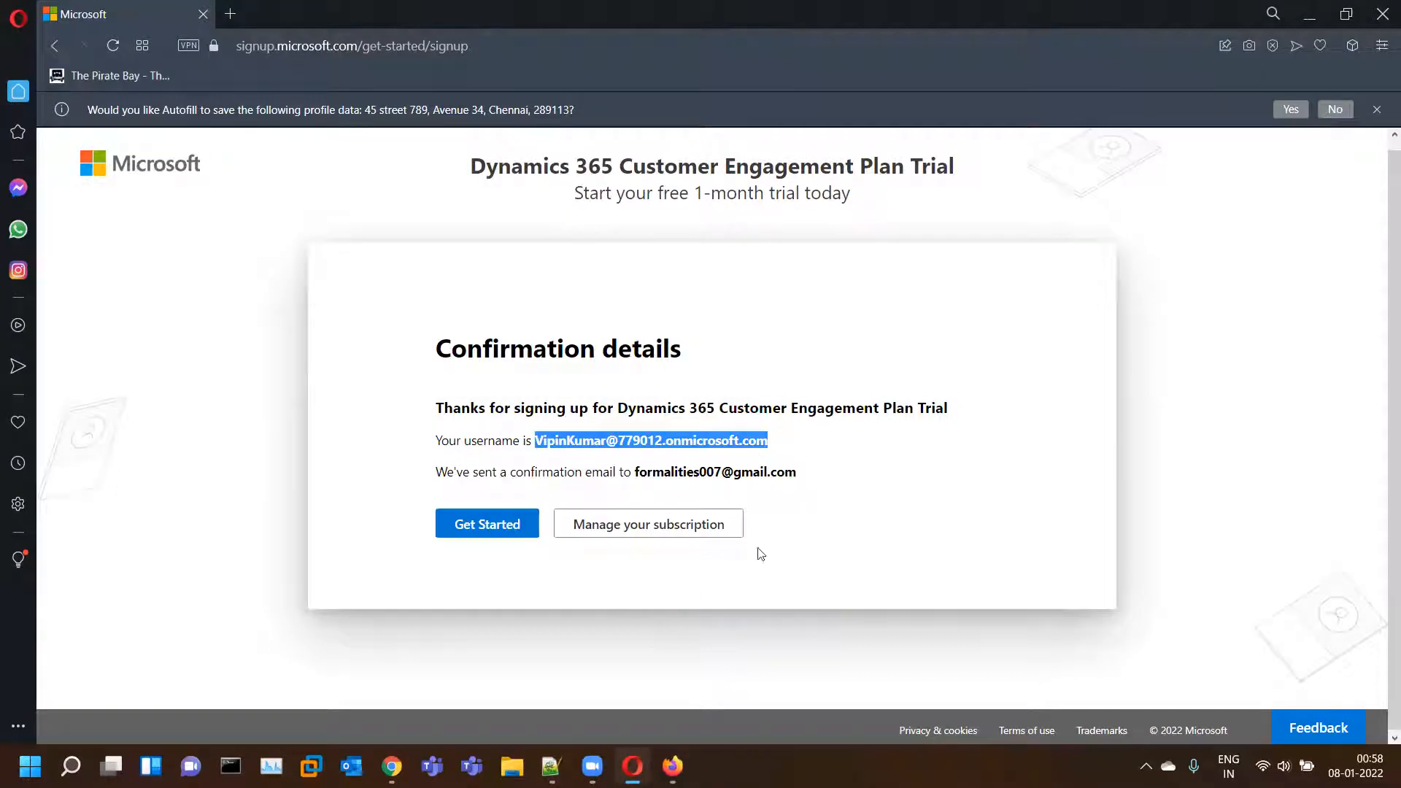
Start the trial with Get Started to reach the Power Platform admin center Environments page.
left_click(510, 532)
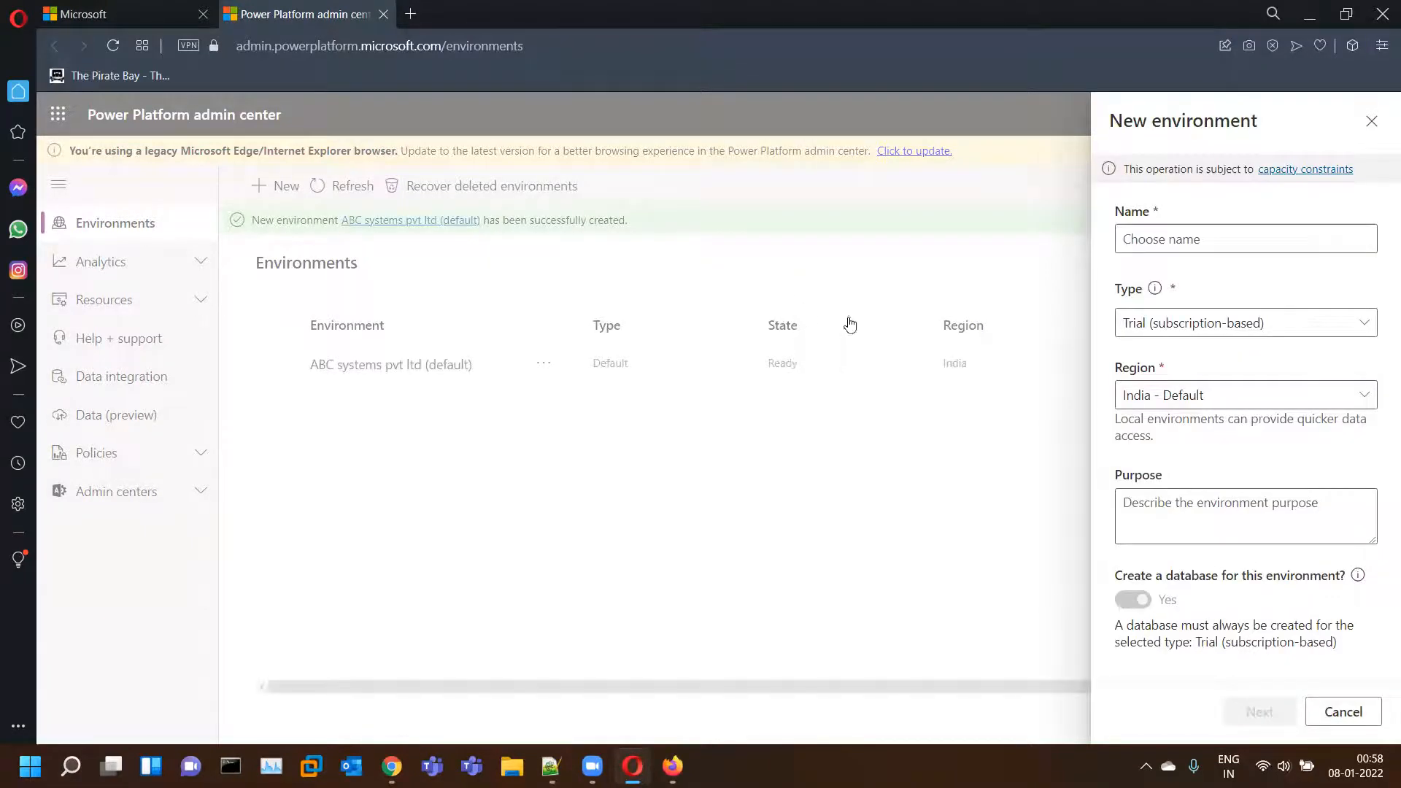
Name the environment 'VK - Test env', set type Trial (subscription-based), keep India - Default, and continue.
left_click(1223, 241)
type("VK")
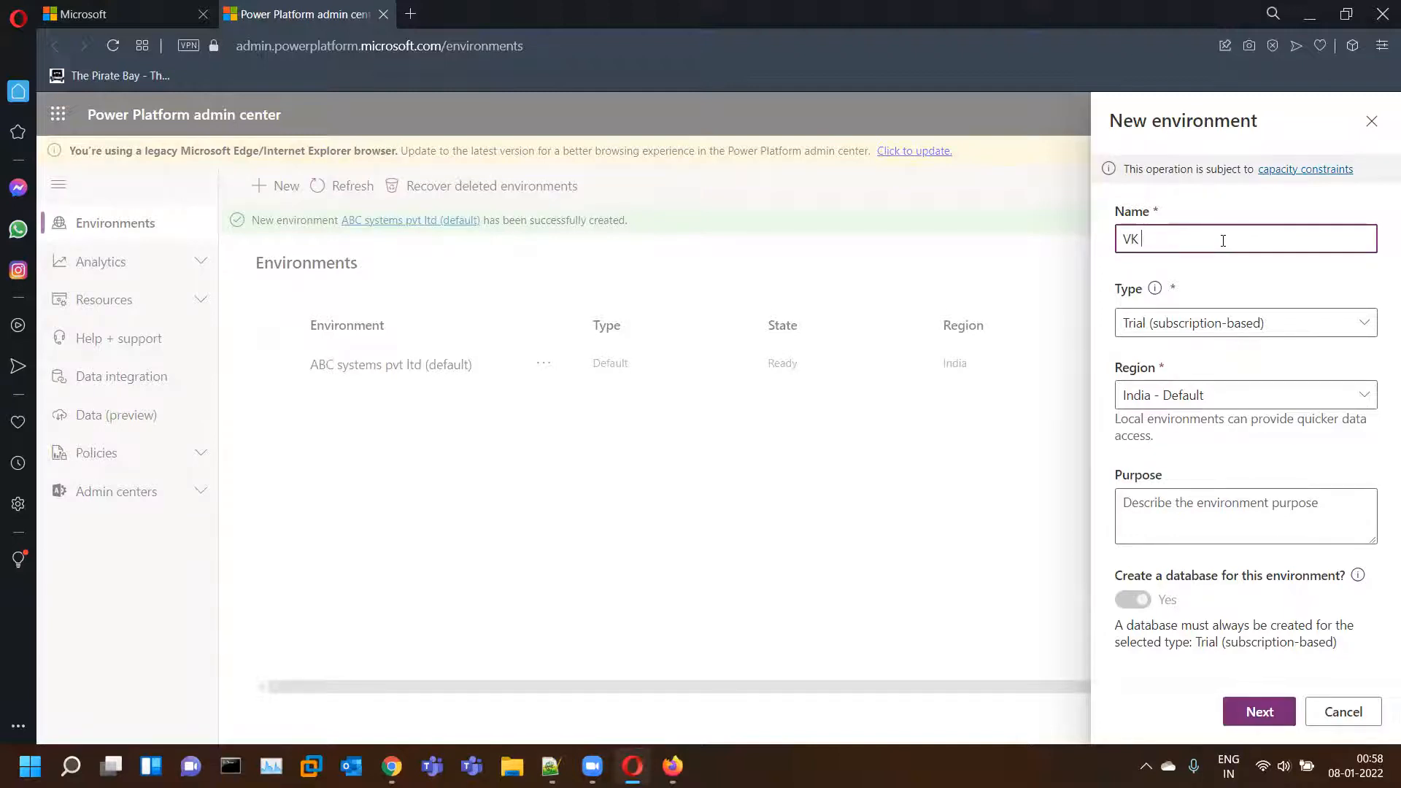
type(" - Test env")
left_click(1293, 330)
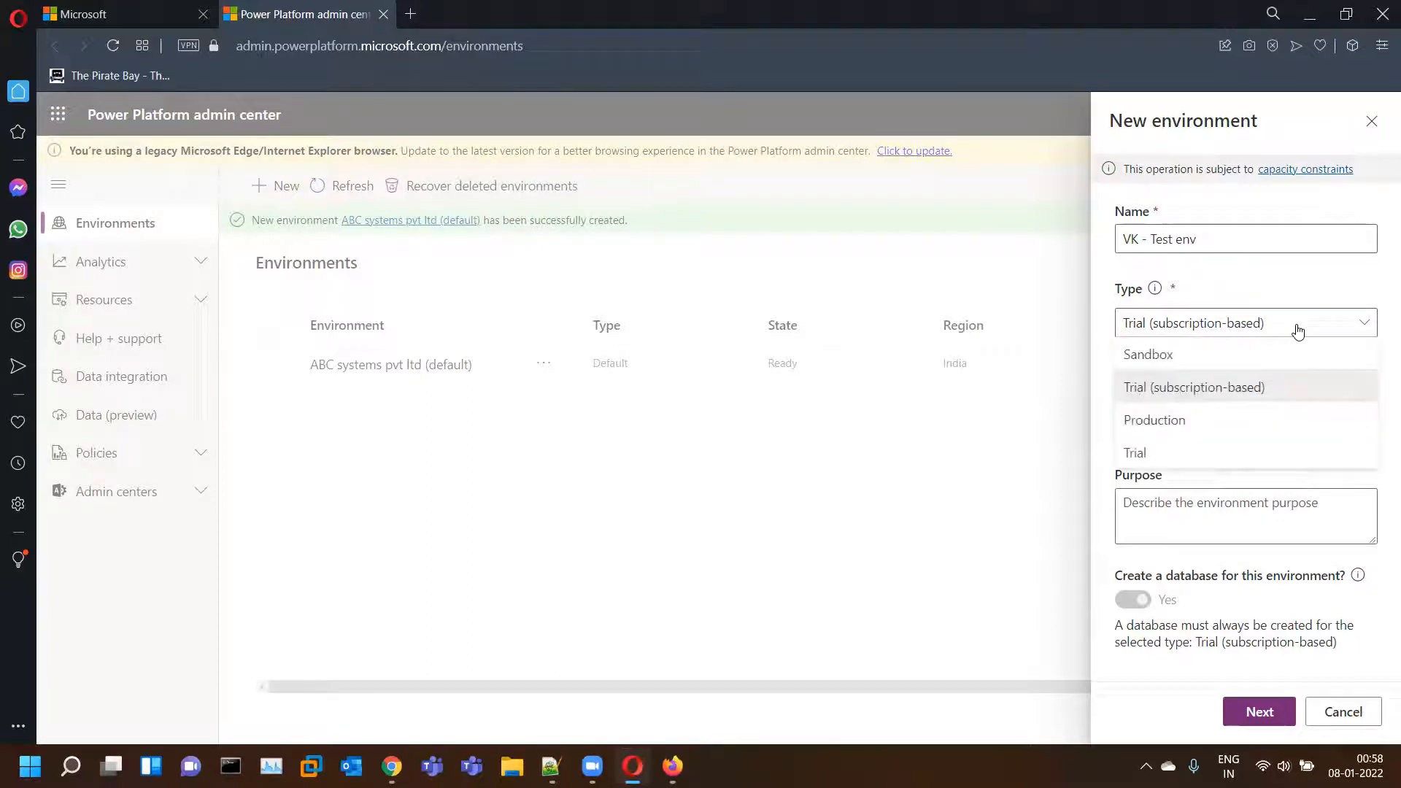
left_click(1277, 397)
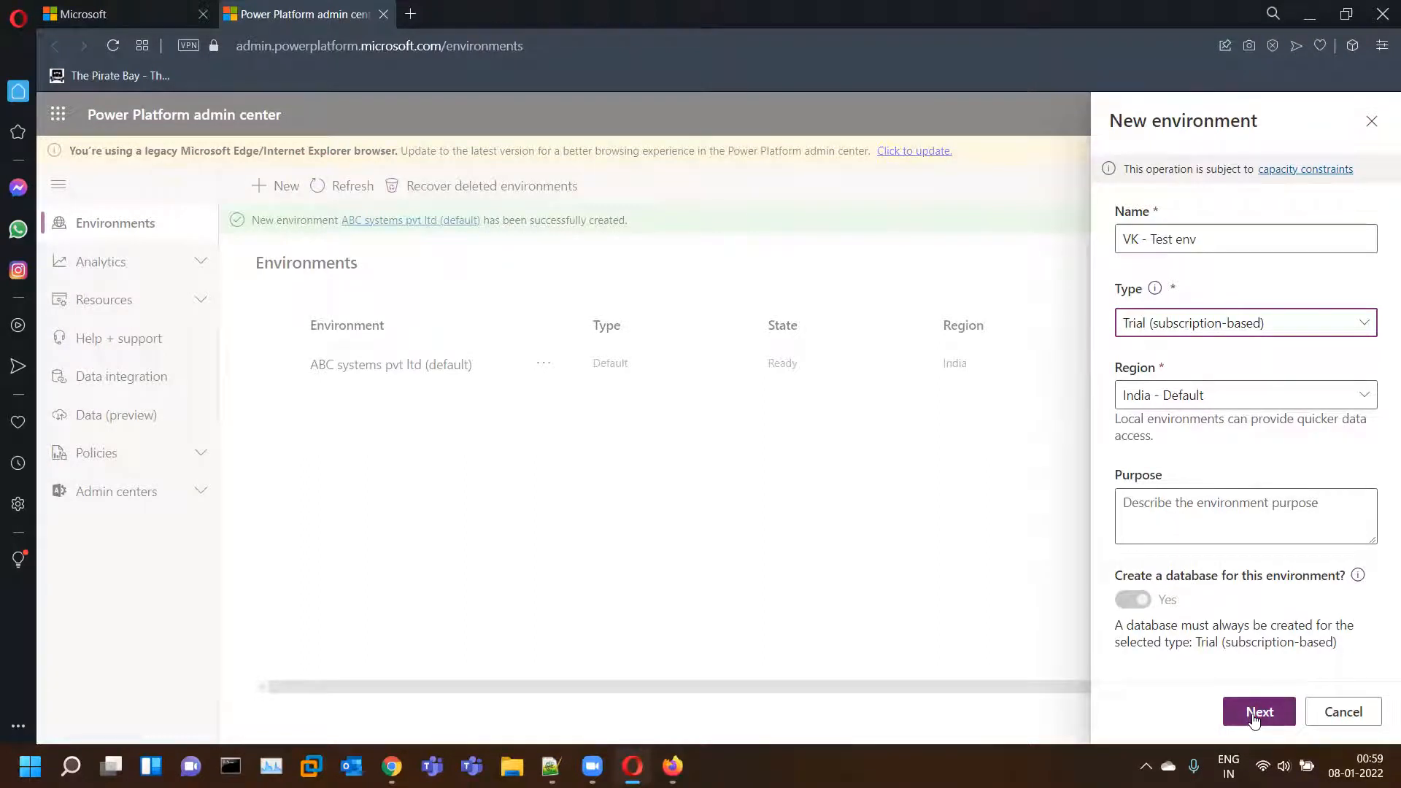
left_click(1241, 322)
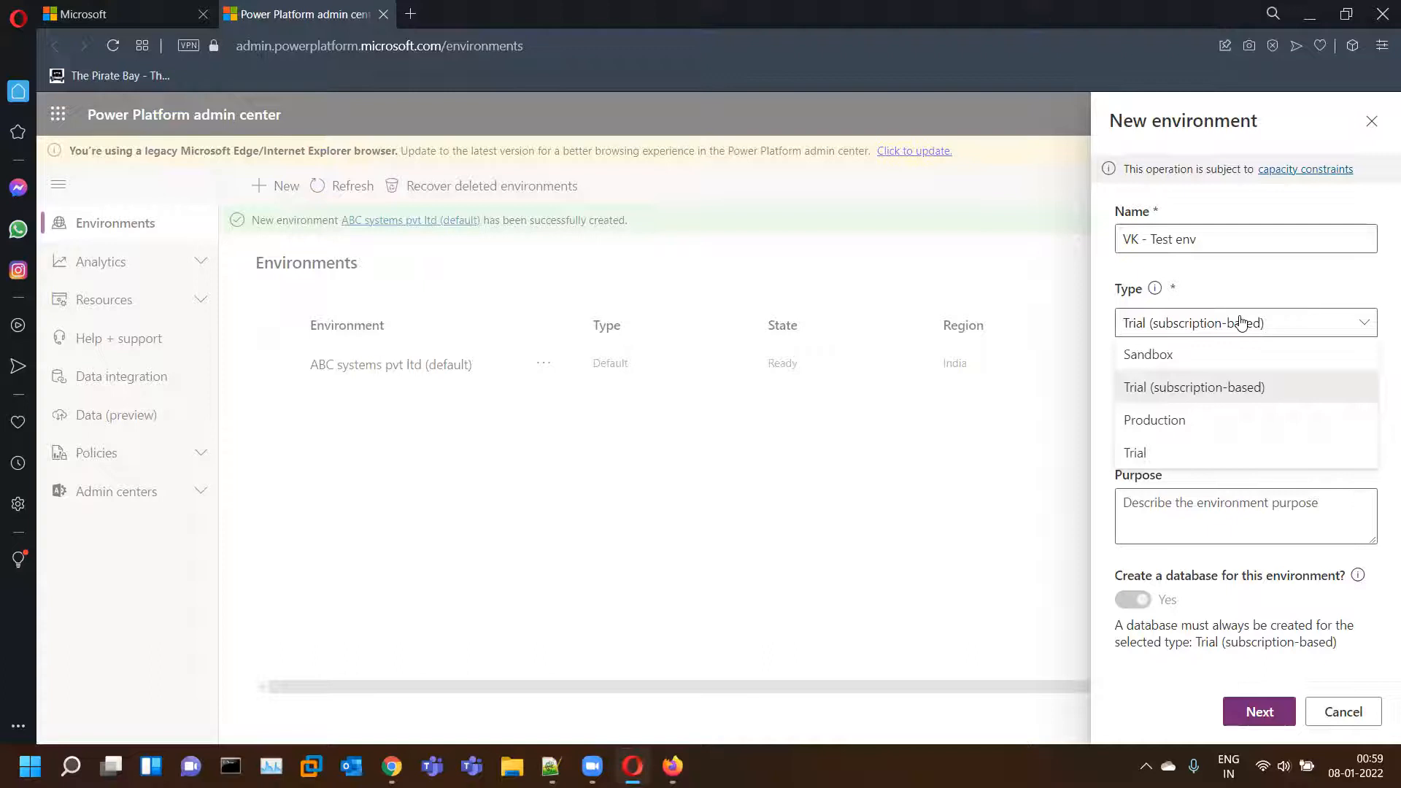
left_click(1242, 322)
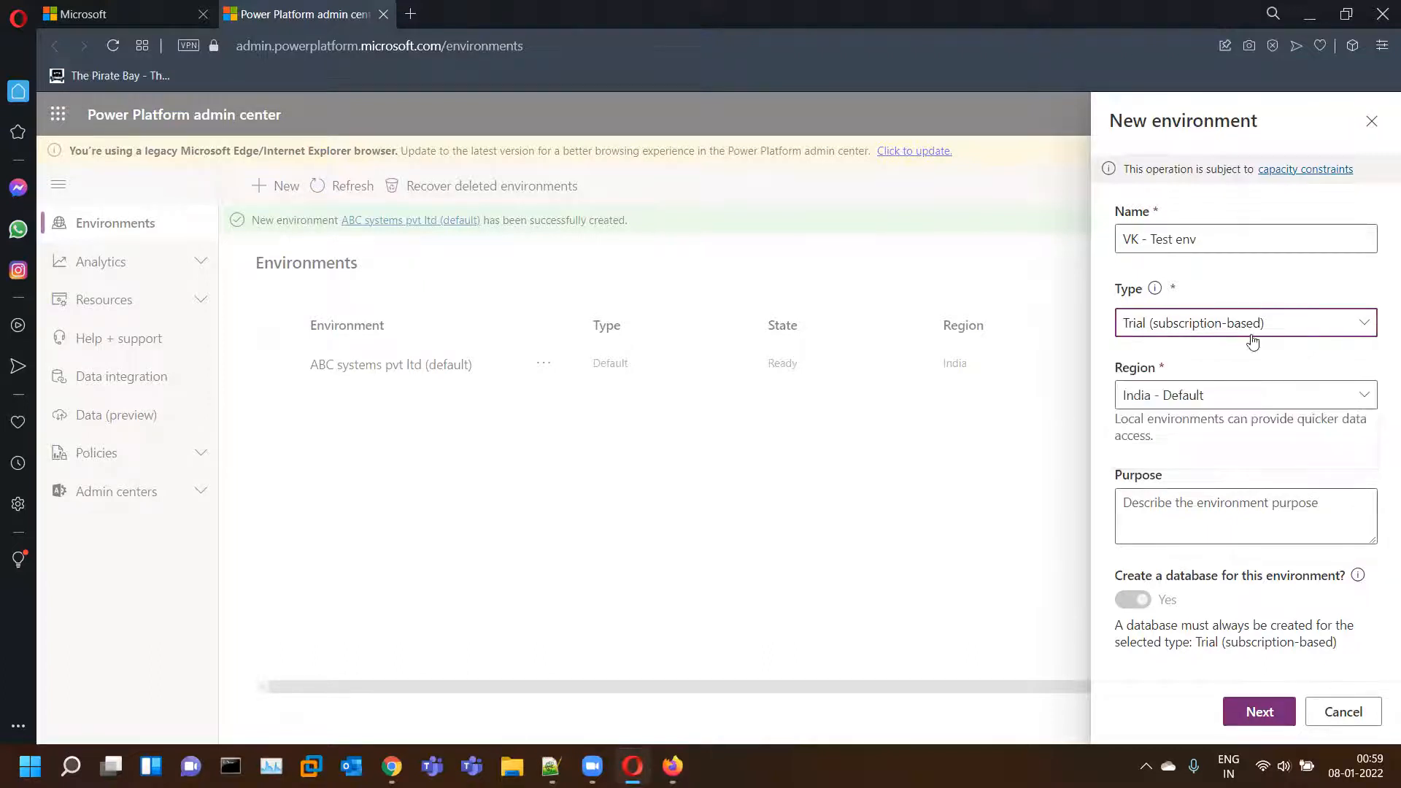
left_click(1270, 706)
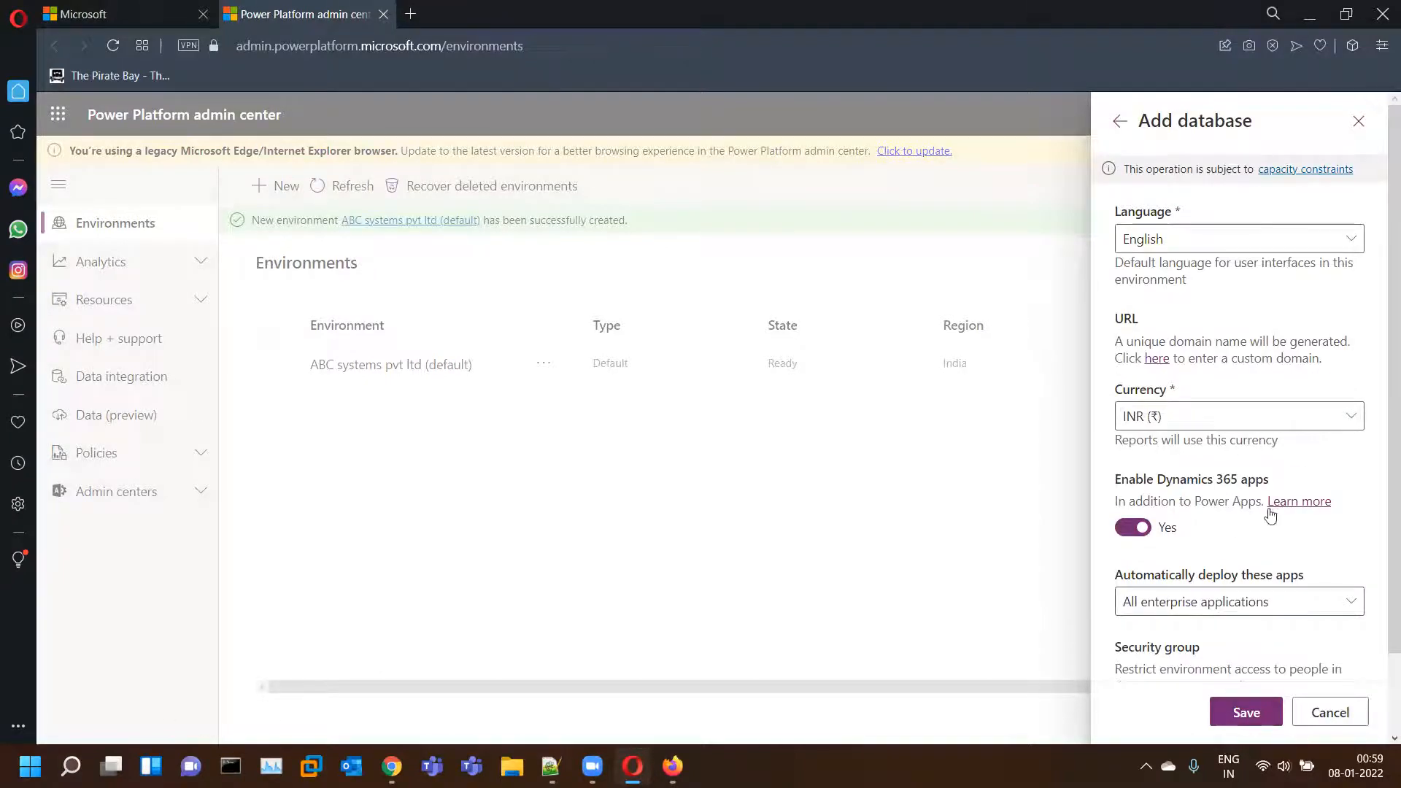
Save the database settings (English, INR, Dynamics 365 apps enabled) to create VK - Test env.
scroll(1340, 559, "down", 2)
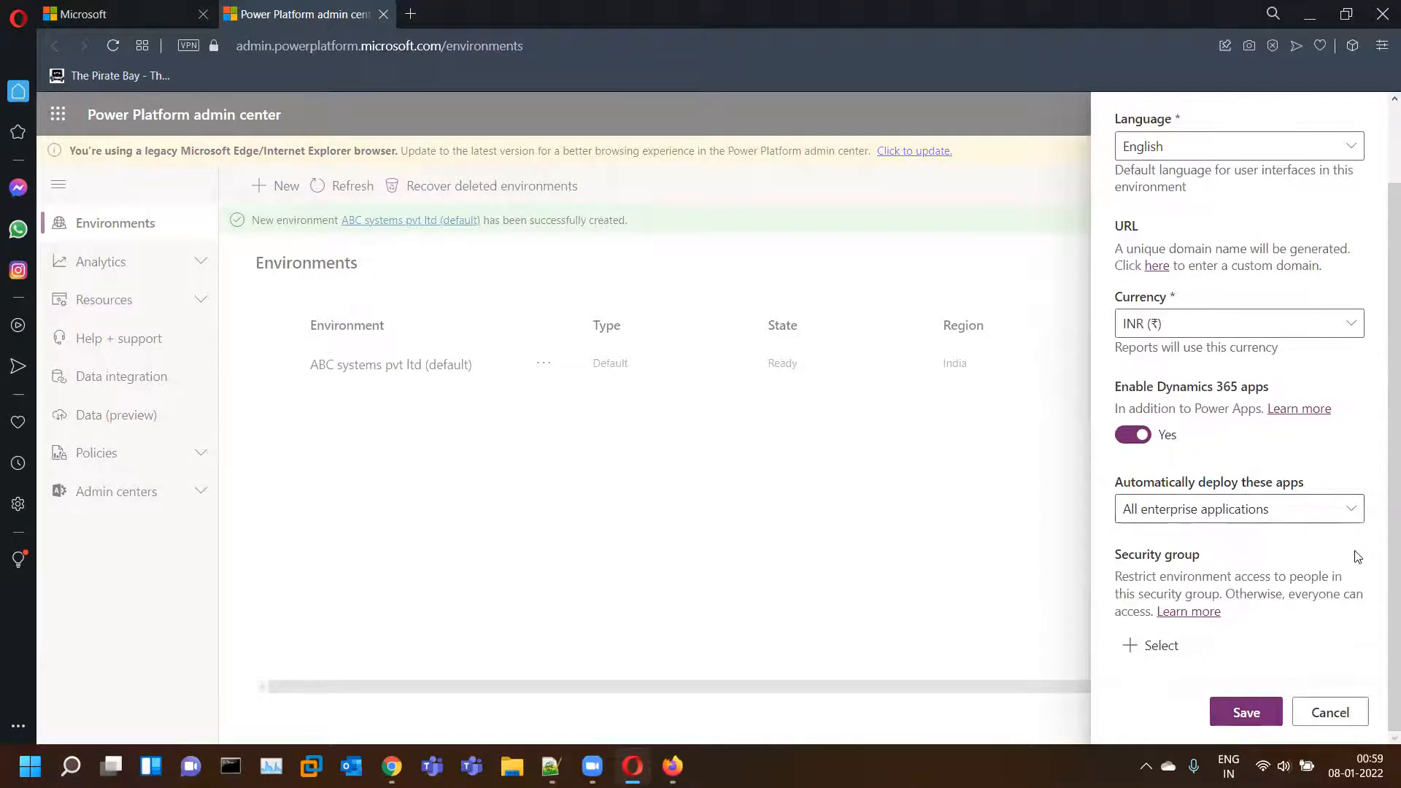
left_click(1251, 720)
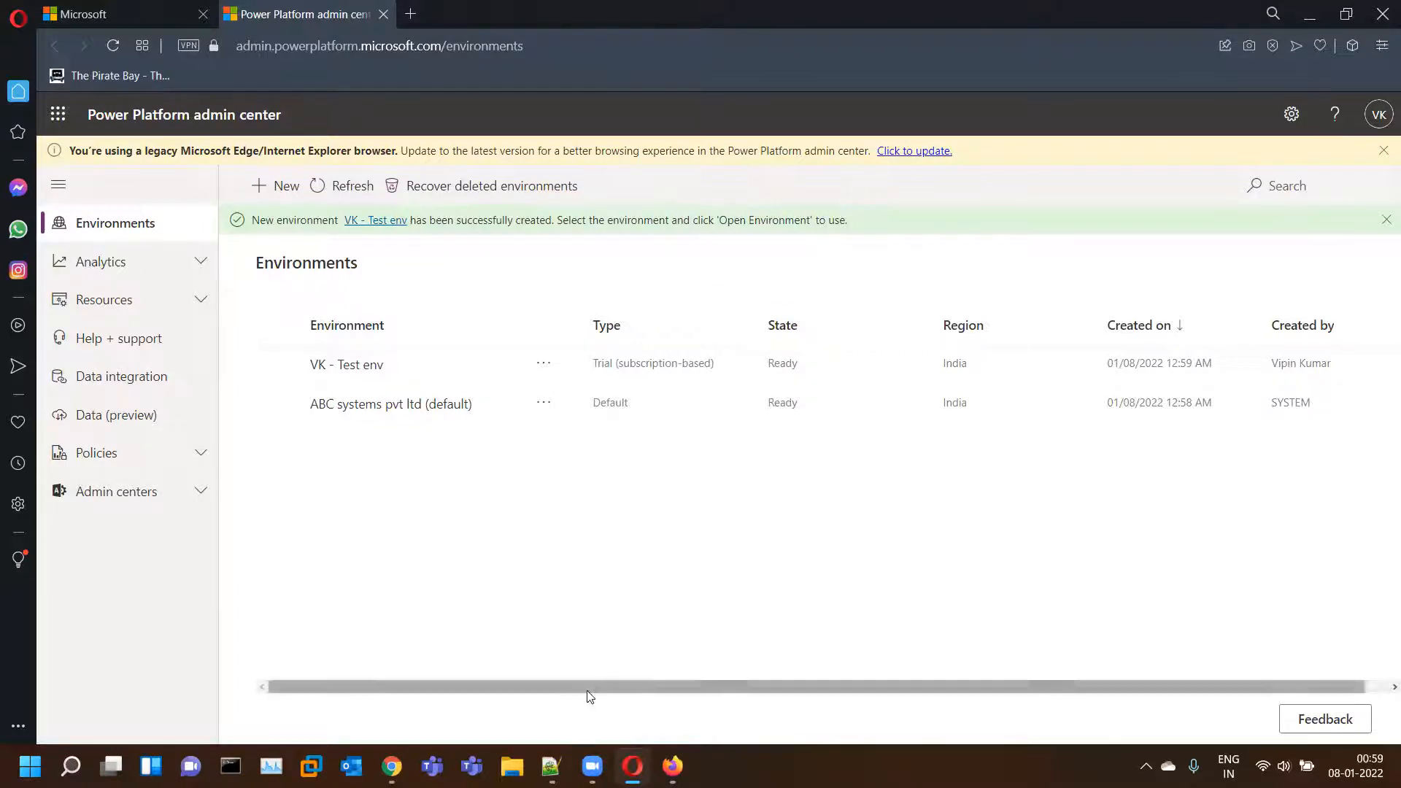
left_click_drag(583, 689, 519, 713)
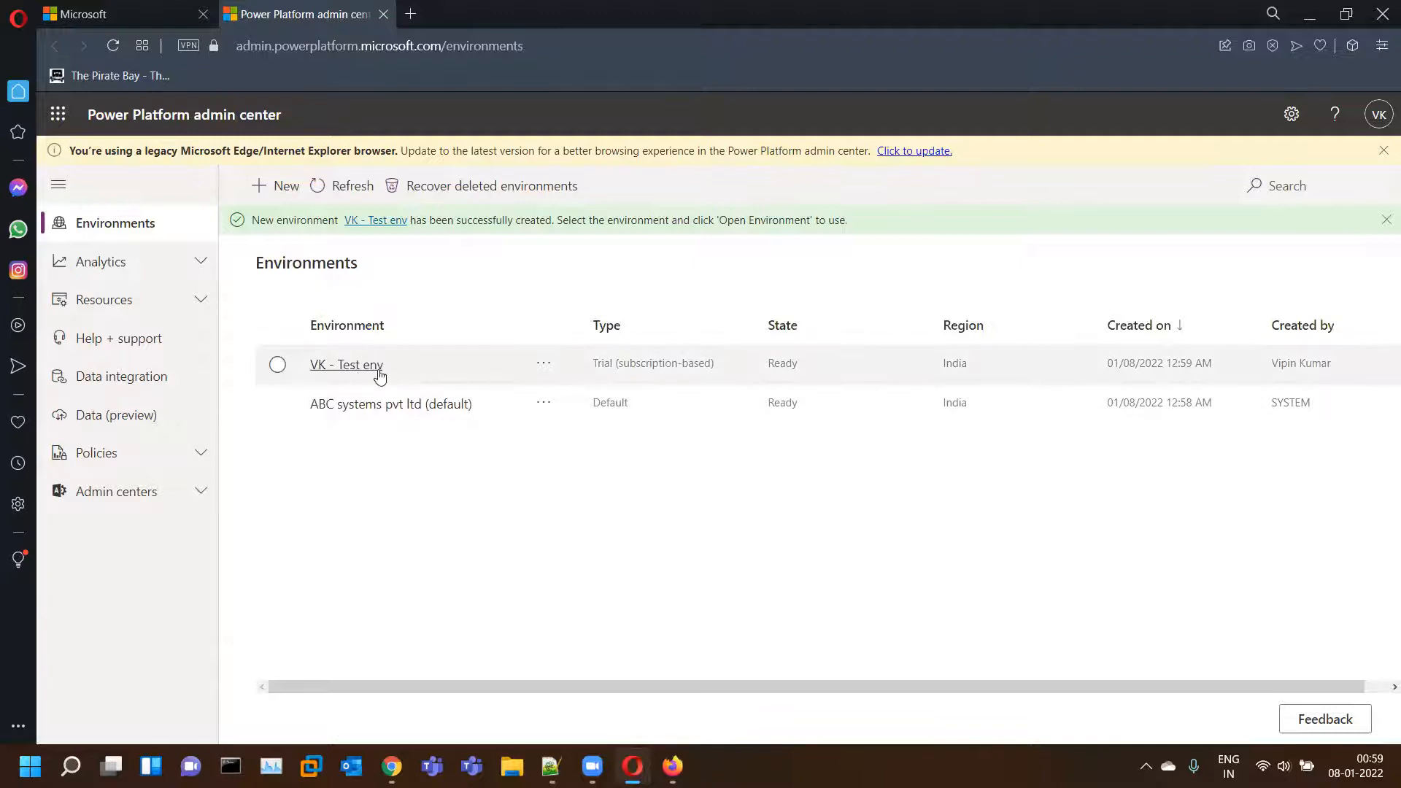
Select the VK - Test env row and open that environment in a new browser tab.
left_click(542, 364)
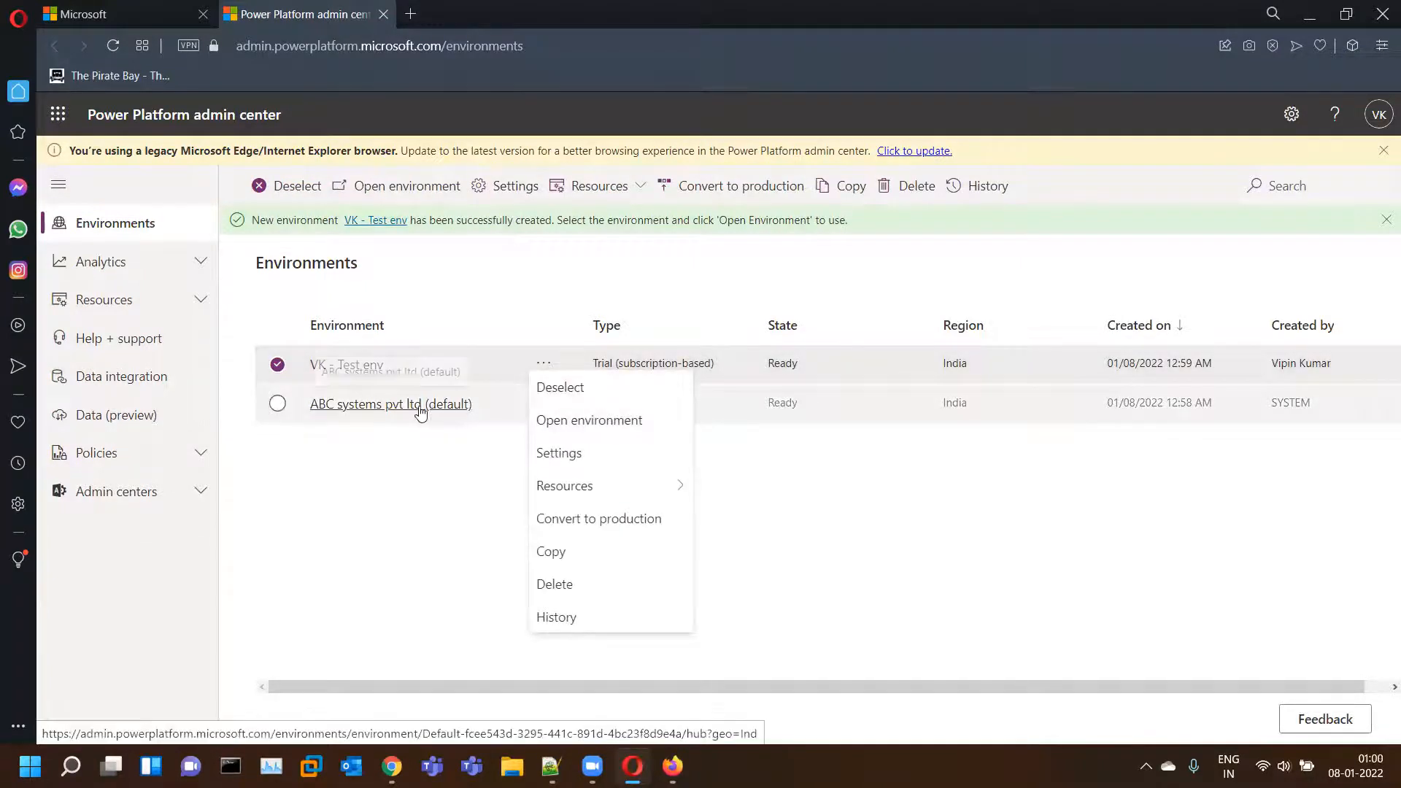
left_click(277, 404)
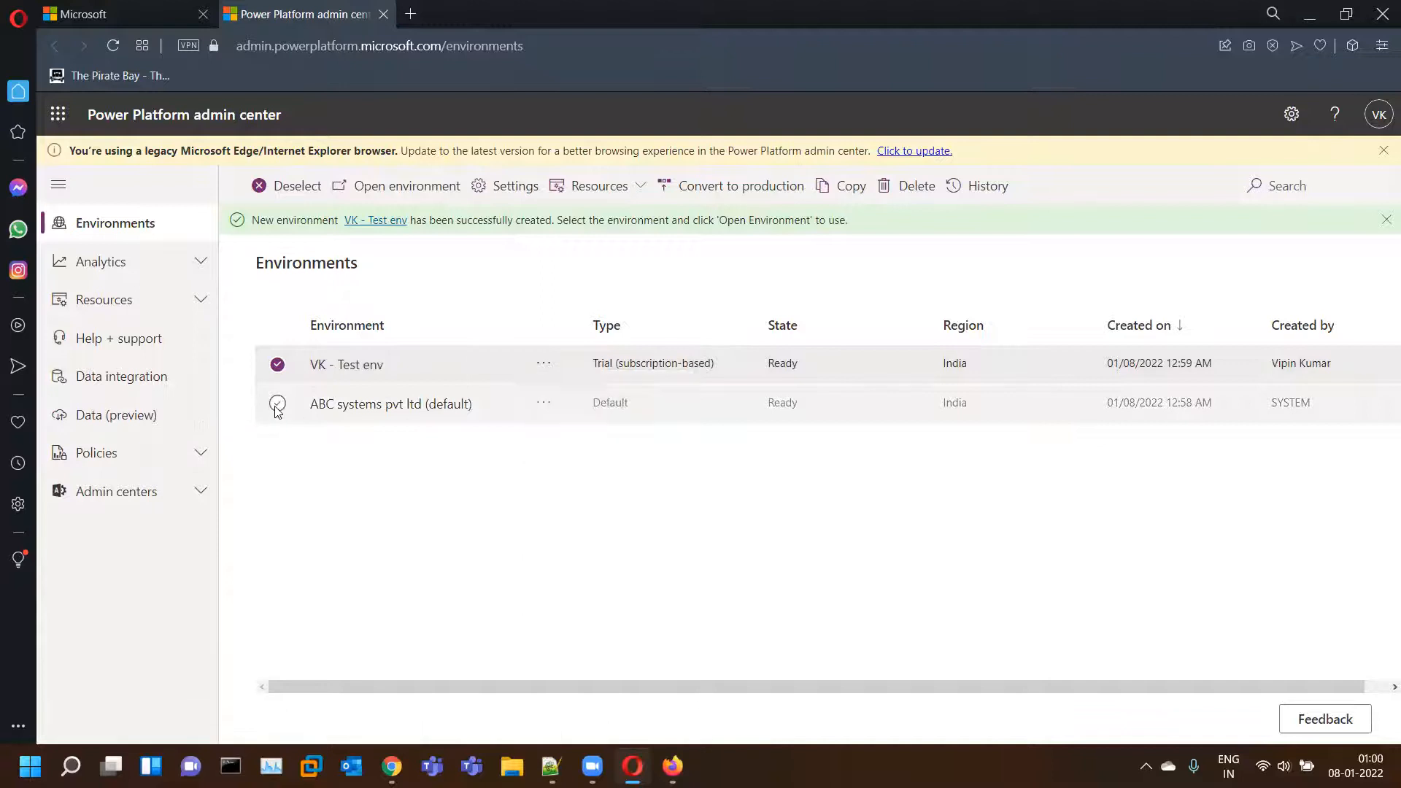
left_click(541, 403)
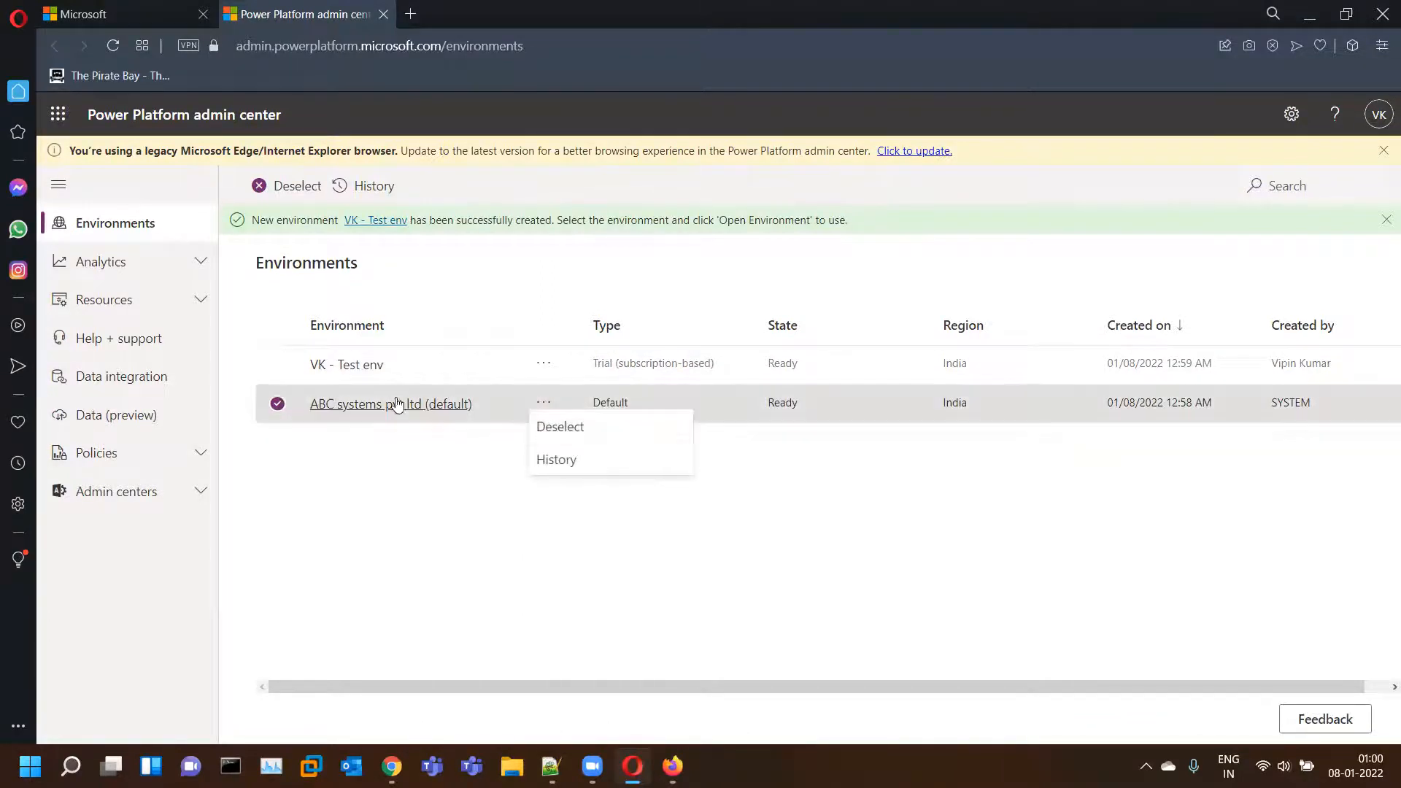
left_click(277, 404)
left_click(388, 362)
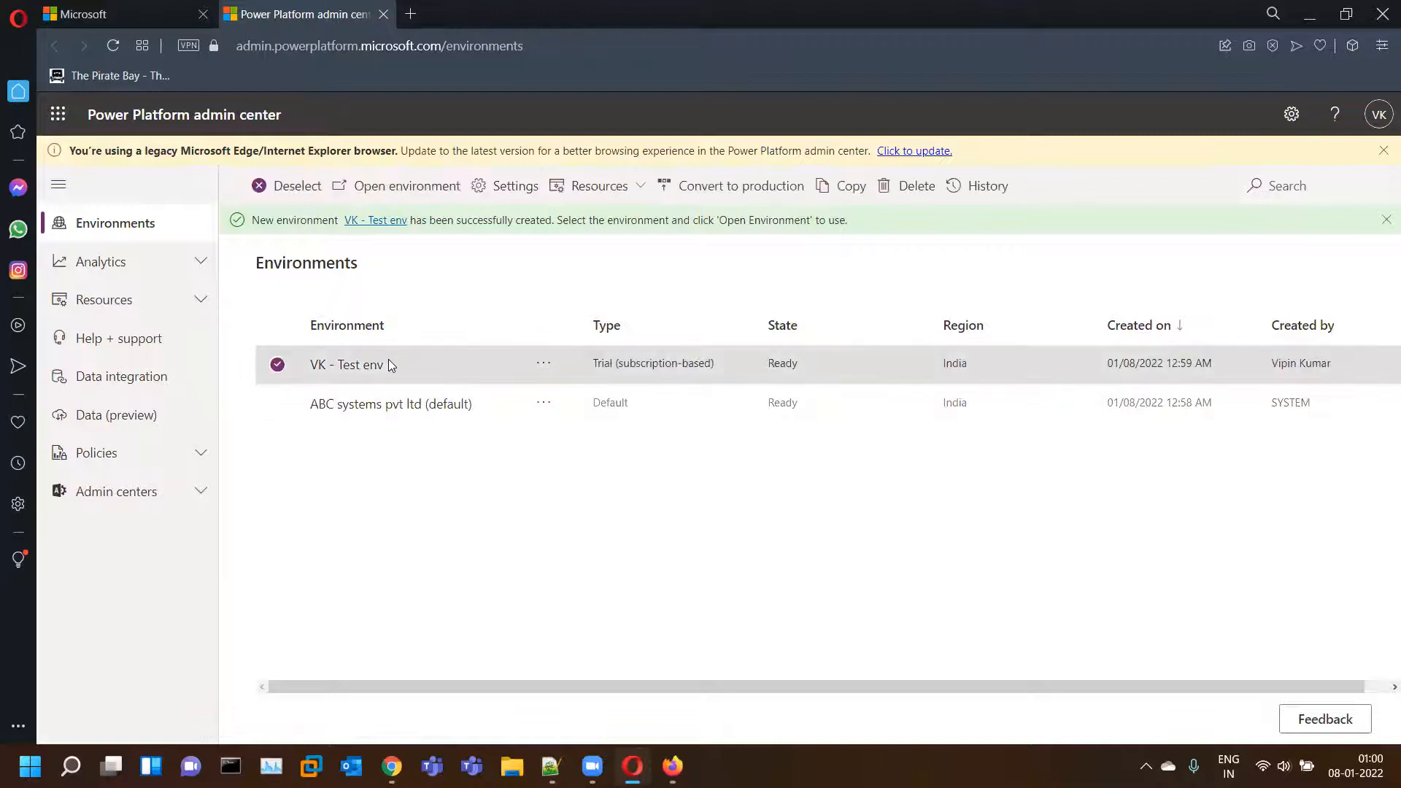
left_click(278, 365)
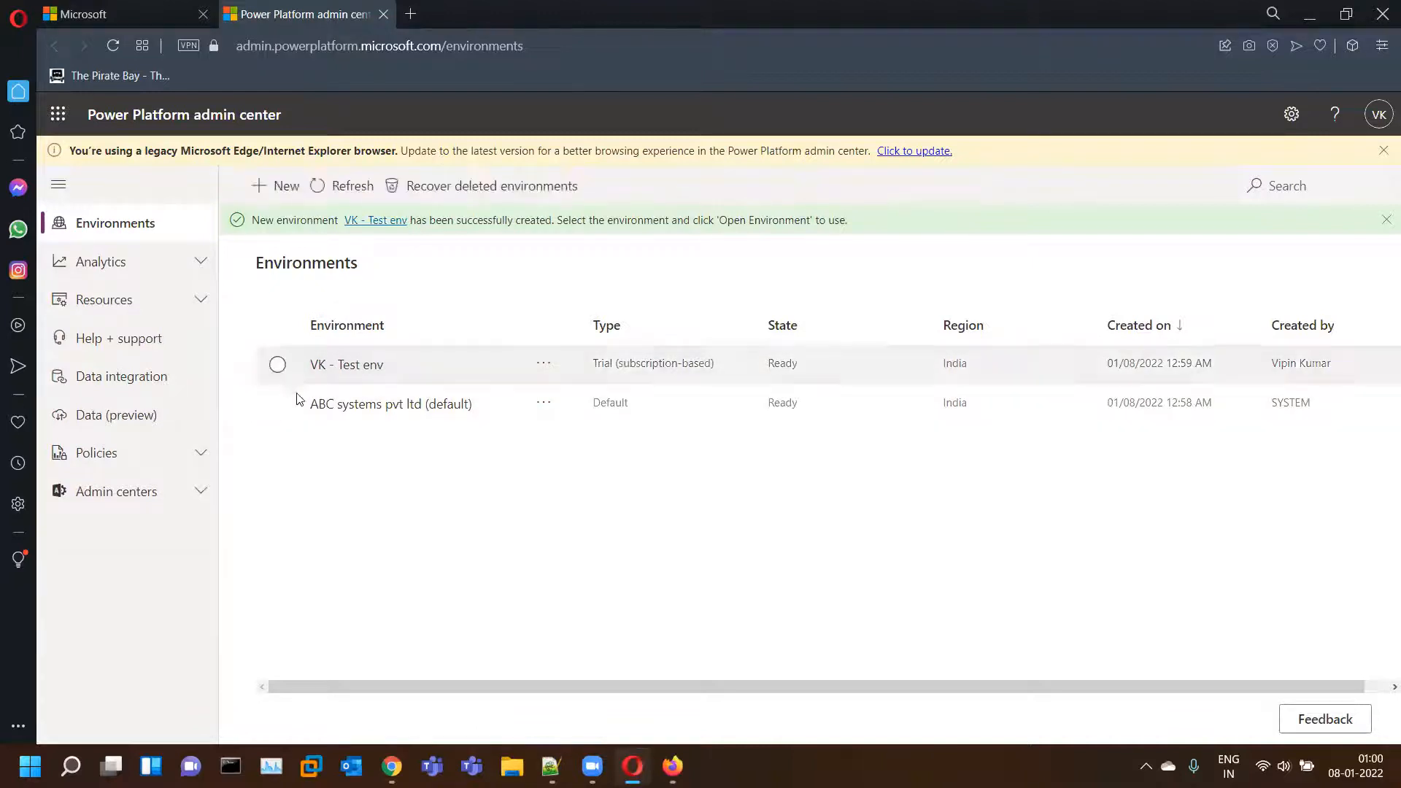
left_click(386, 365)
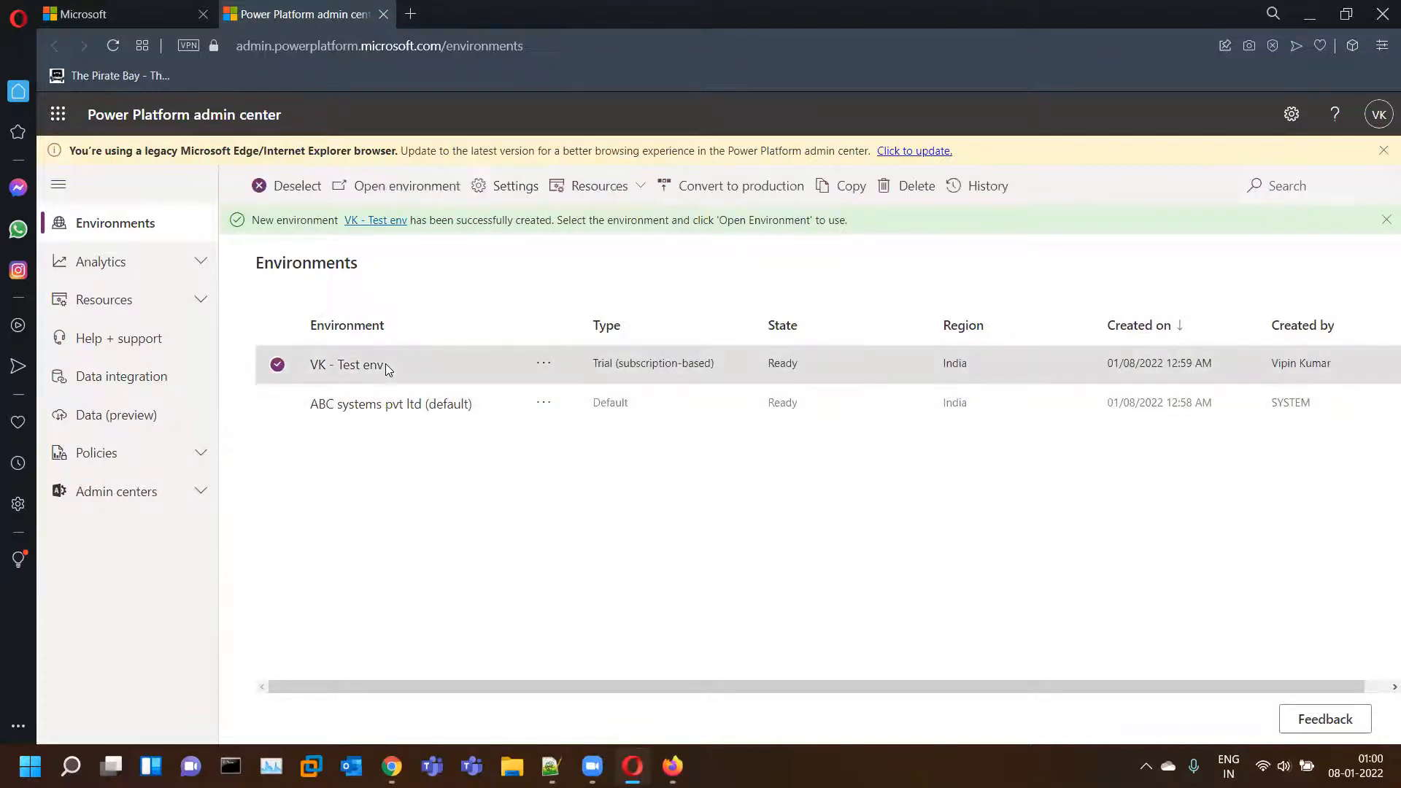
left_click(393, 187)
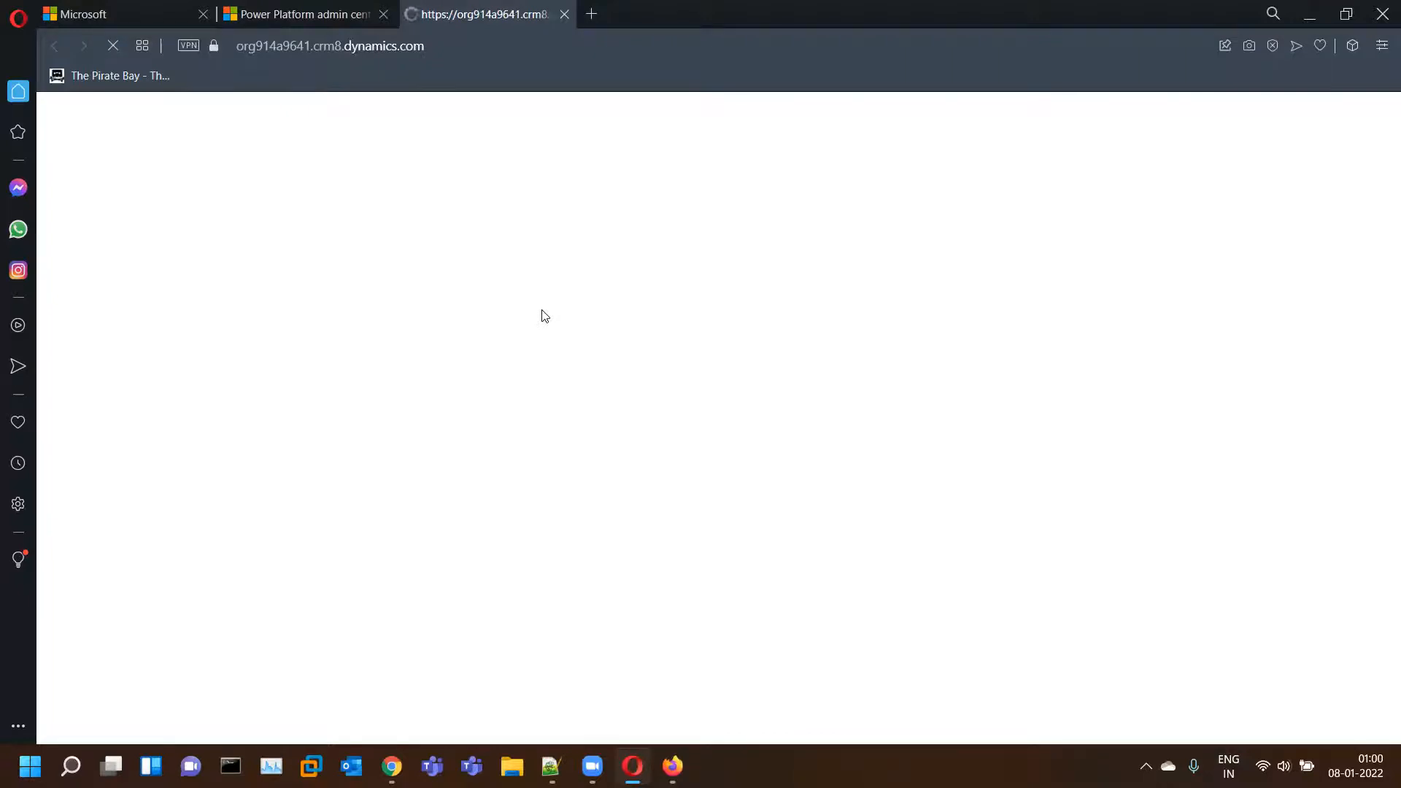
Look up the saved trial username on line 4 of the Notepad++ notes.
left_click(299, 14)
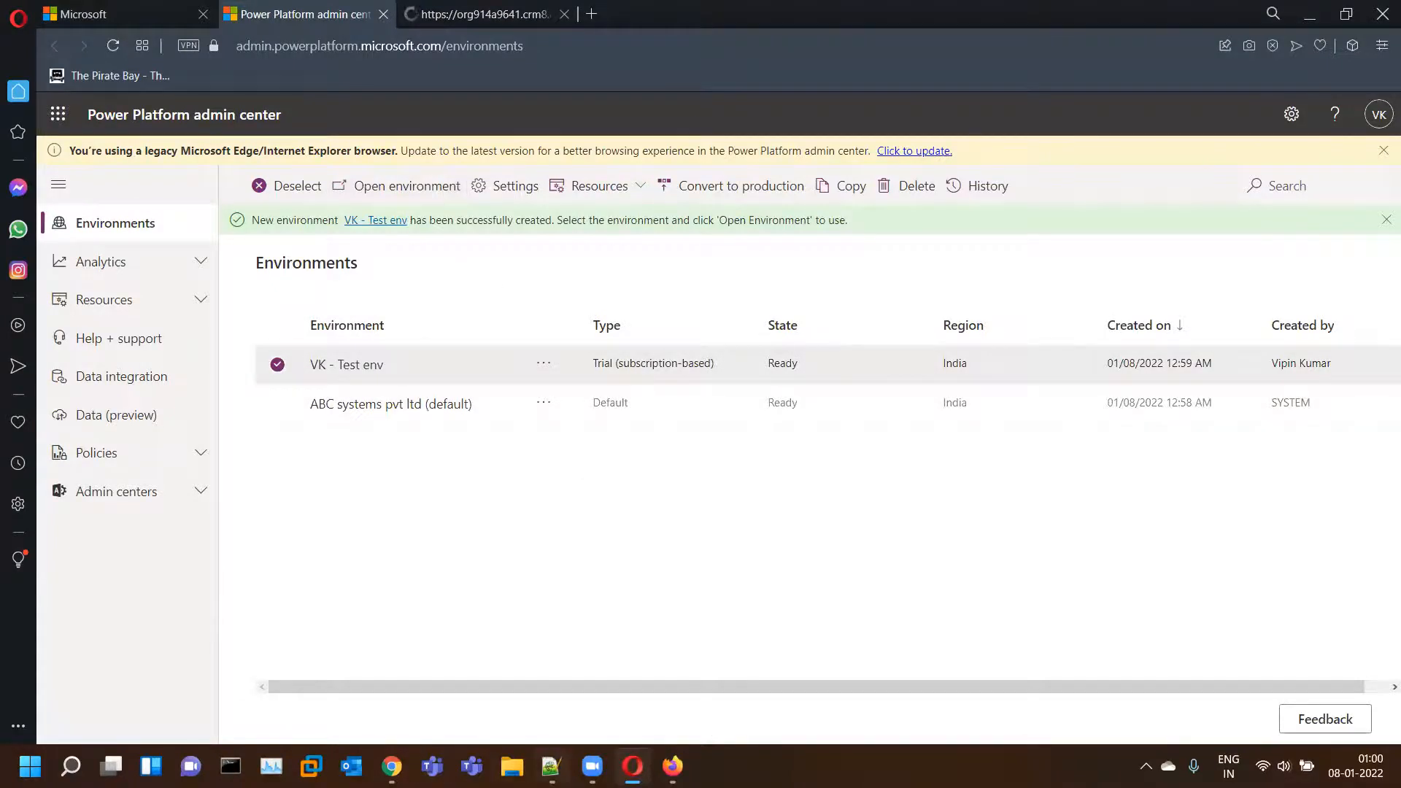
left_click(551, 766)
left_click_drag(496, 236, 66, 238)
left_click(606, 82)
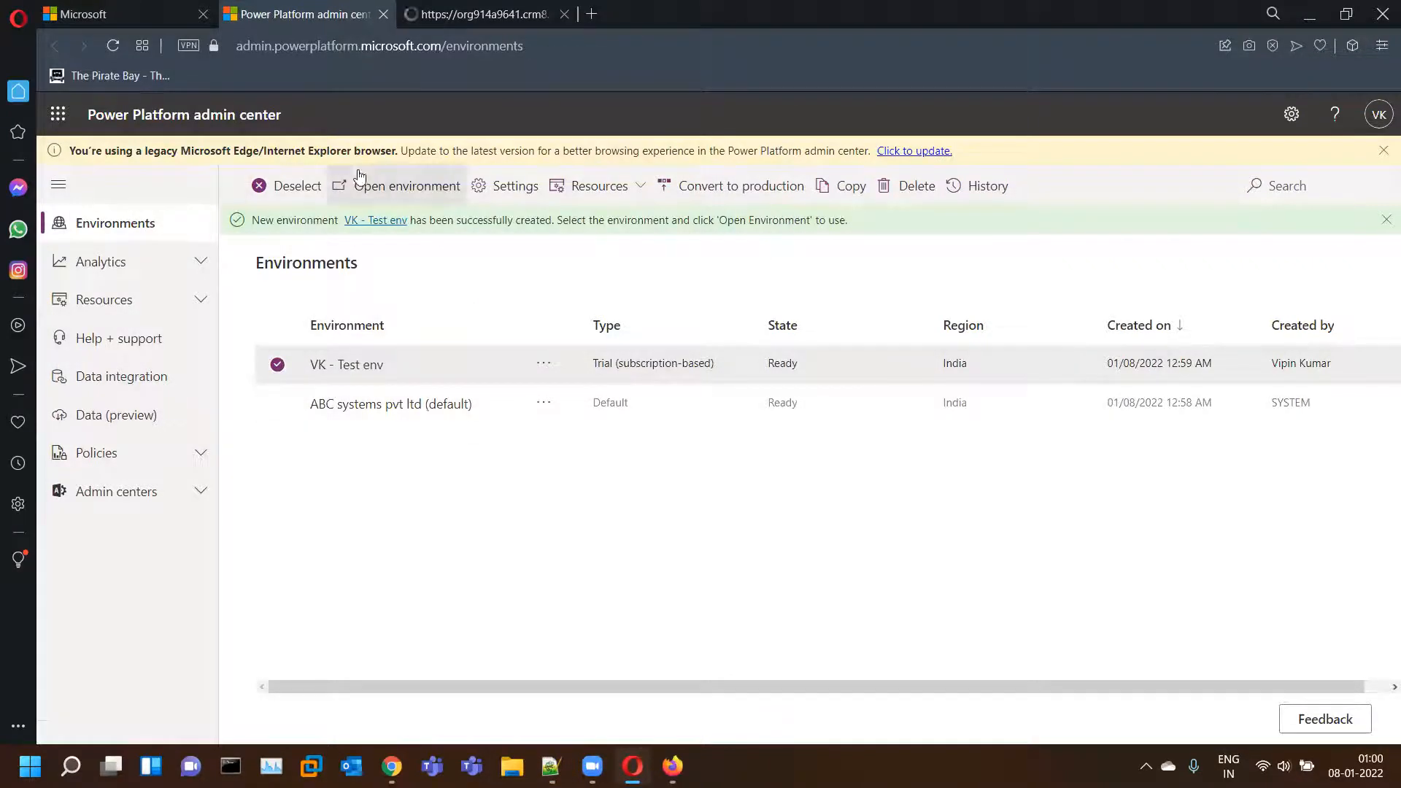
Return to the confirmation tab and load trials.dynamics.com from the address bar.
left_click(446, 26)
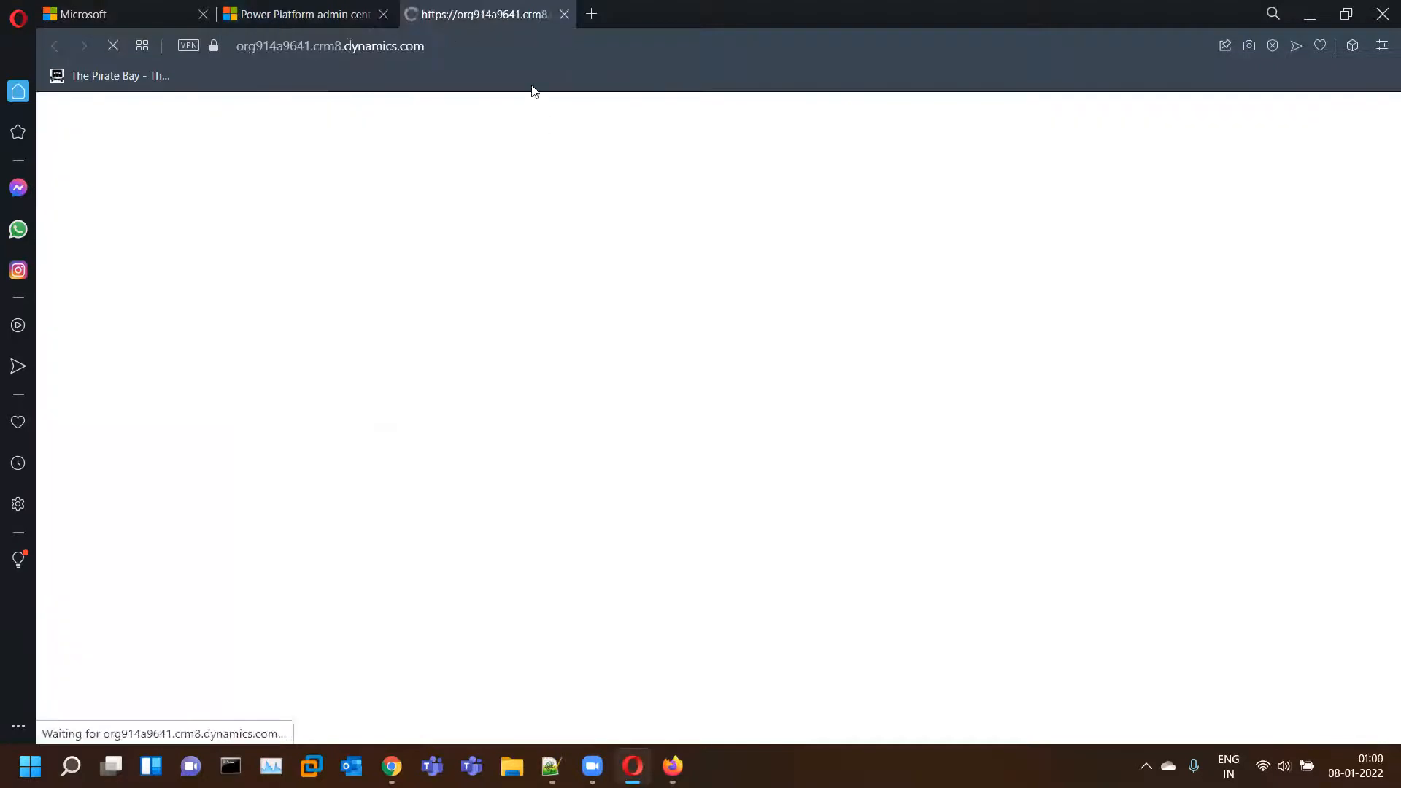
left_click(299, 15)
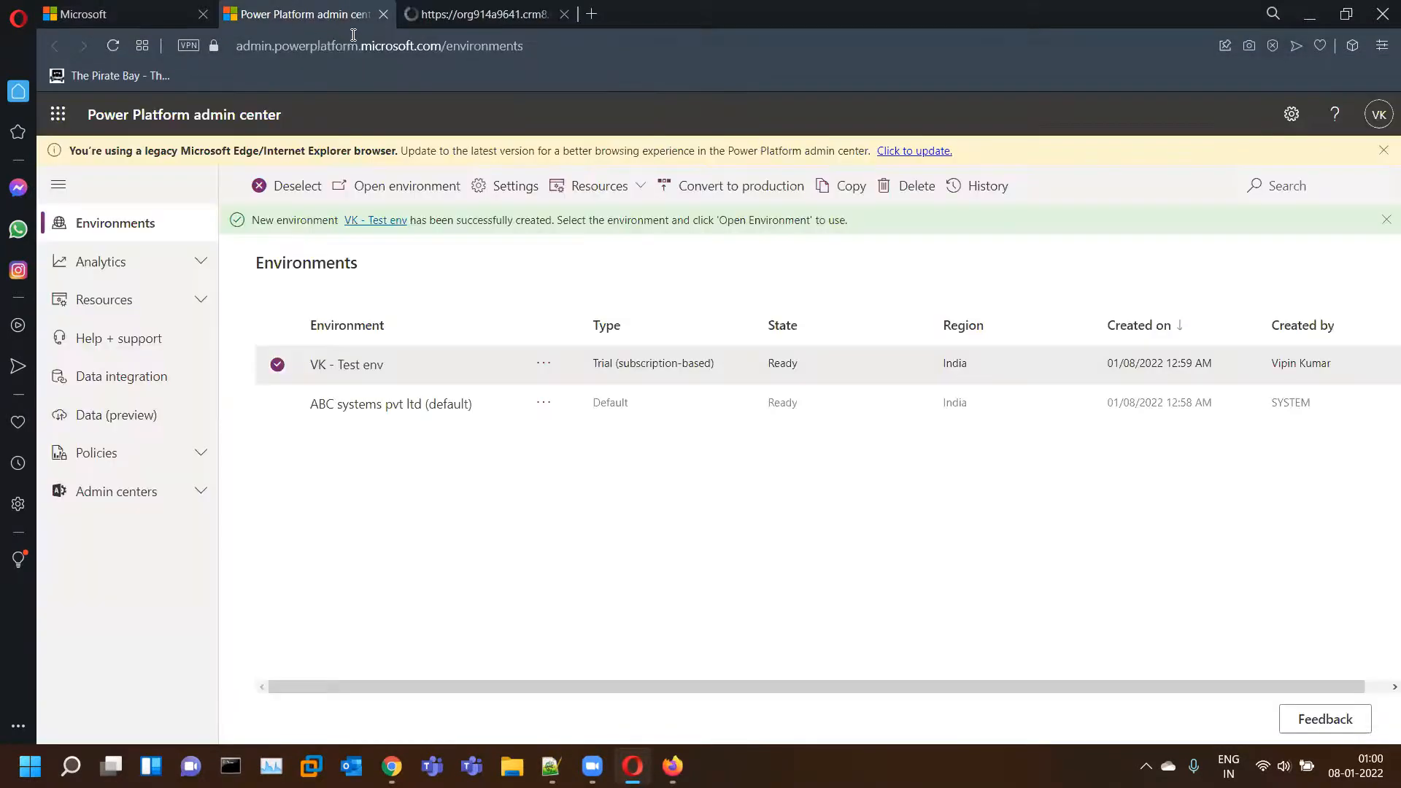
left_click(194, 18)
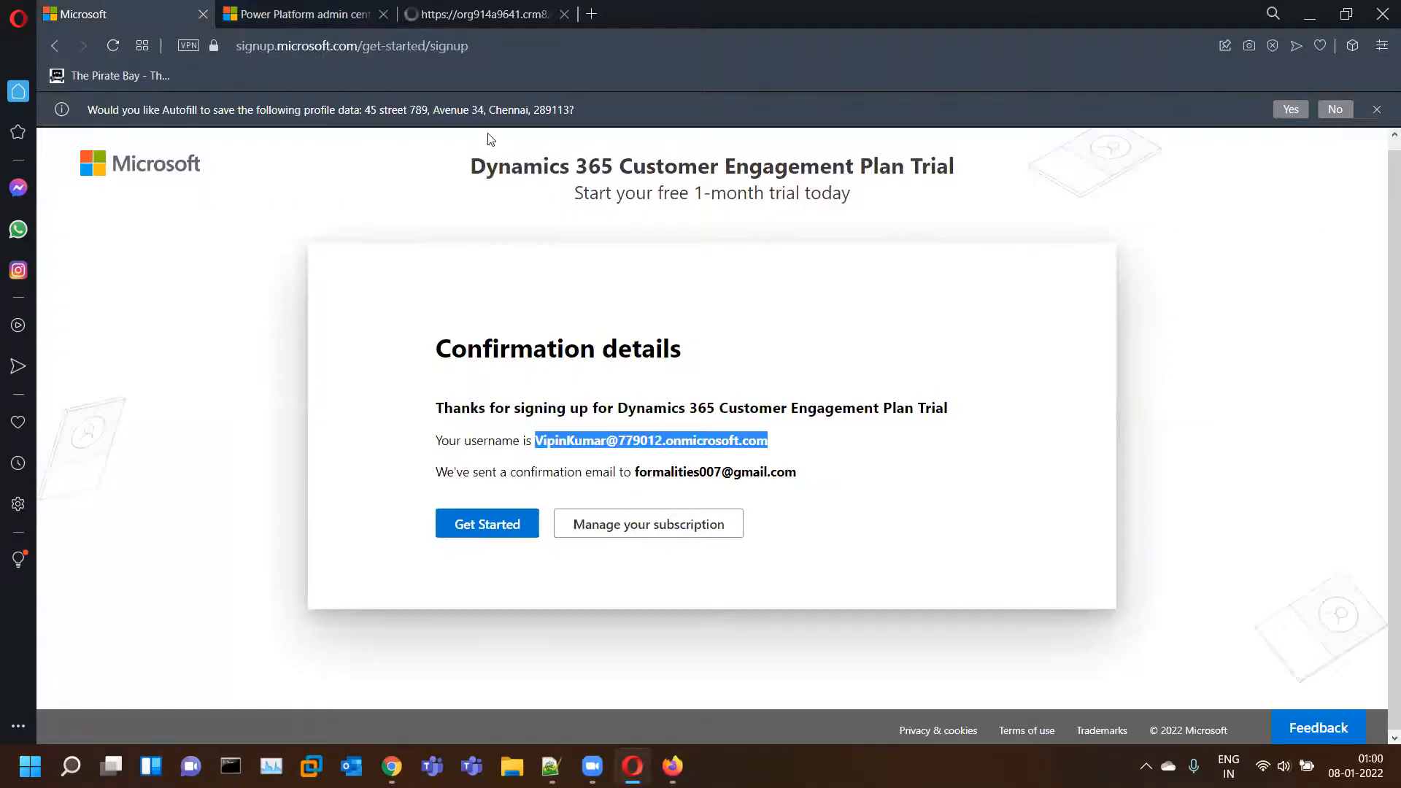
left_click(482, 15)
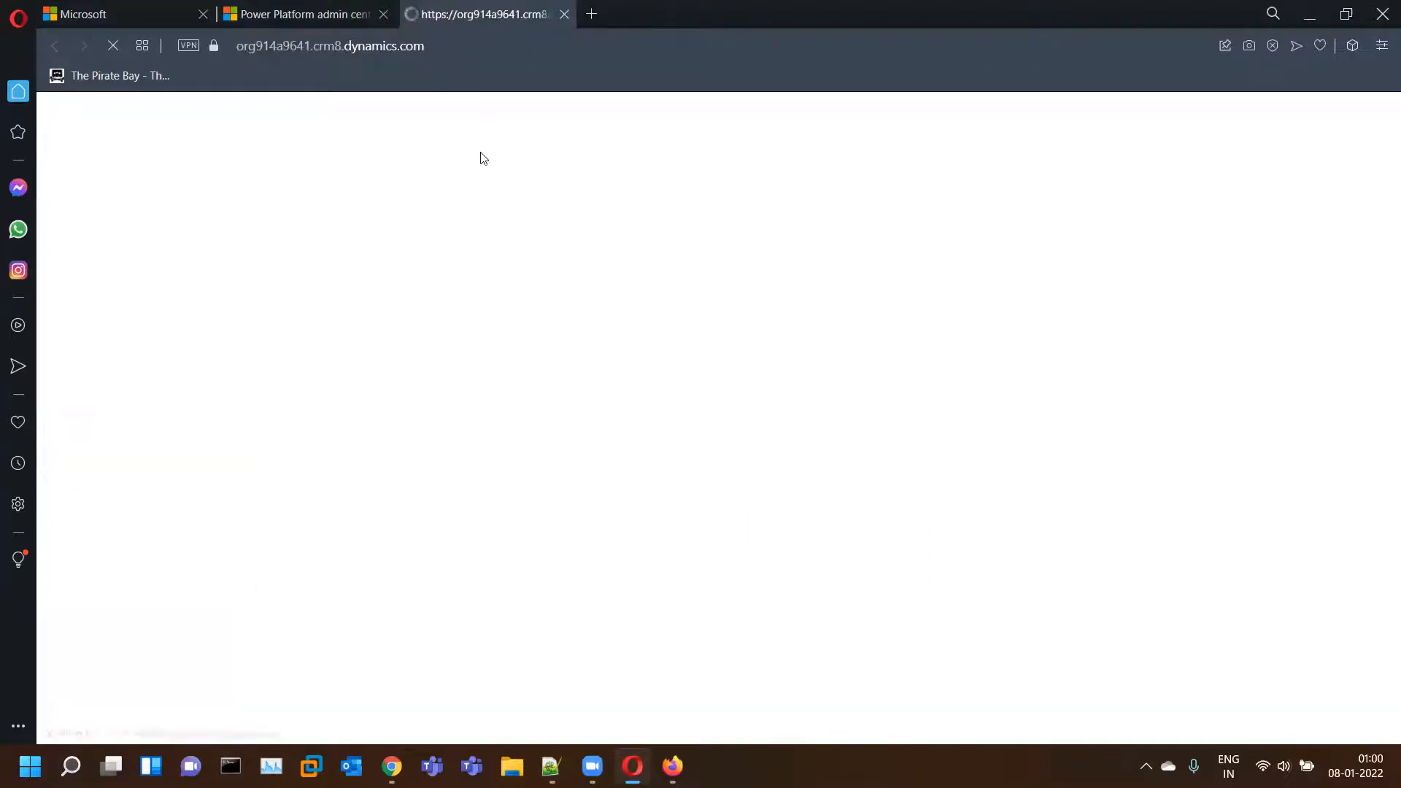
left_click(306, 14)
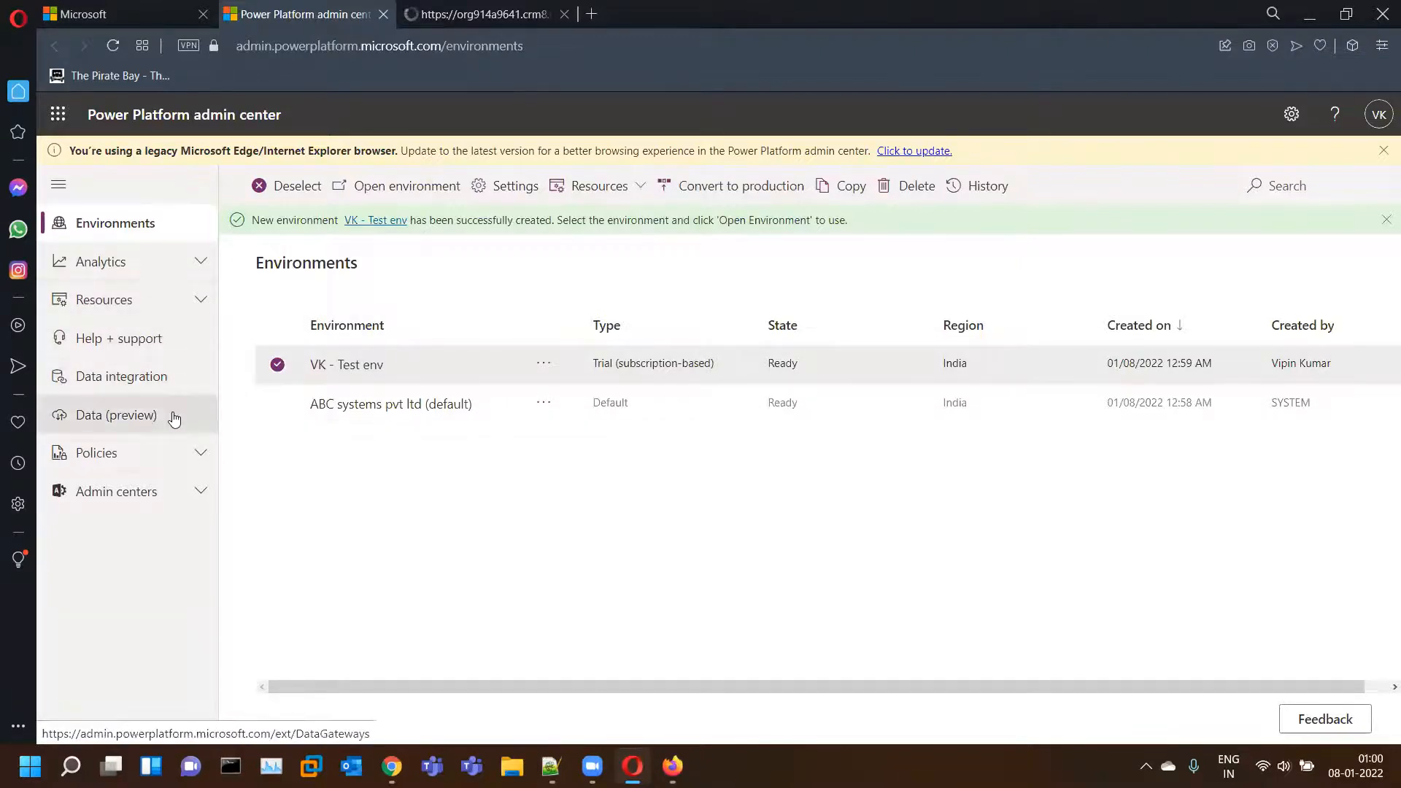
left_click(136, 18)
left_click(325, 46)
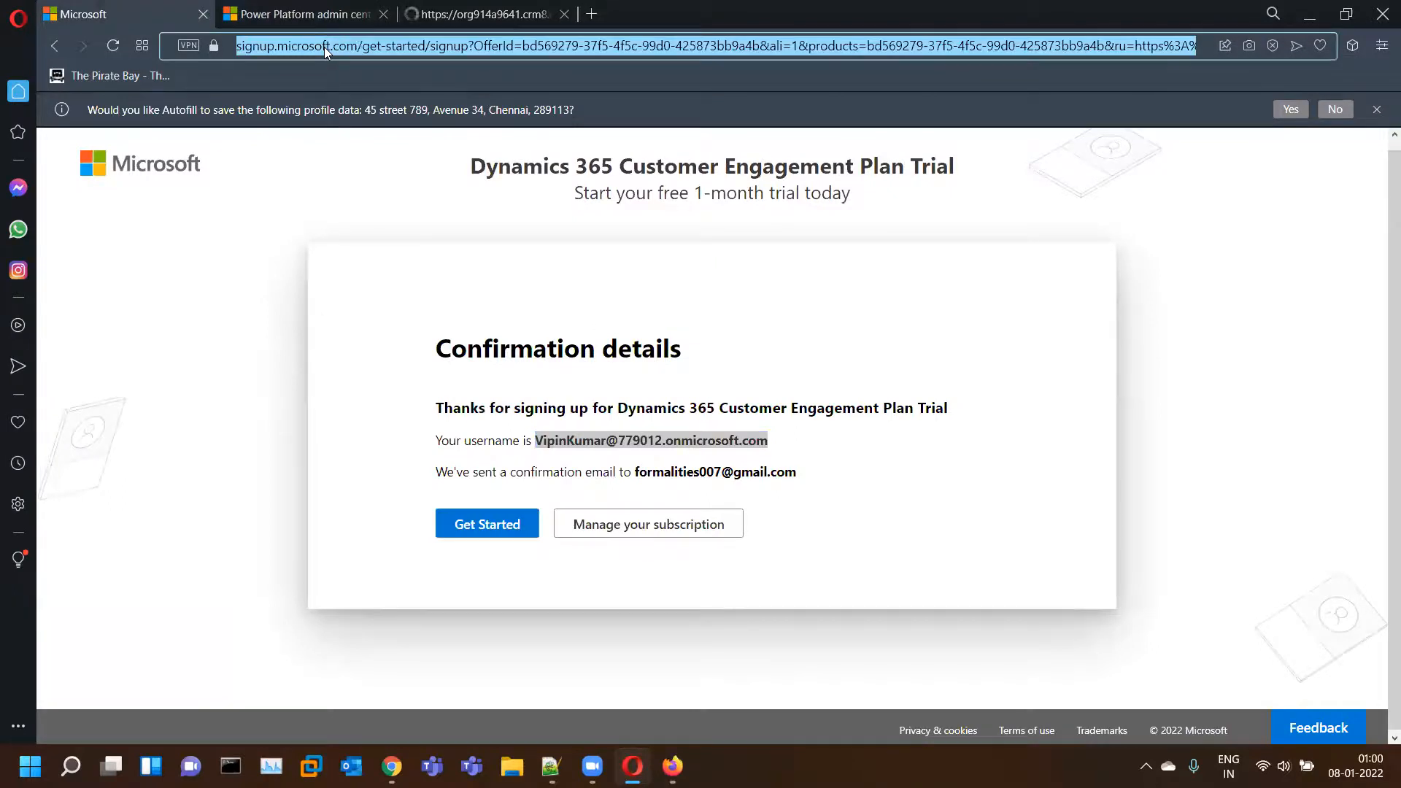
type("tr")
key("Return")
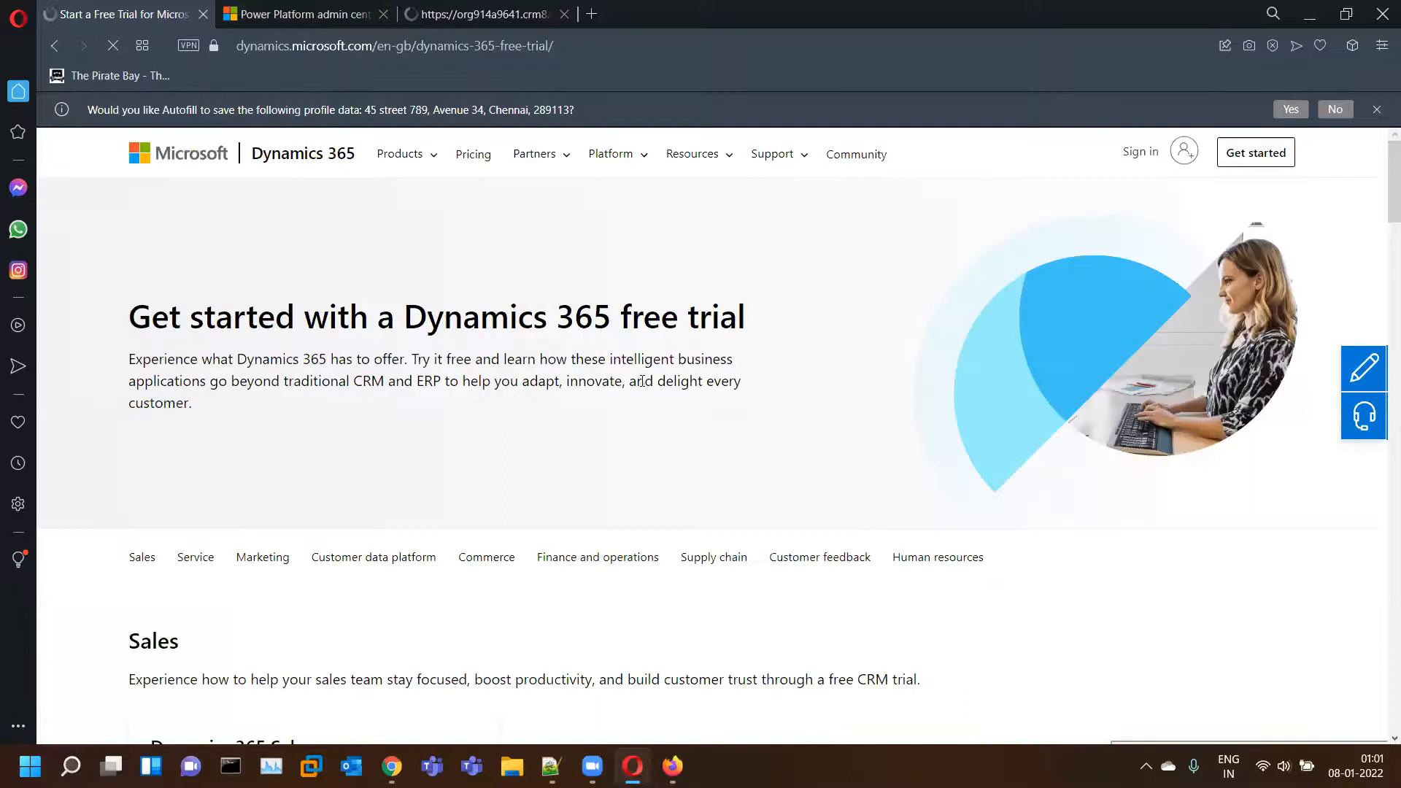
Check the loading org tab, open a new Speed Dial tab, and return to the free trial page.
scroll(641, 388, "down", 9)
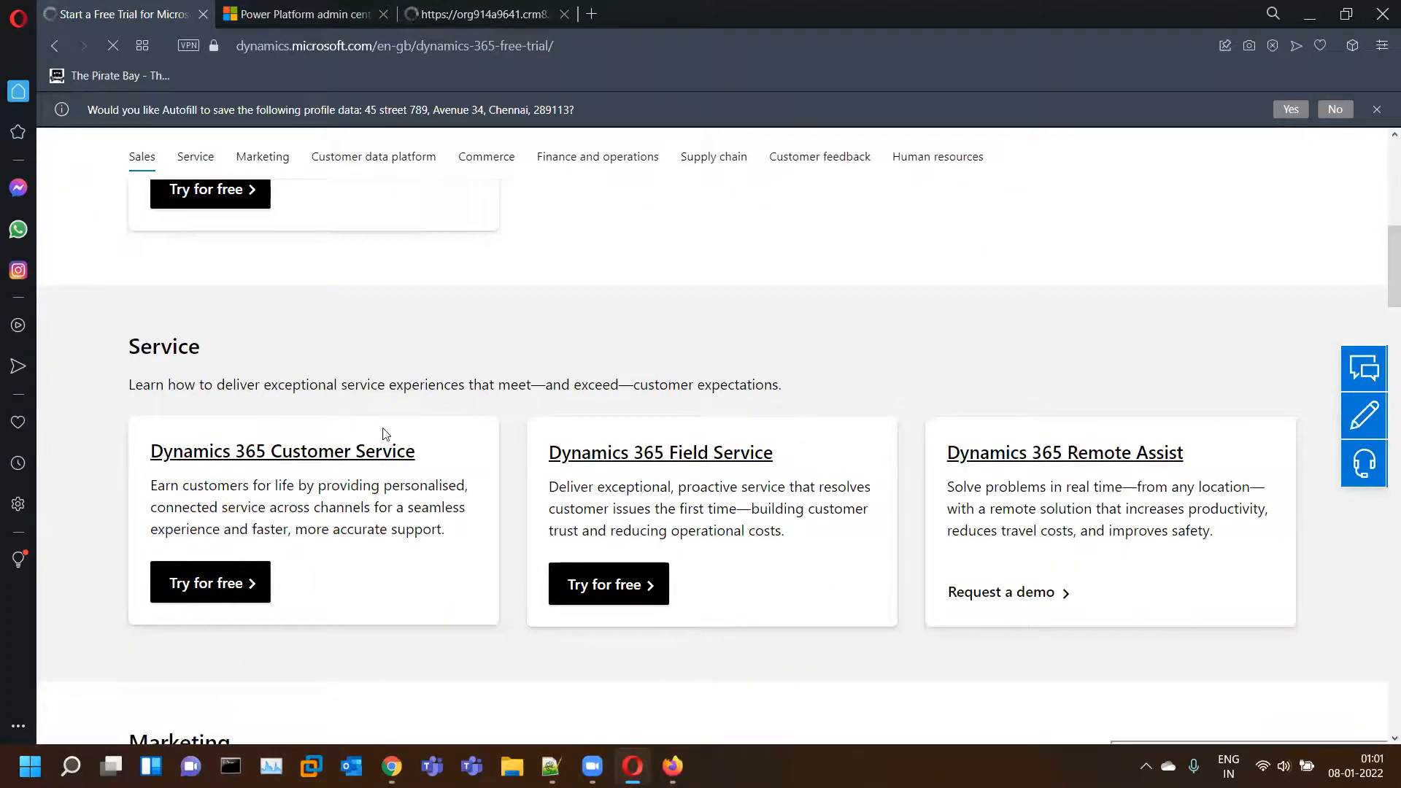
left_click(435, 20)
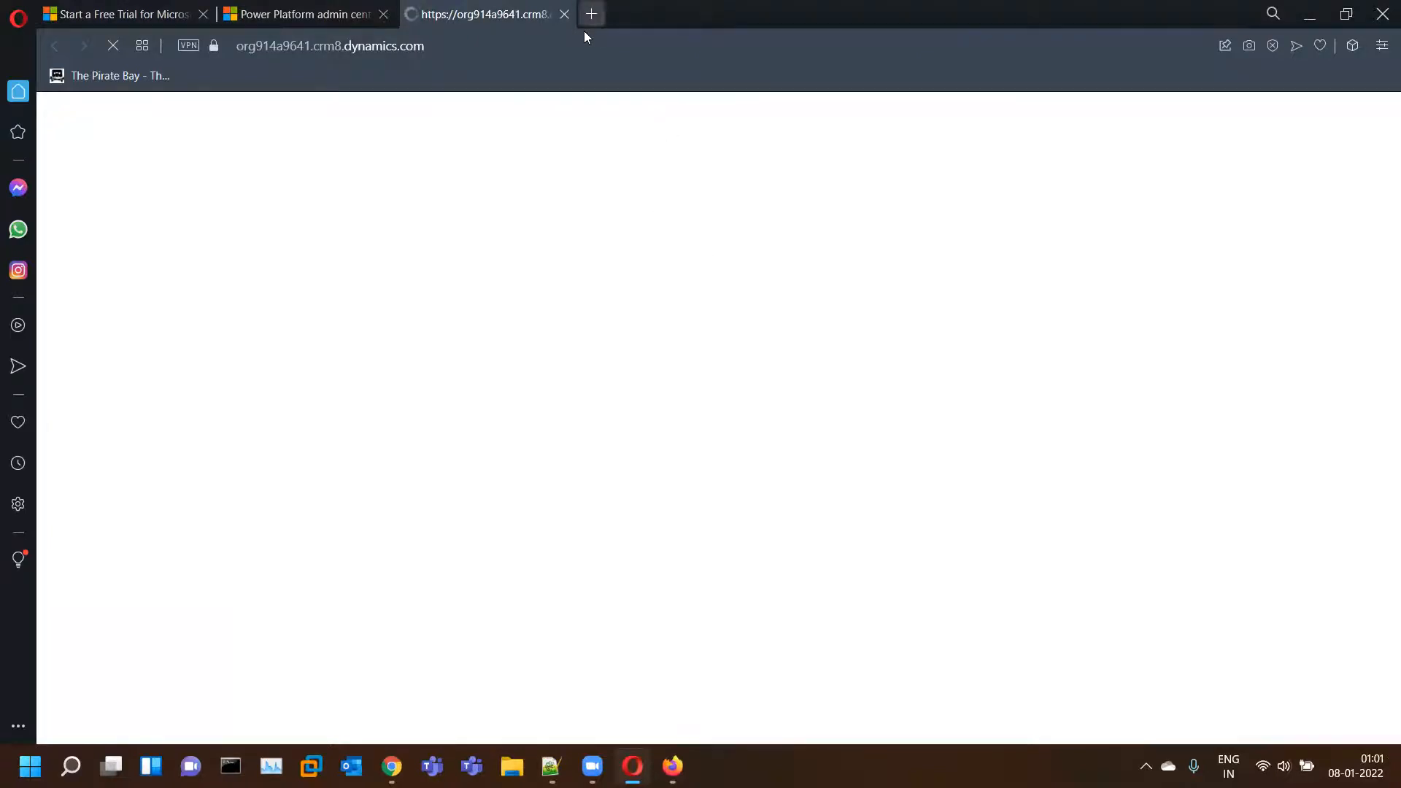
key("ctrl+t")
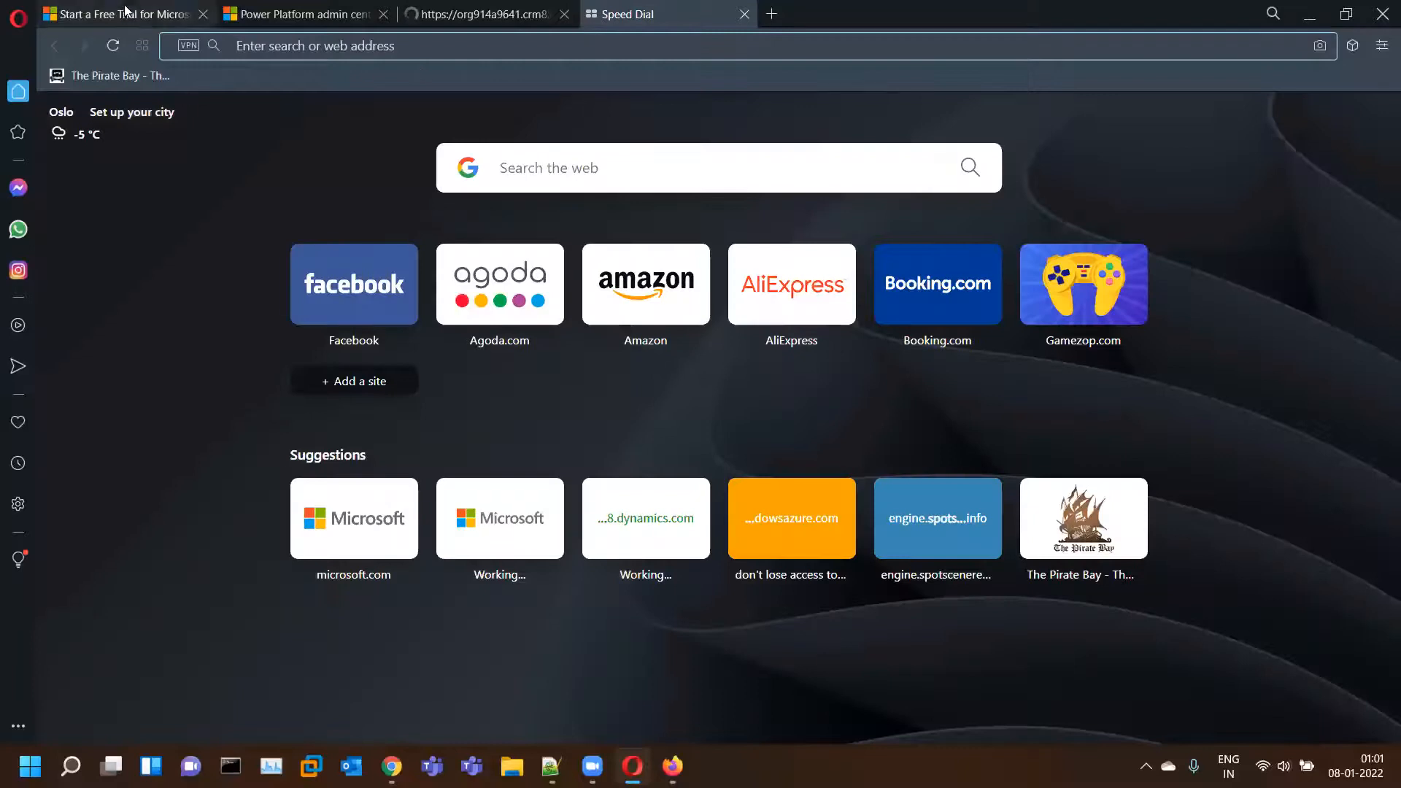
left_click(124, 14)
scroll(388, 340, "up", 10)
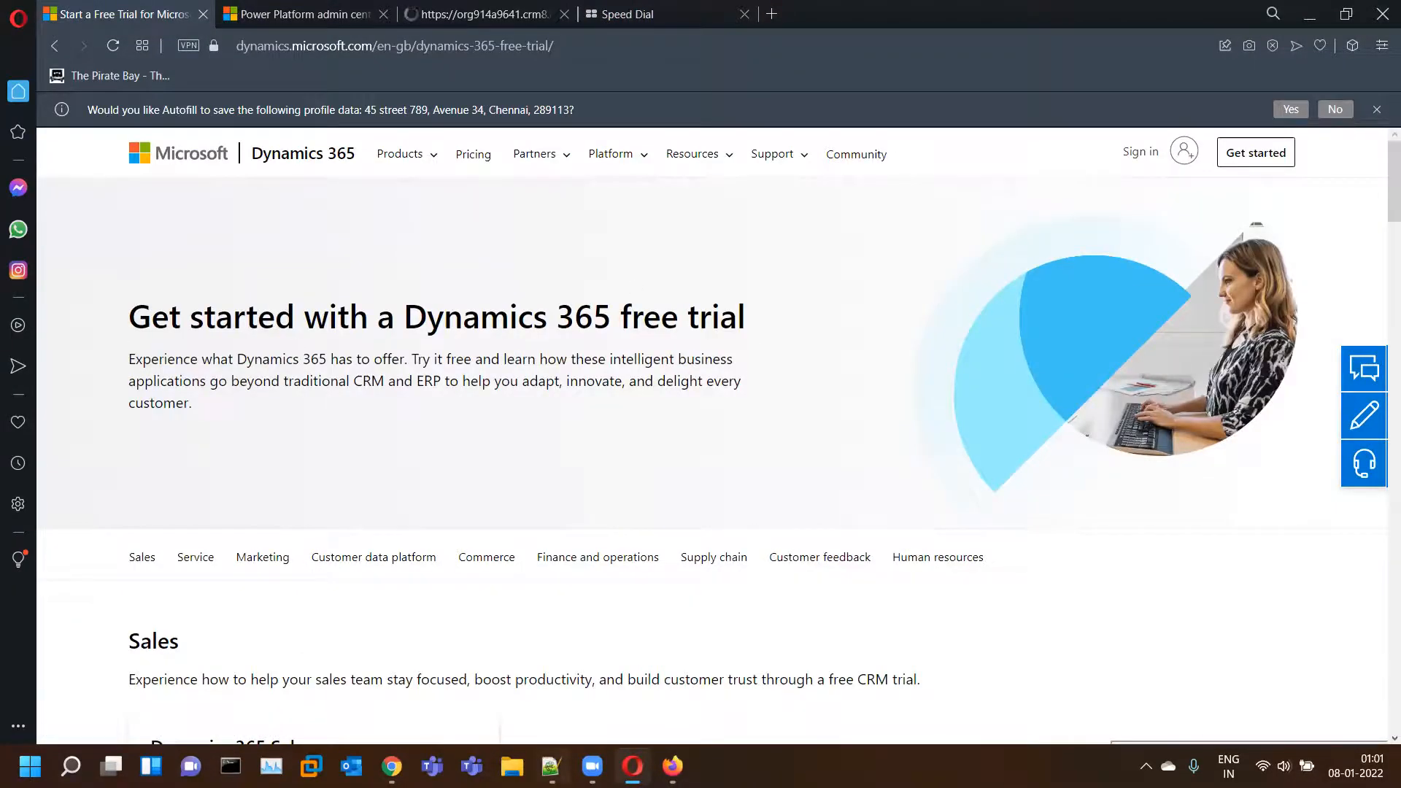
Select the username in the notes, recheck the other tabs, then open the trial page's account chooser.
left_click(552, 766)
left_click_drag(501, 248, 105, 239)
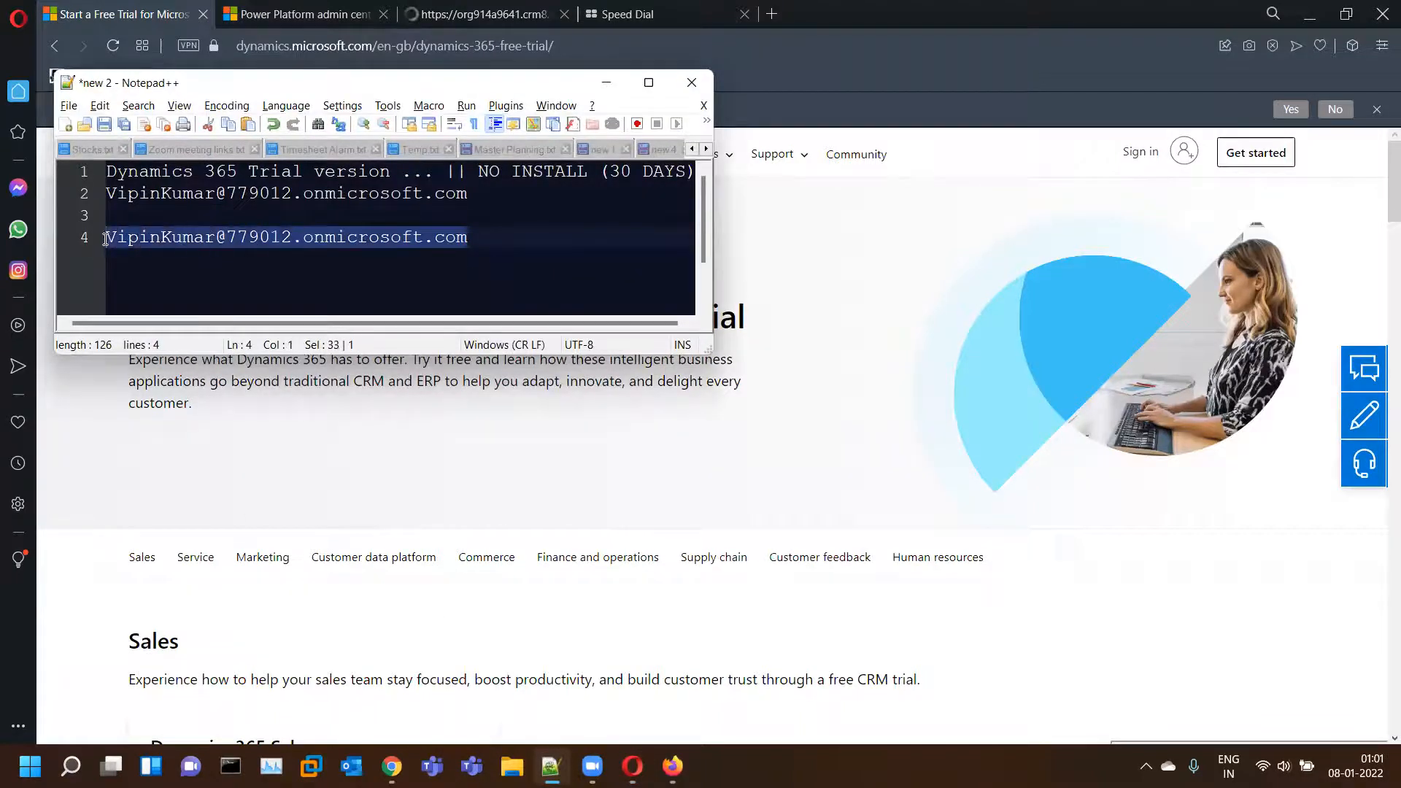
left_click(612, 86)
left_click(452, 15)
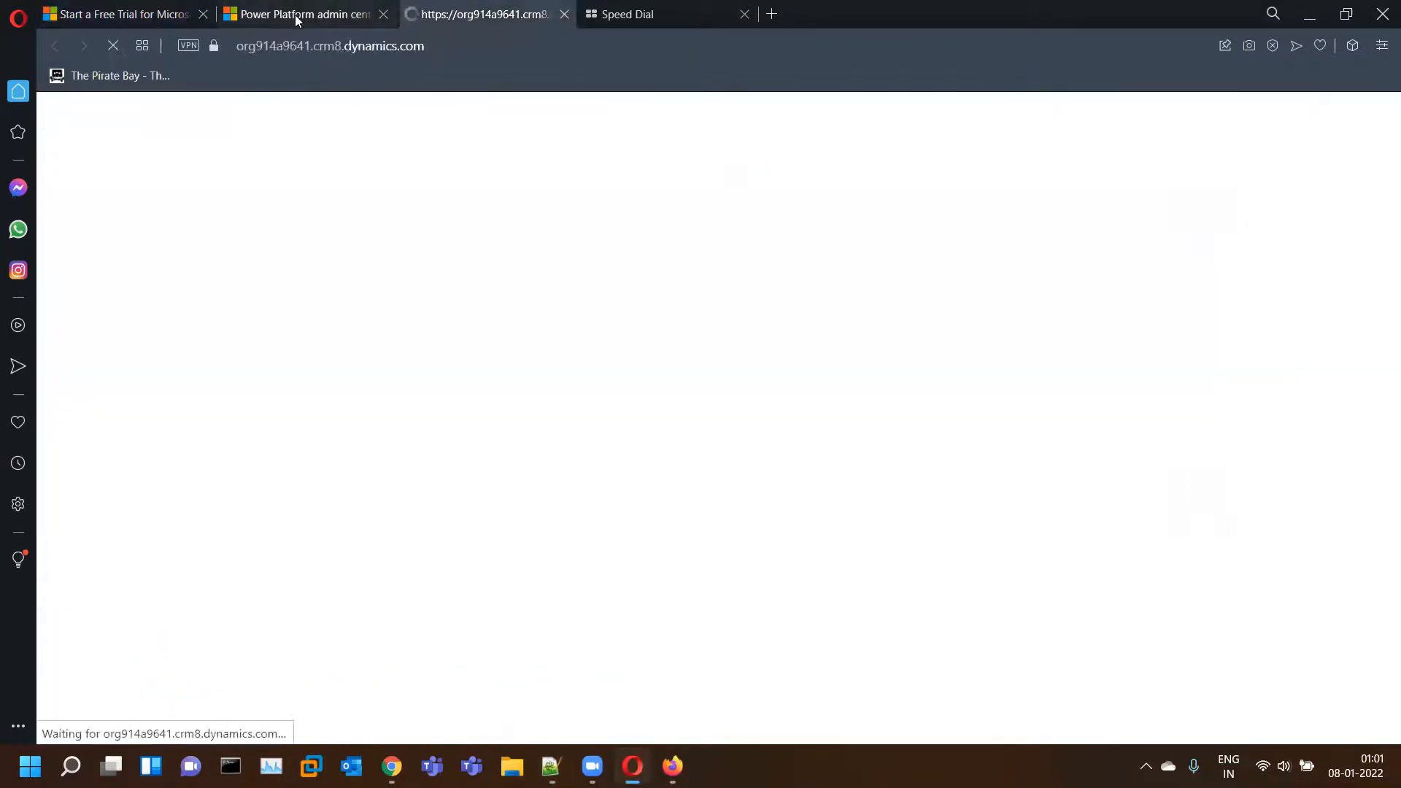
left_click(297, 18)
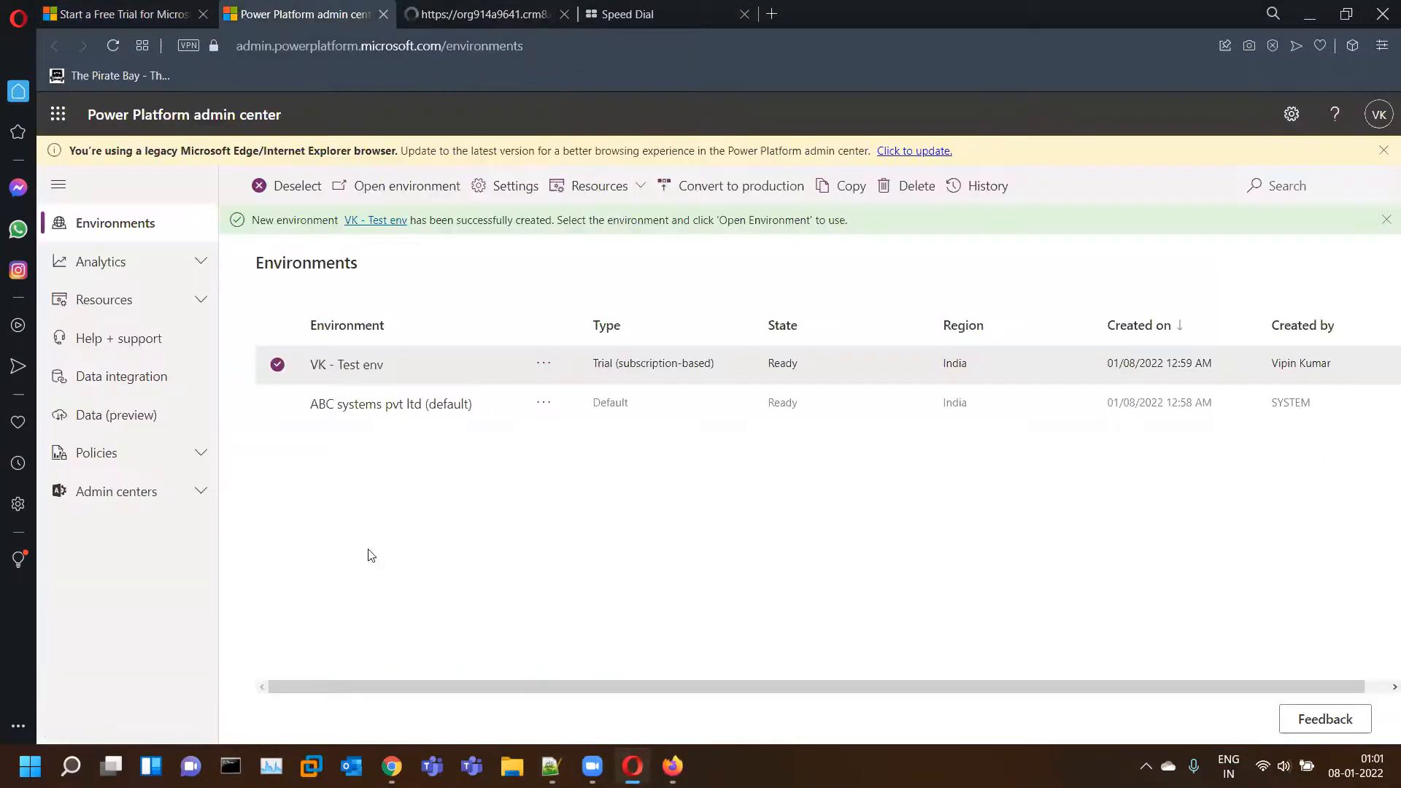
left_click(117, 14)
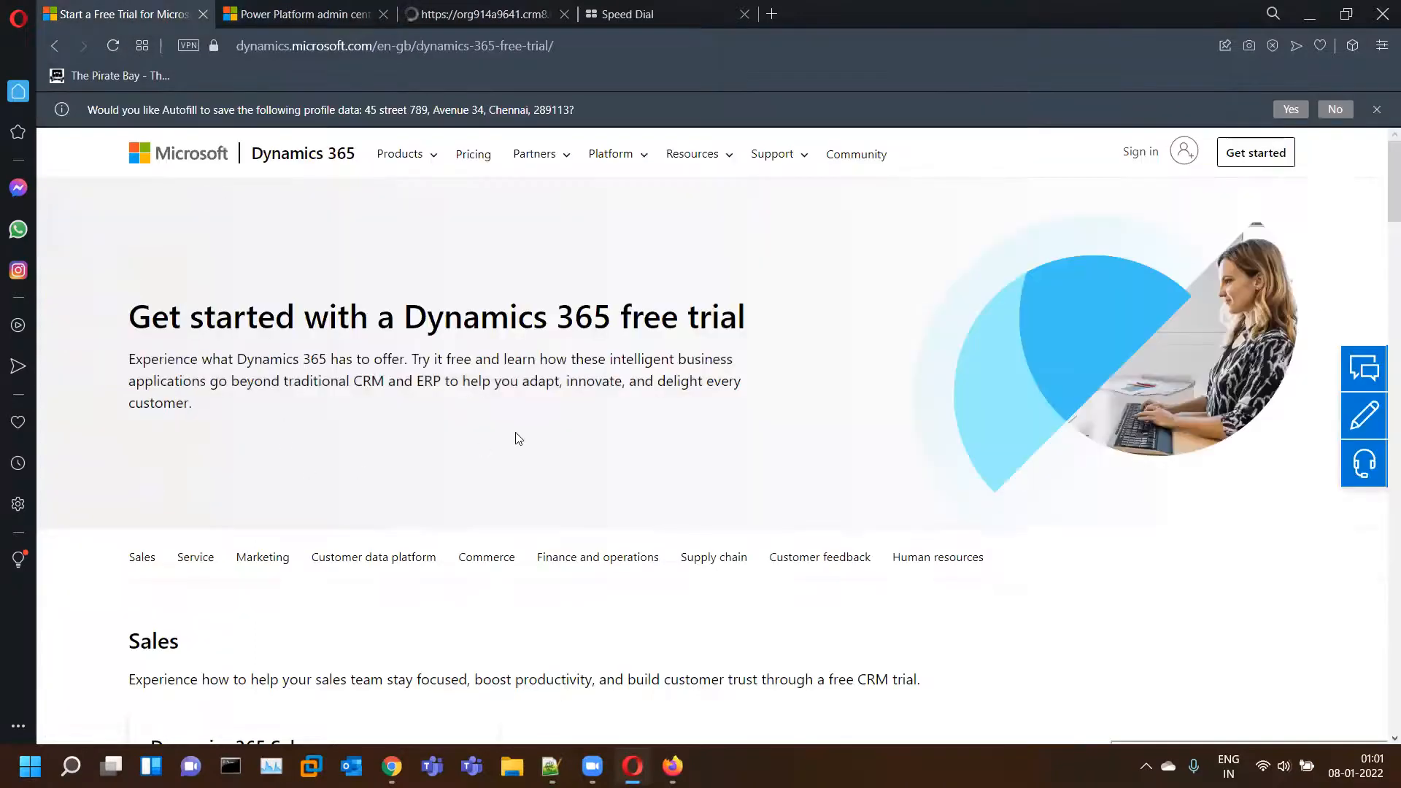
scroll(514, 437, "down", 5)
scroll(307, 438, "down", 1)
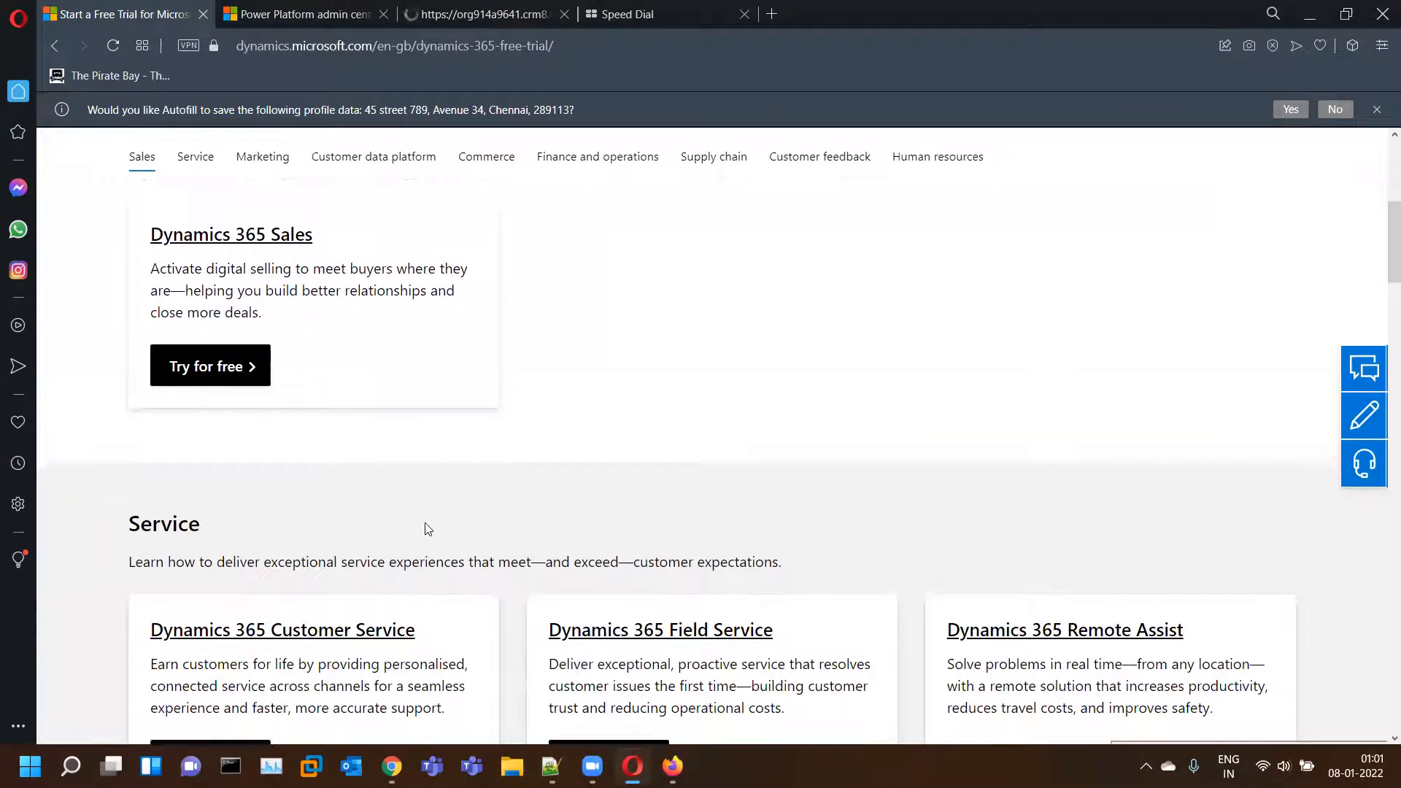
scroll(429, 532, "down", 2)
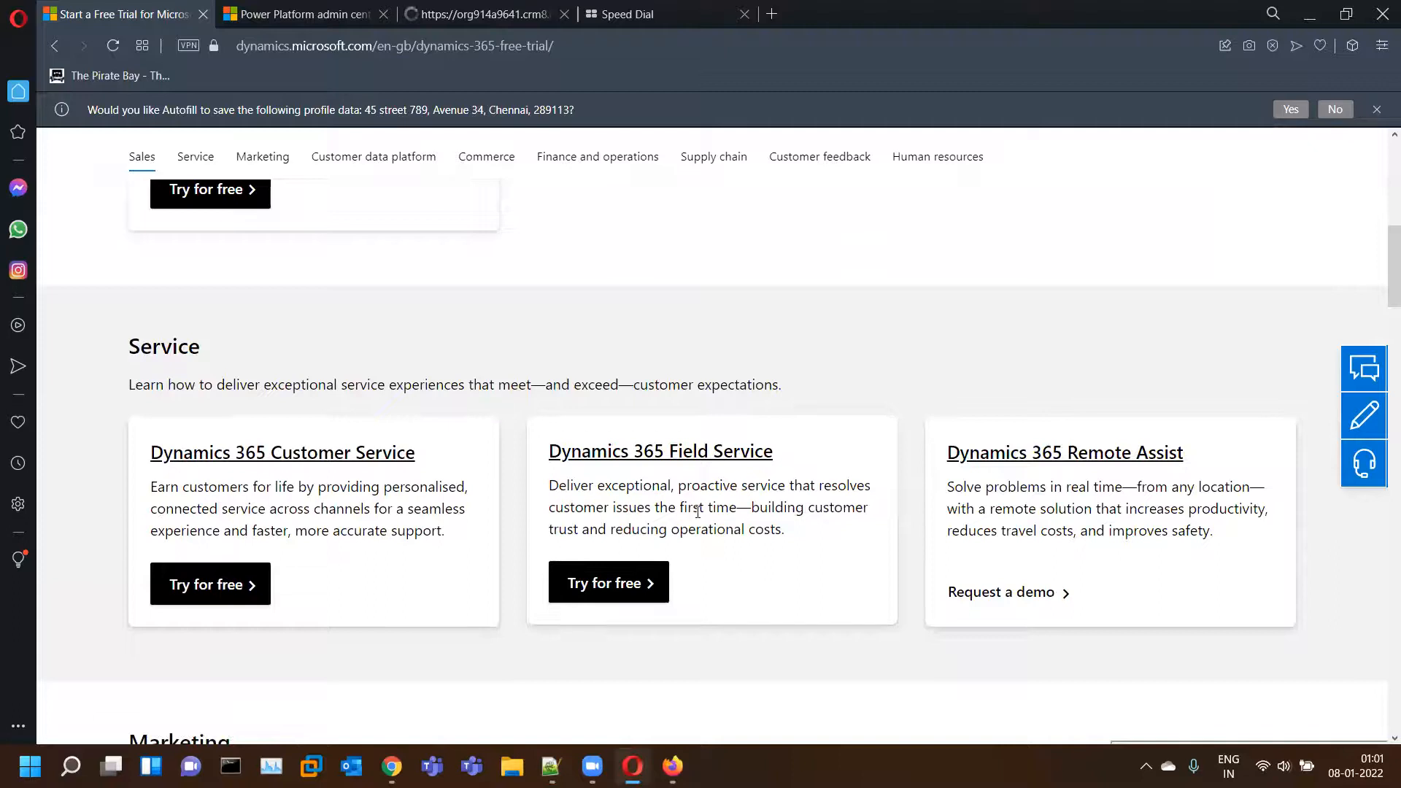
scroll(696, 512, "up", 9)
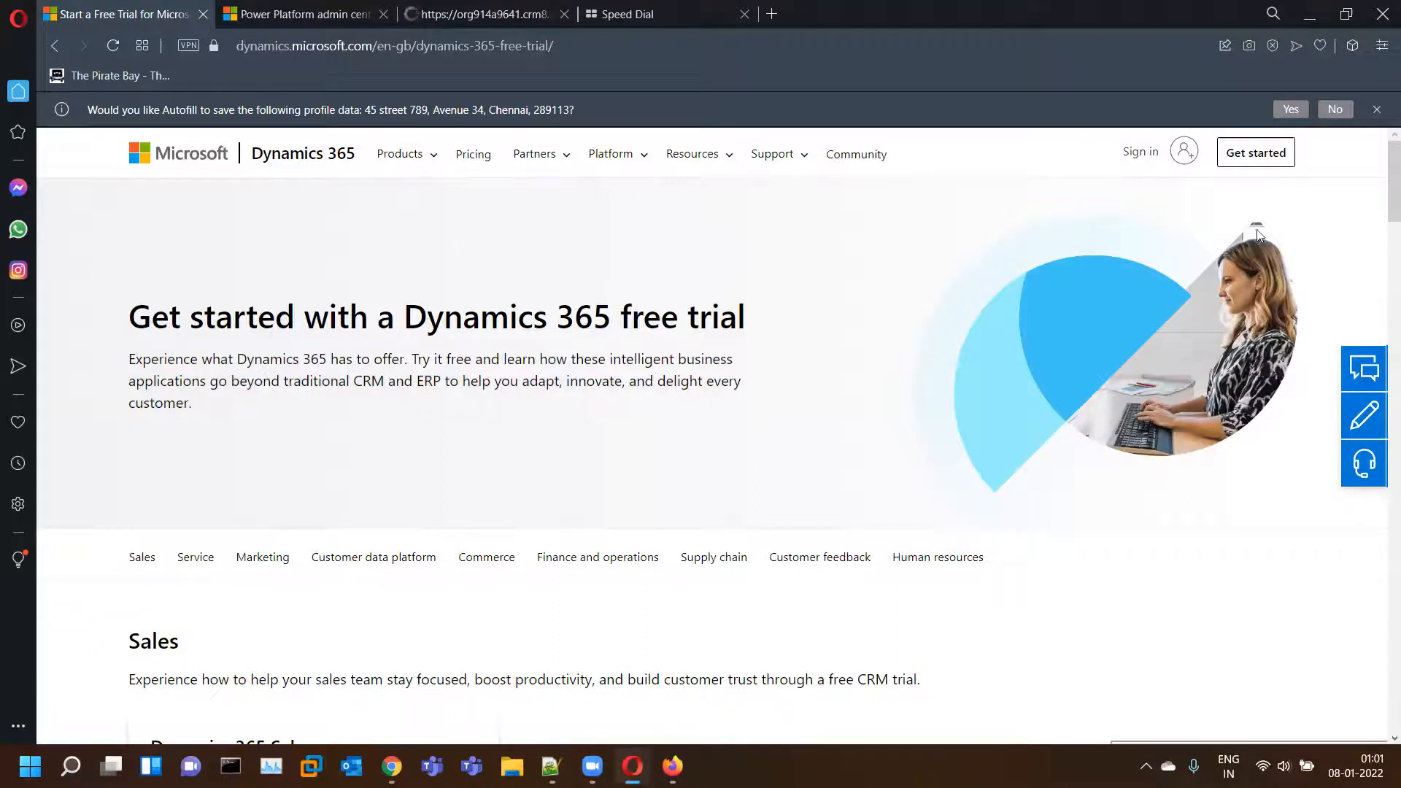
left_click(1185, 155)
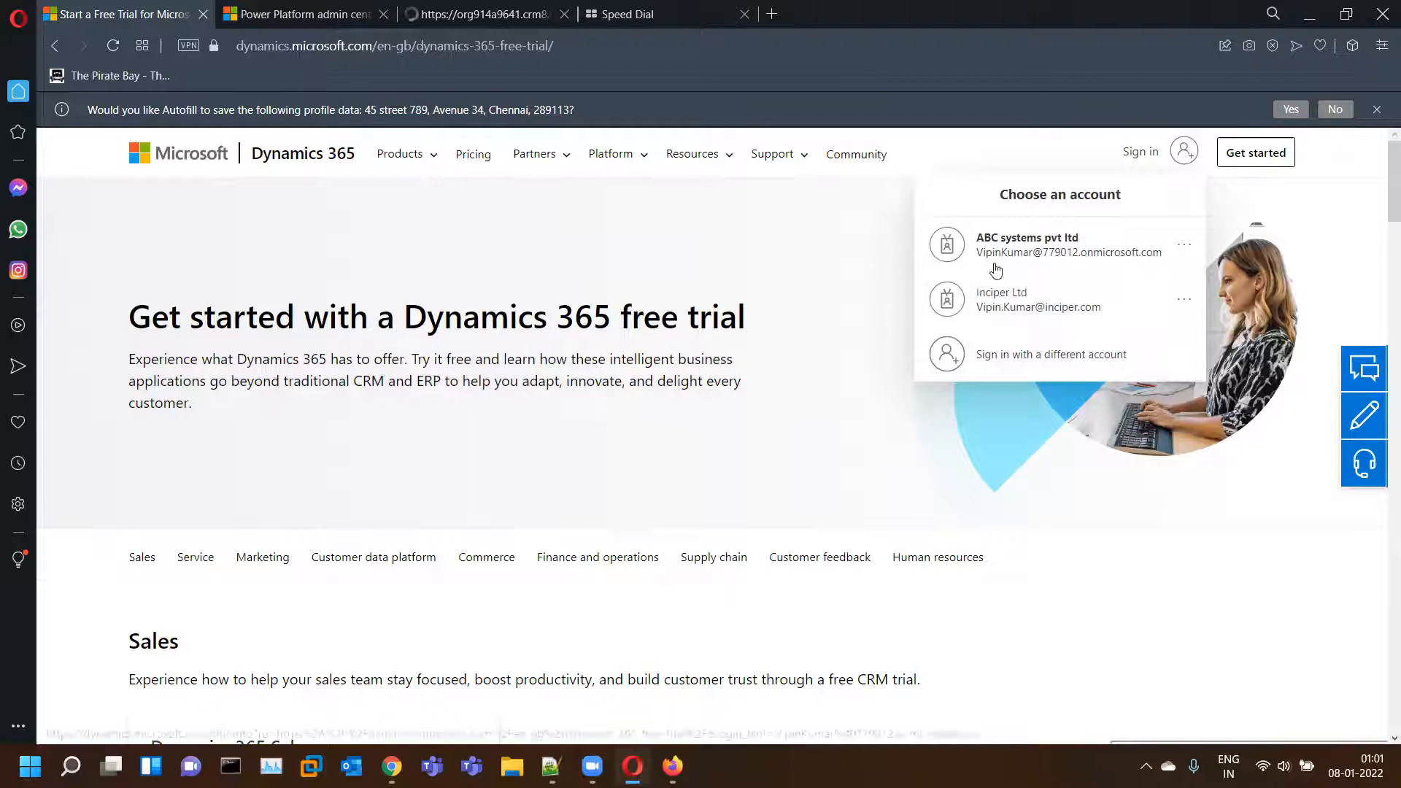
Sign in with the ABC systems pvt ltd account and return to the free trial page.
left_click(1092, 260)
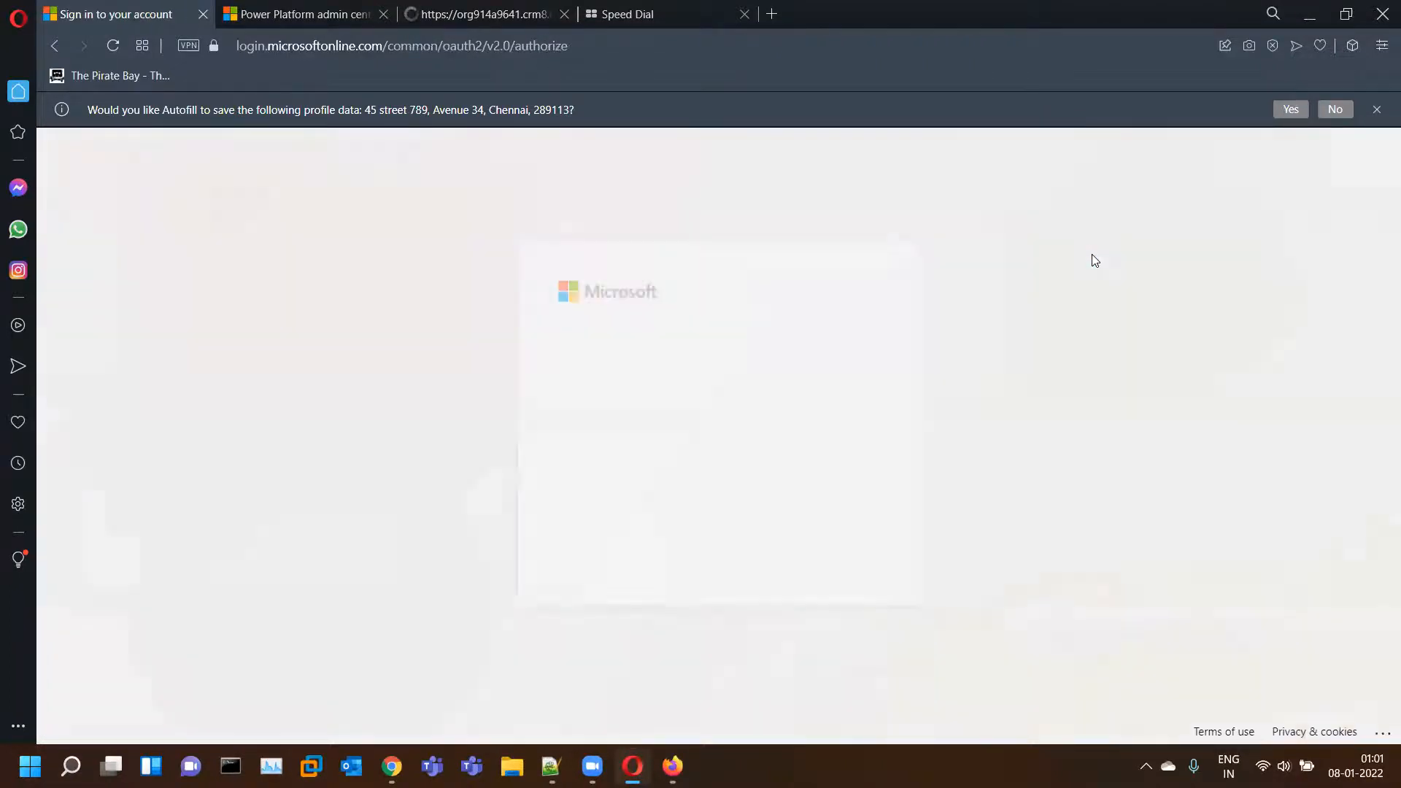
left_click(699, 402)
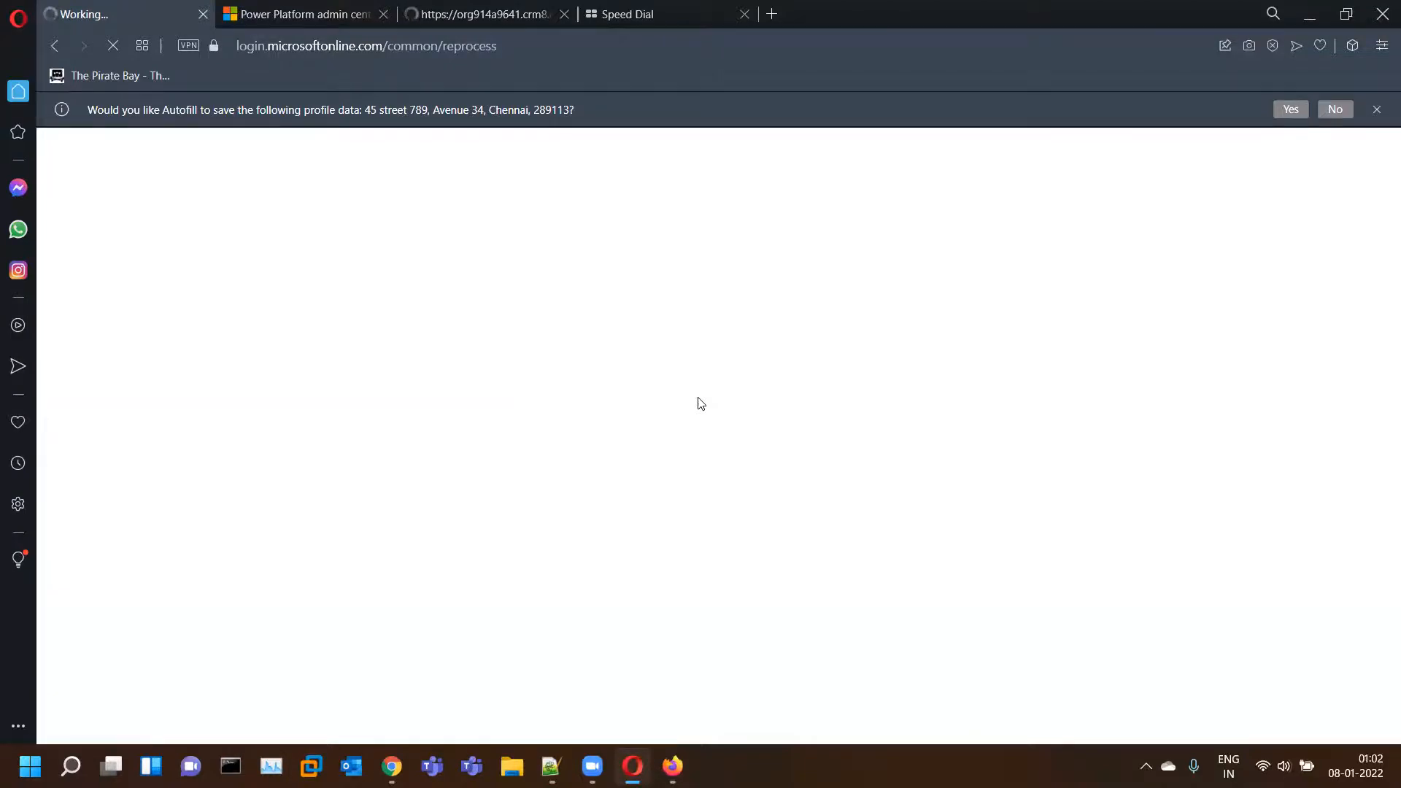
left_click(298, 14)
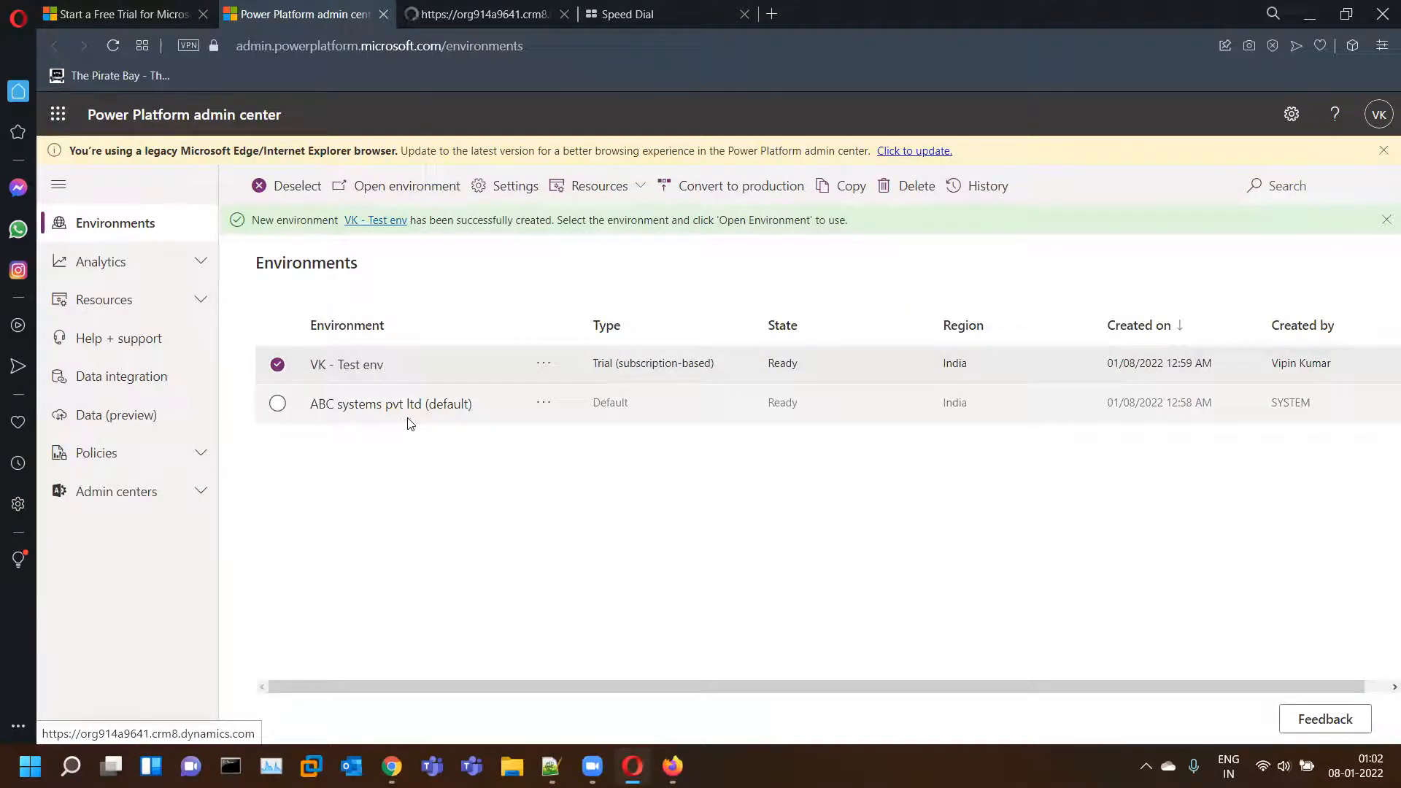
left_click(124, 14)
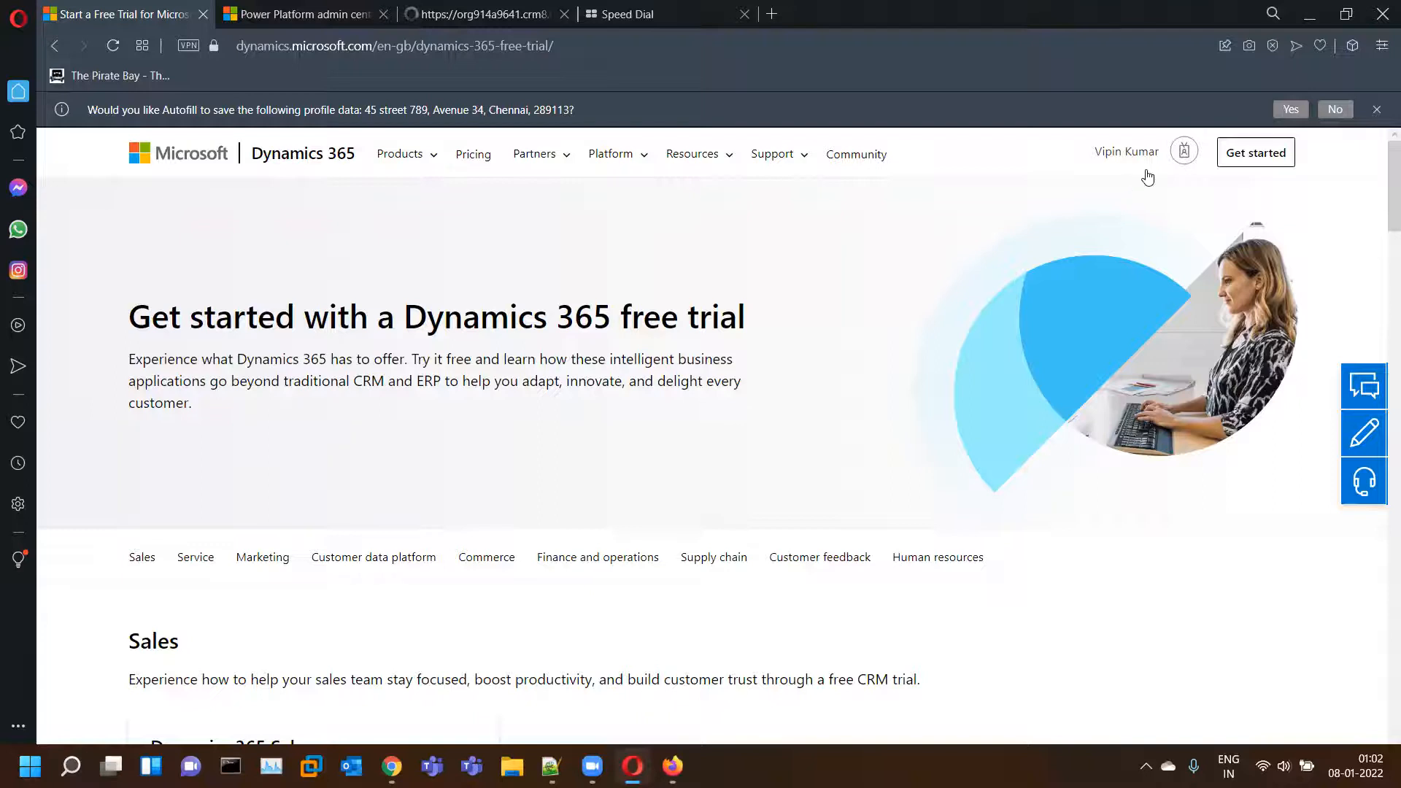
From Products, view the Supply Chain Management overview and go to its get-started page.
left_click(427, 157)
left_click(288, 427)
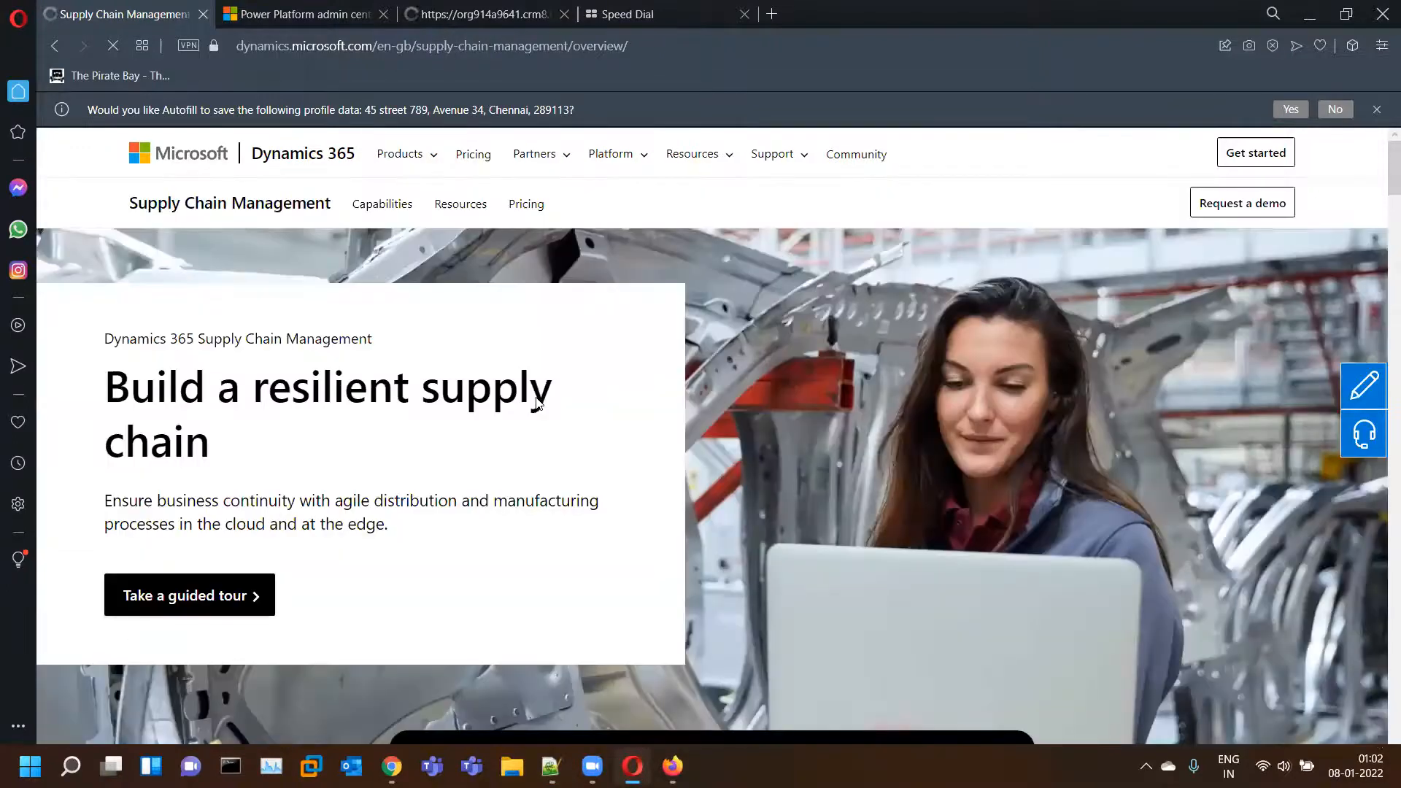
scroll(978, 485, "down", 10)
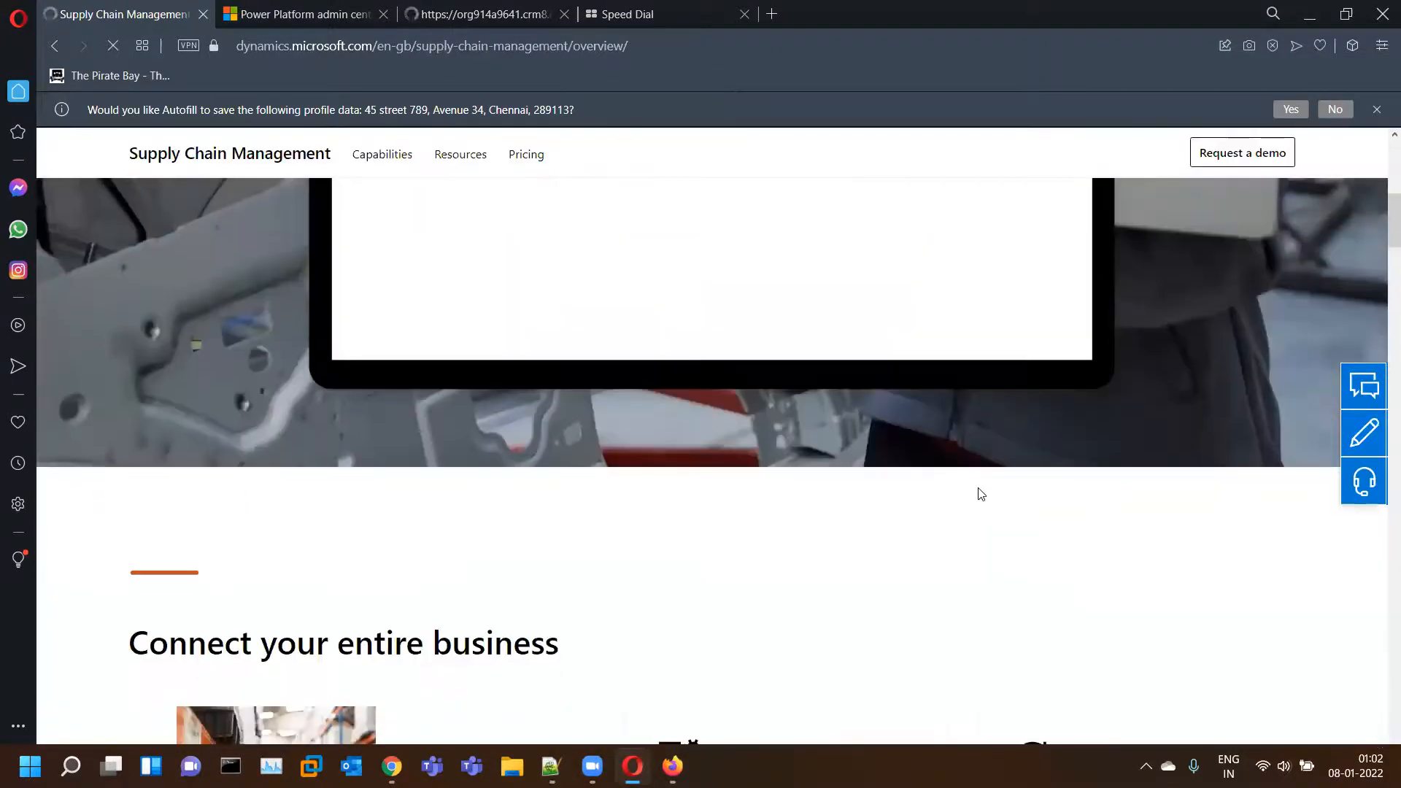
scroll(980, 494, "down", 4)
scroll(980, 494, "up", 10)
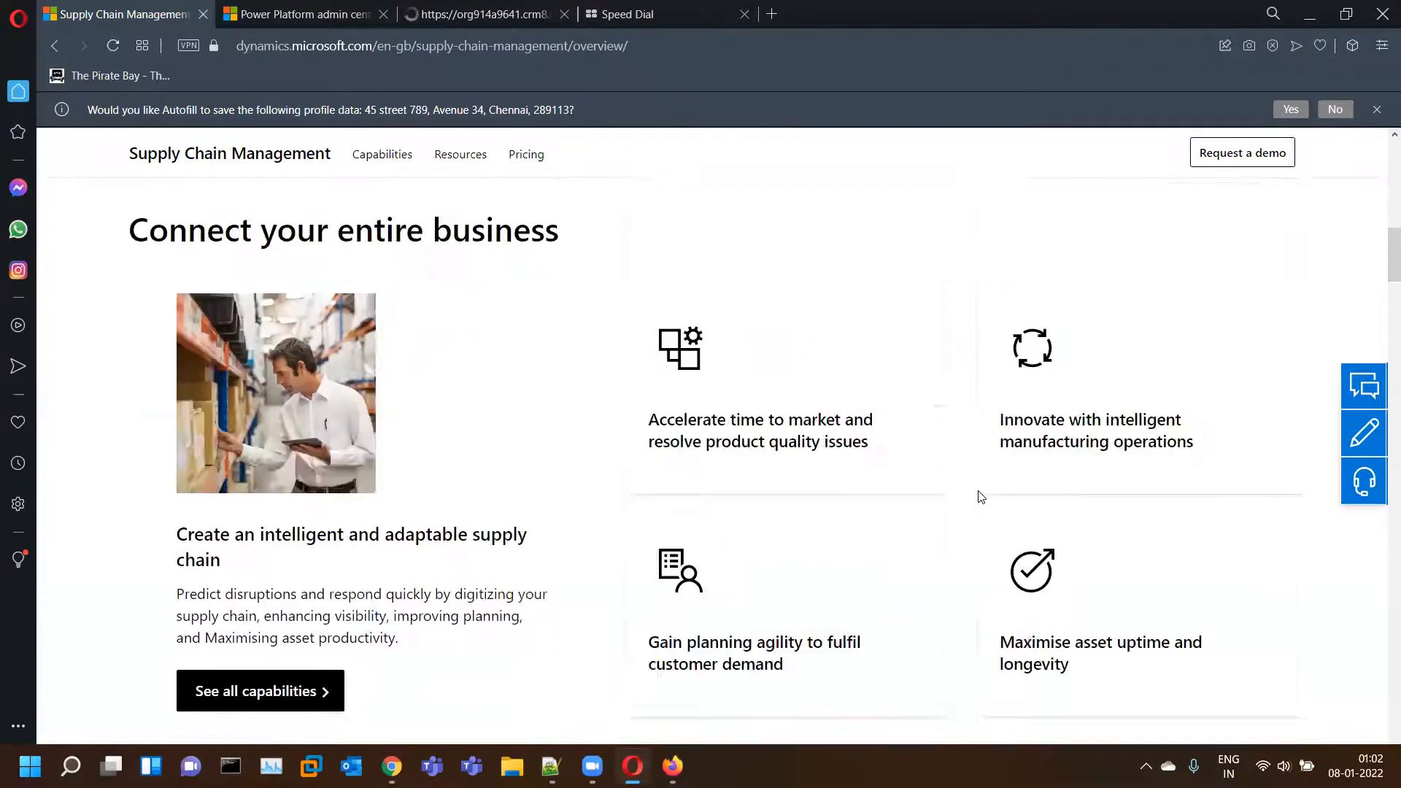
scroll(977, 490, "up", 5)
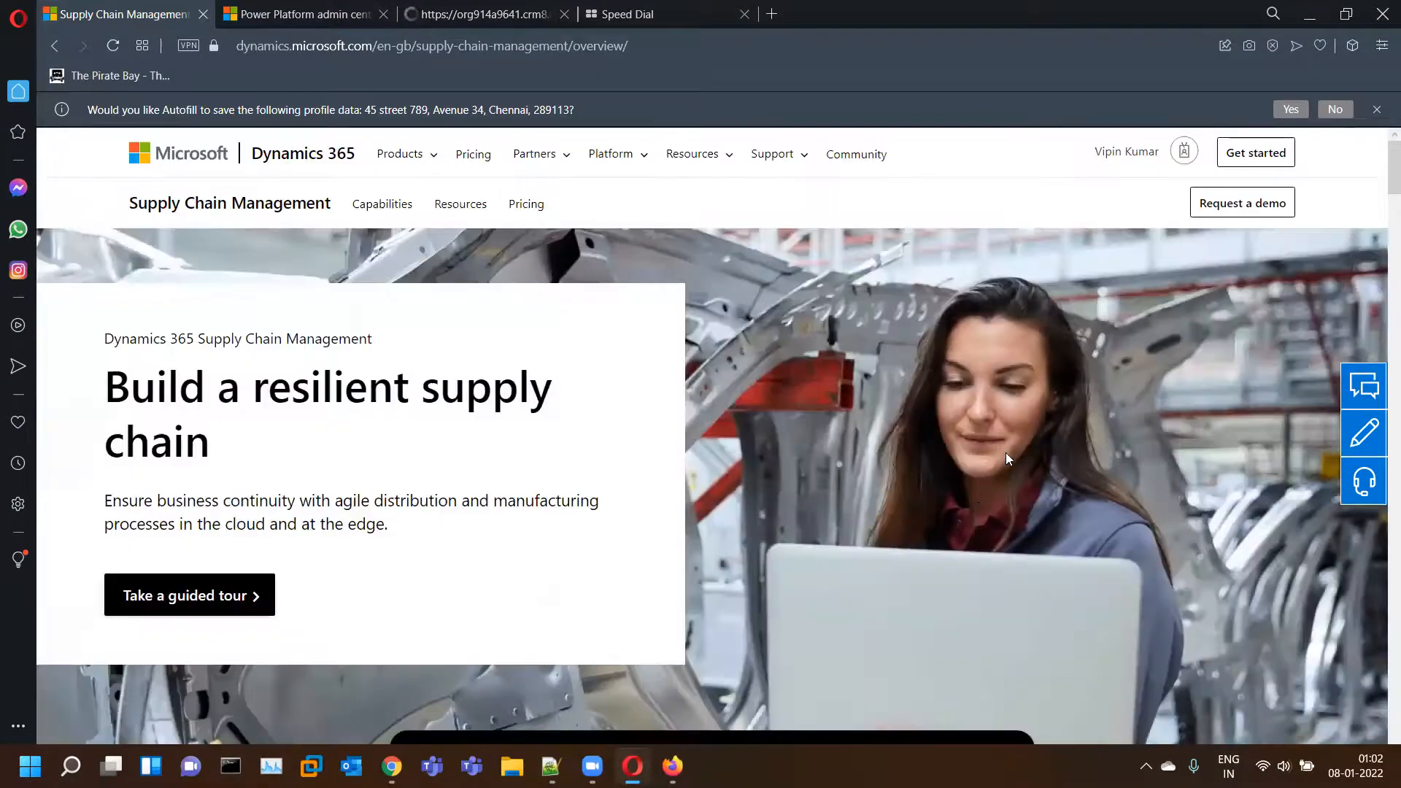
scroll(1008, 460, "down", 10)
scroll(1023, 439, "up", 8)
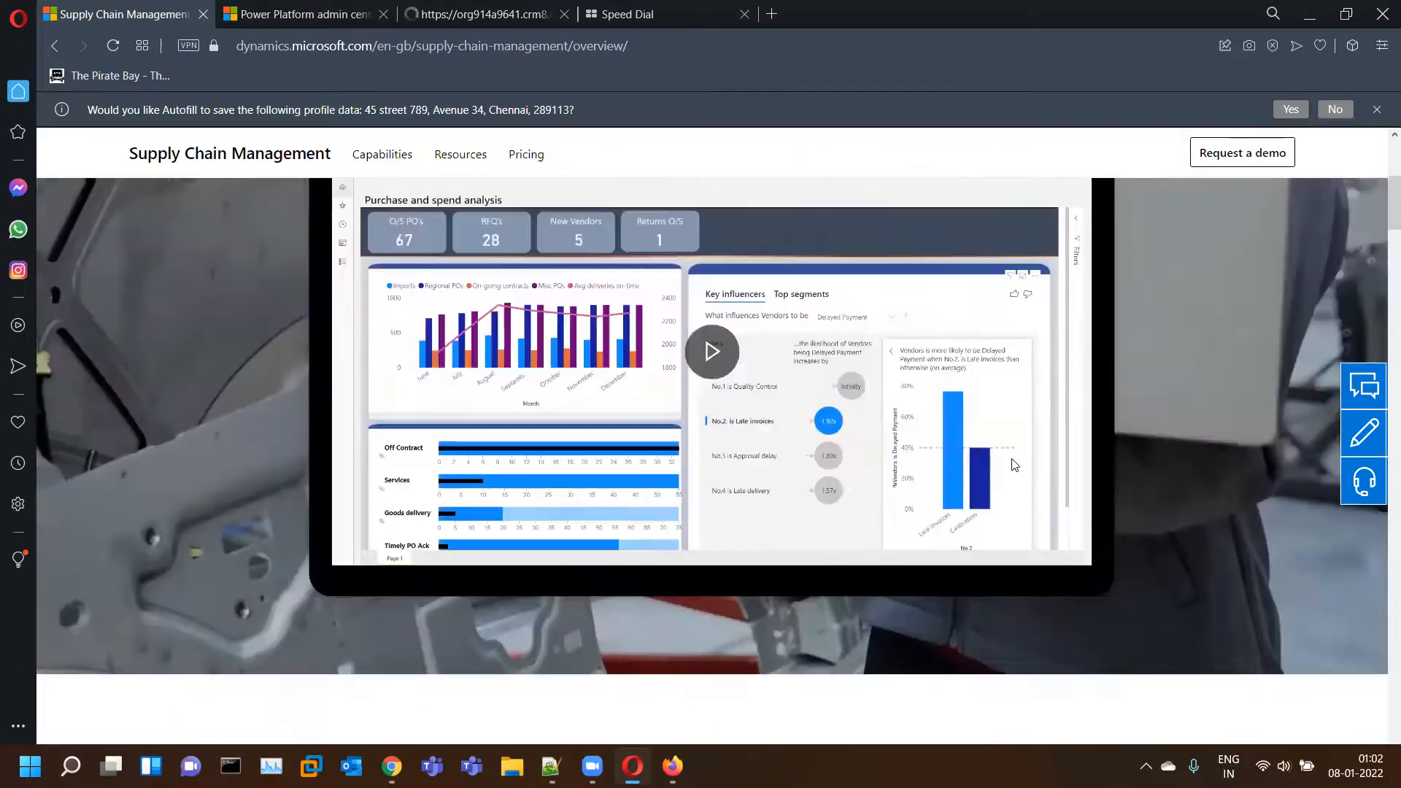
scroll(1081, 270, "up", 5)
left_click(1260, 208)
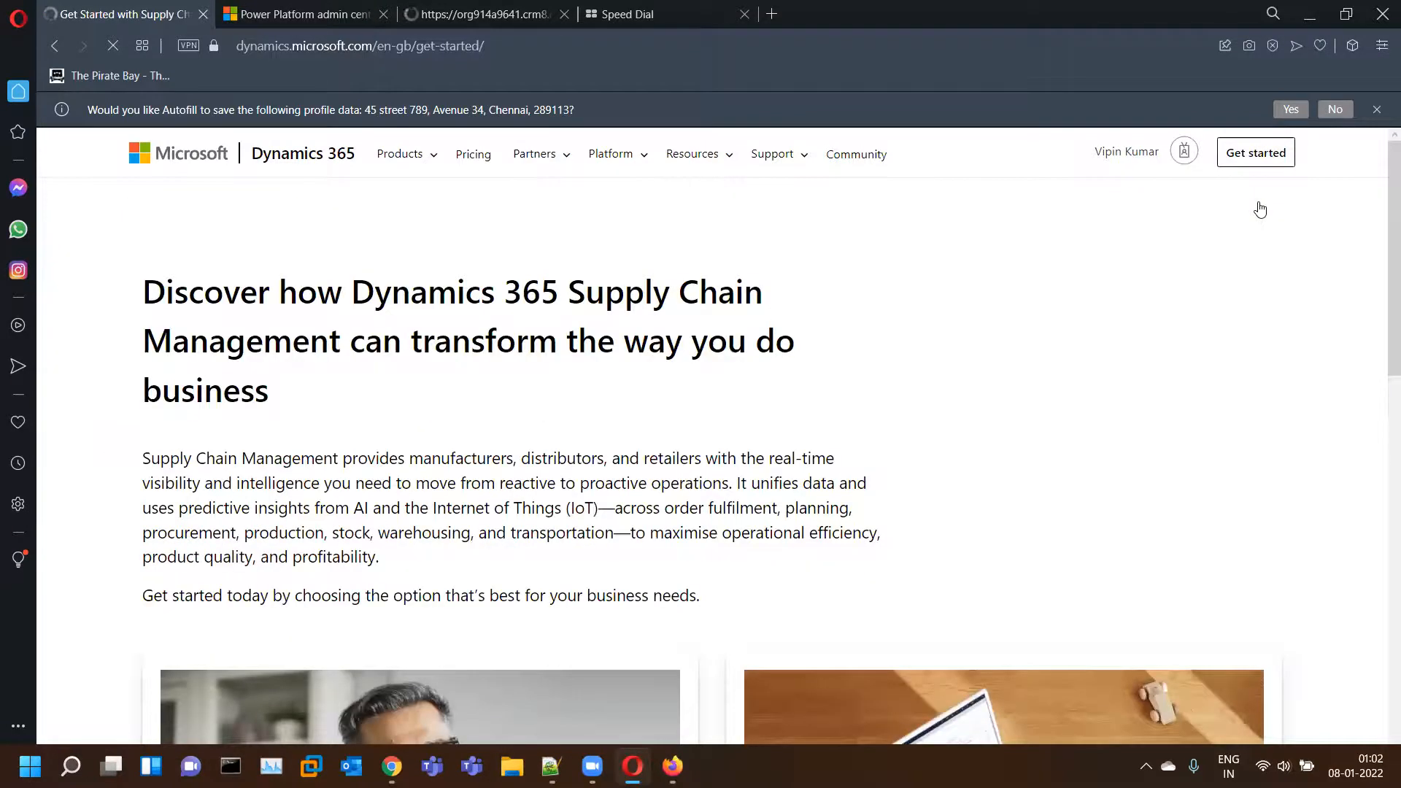
Start the Supply Chain Management 30-day free trial sign-up with Sign up now.
scroll(982, 400, "down", 4)
scroll(893, 357, "down", 4)
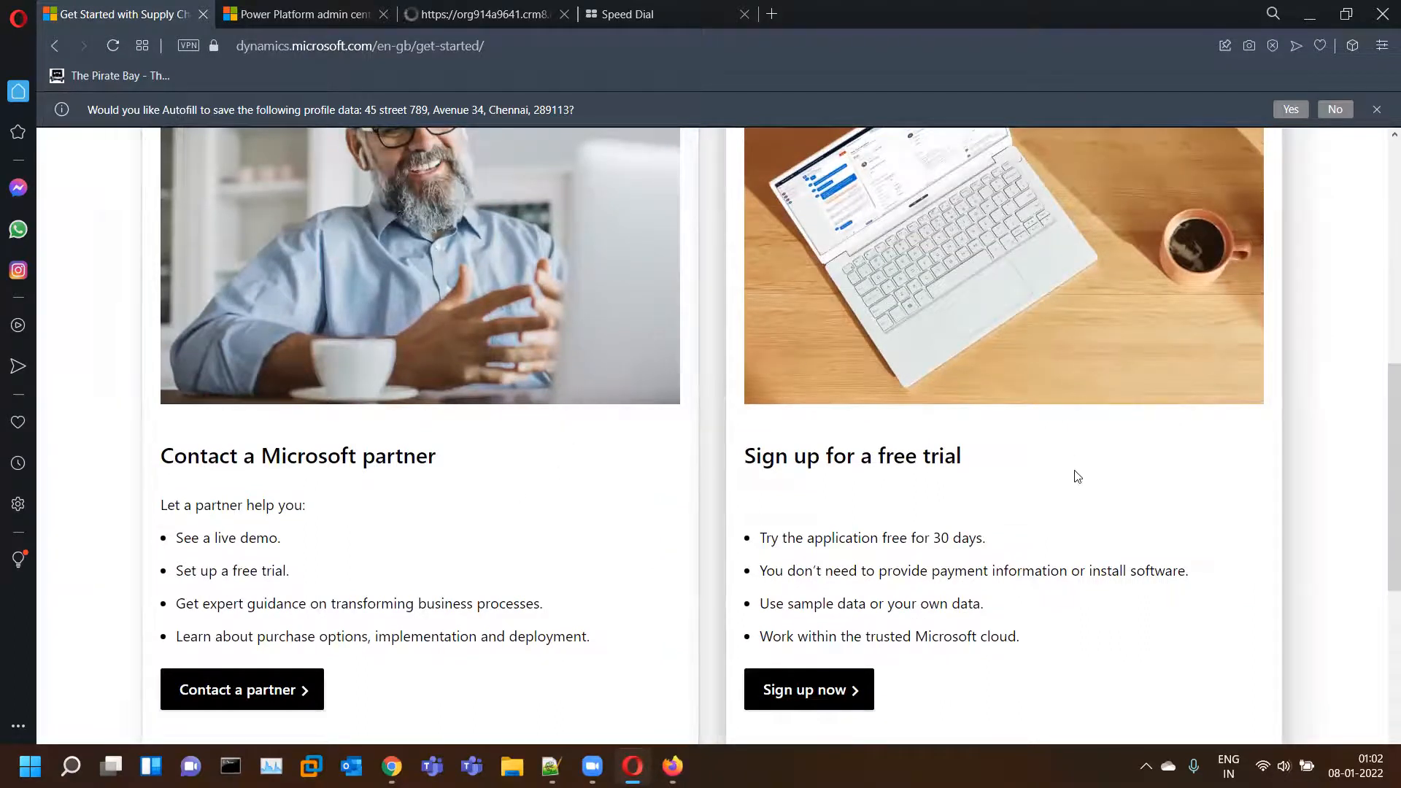
left_click(820, 695)
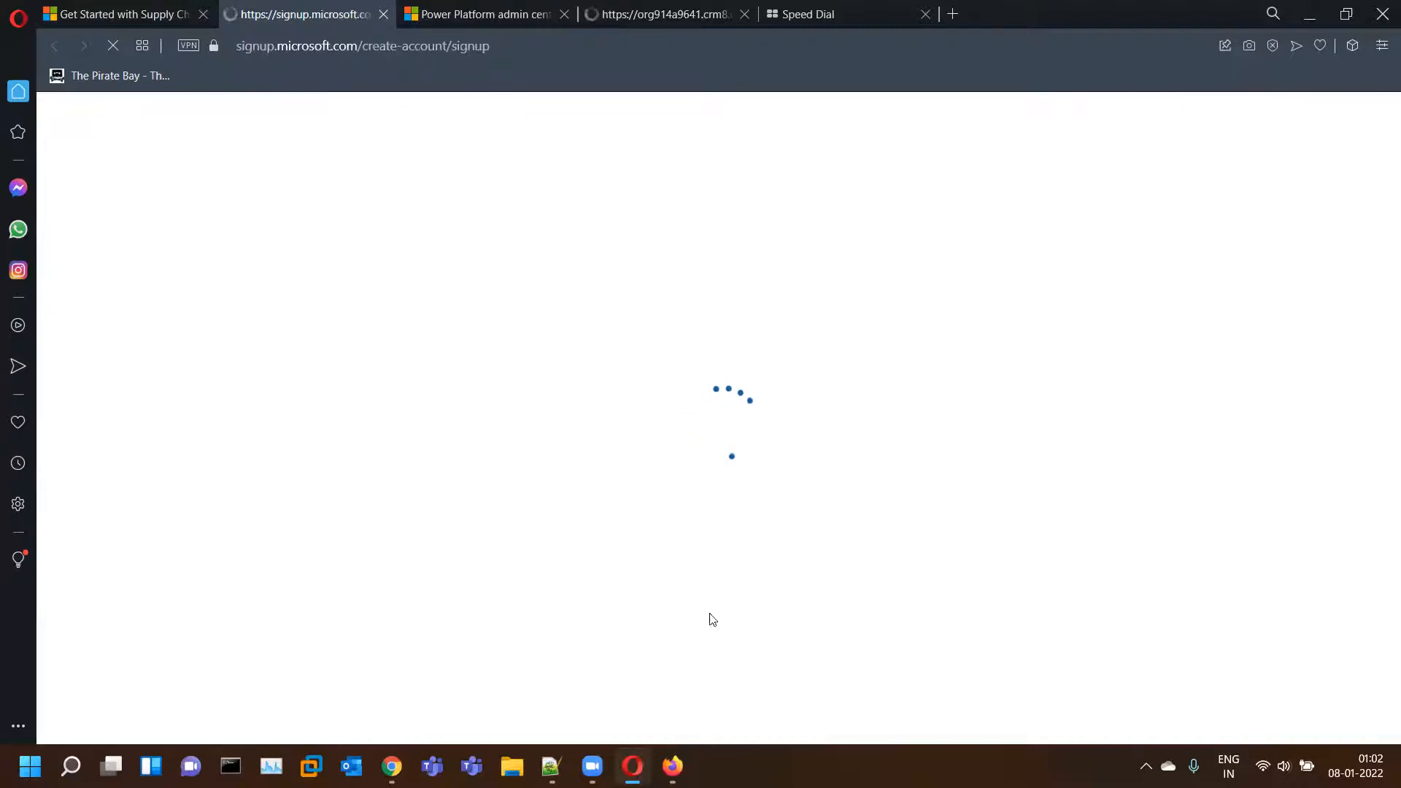
Check the get-started and loading sign-up tabs, then switch back to Power Platform admin center.
left_click(97, 17)
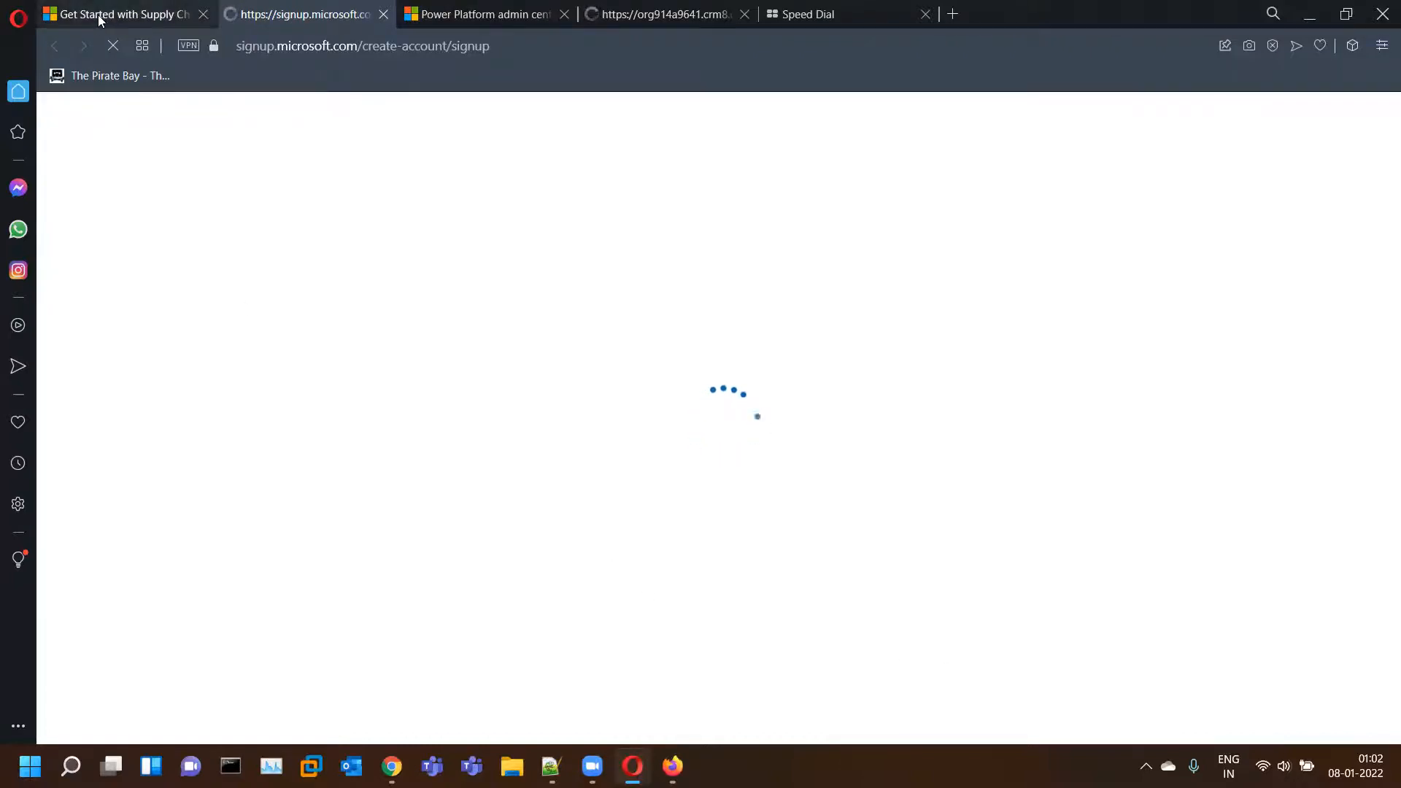
scroll(1185, 360, "up", 7)
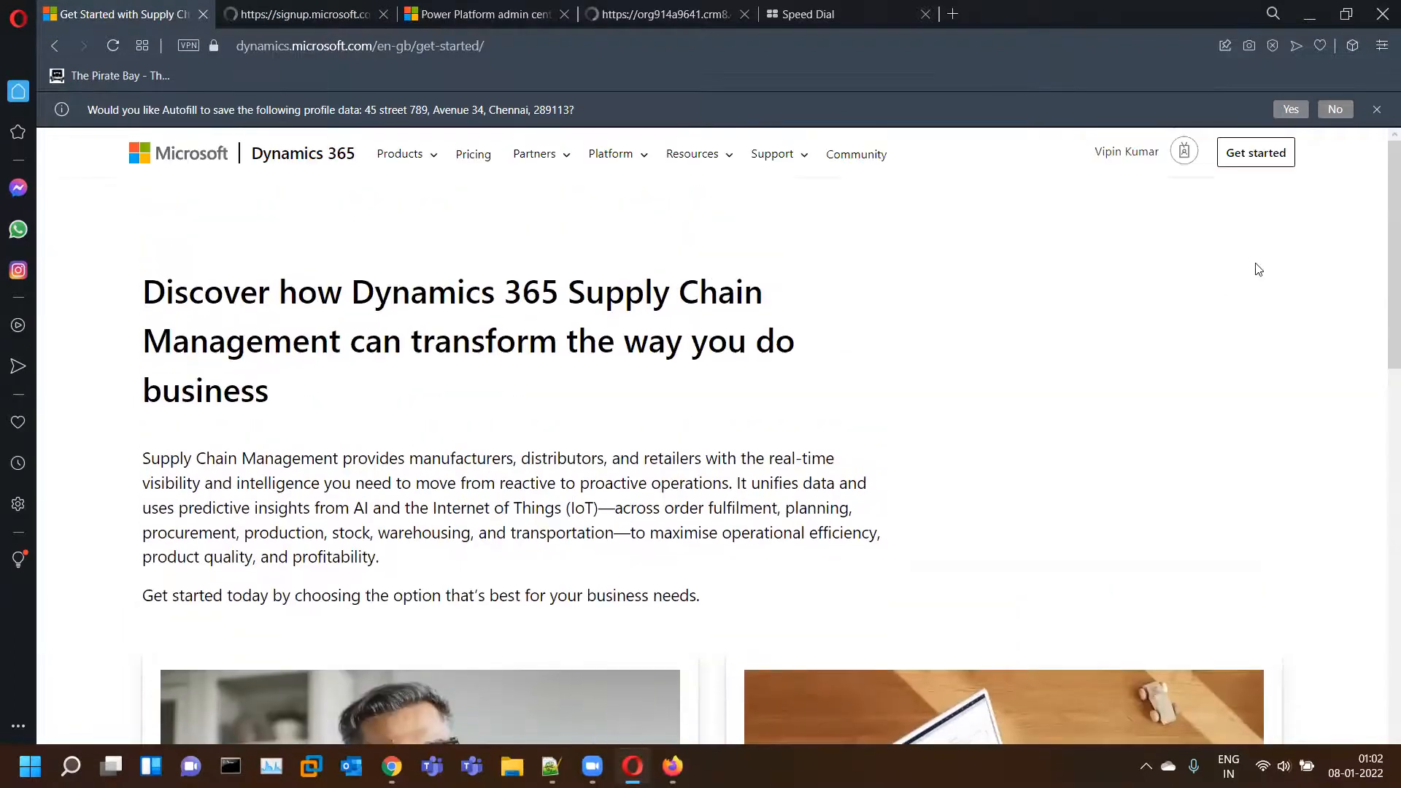
left_click(307, 14)
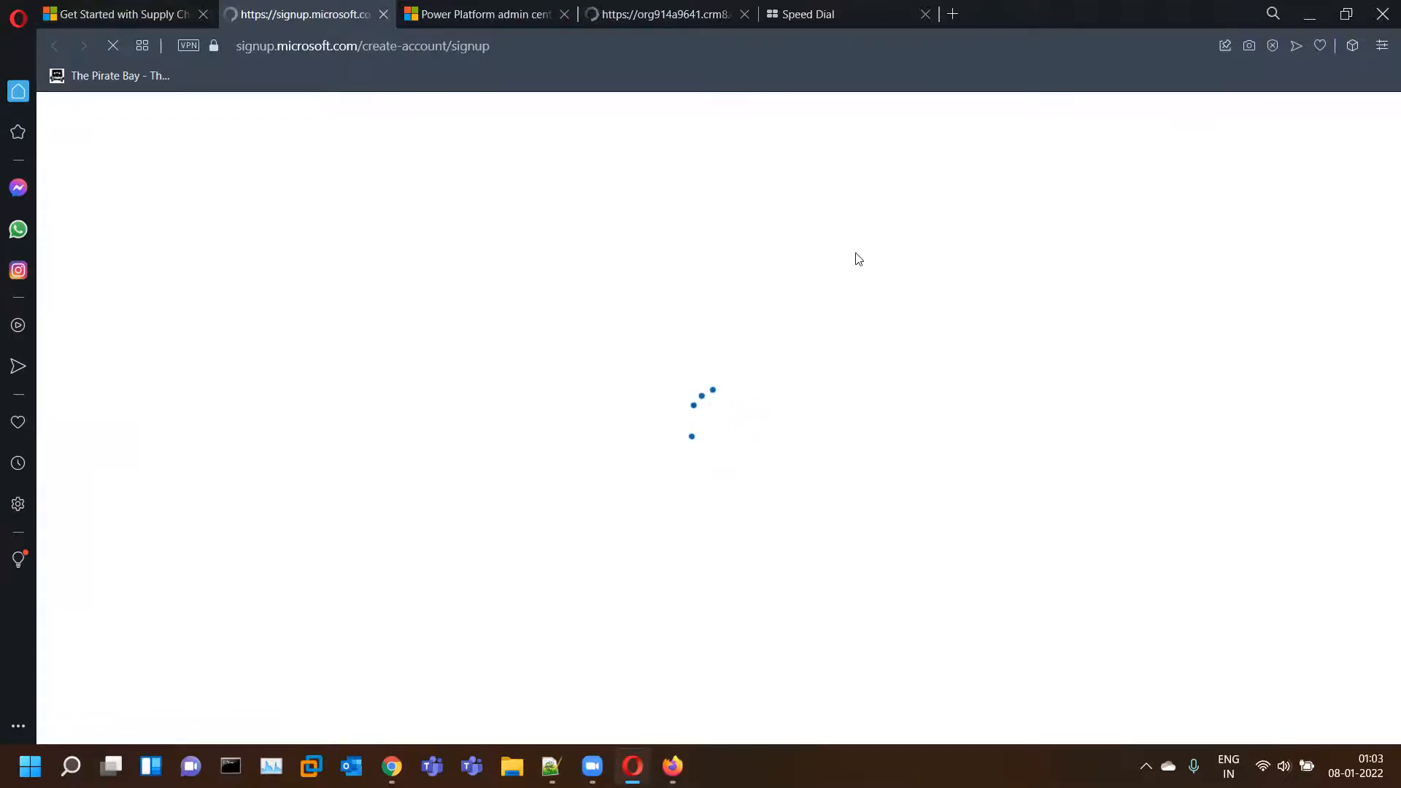
key("ctrl+Tab")
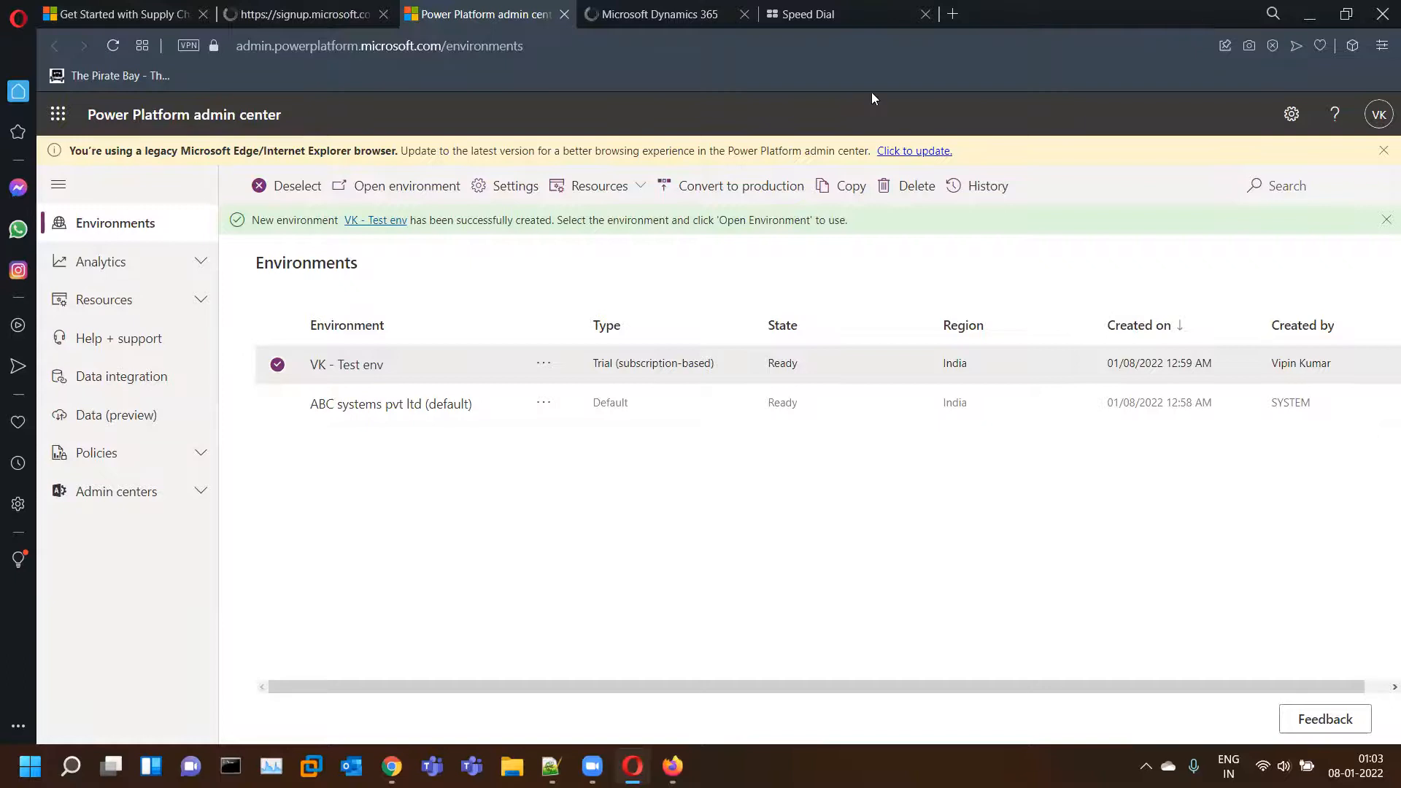
Resize the browser window and scroll through the published Dynamics 365 apps.
double_click(1196, 20)
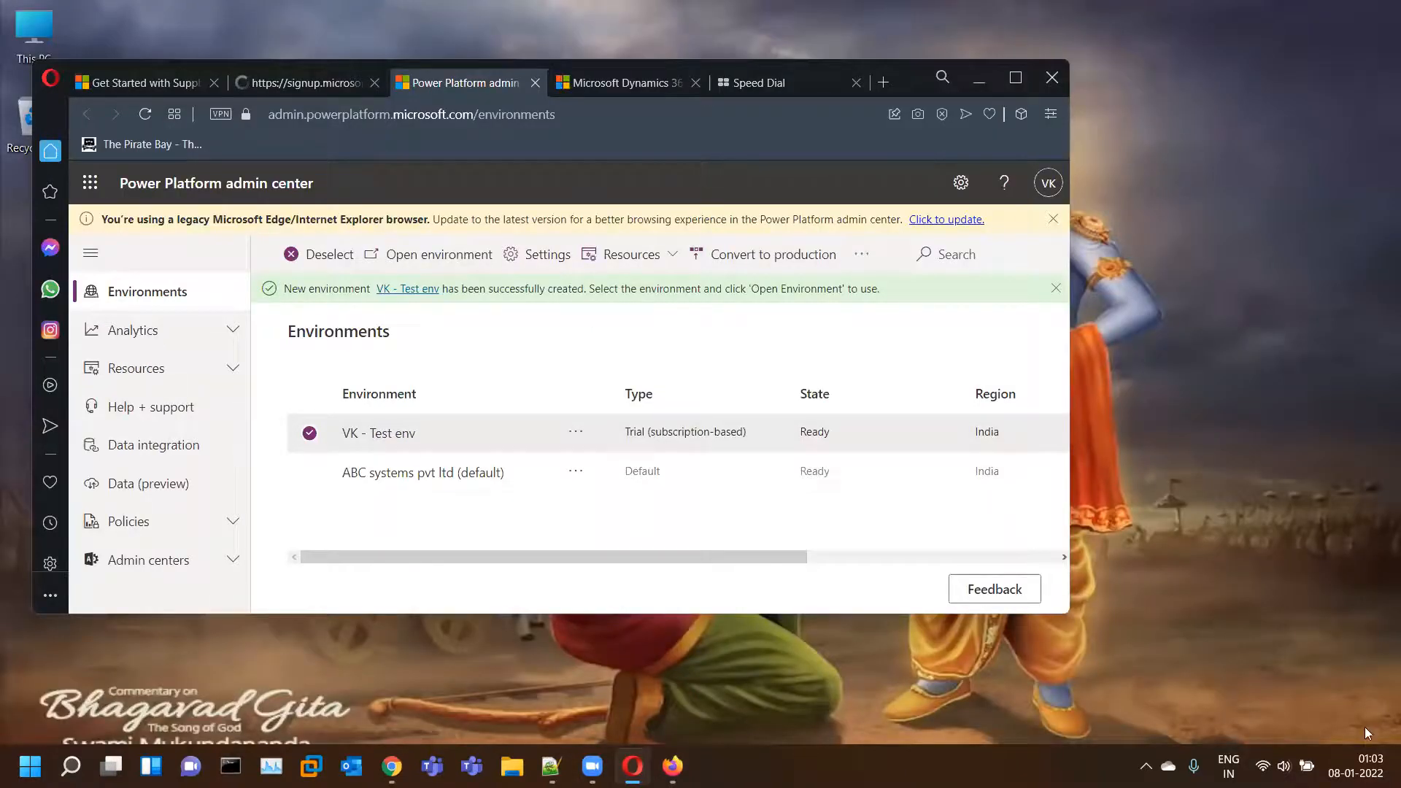
left_click_drag(1367, 733, 1376, 732)
left_click(660, 83)
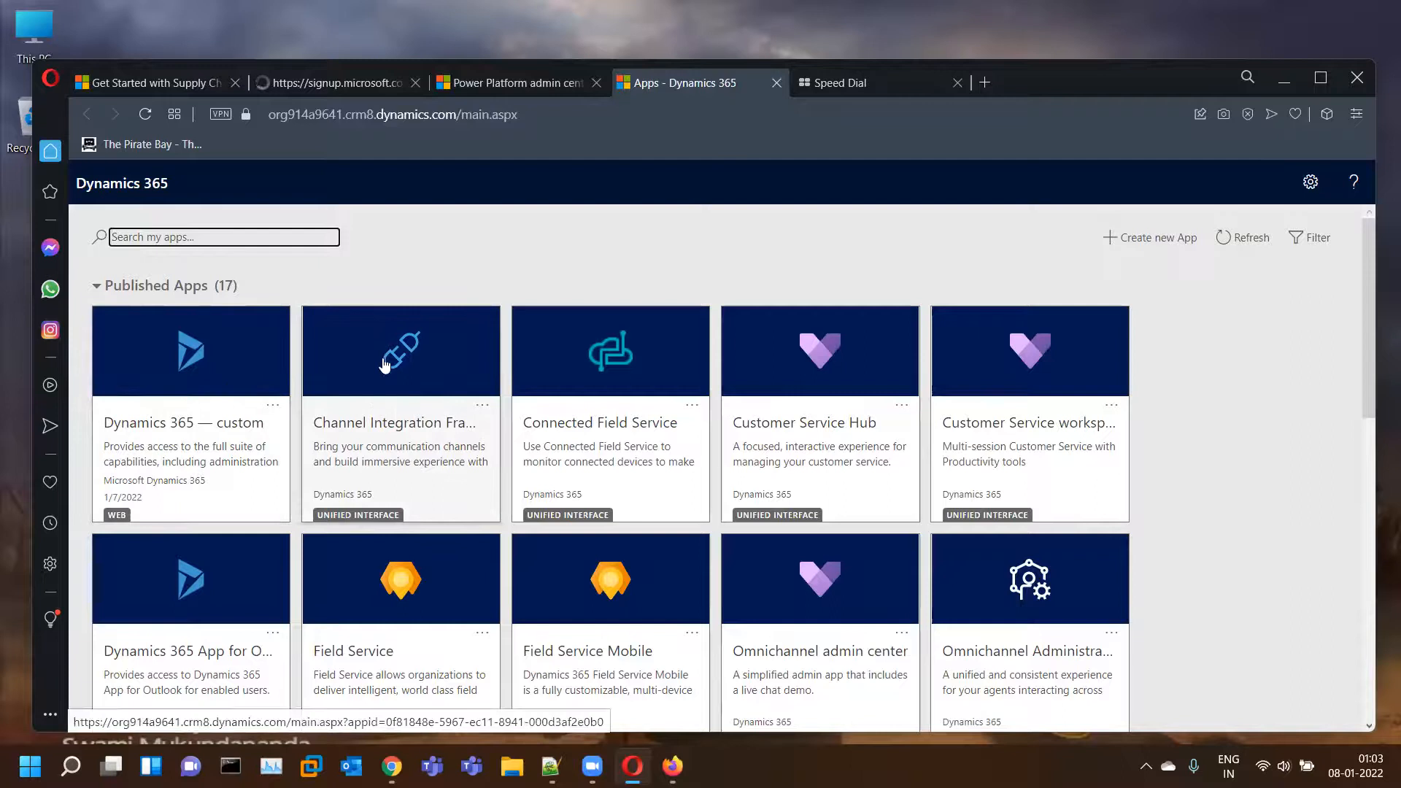
scroll(527, 406, "down", 7)
scroll(528, 406, "down", 3)
scroll(527, 406, "up", 2)
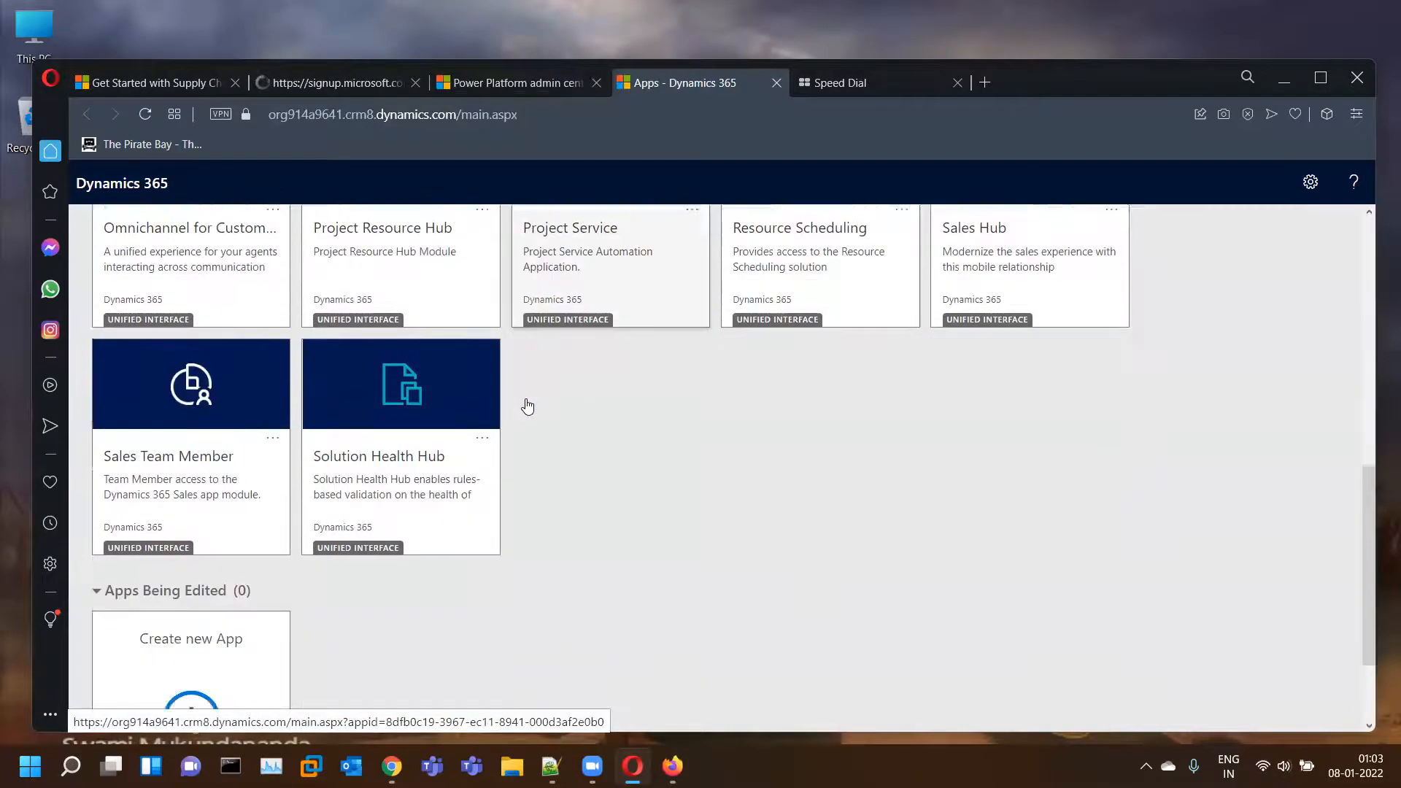
scroll(528, 406, "down", 2)
scroll(529, 406, "up", 2)
scroll(529, 407, "up", 8)
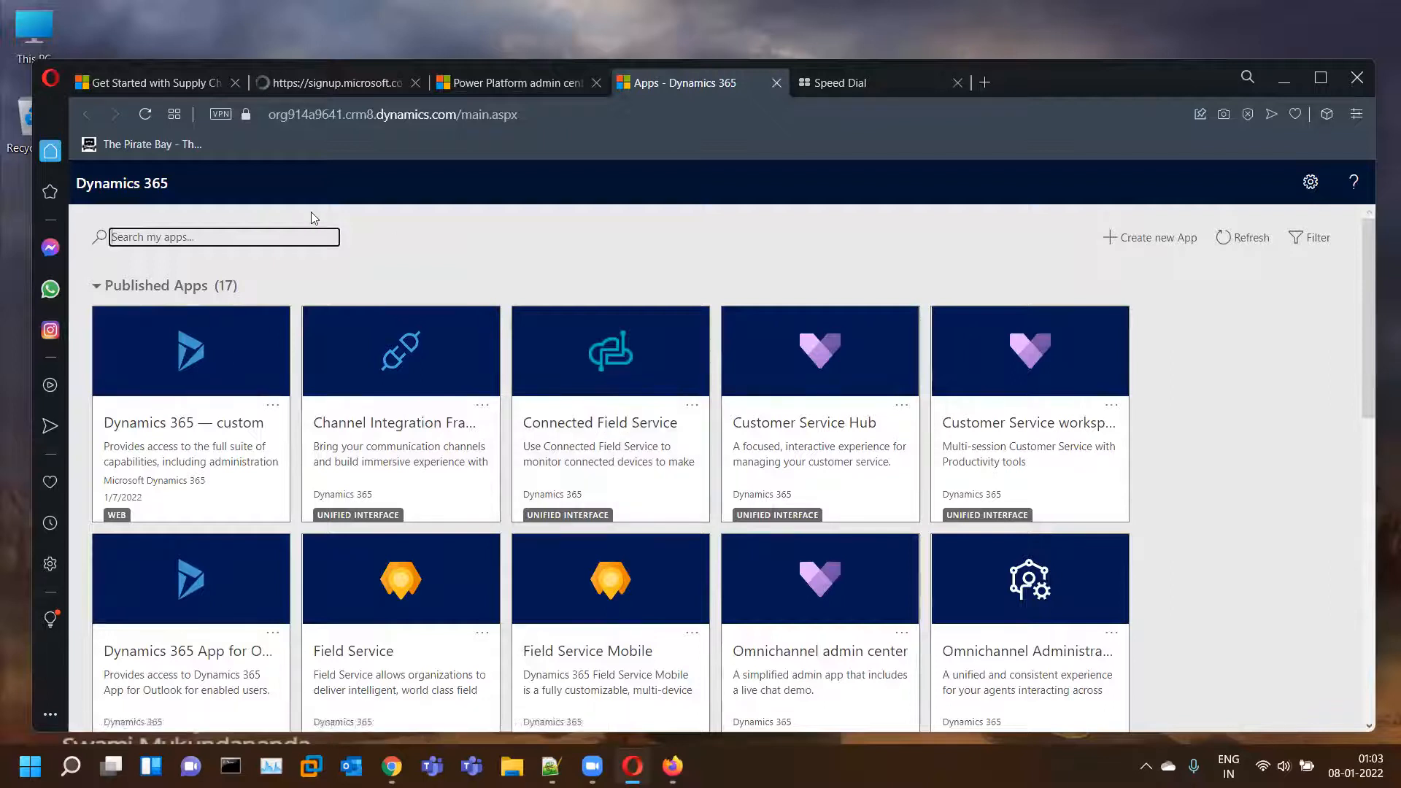
Glance at the sign-up and get-started tabs, then close the 'Apps - Dynamics 365' tab.
left_click(306, 81)
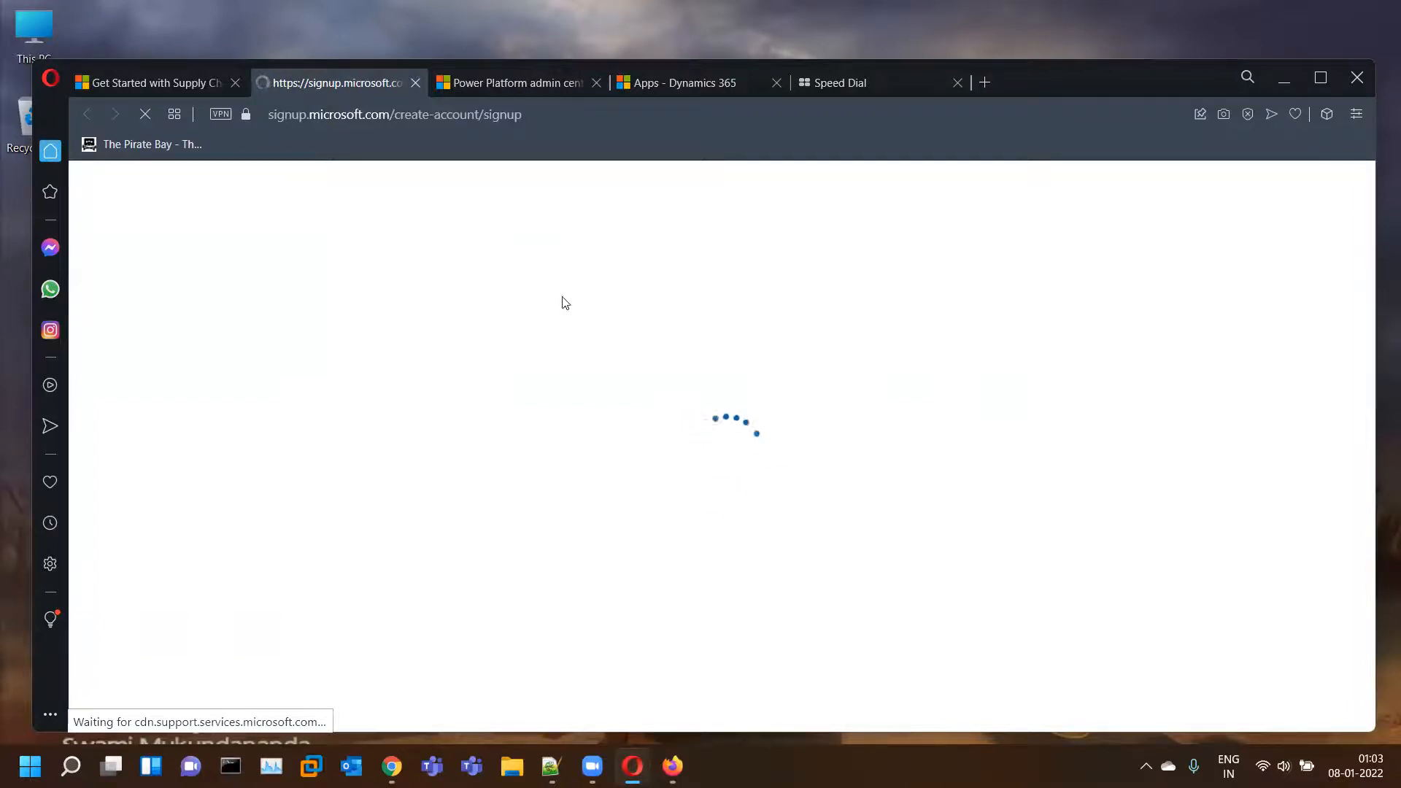
left_click(186, 83)
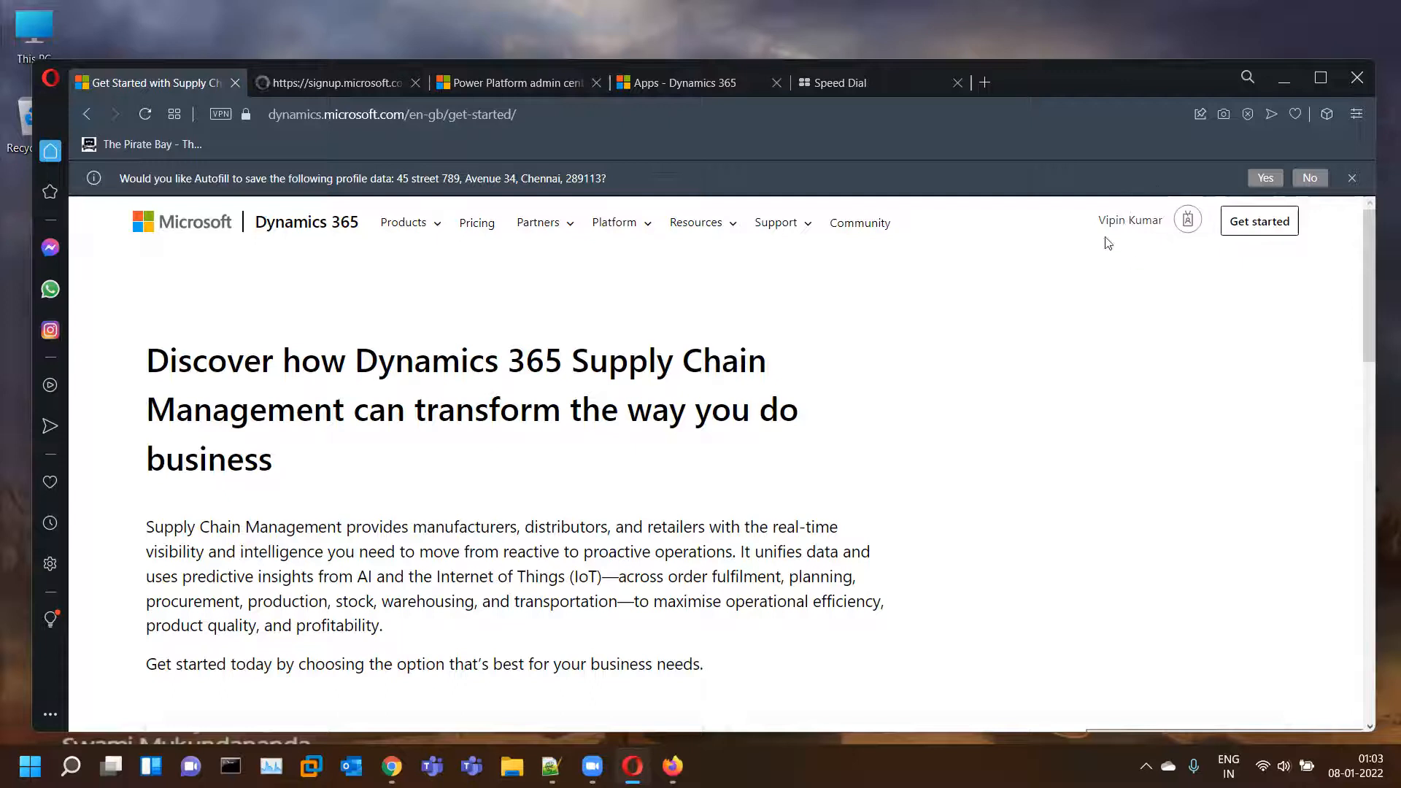
left_click(351, 81)
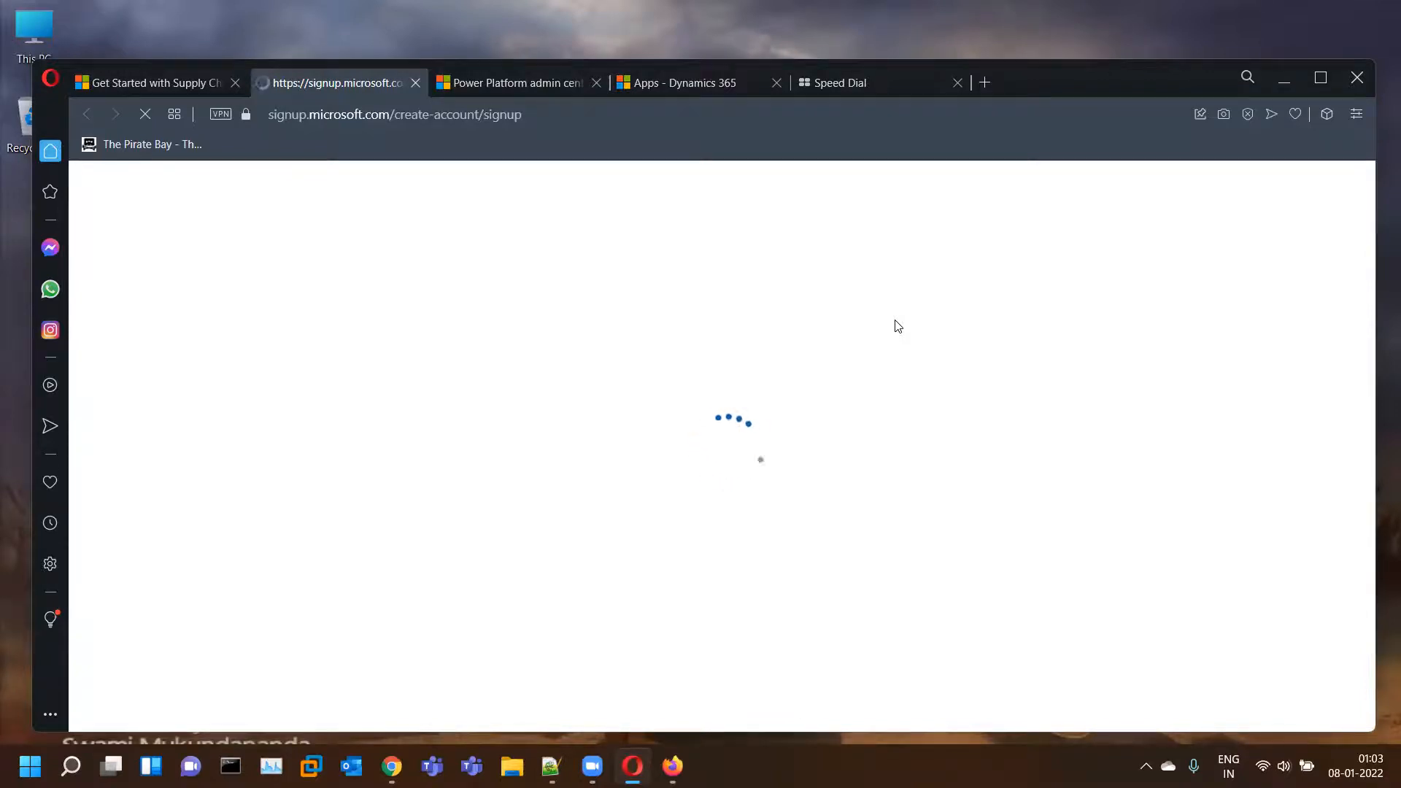
left_click(701, 84)
scroll(769, 448, "down", 6)
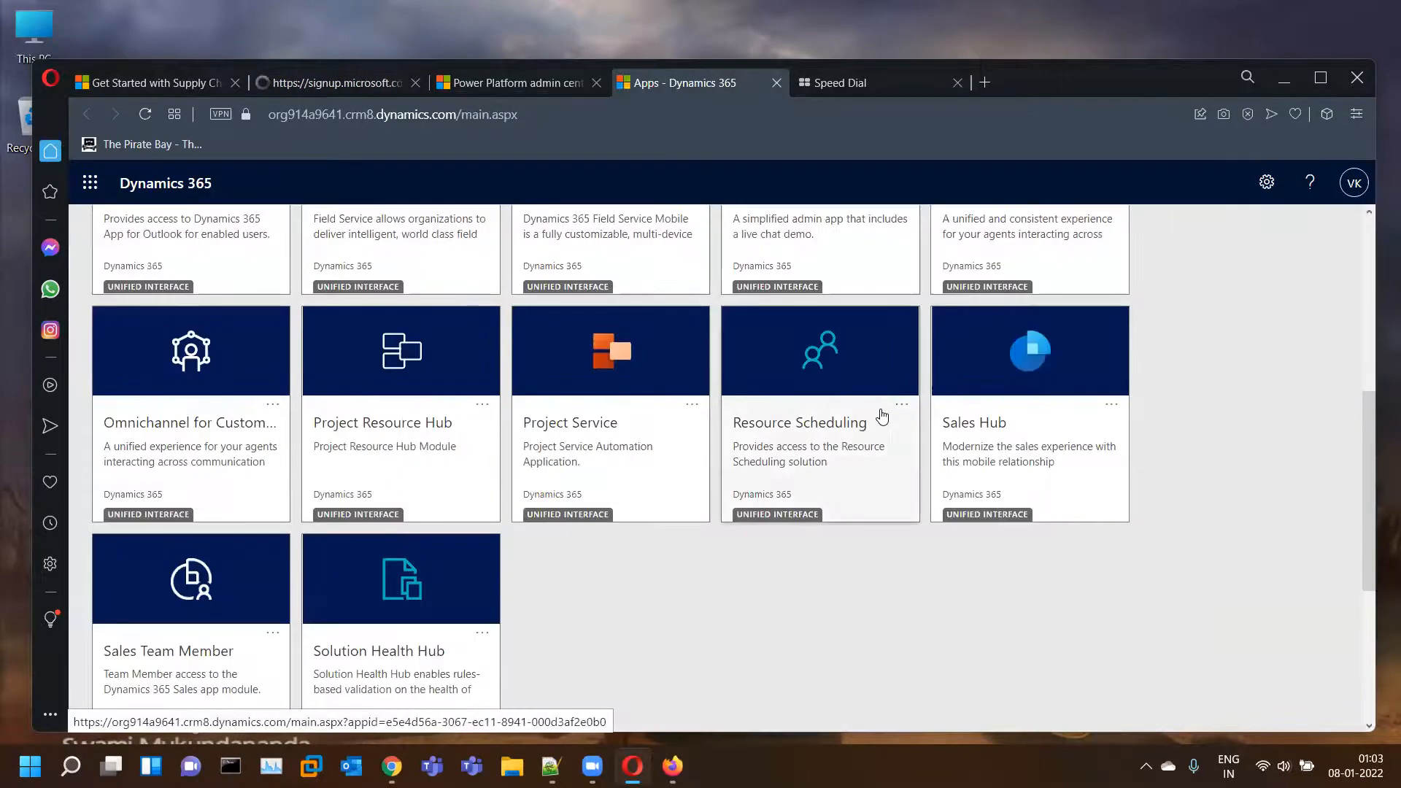
scroll(869, 455, "up", 6)
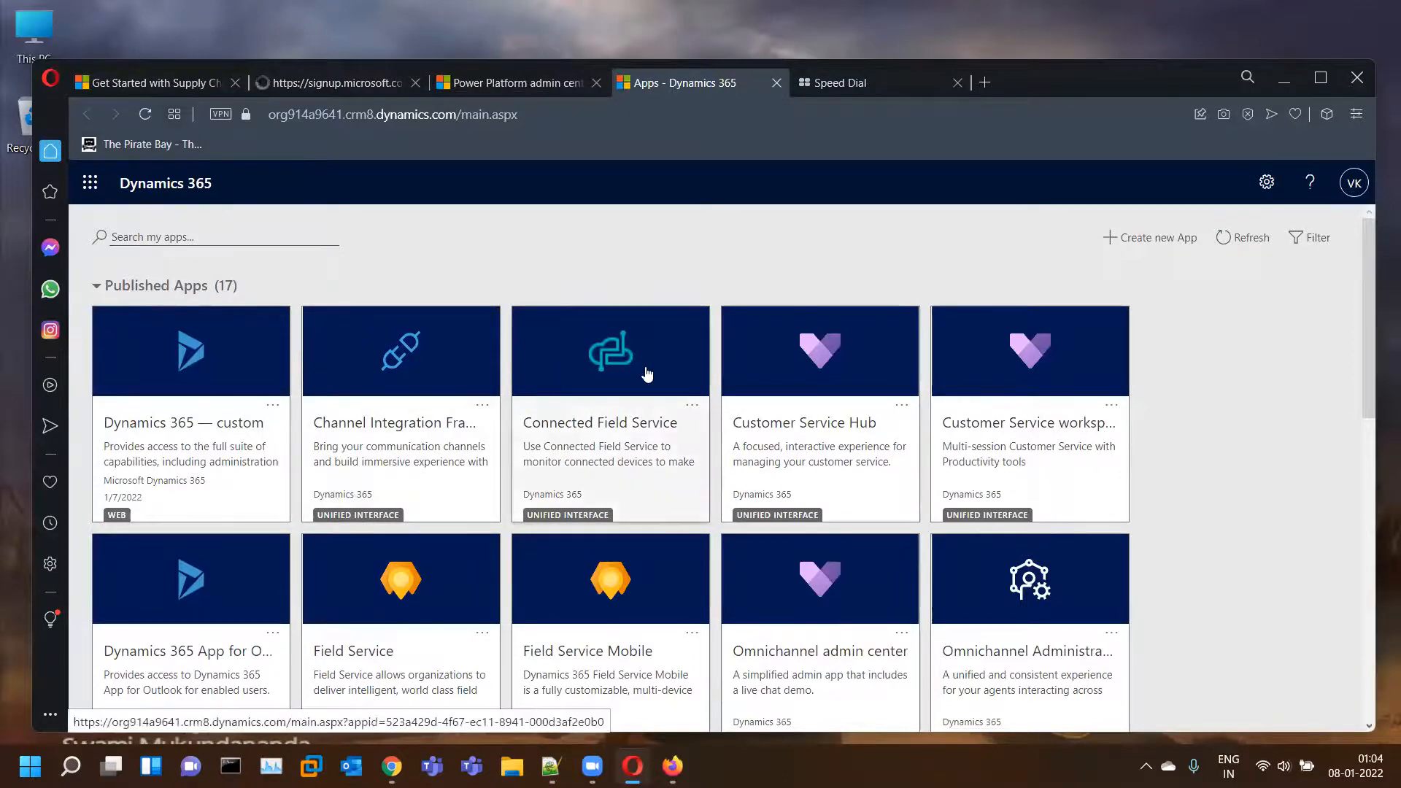
scroll(653, 378, "down", 6)
scroll(654, 377, "down", 6)
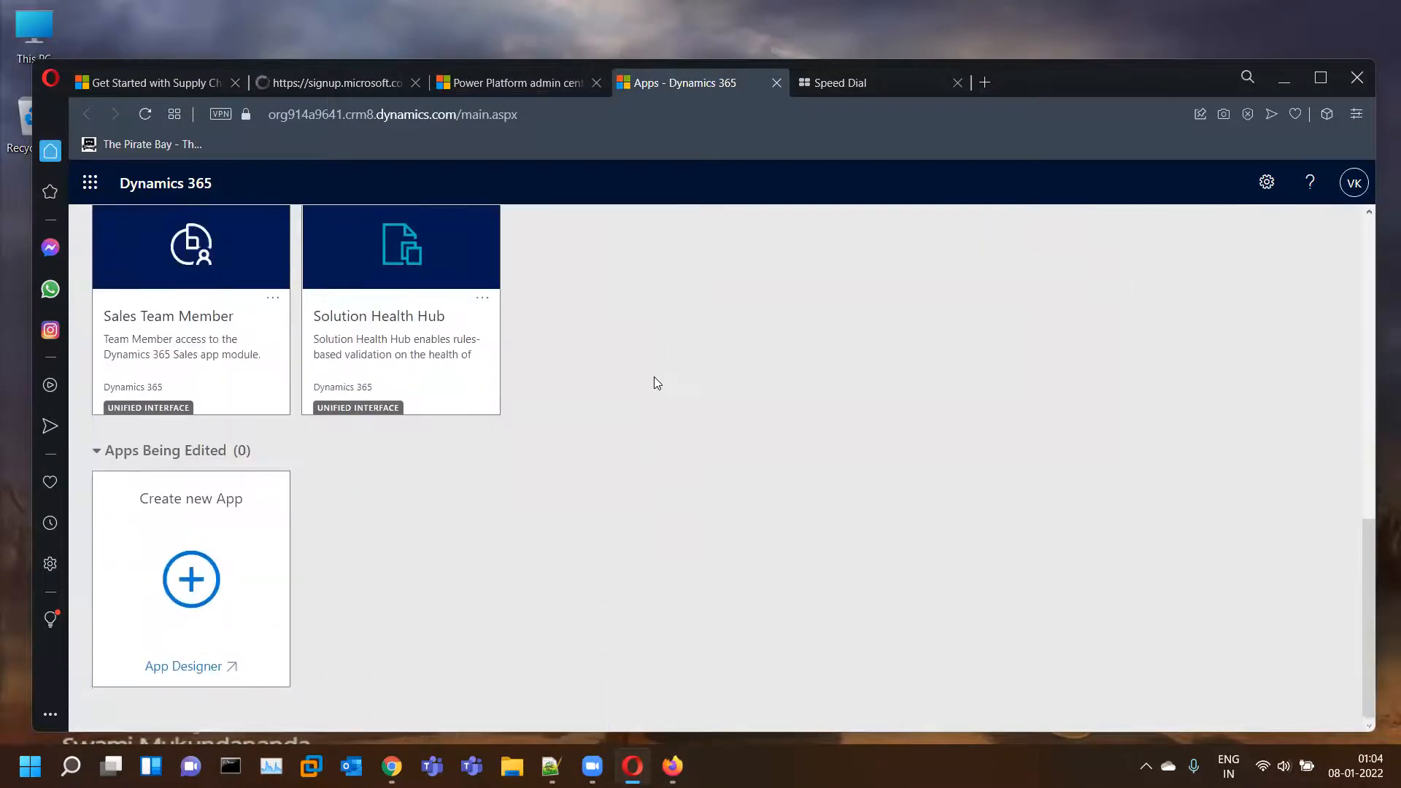
scroll(653, 376, "up", 8)
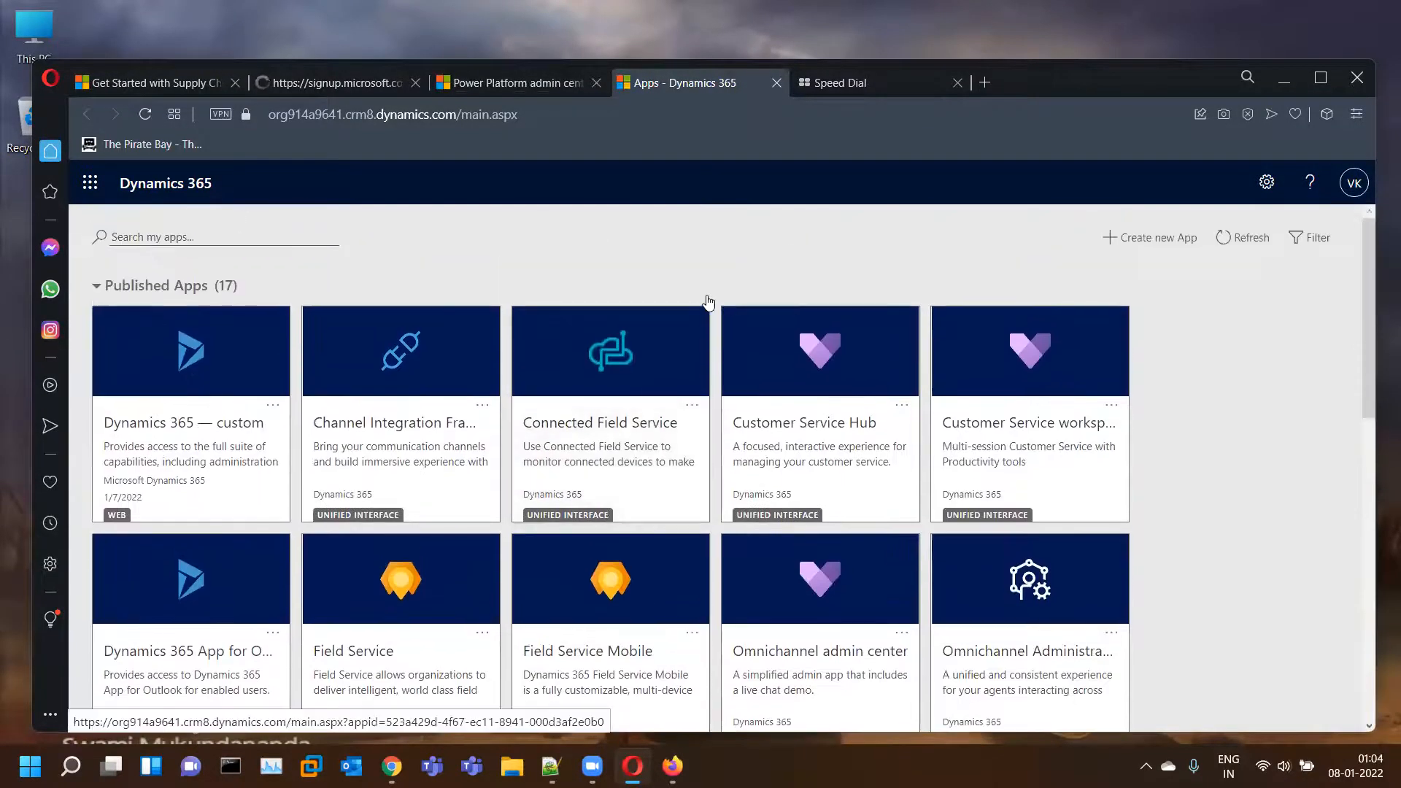
left_click(776, 84)
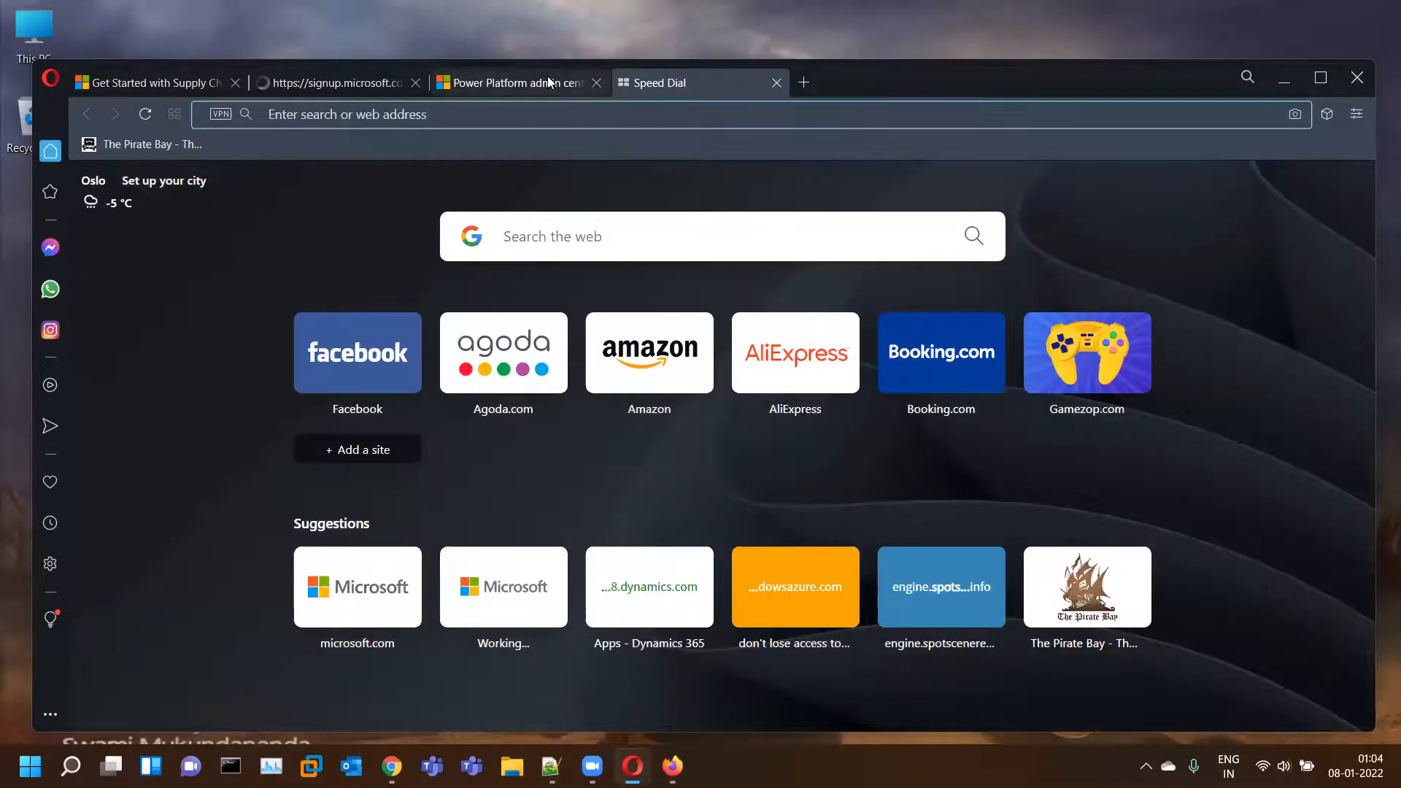
Close the Power Platform admin center tab and go back to the loading signup.microsoft.com tab.
left_click(548, 81)
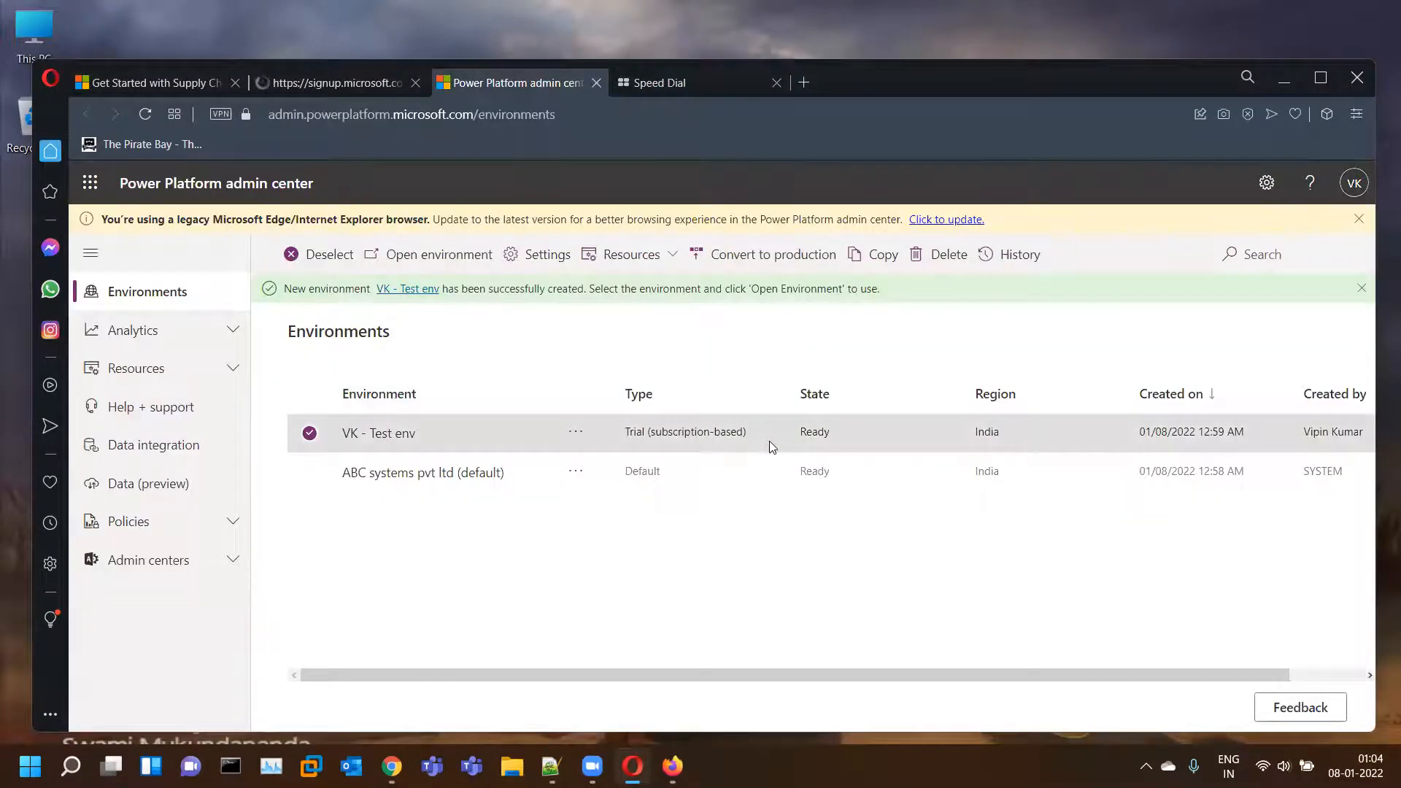
left_click(596, 83)
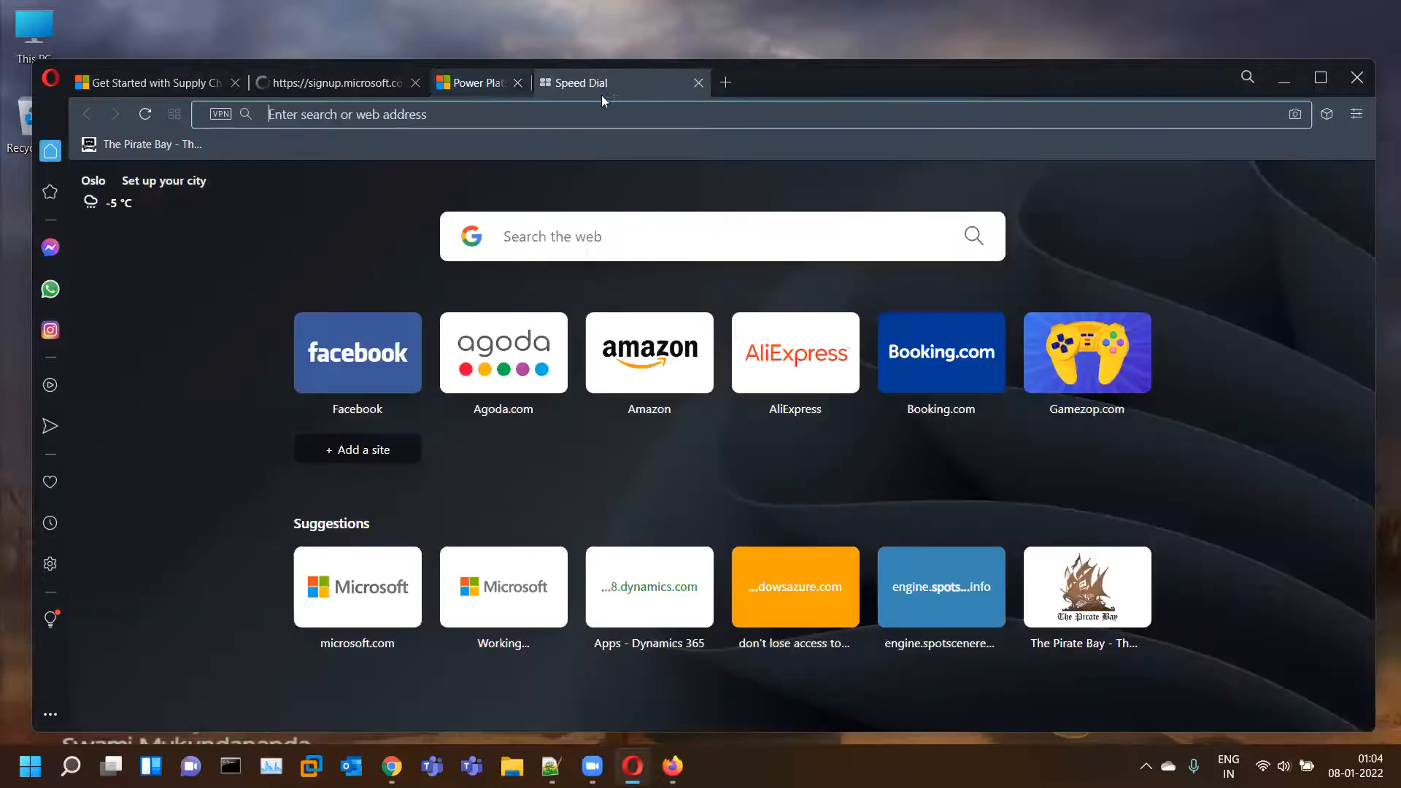
left_click(332, 83)
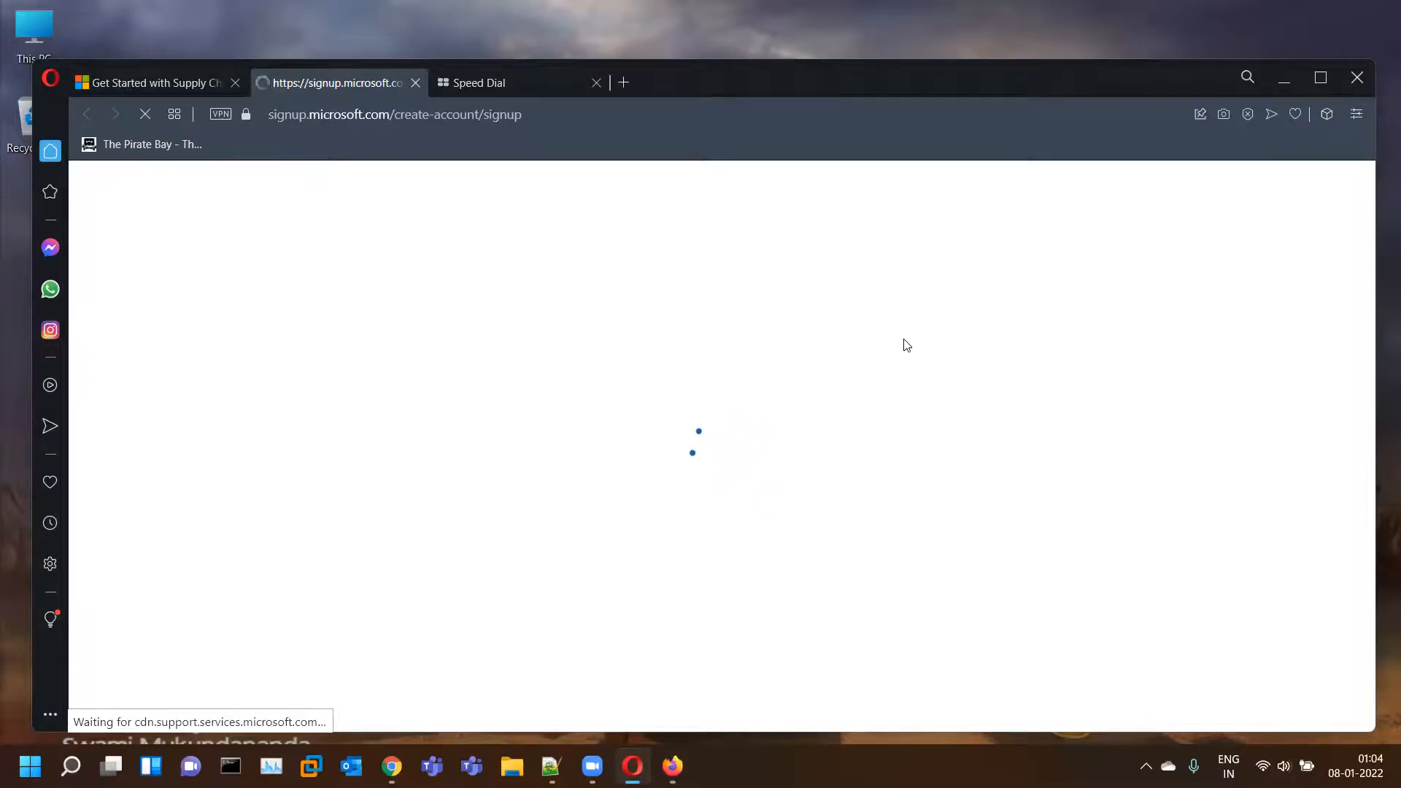
Start the free trial again, close the duplicate sign-up tab, and maximize the browser window.
left_click(177, 84)
scroll(1148, 428, "down", 8)
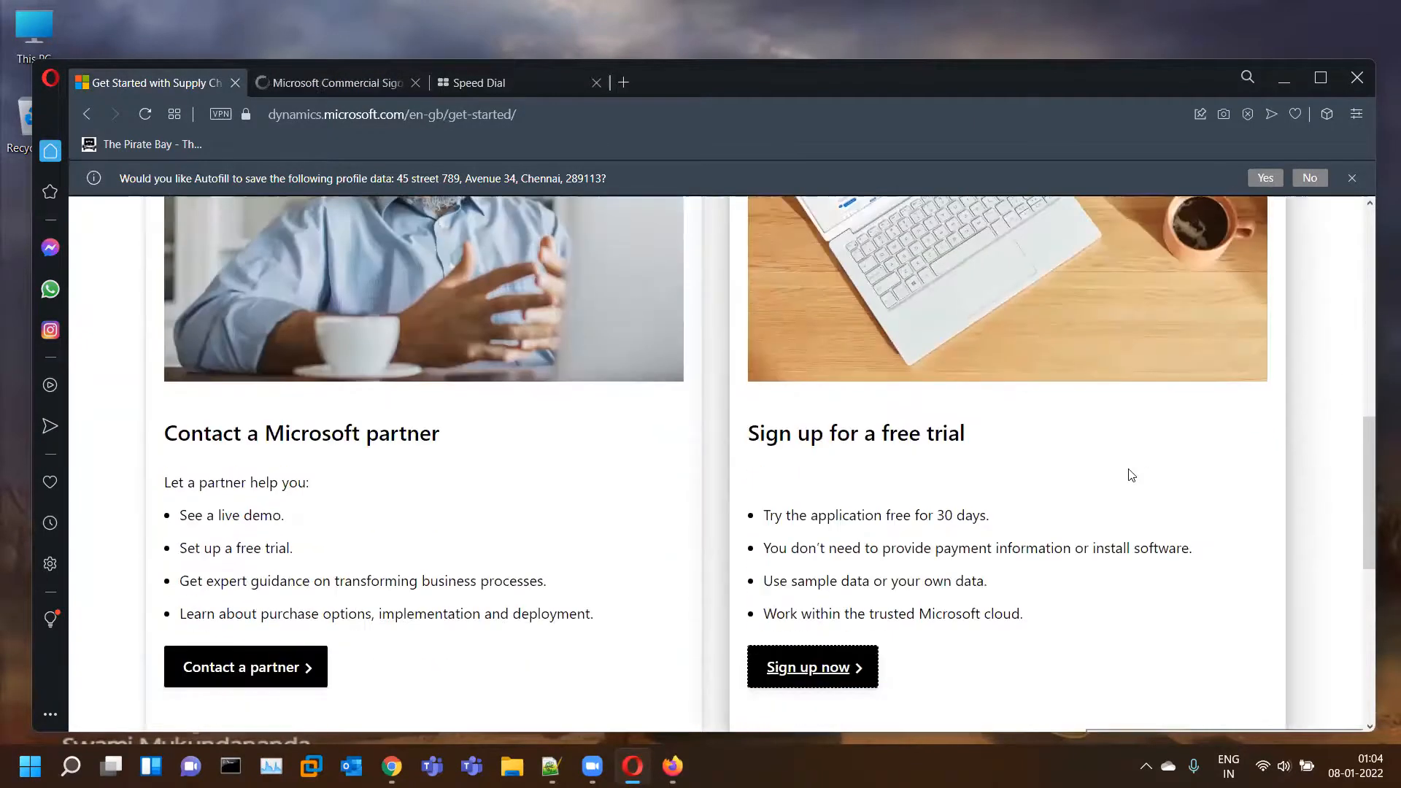
left_click(832, 669)
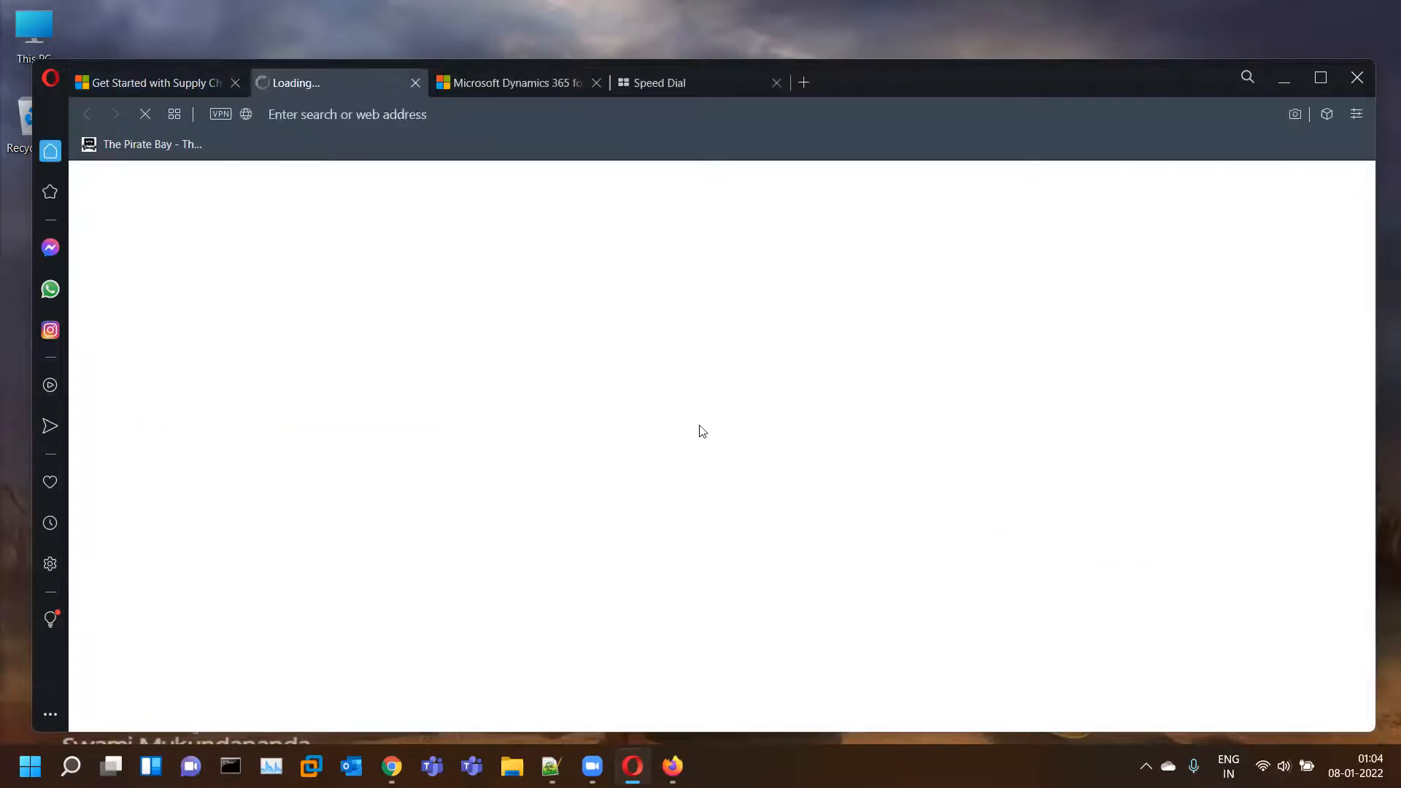
left_click(518, 89)
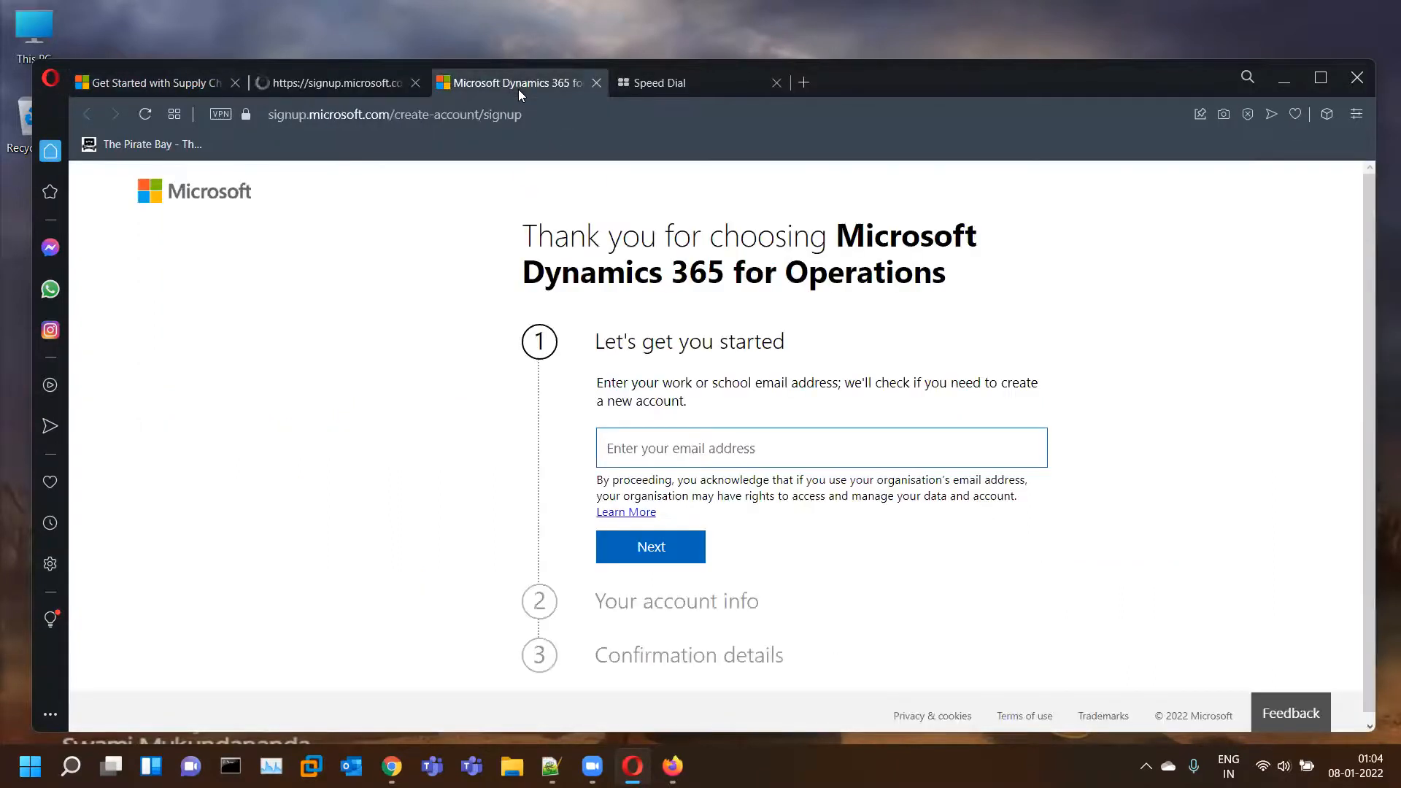
left_click(400, 79)
left_click(414, 84)
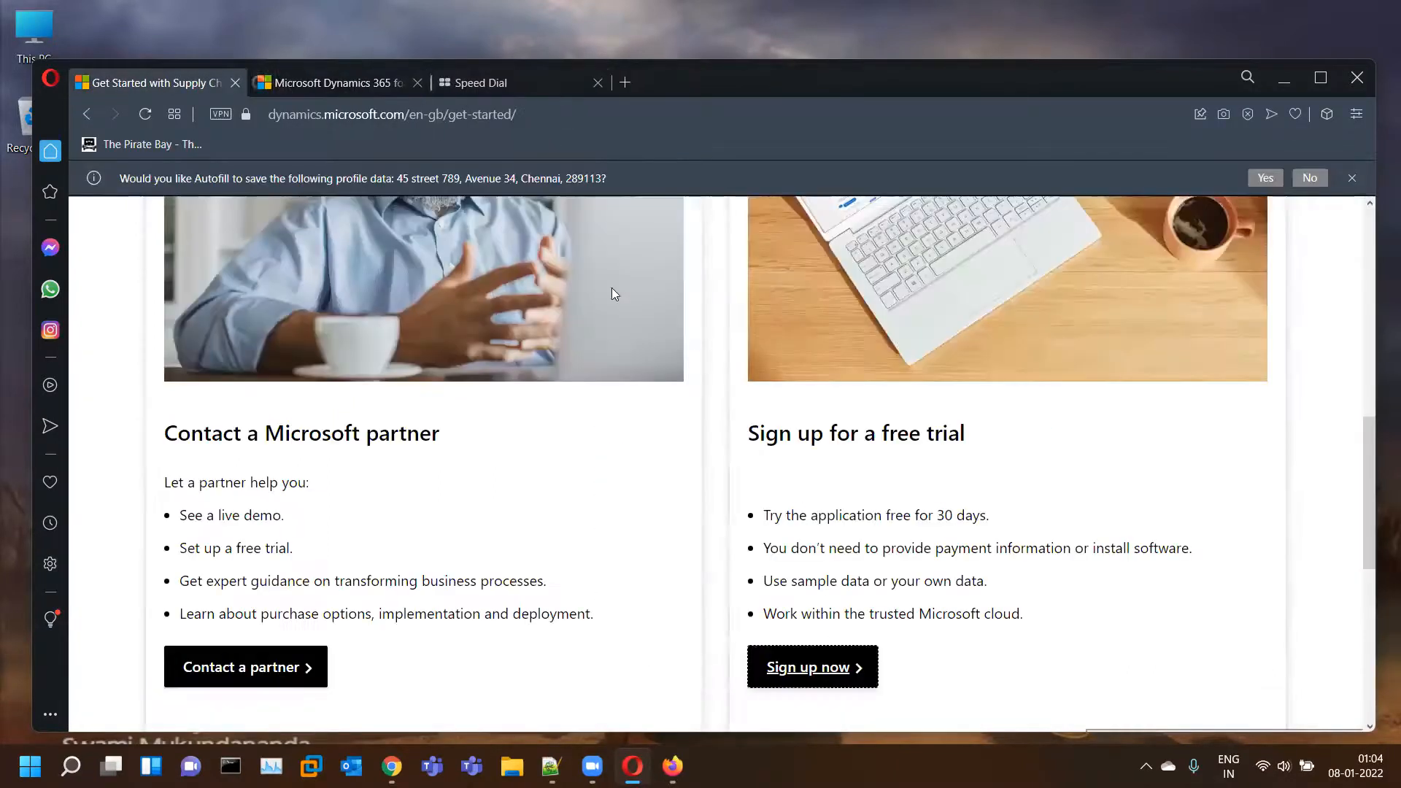
left_click(350, 91)
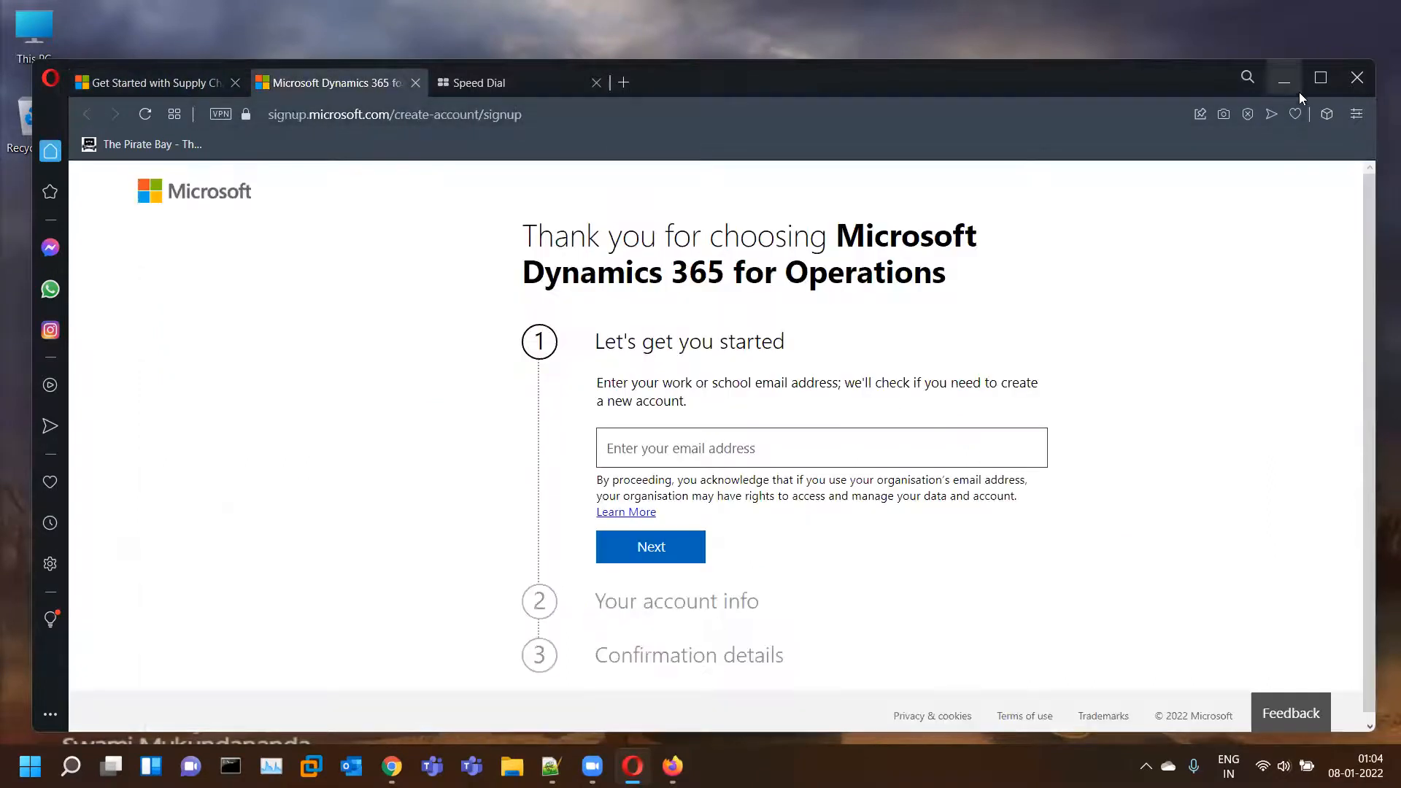
left_click(1320, 79)
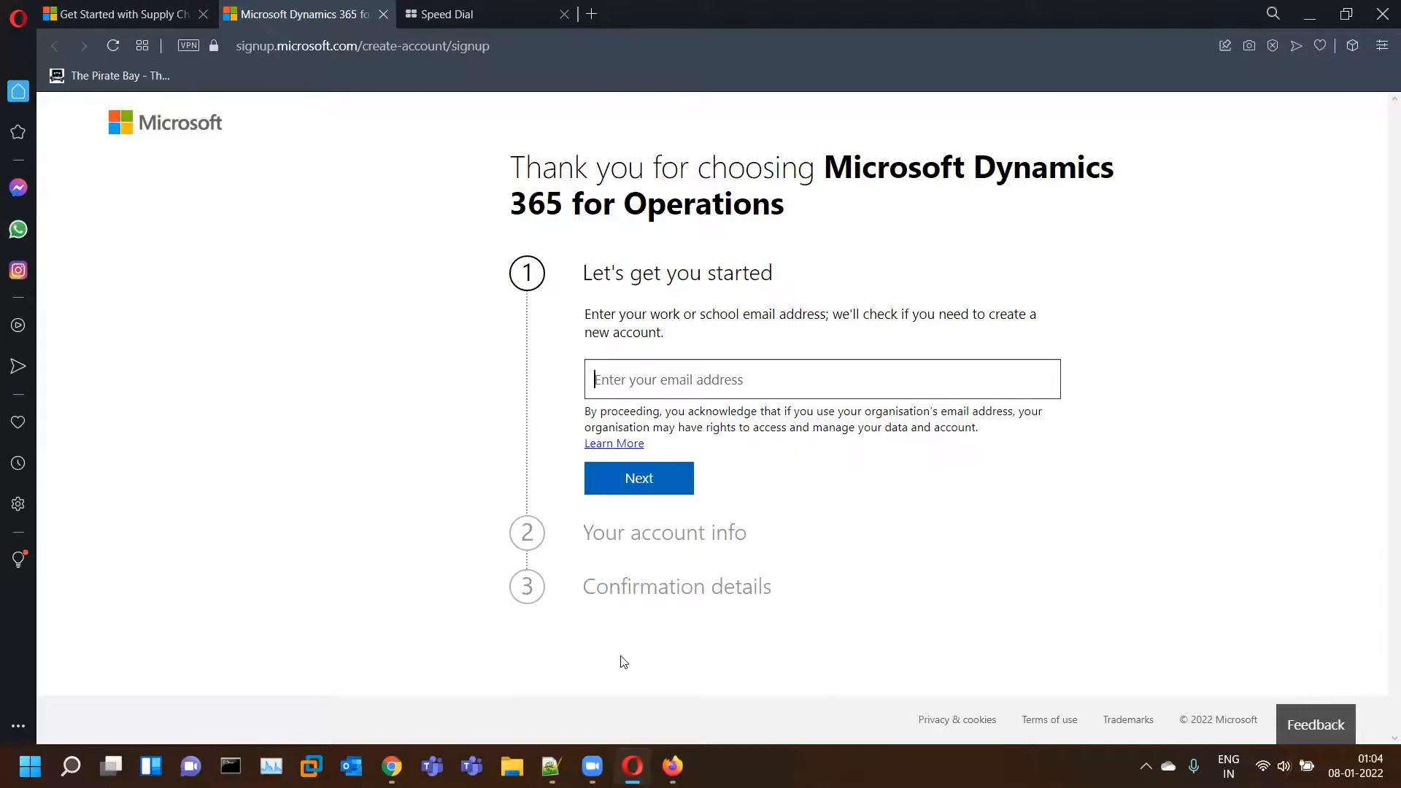
Paste the account email copied from Notepad++, submit it, and sign in with the existing account.
left_click(551, 766)
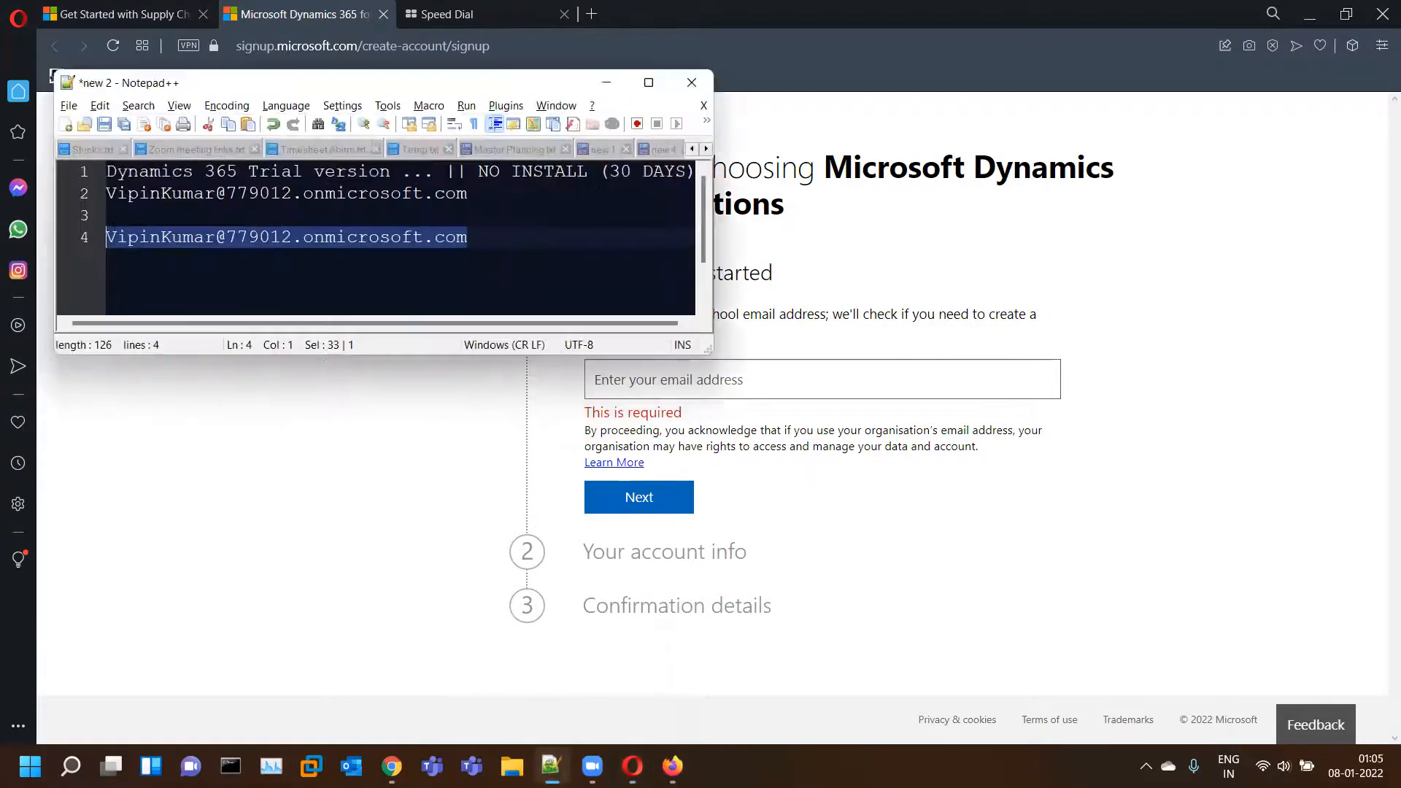
right_click(290, 235)
left_click(329, 263)
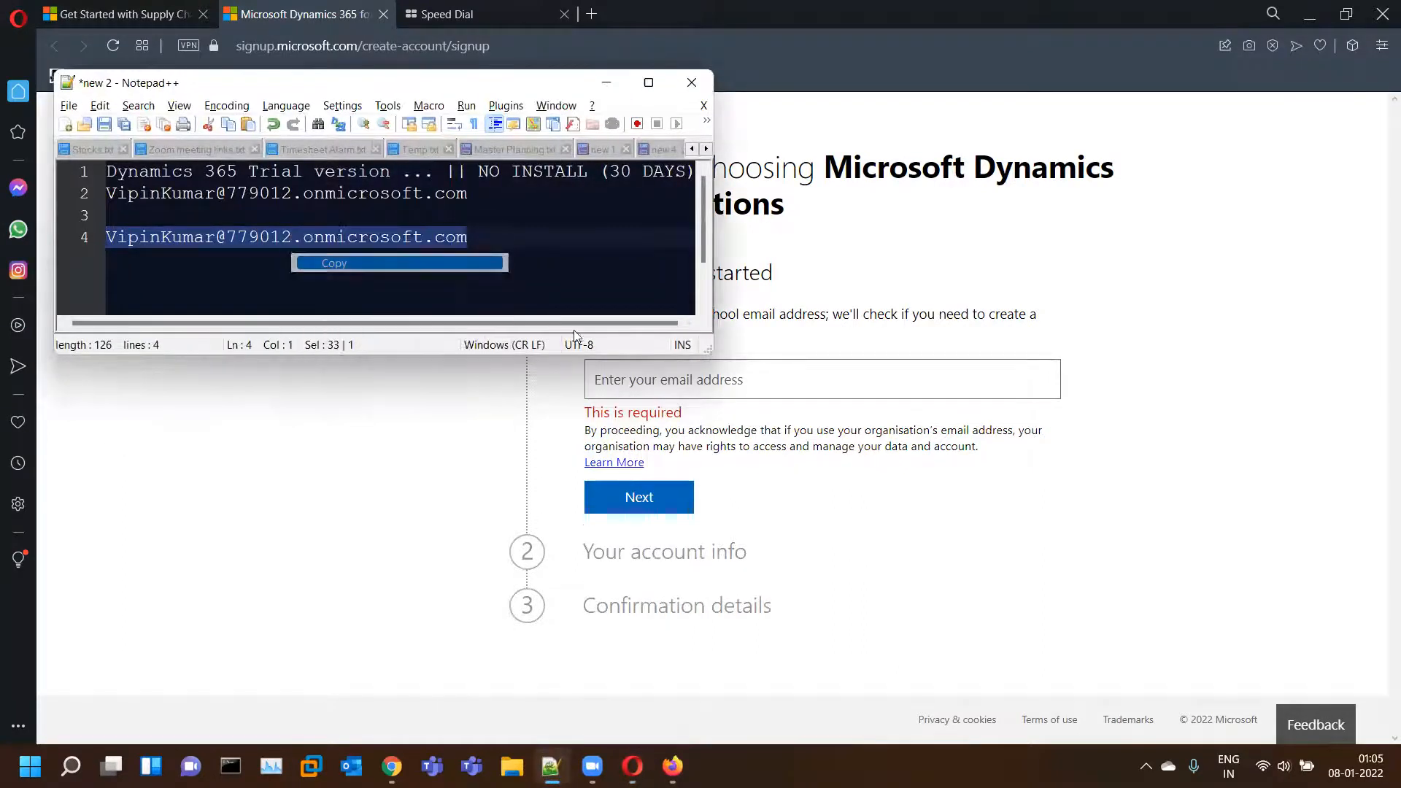
left_click(772, 380)
key("ctrl+v")
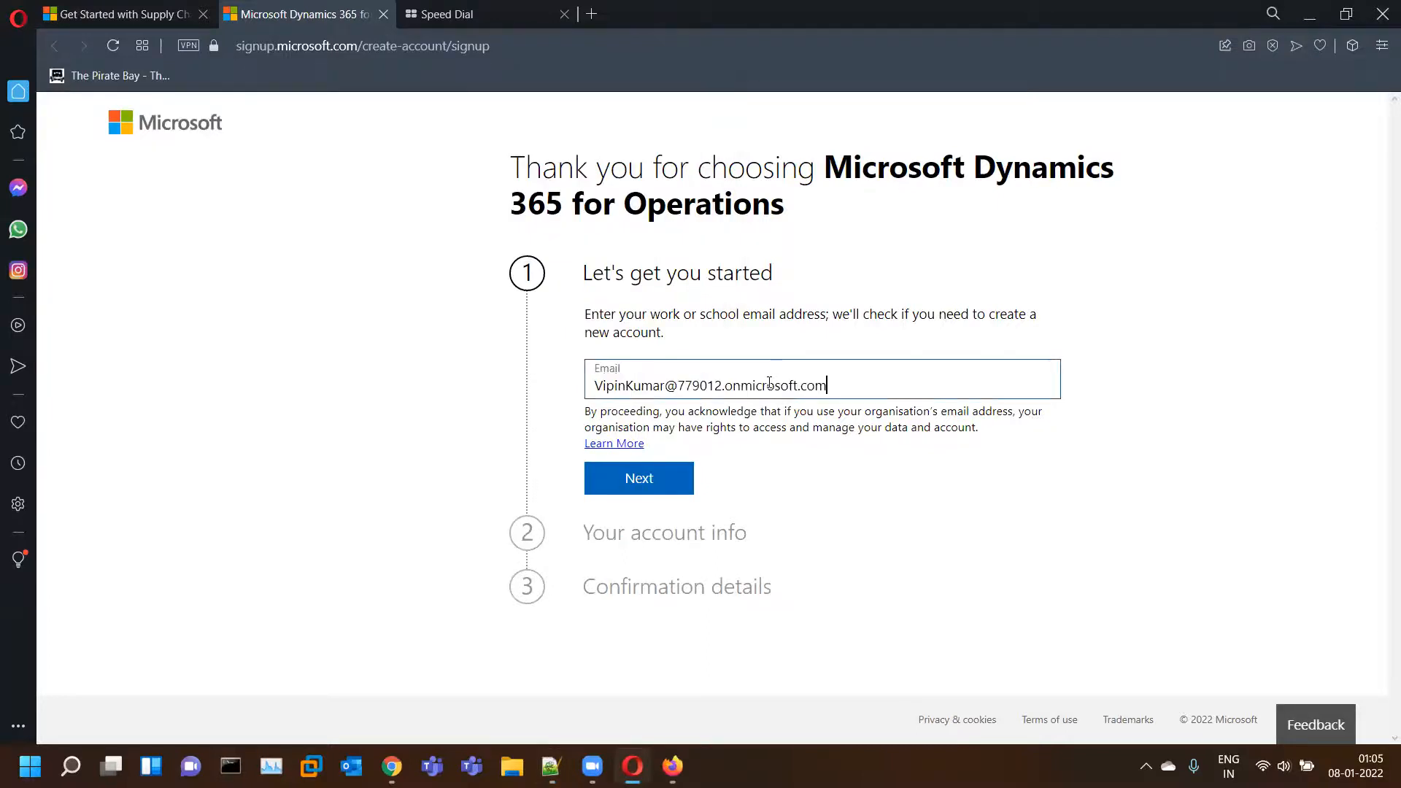
left_click(654, 478)
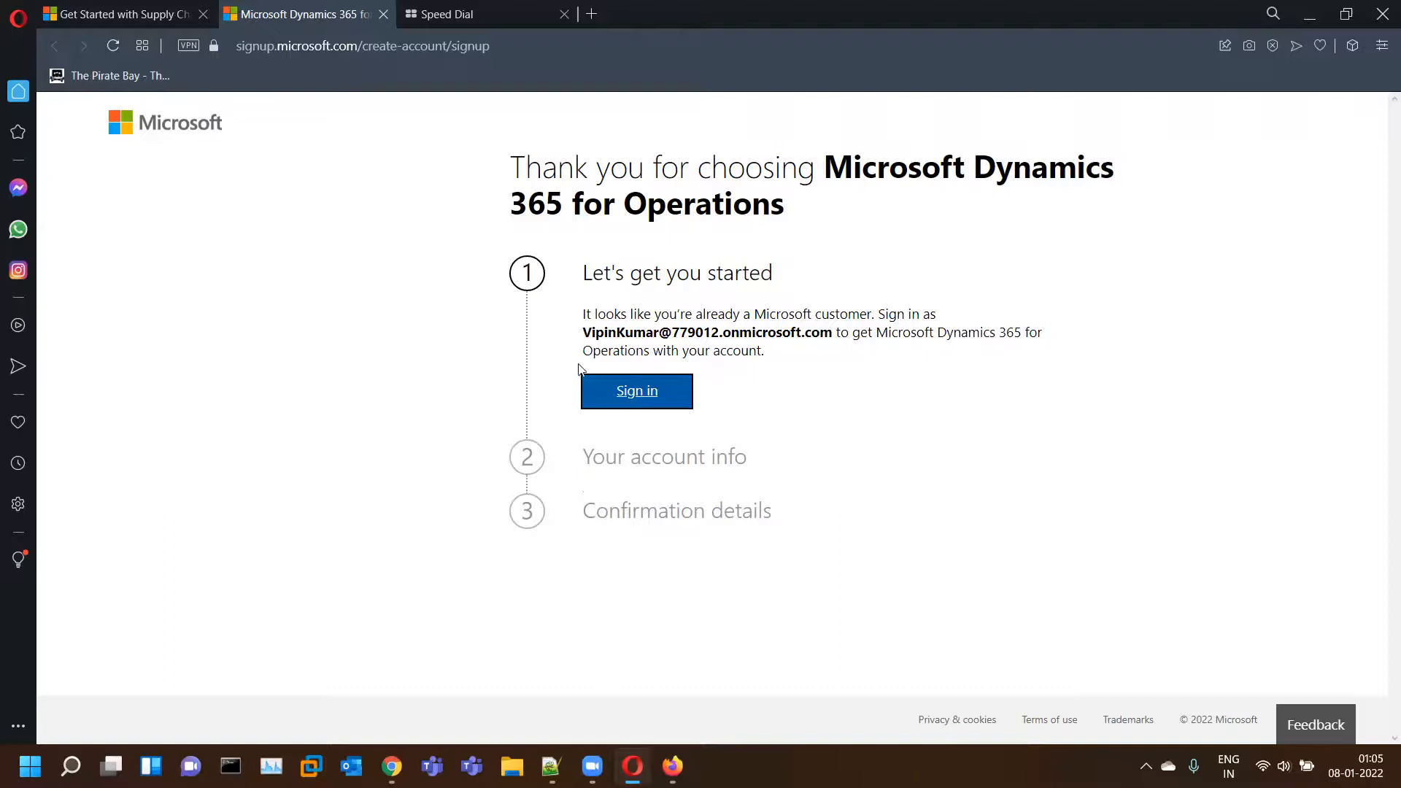
left_click(641, 402)
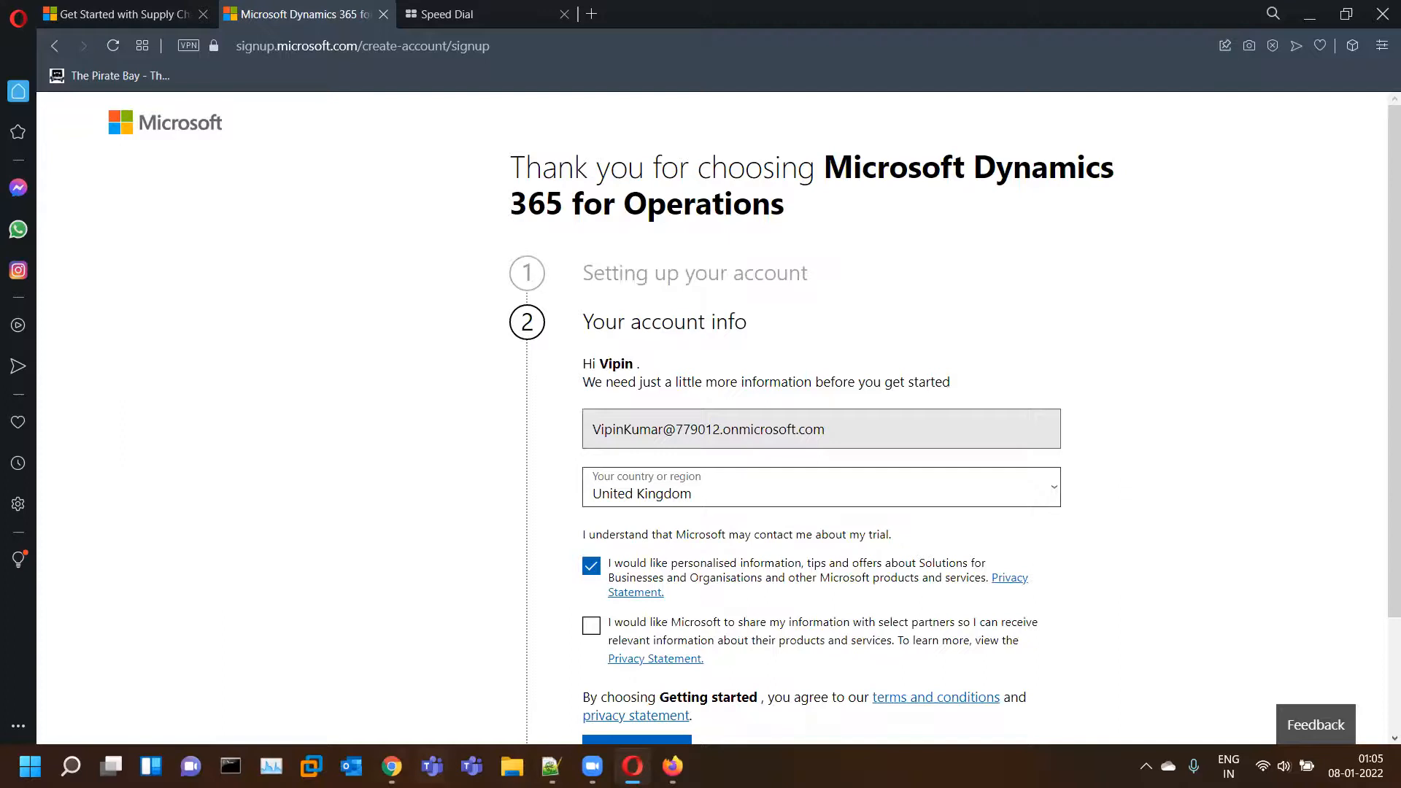
Reselect the email line in the Notepad++ notes and return to the sign-up page.
left_click(551, 766)
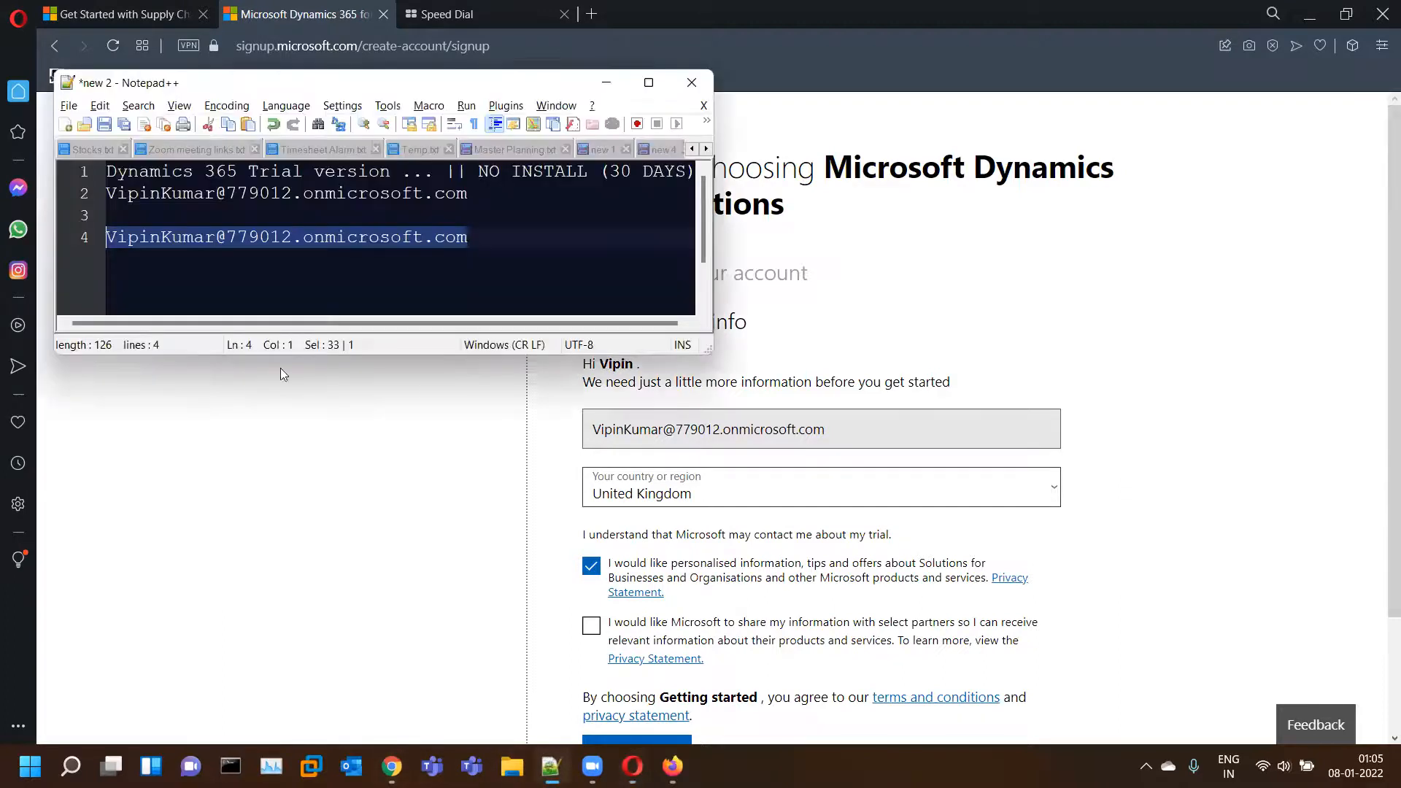
left_click(276, 252)
triple_click(412, 236)
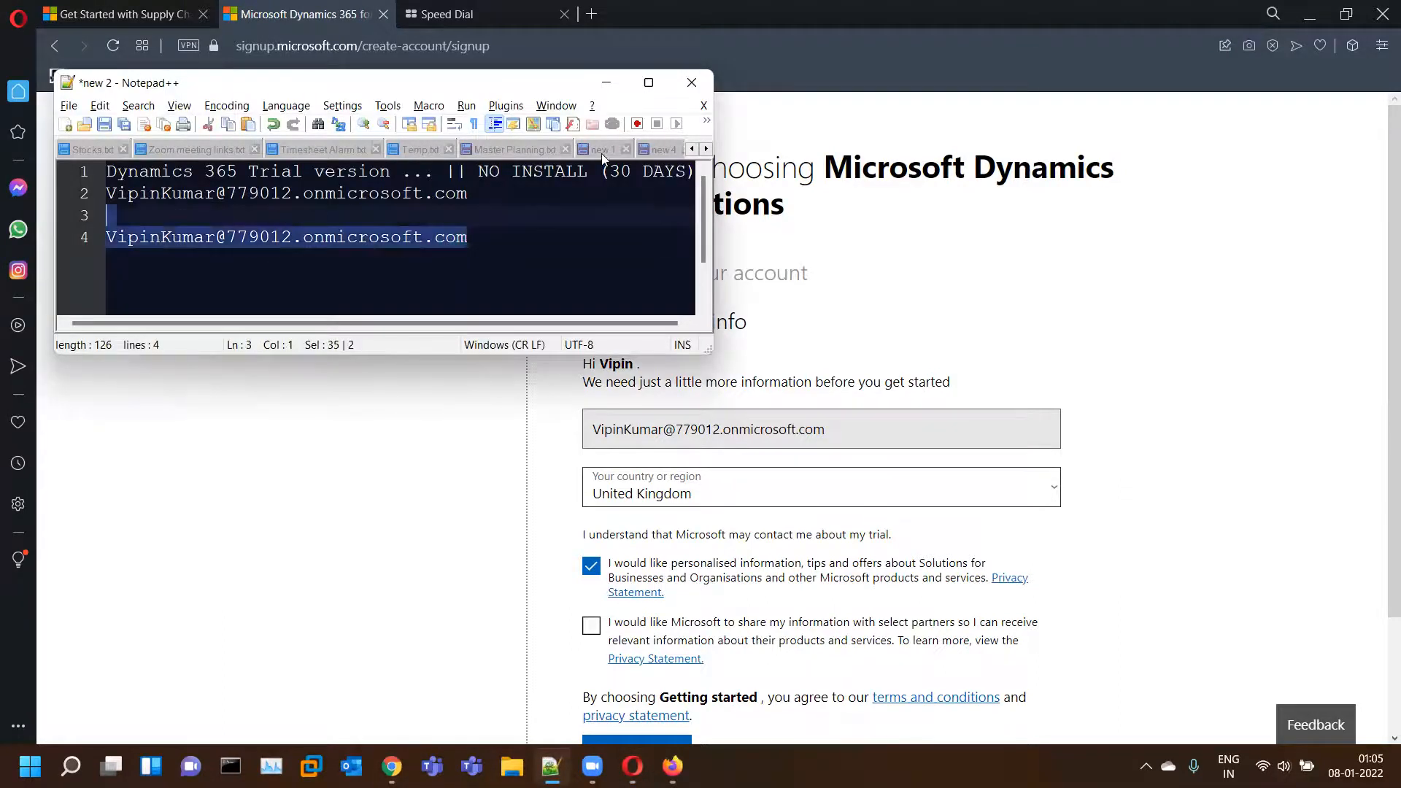
left_click(606, 81)
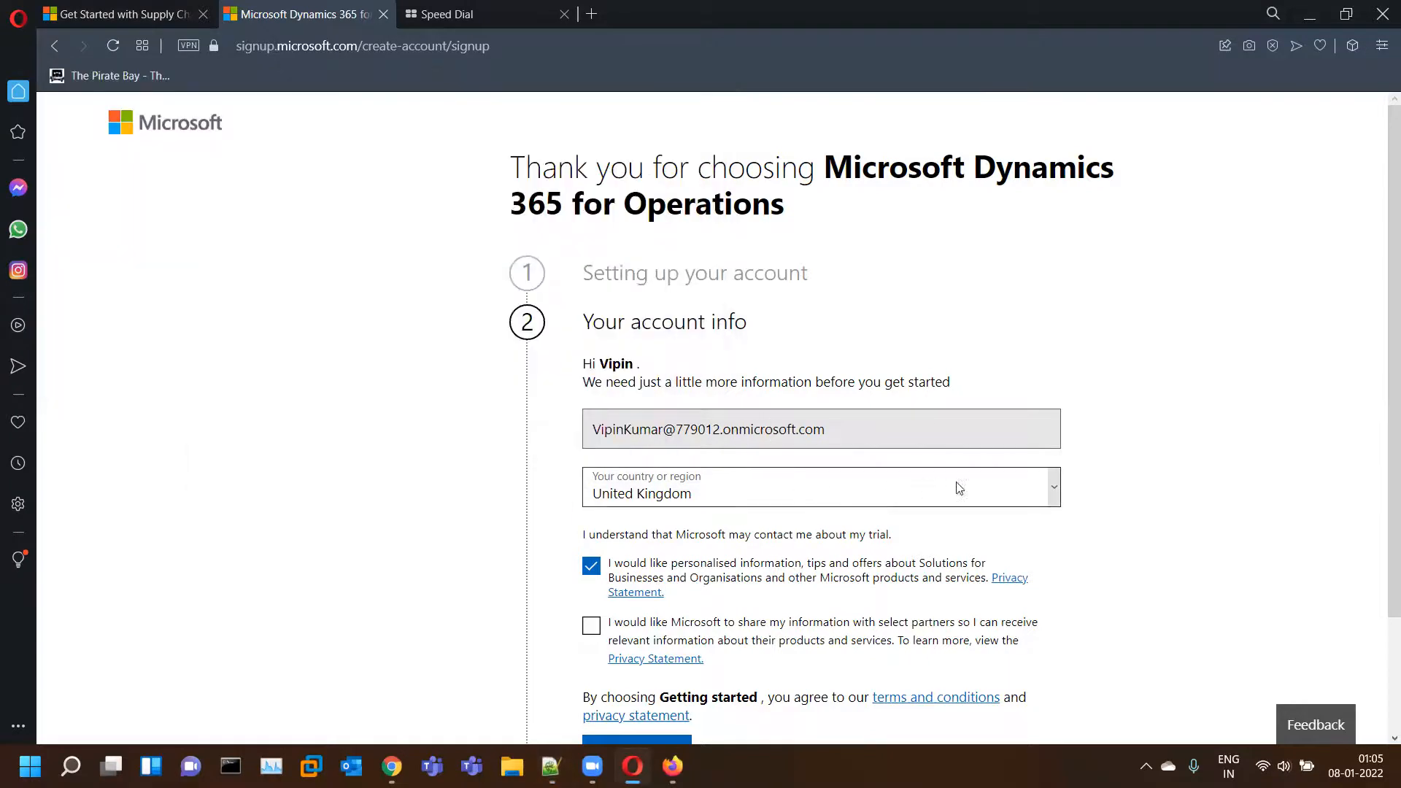
Choose India as country or region and tick the share-with-select-partners consent box.
left_click(1058, 492)
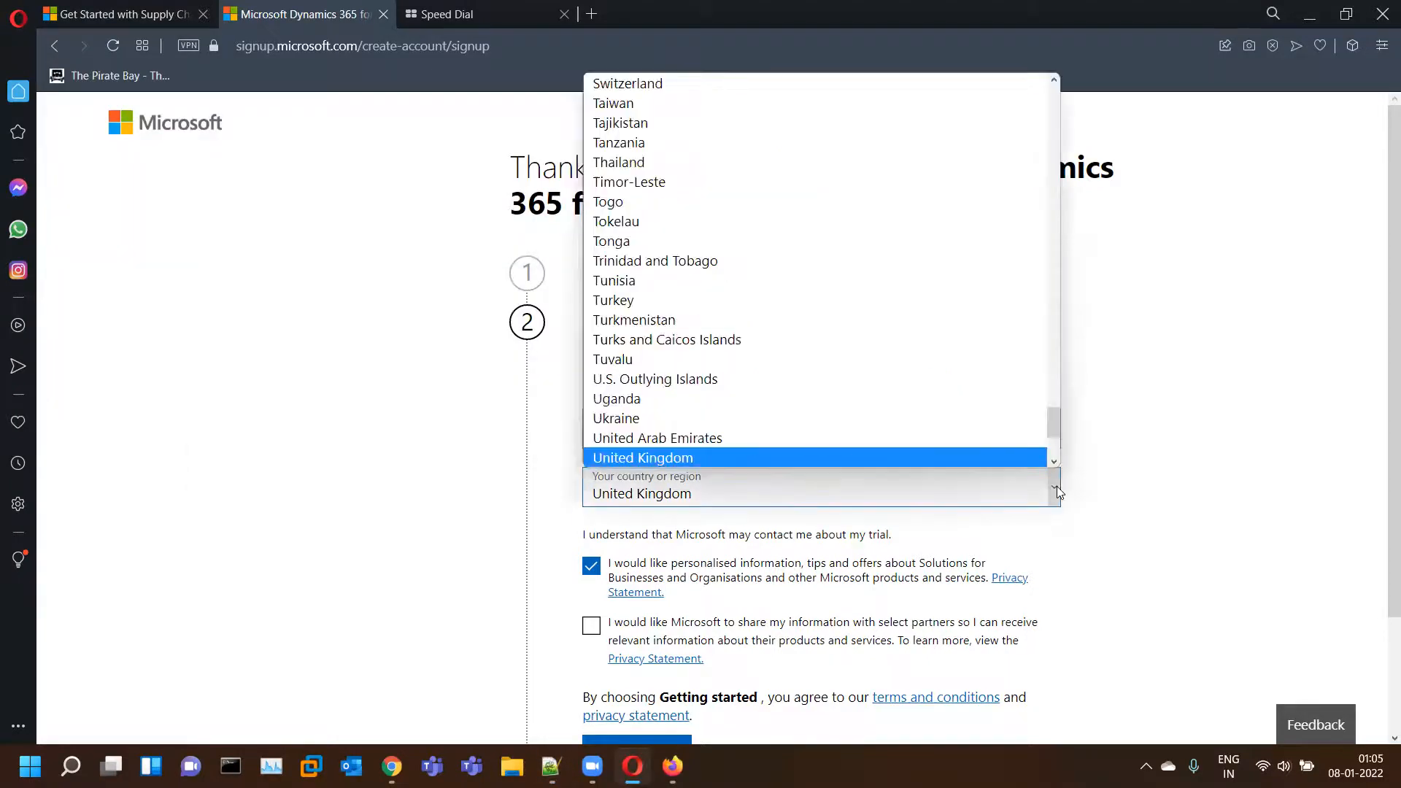
scroll(820, 241, "up", 9)
key("i")
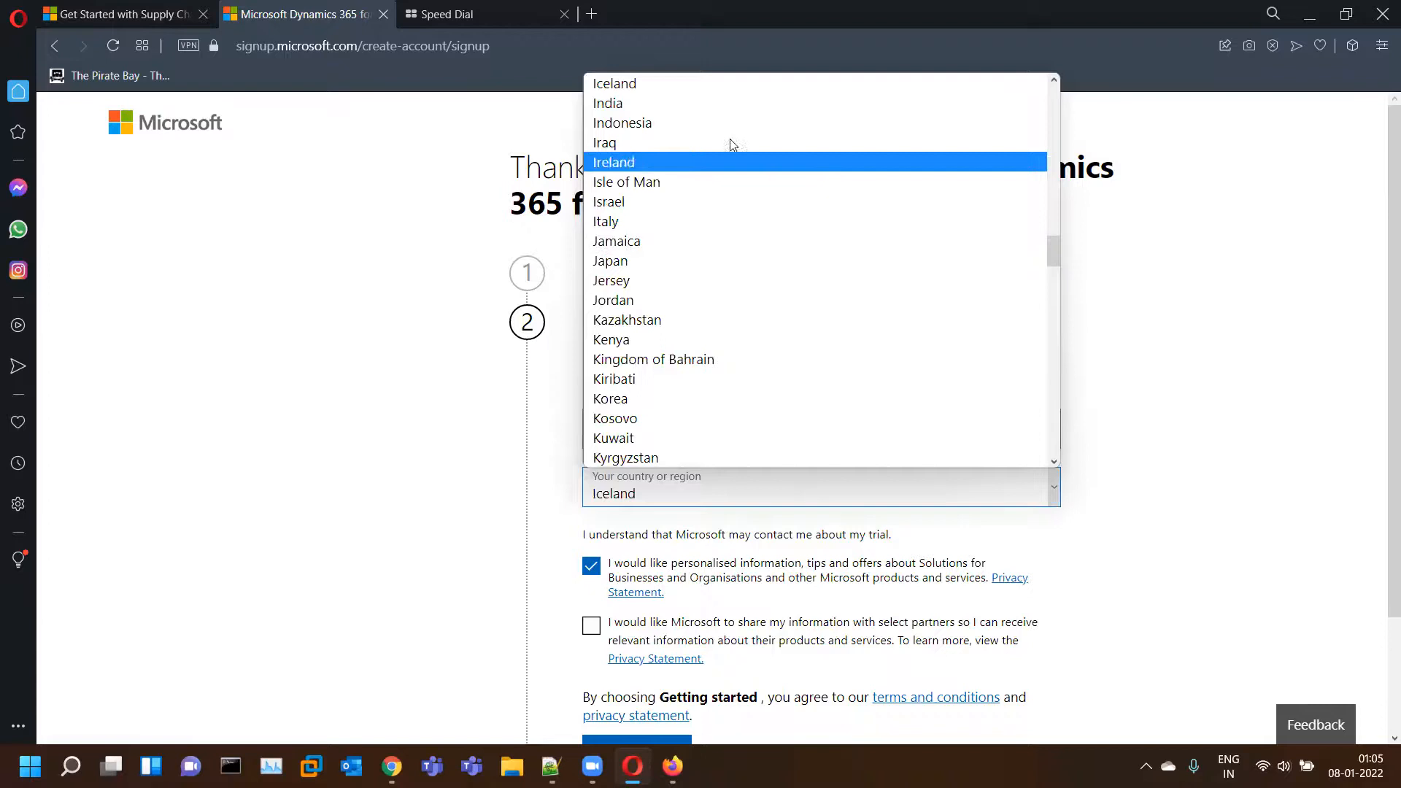
left_click(709, 103)
left_click(591, 626)
scroll(1142, 549, "down", 2)
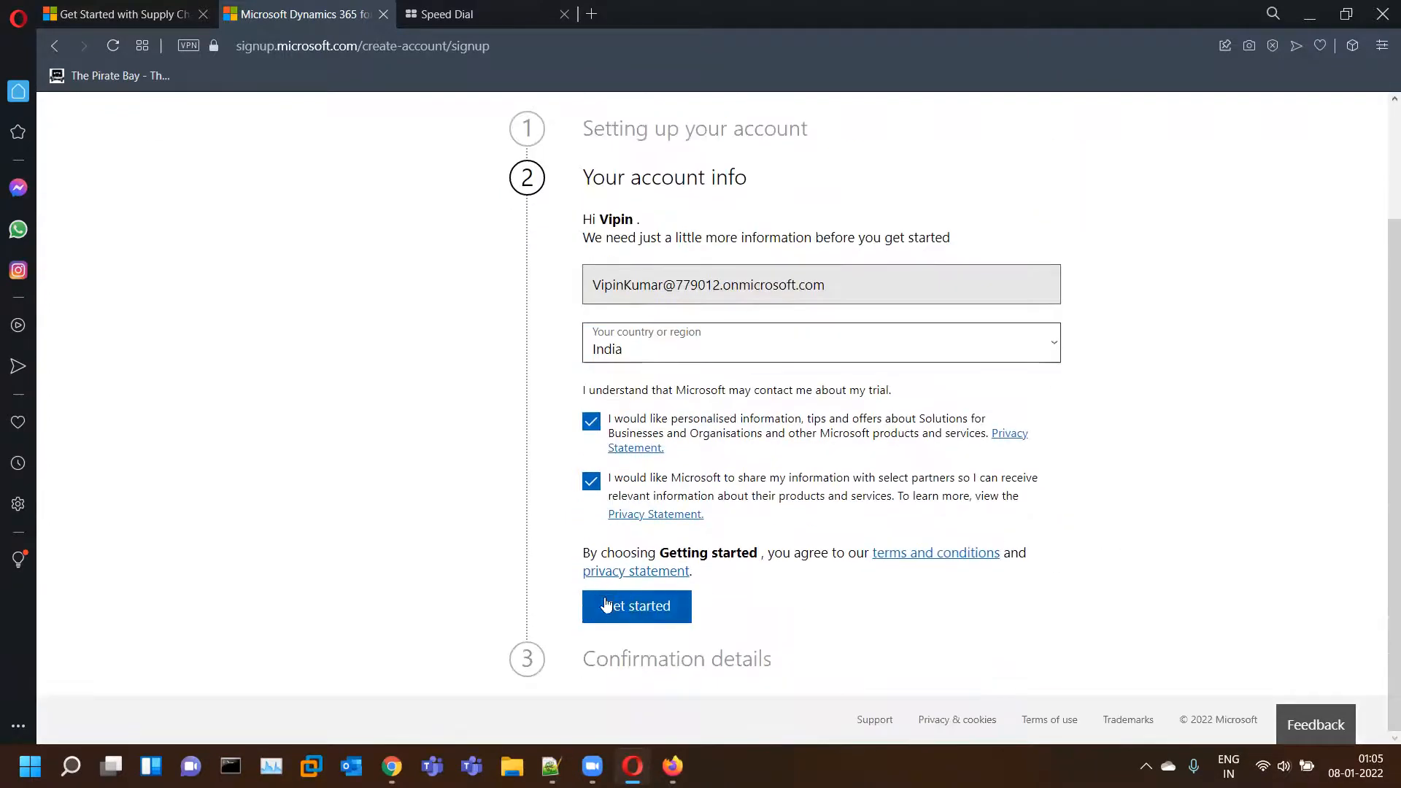
Submit the account info, skip inviting colleagues, and continue via Get Started to Lifecycle Services.
left_click(642, 614)
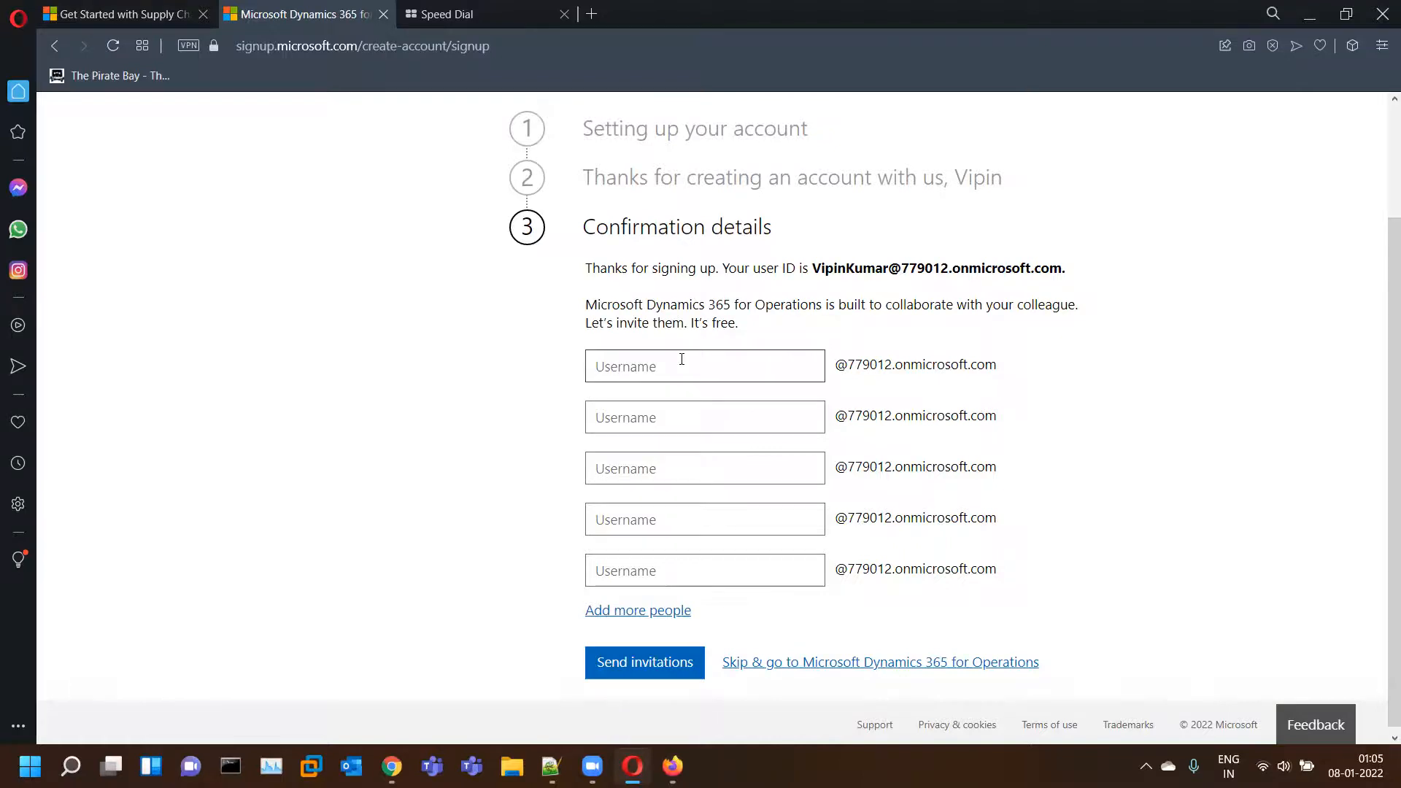
left_click(711, 416)
left_click(690, 473)
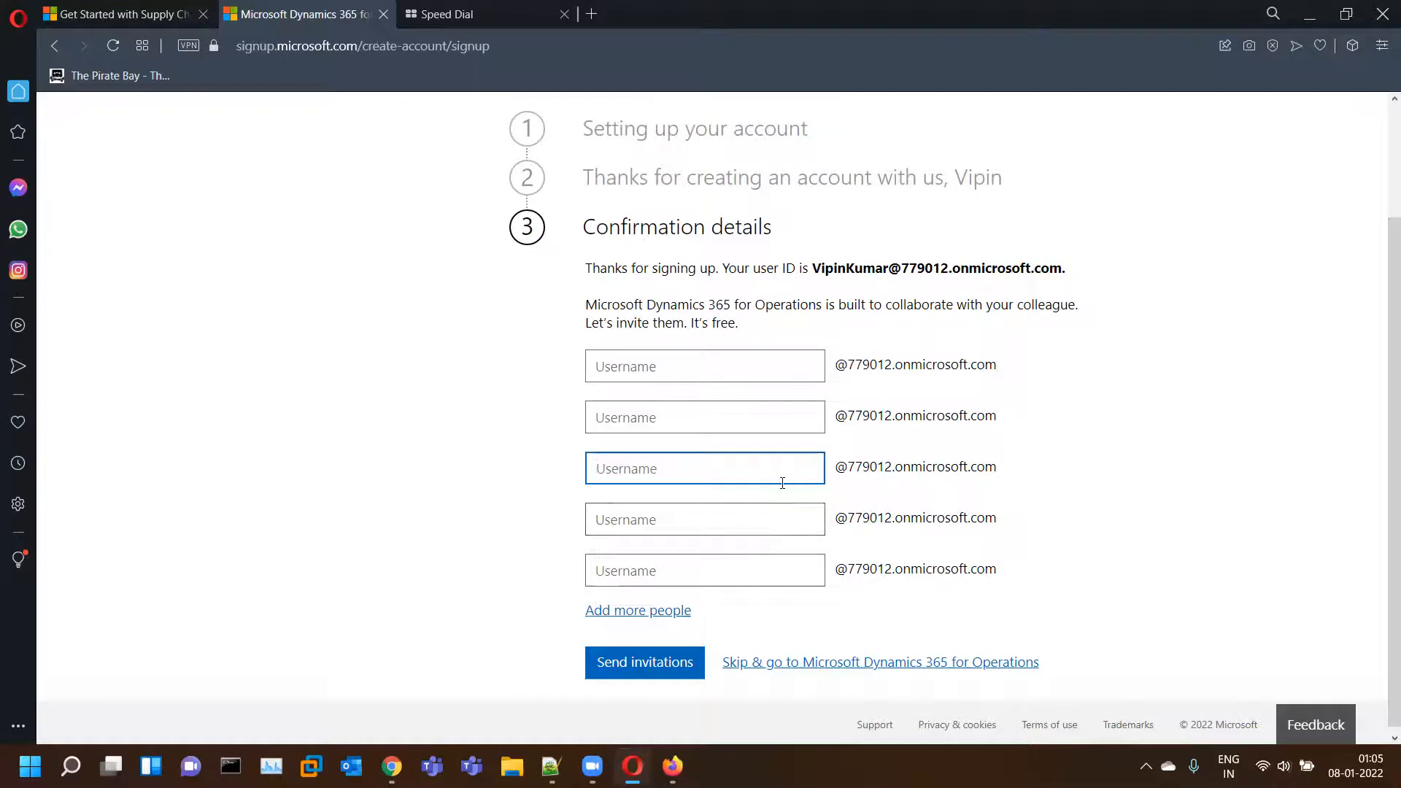
left_click(839, 664)
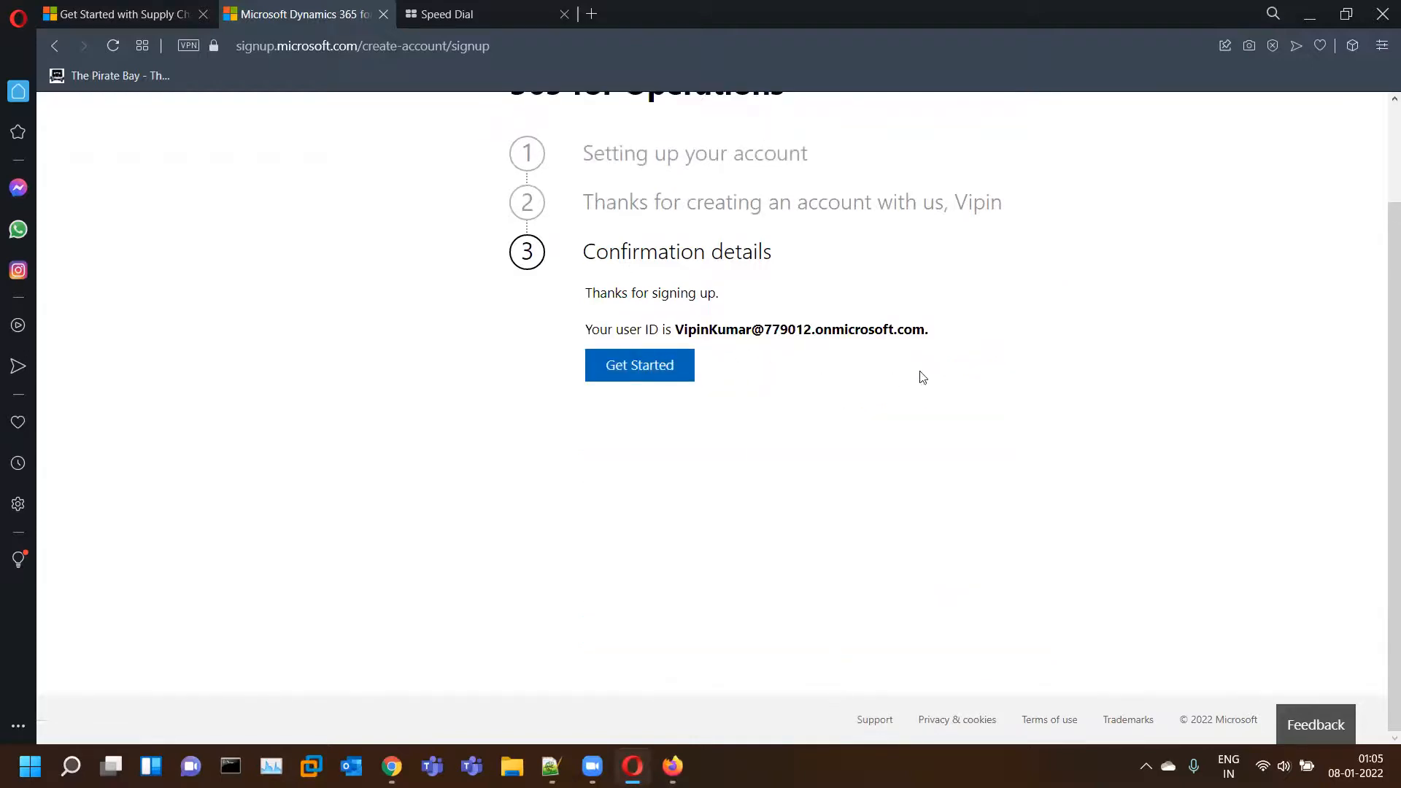
left_click(642, 366)
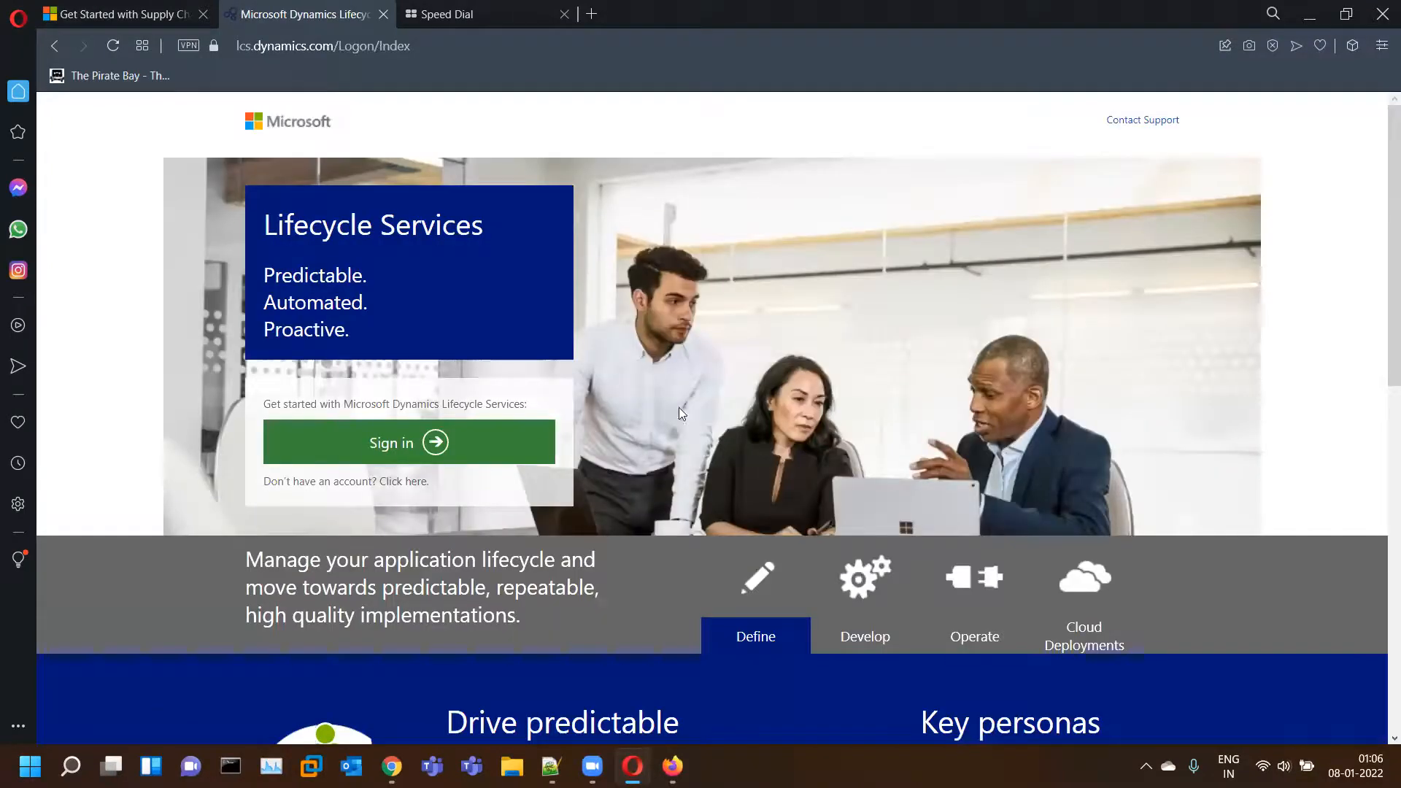
Sign in to Lifecycle Services, accept the Legal and Privacy terms, and check the signed-in account.
left_click(436, 450)
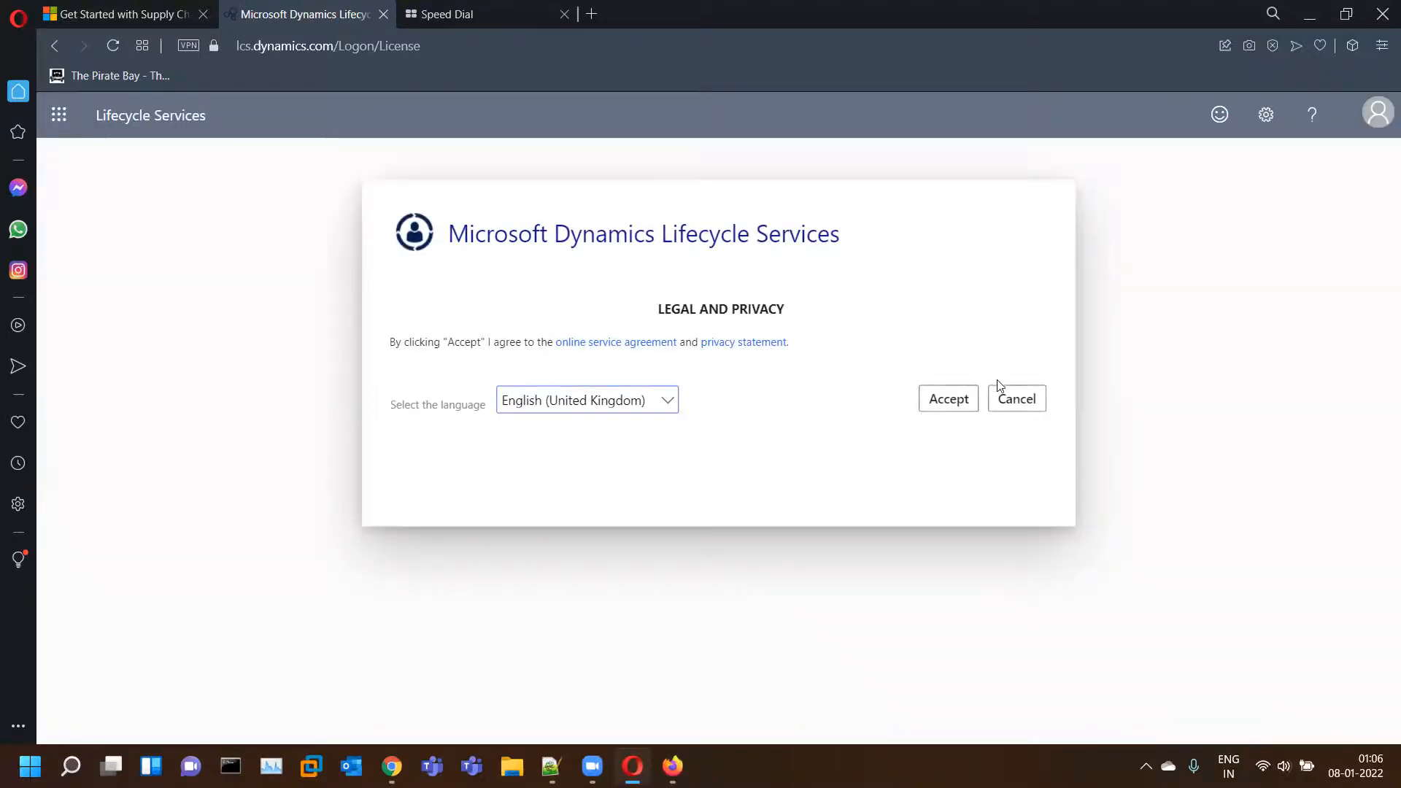
left_click(942, 409)
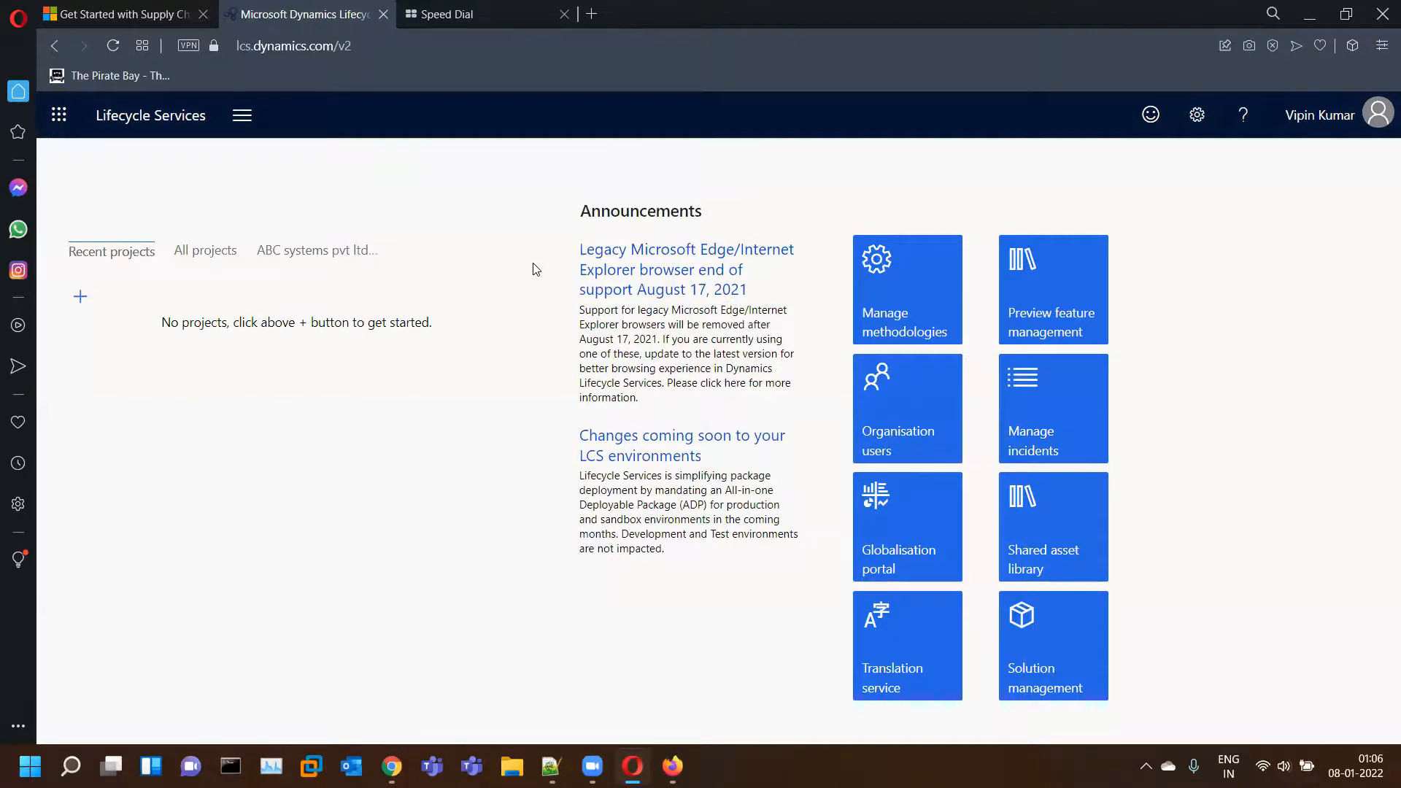
left_click(1377, 121)
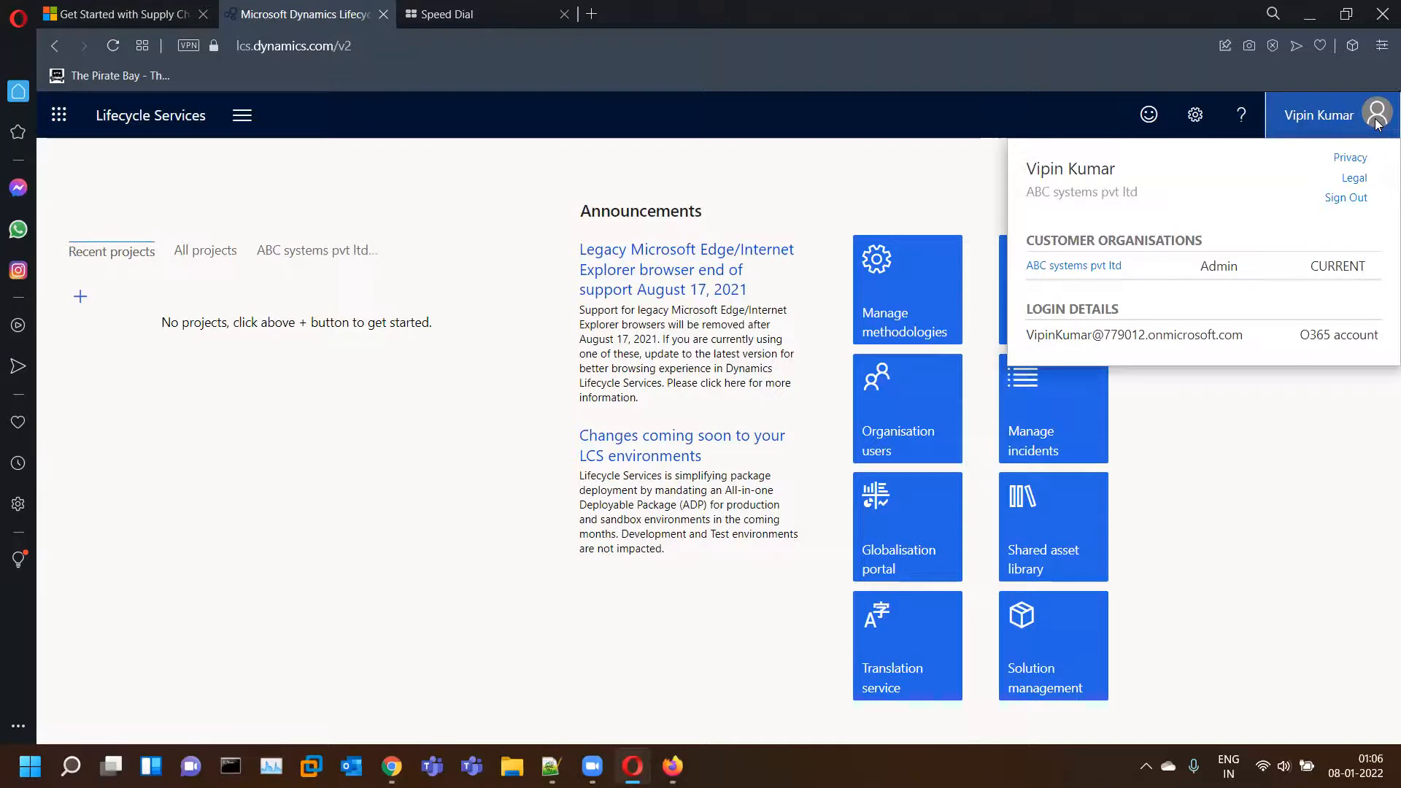
left_click(1377, 124)
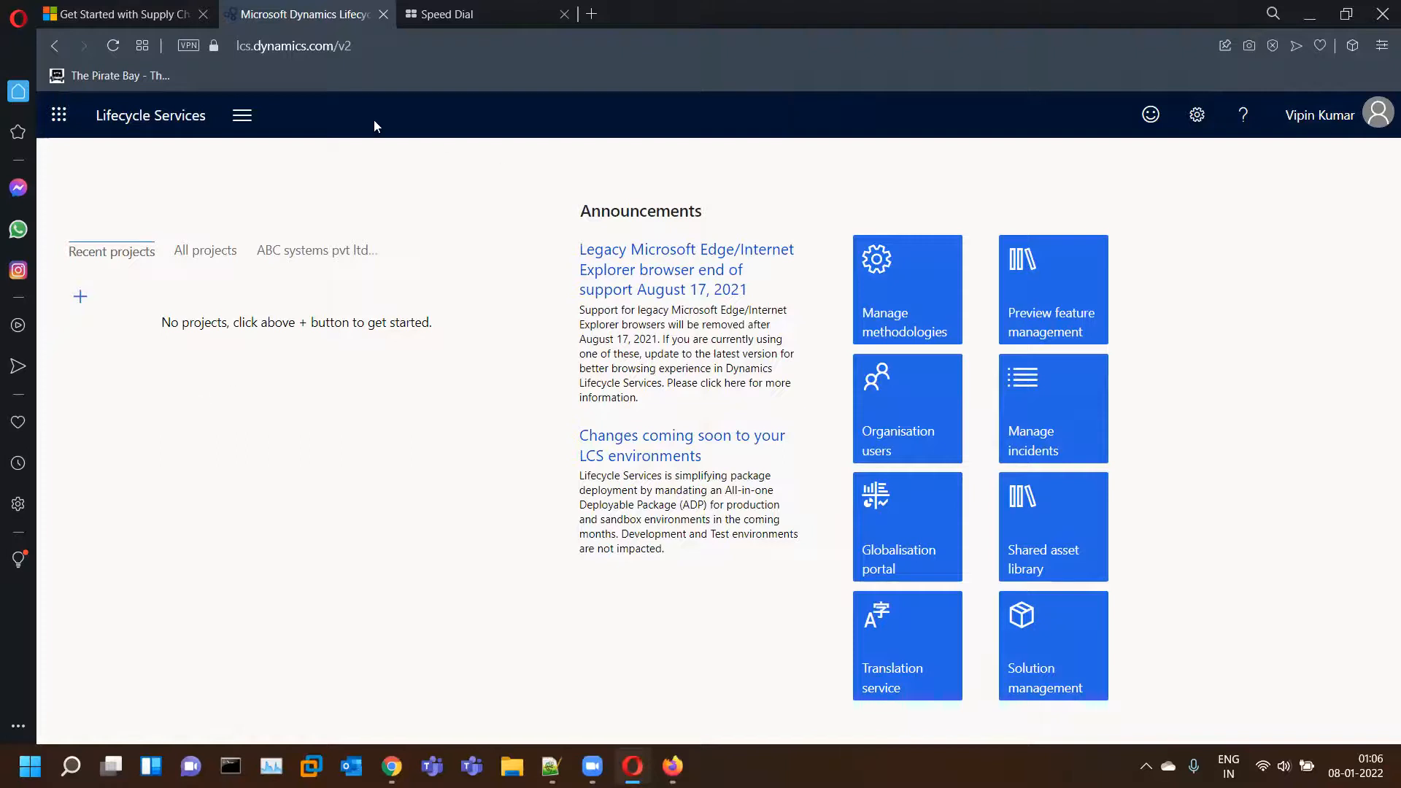
Sign up again from the Get Started page and launch the Dynamics 365 for Operations trial environment.
left_click(146, 14)
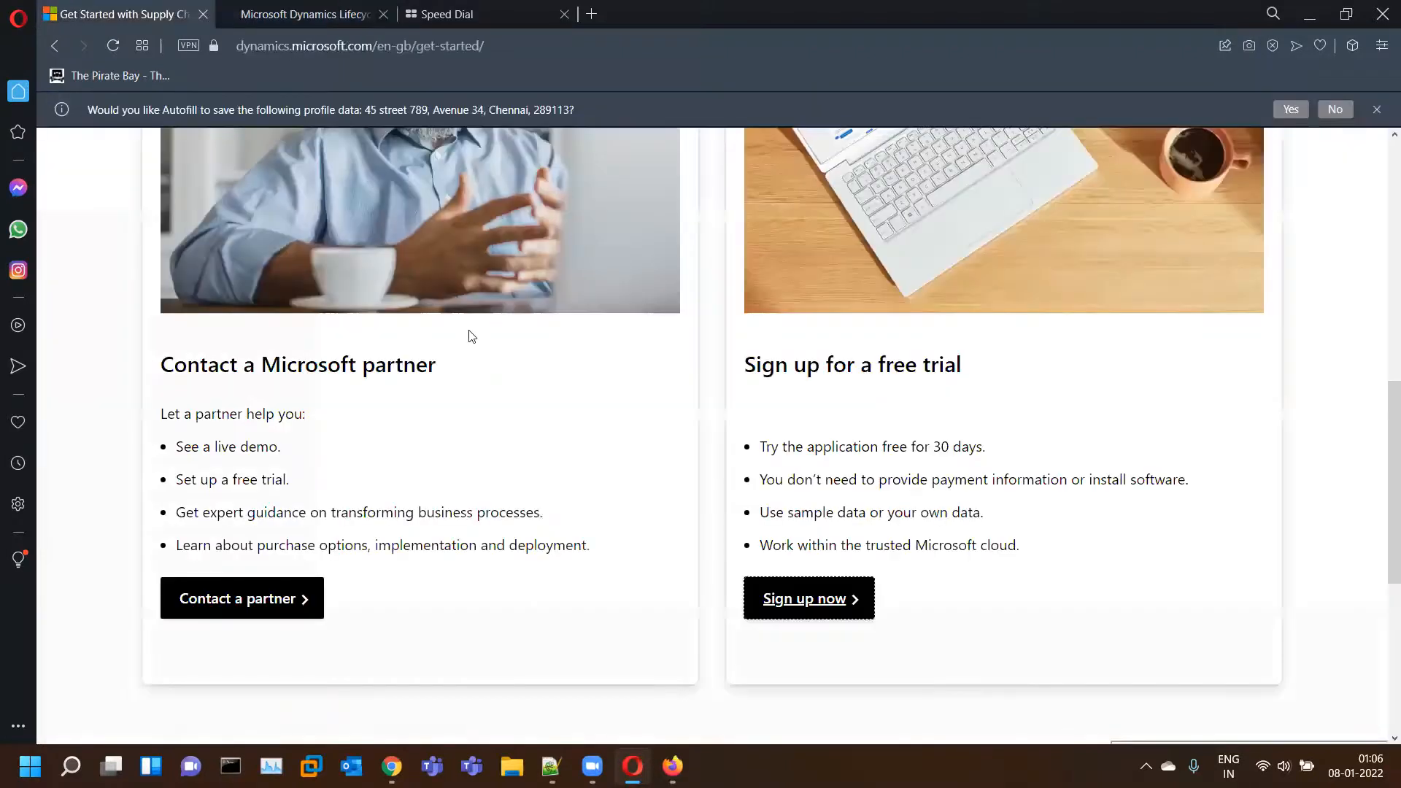
left_click(813, 601)
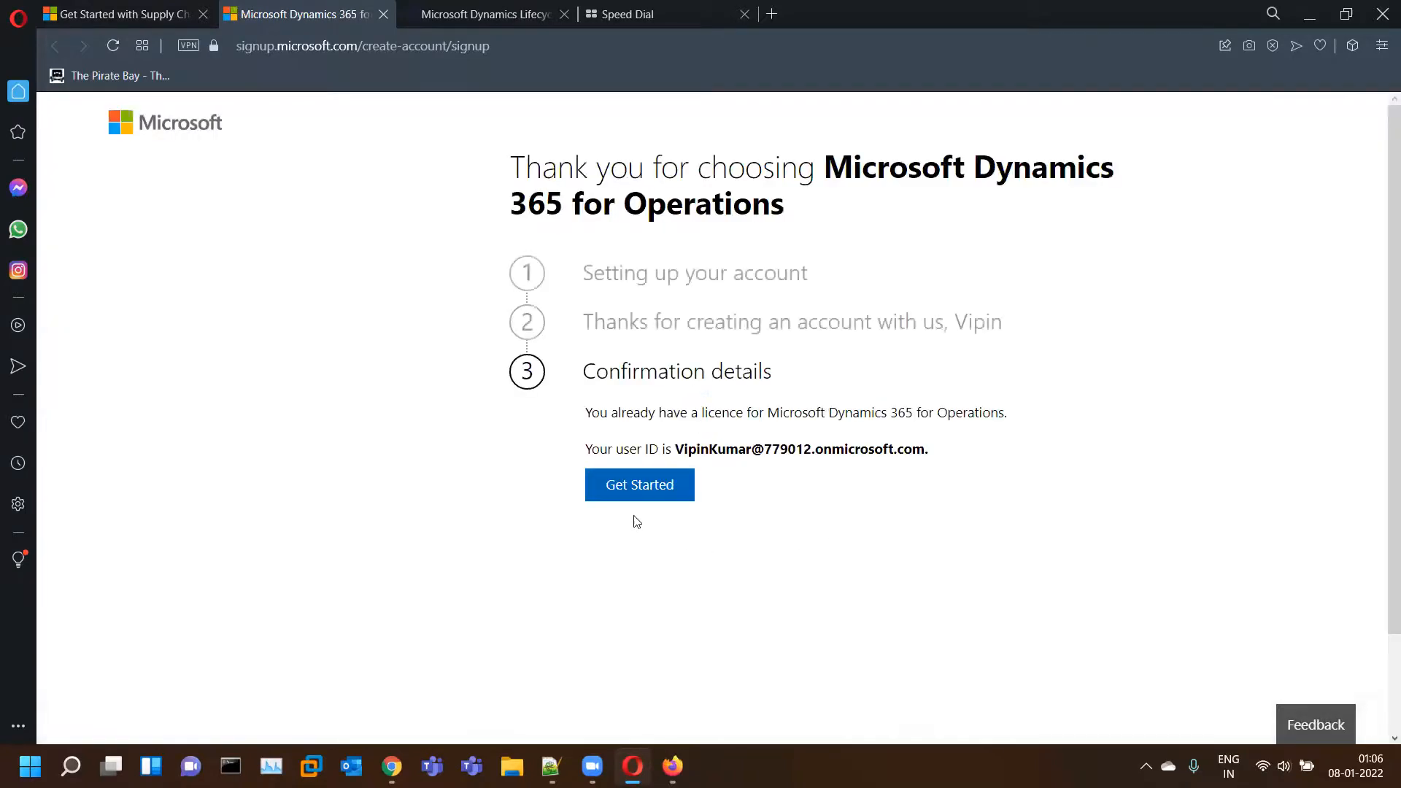
left_click(640, 488)
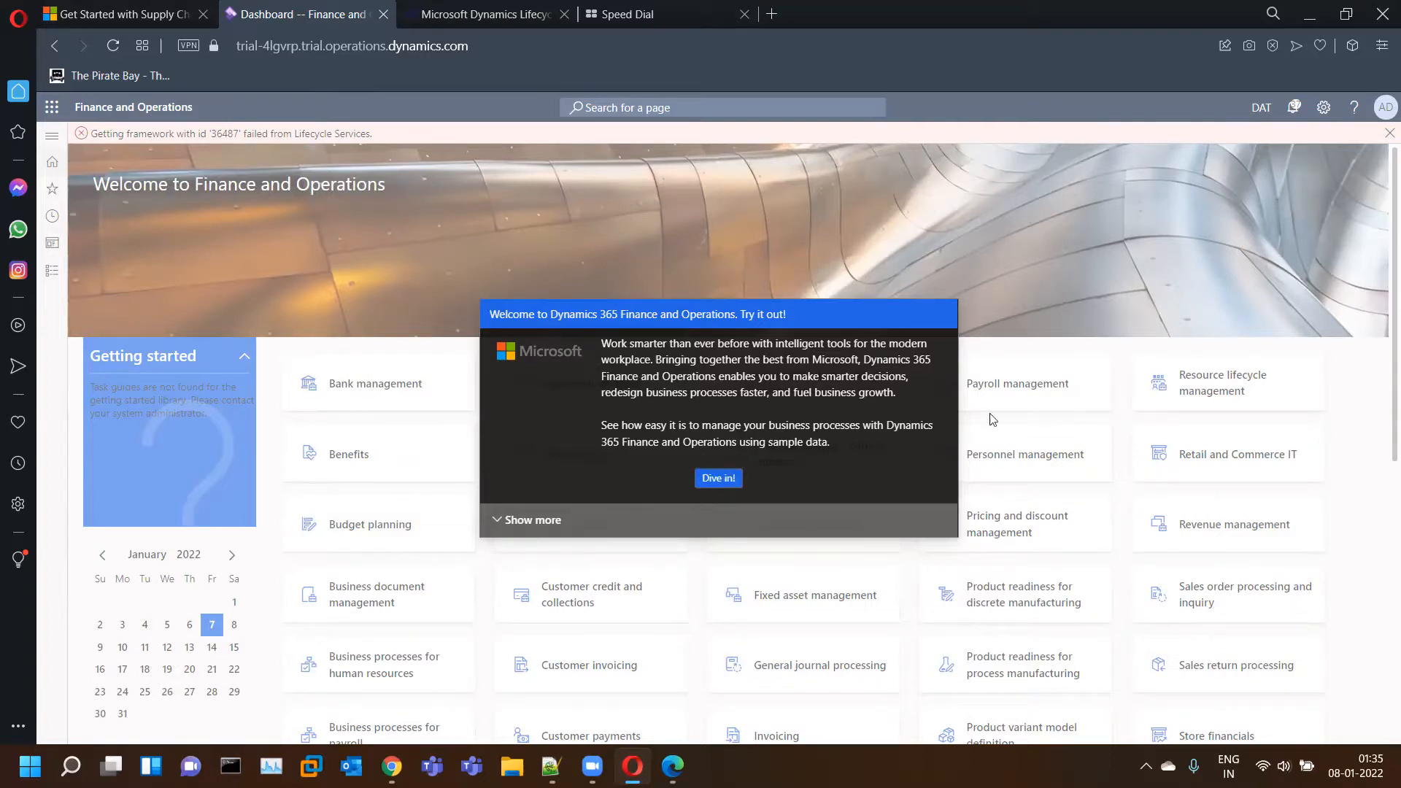
Go through the 'Dive in!' and 'Let's get started!' welcome prompts to reveal the workspace tiles.
left_click(719, 478)
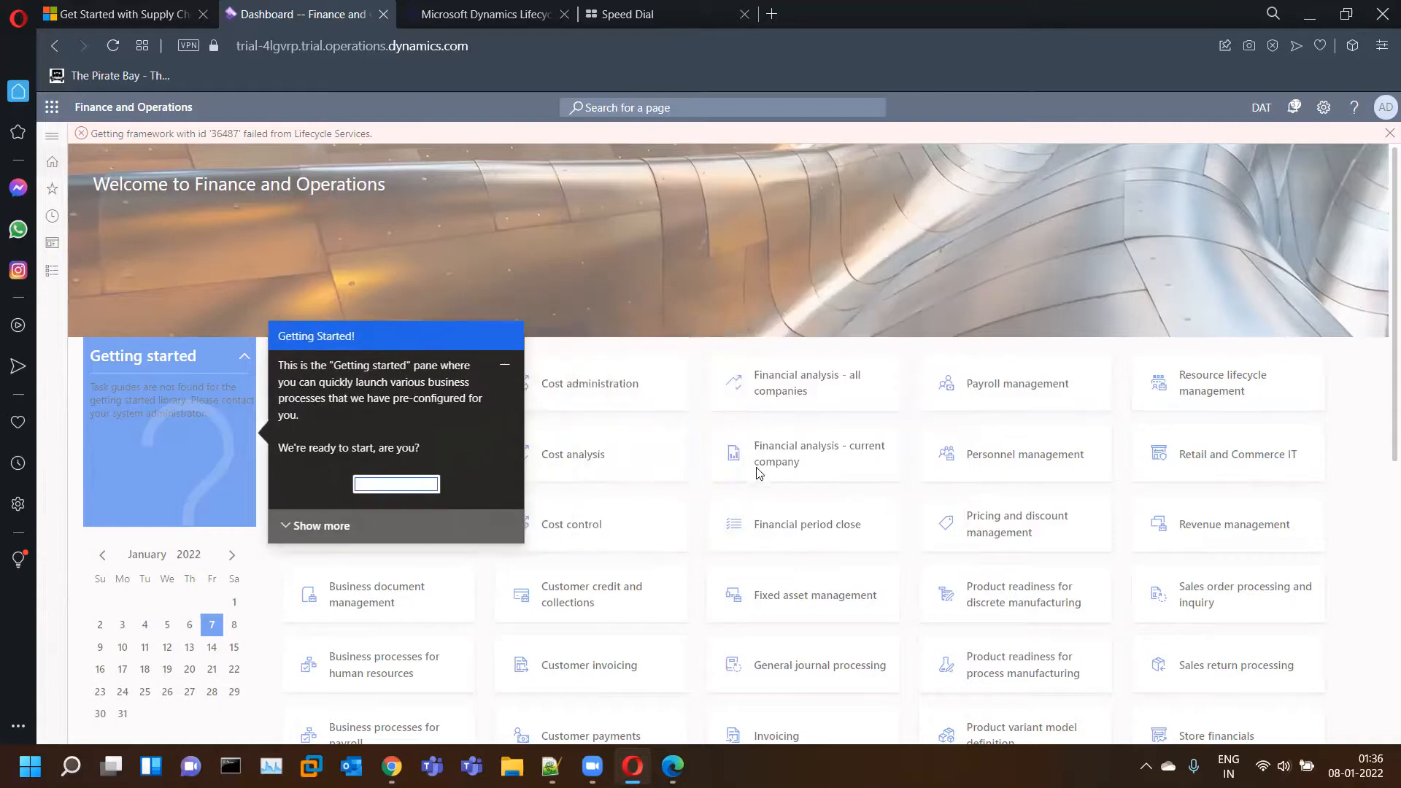
left_click(419, 467)
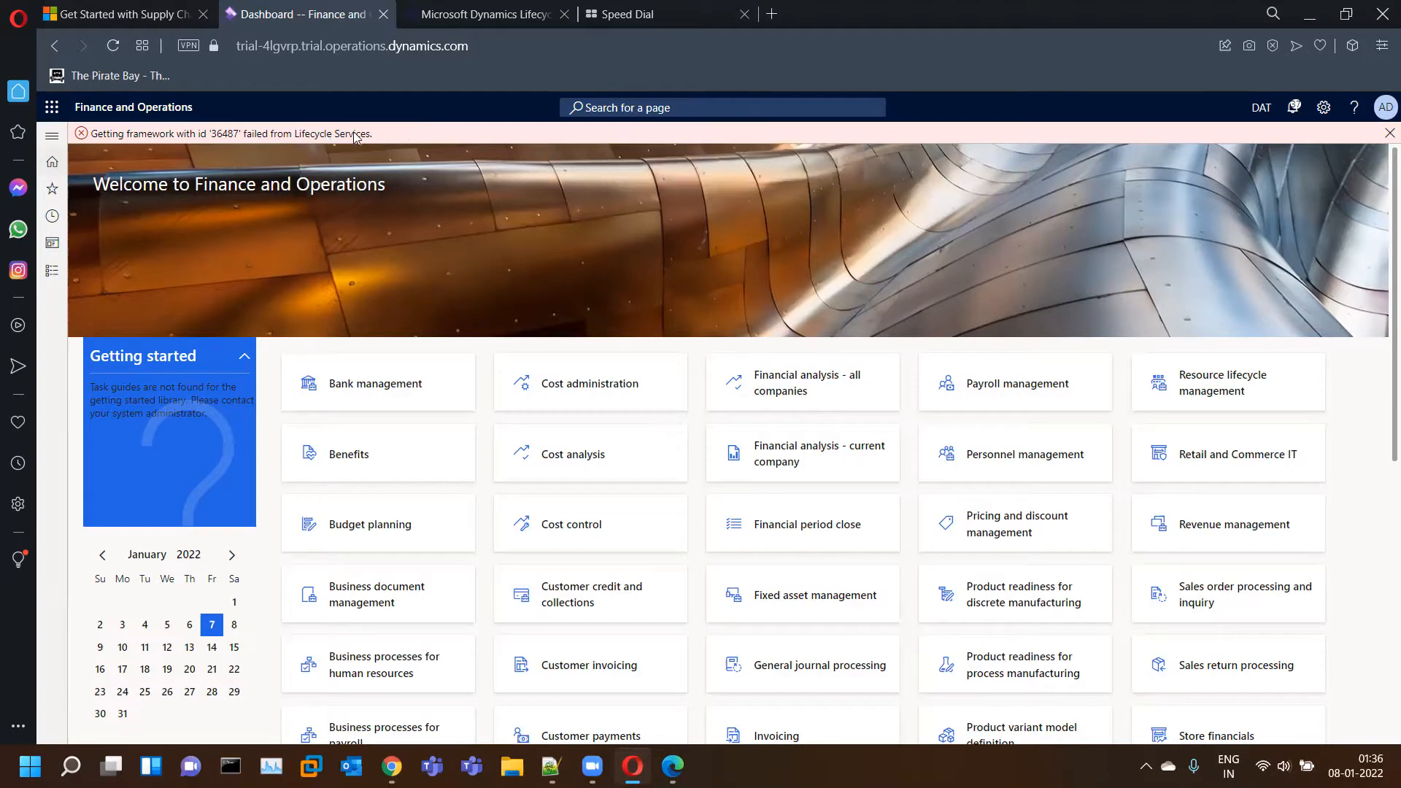
Dismiss the Lifecycle Services error and change the company from DAT to USMF (Contoso Entertainment System USA).
left_click(1386, 135)
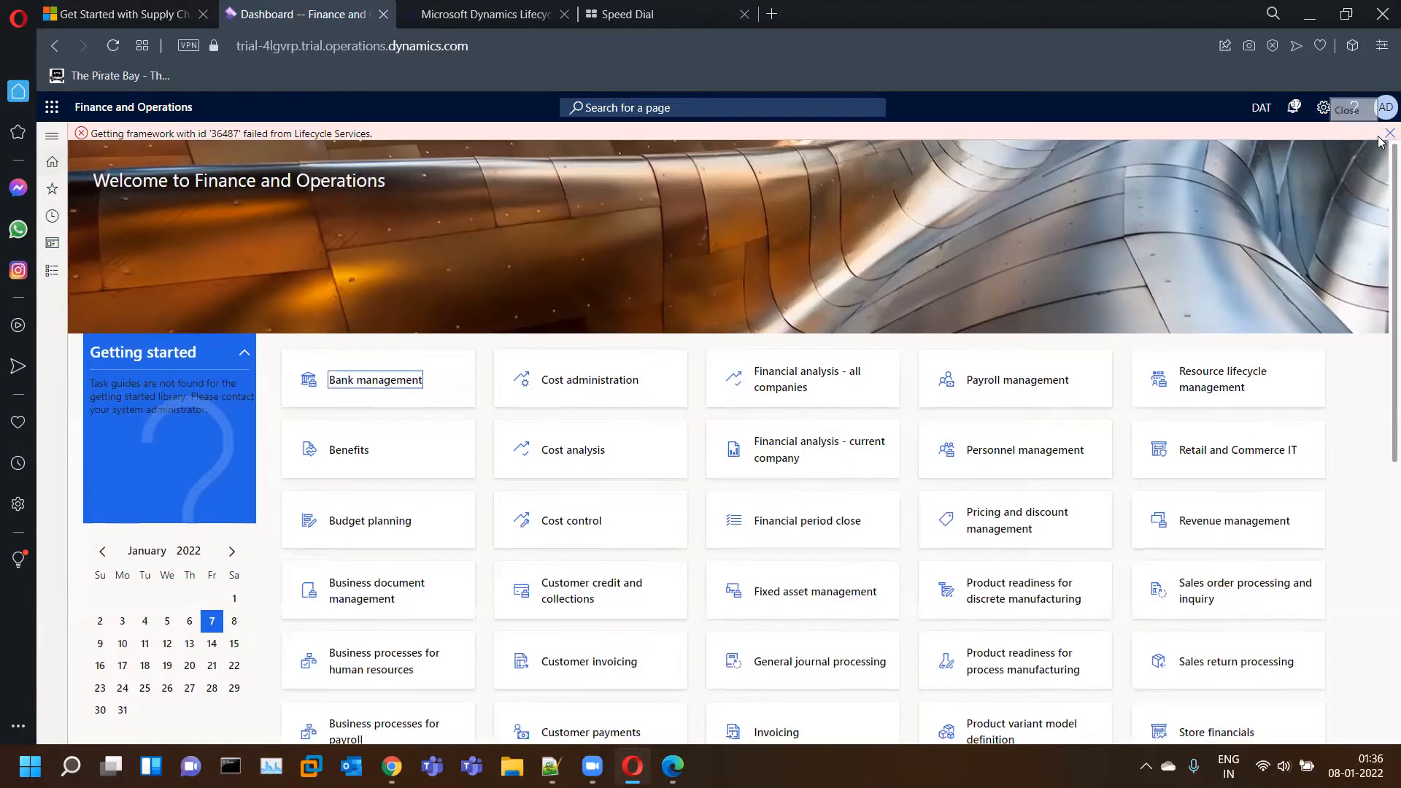
left_click(1272, 116)
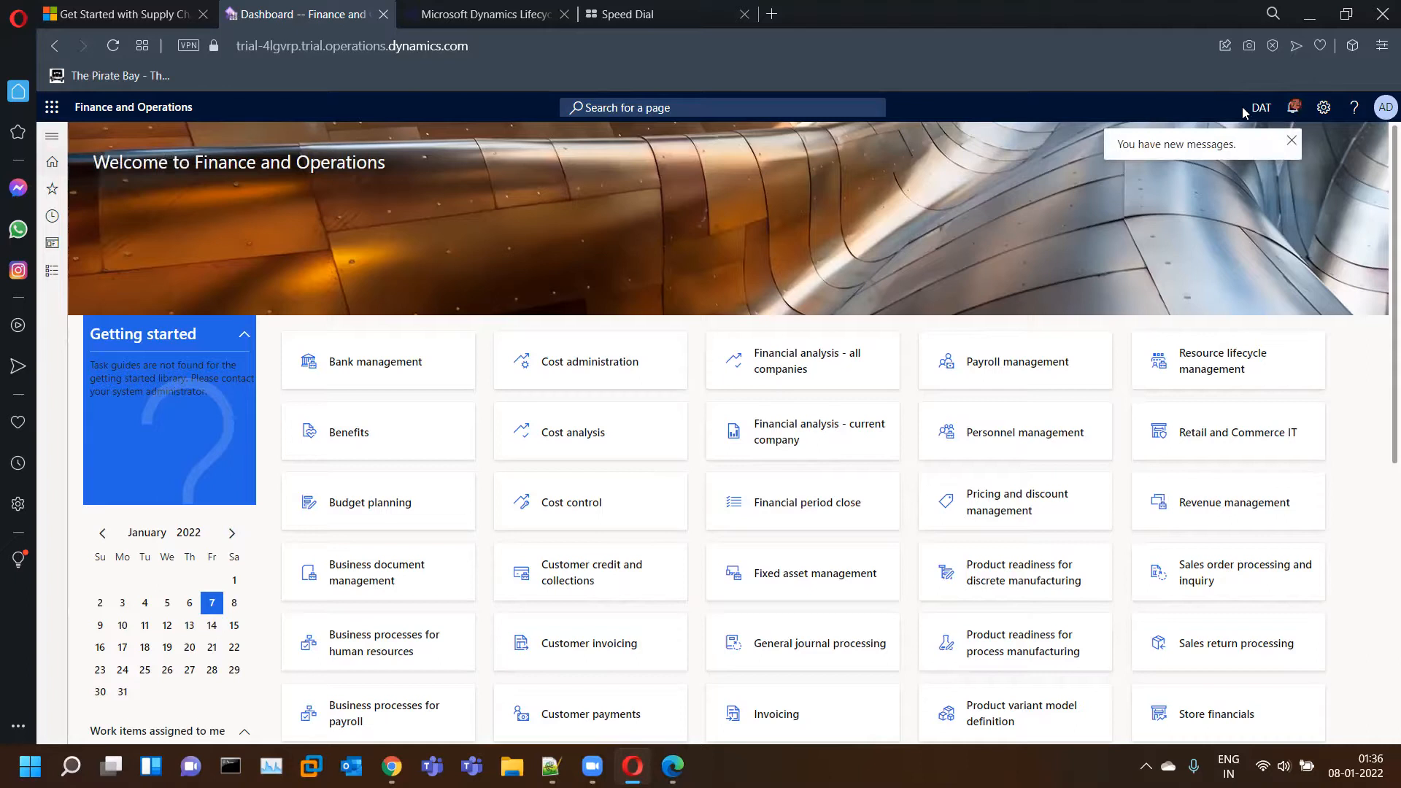
left_click(1250, 109)
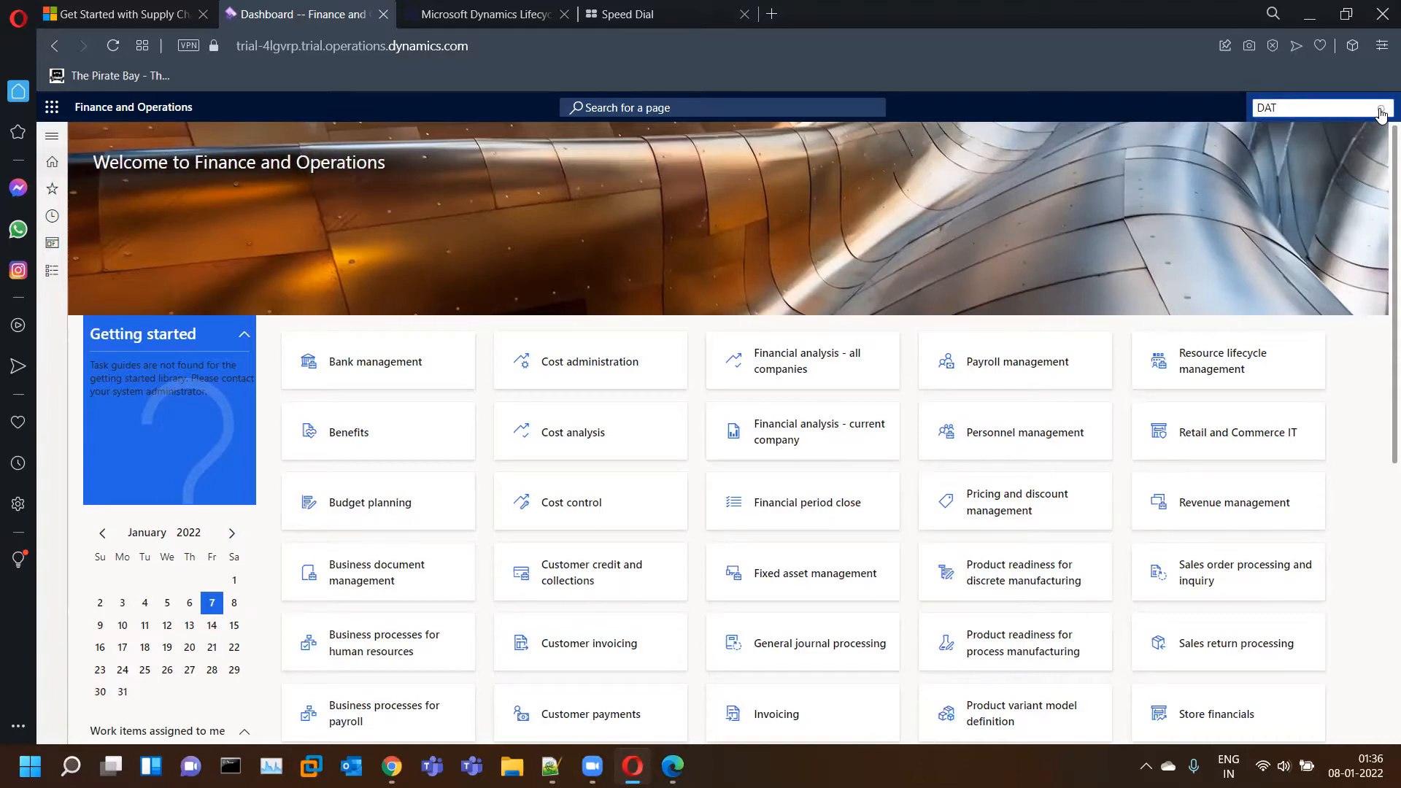
left_click(1382, 113)
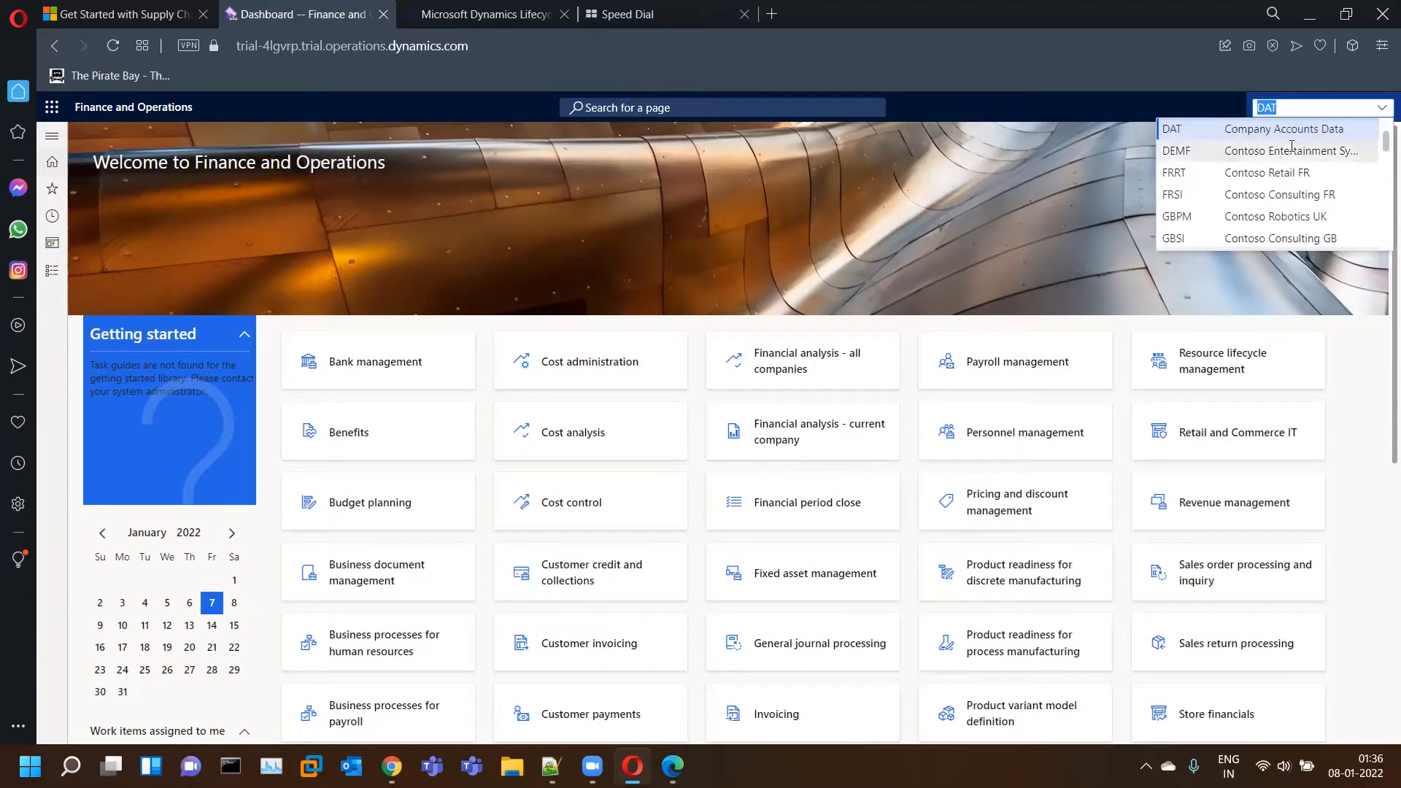
scroll(1298, 157, "down", 10)
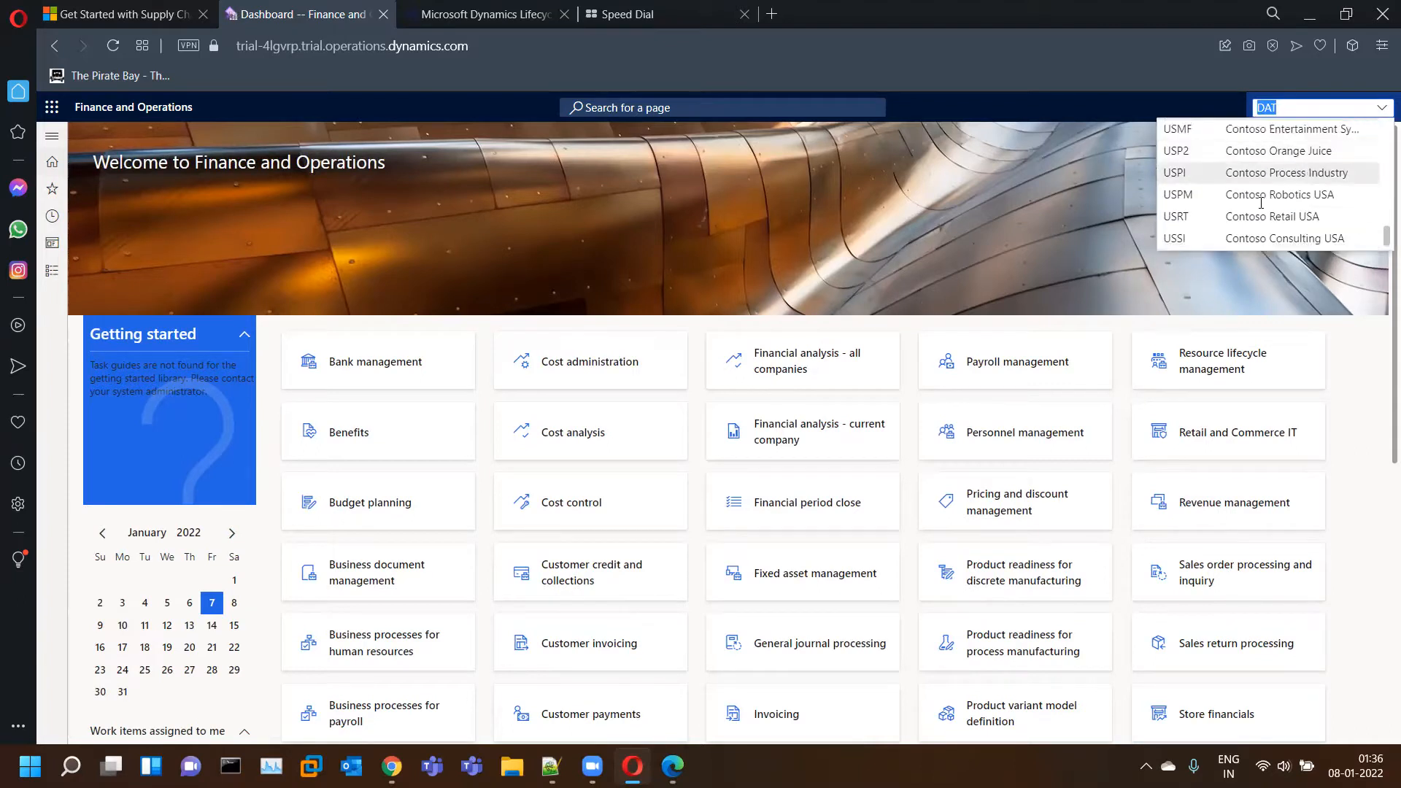
scroll(1267, 197, "up", 12)
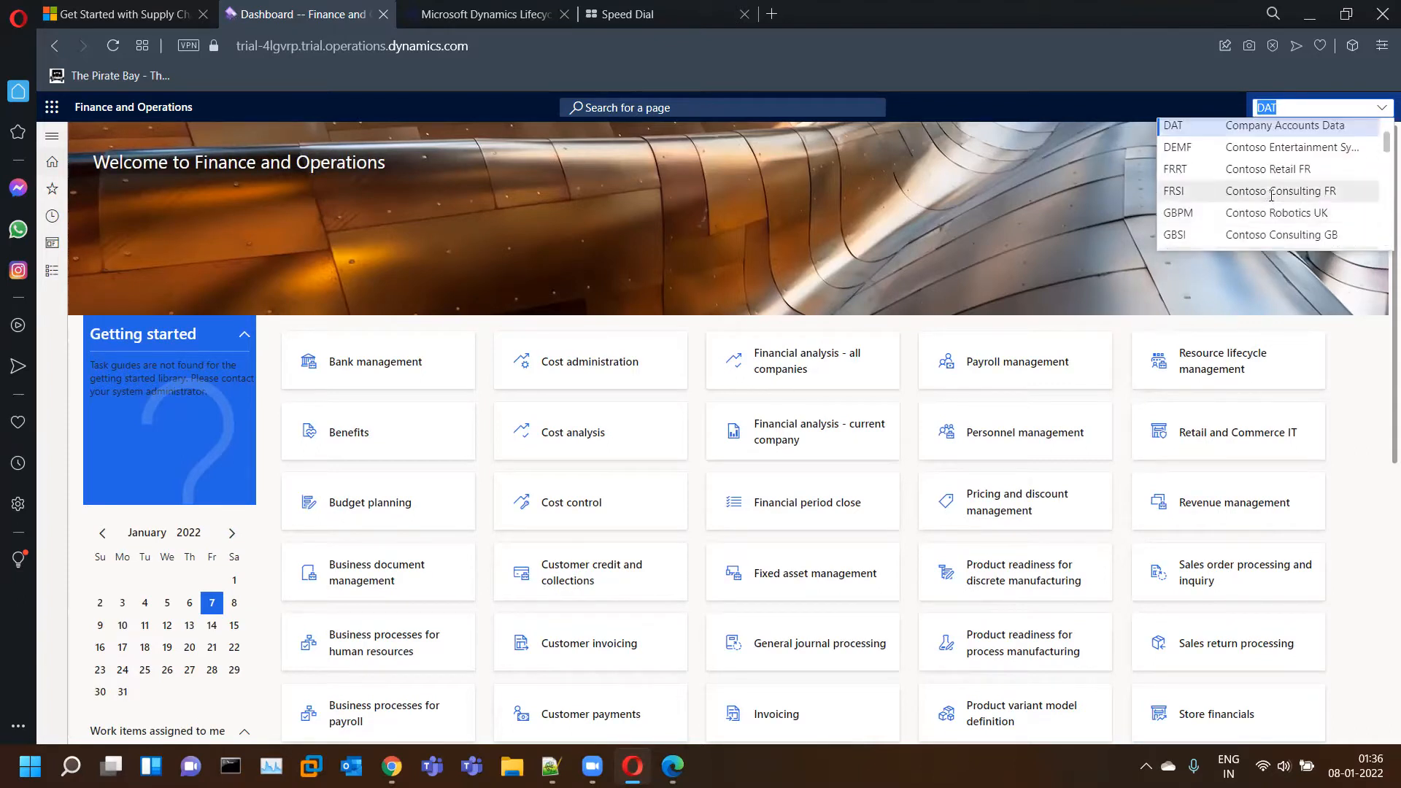
key("BackSpace")
type("ISMF")
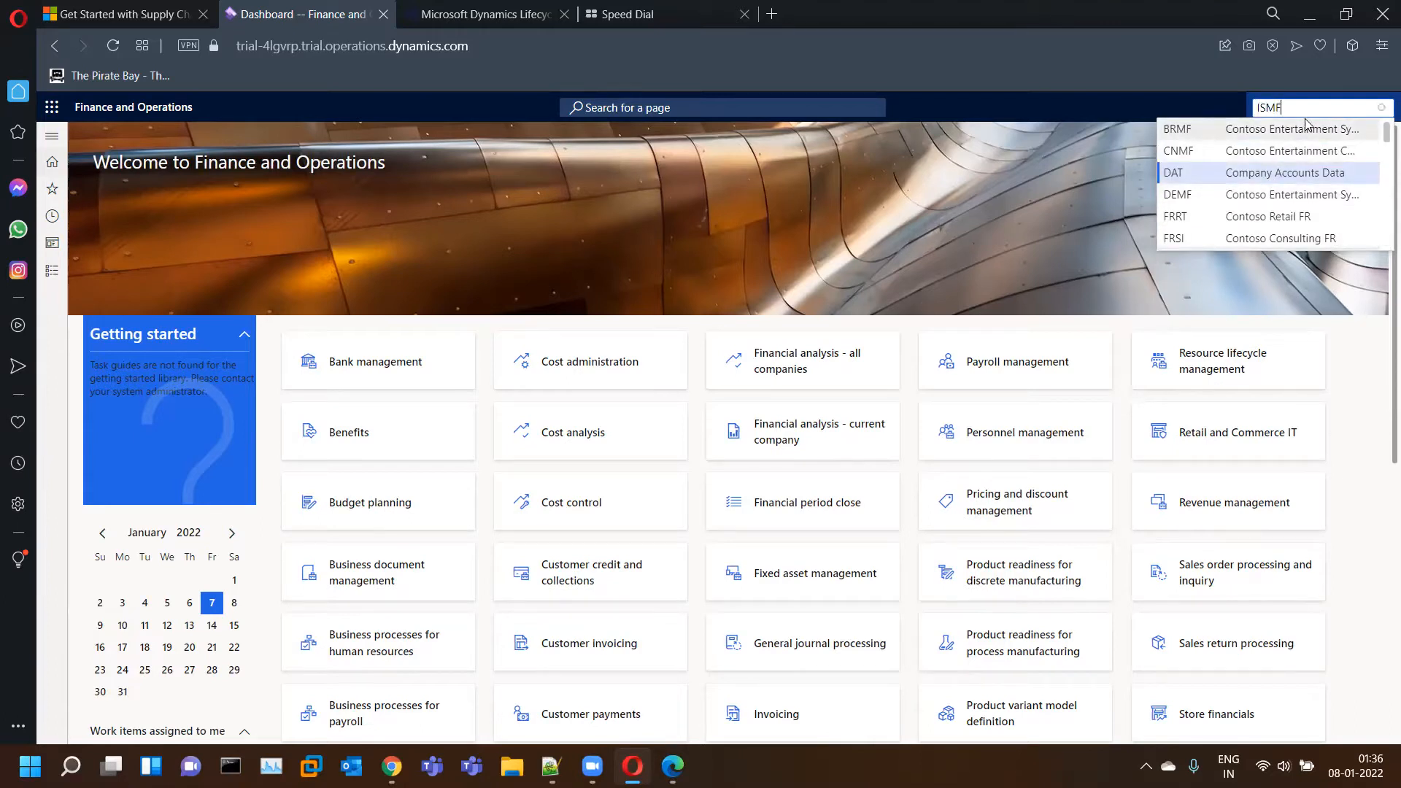
key("BackSpace")
key("BackSpace")
key("BackSpace")
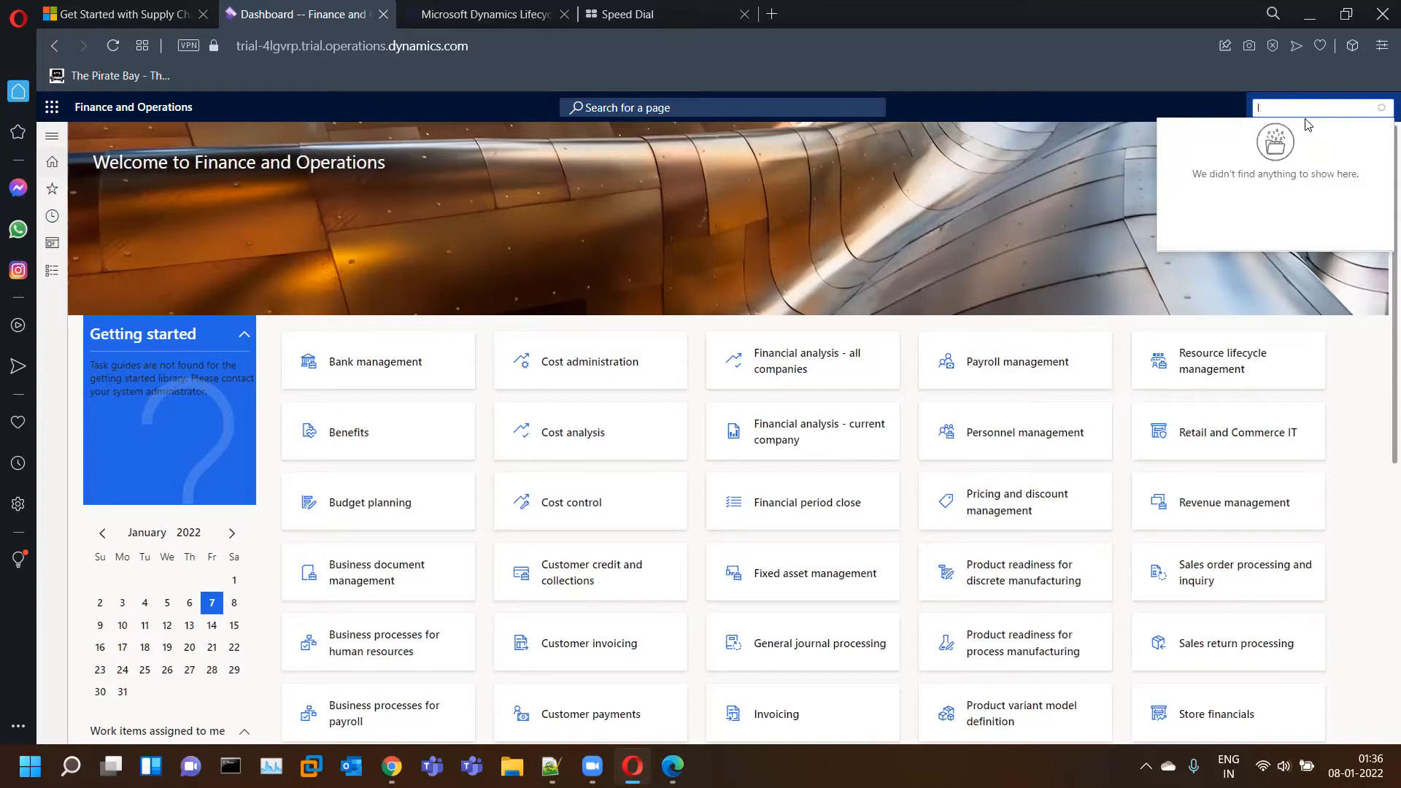
type("US")
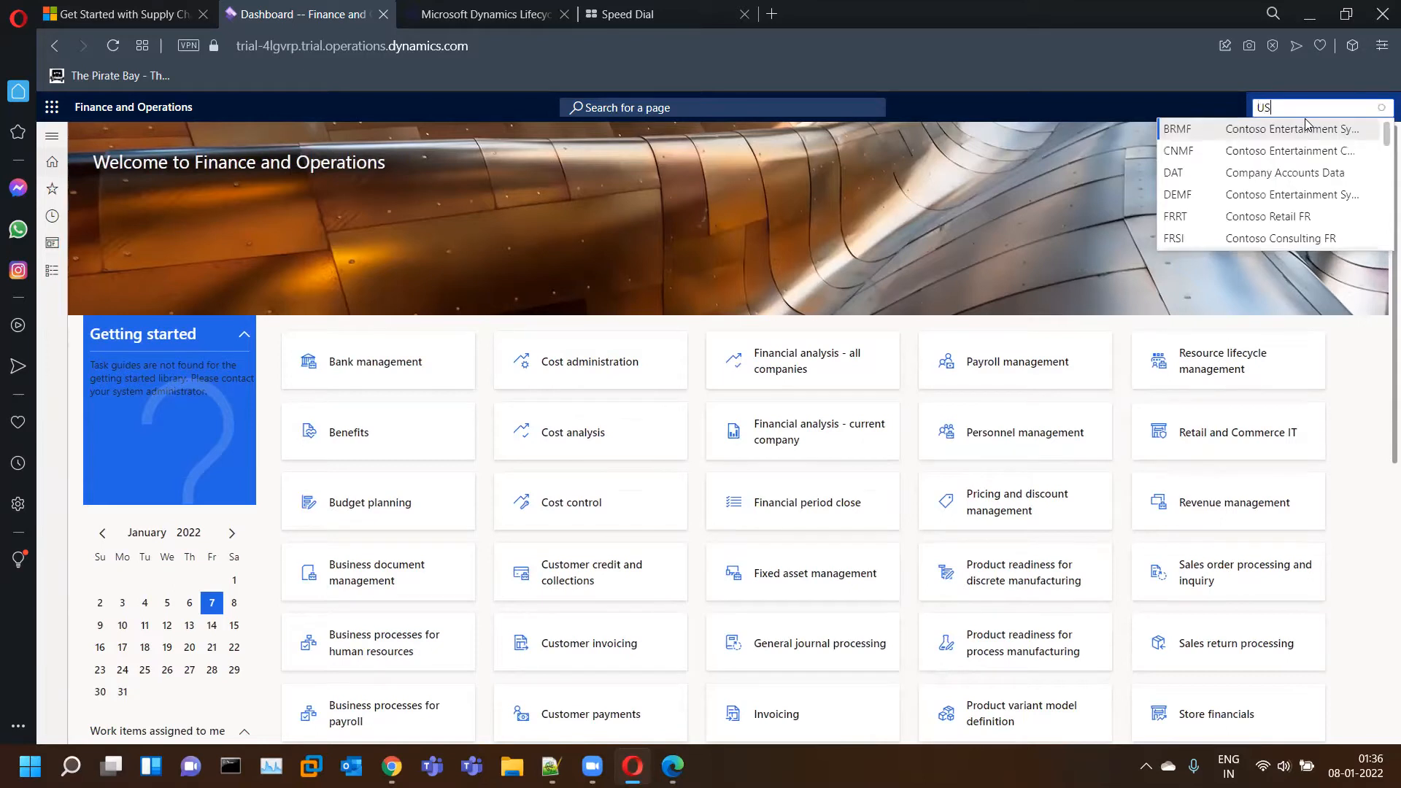
type("MF")
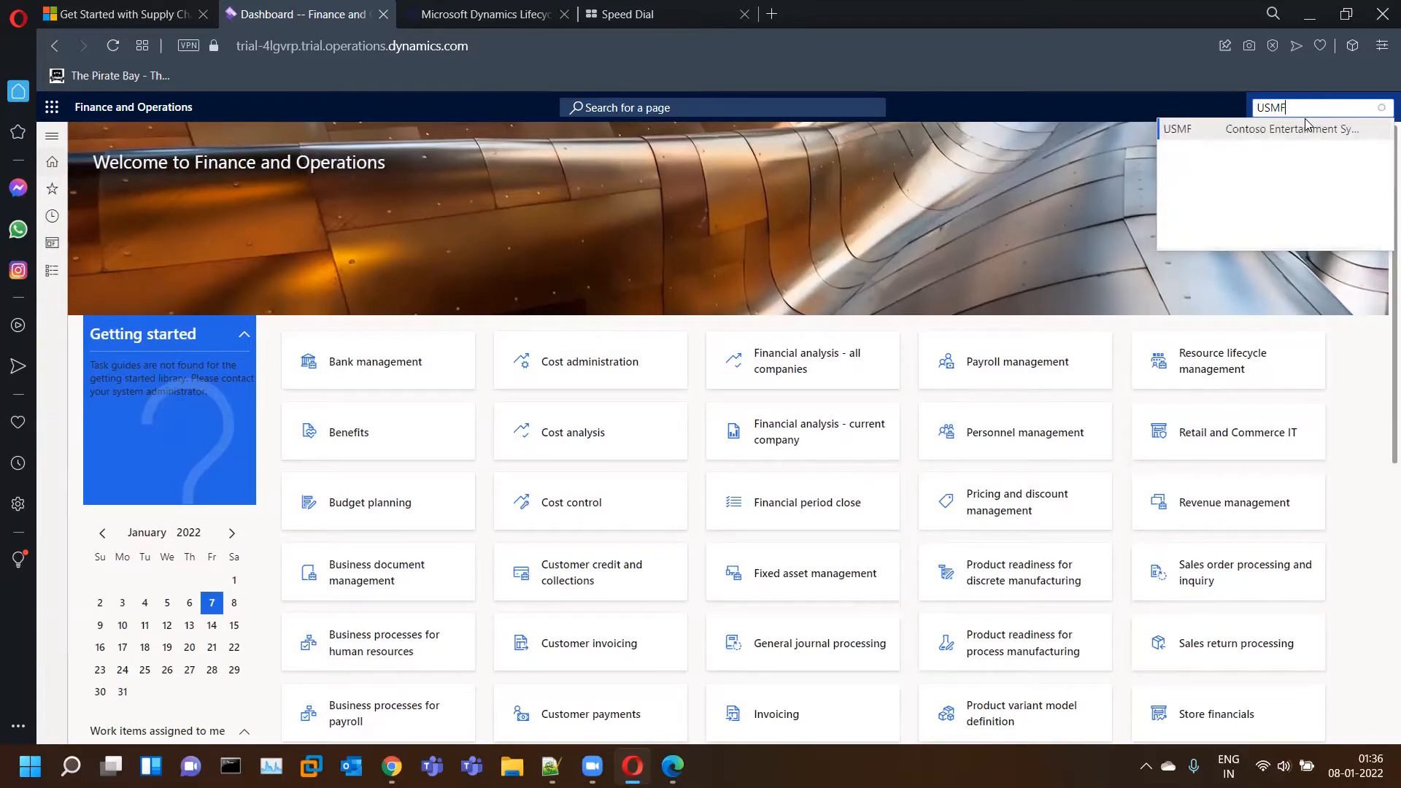
left_click(1304, 135)
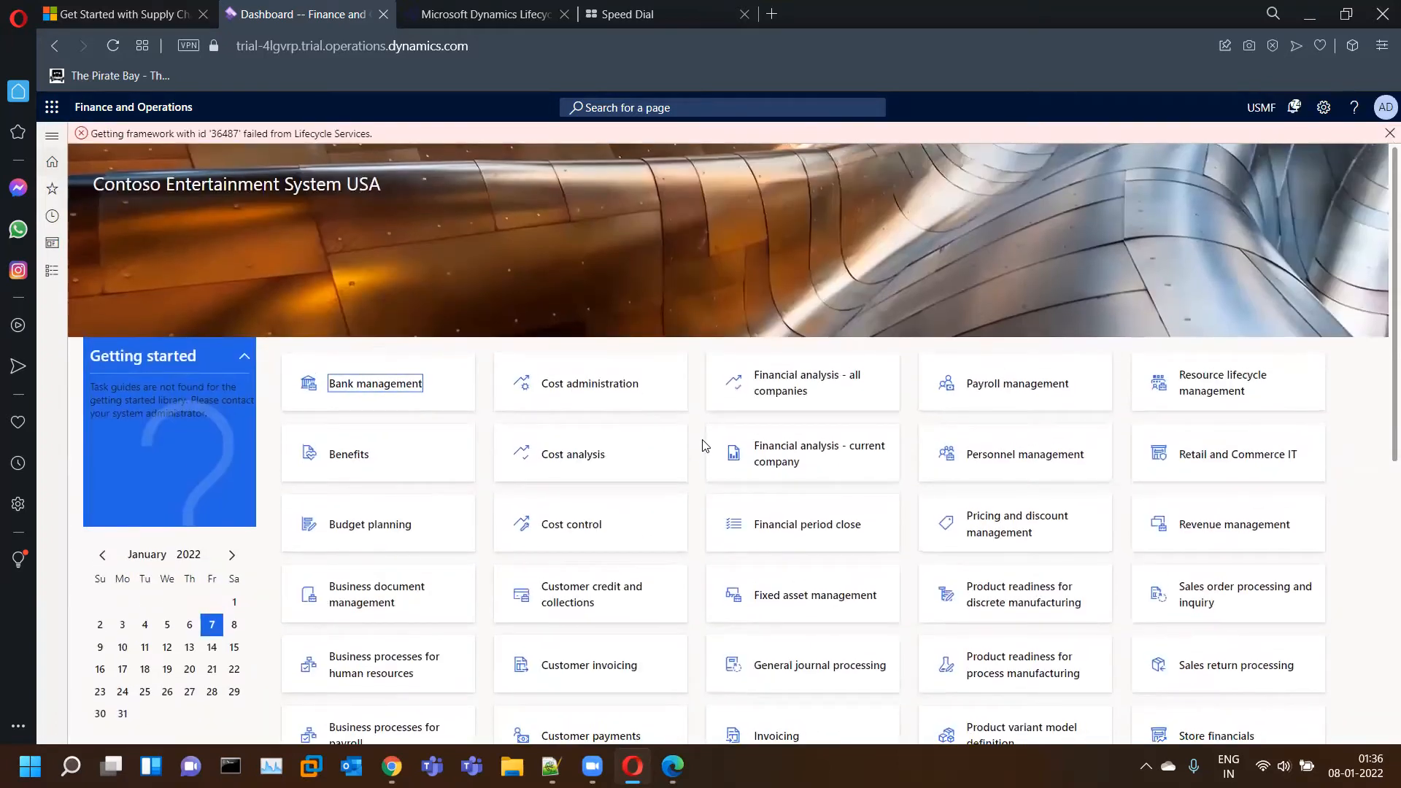
Dismiss the red error bar and browse the Modules list in the navigation pane.
left_click(1390, 132)
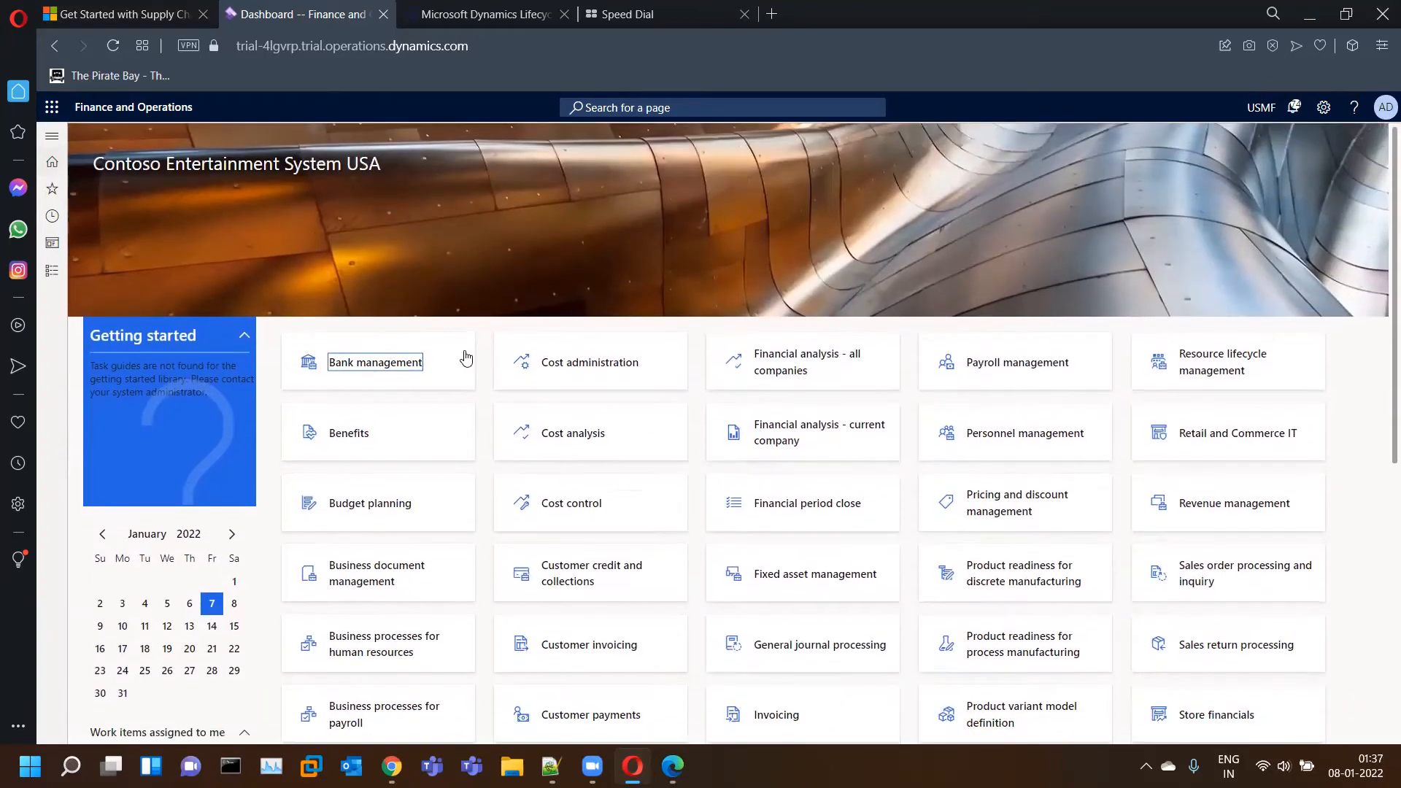
left_click(52, 136)
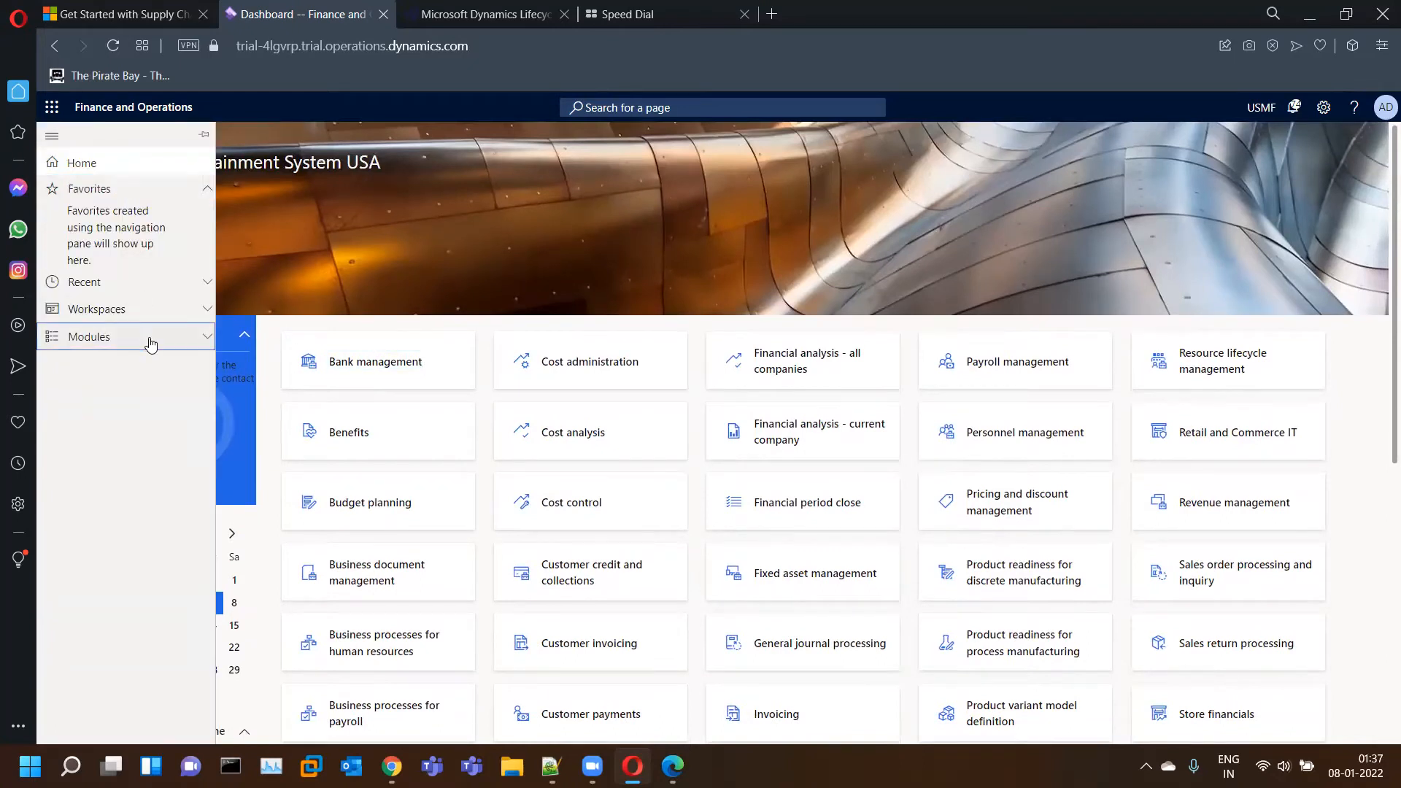
left_click(150, 340)
scroll(157, 453, "down", 5)
scroll(152, 482, "up", 6)
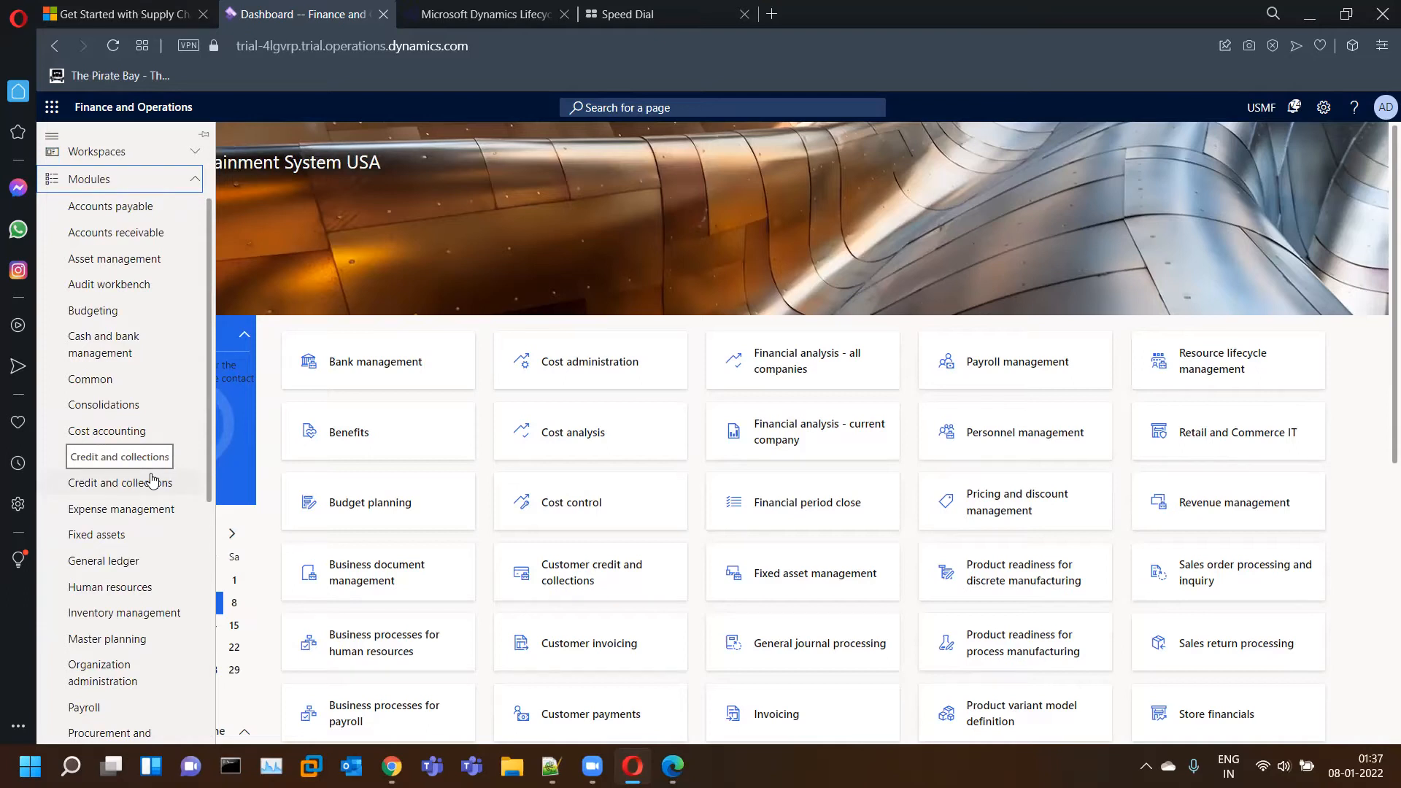
left_click(435, 273)
Scroll the USMF dashboard and select its full address ending ?mode=trial&cmp=usmf&mi=defaultdashboard.
scroll(1117, 429, "down", 5)
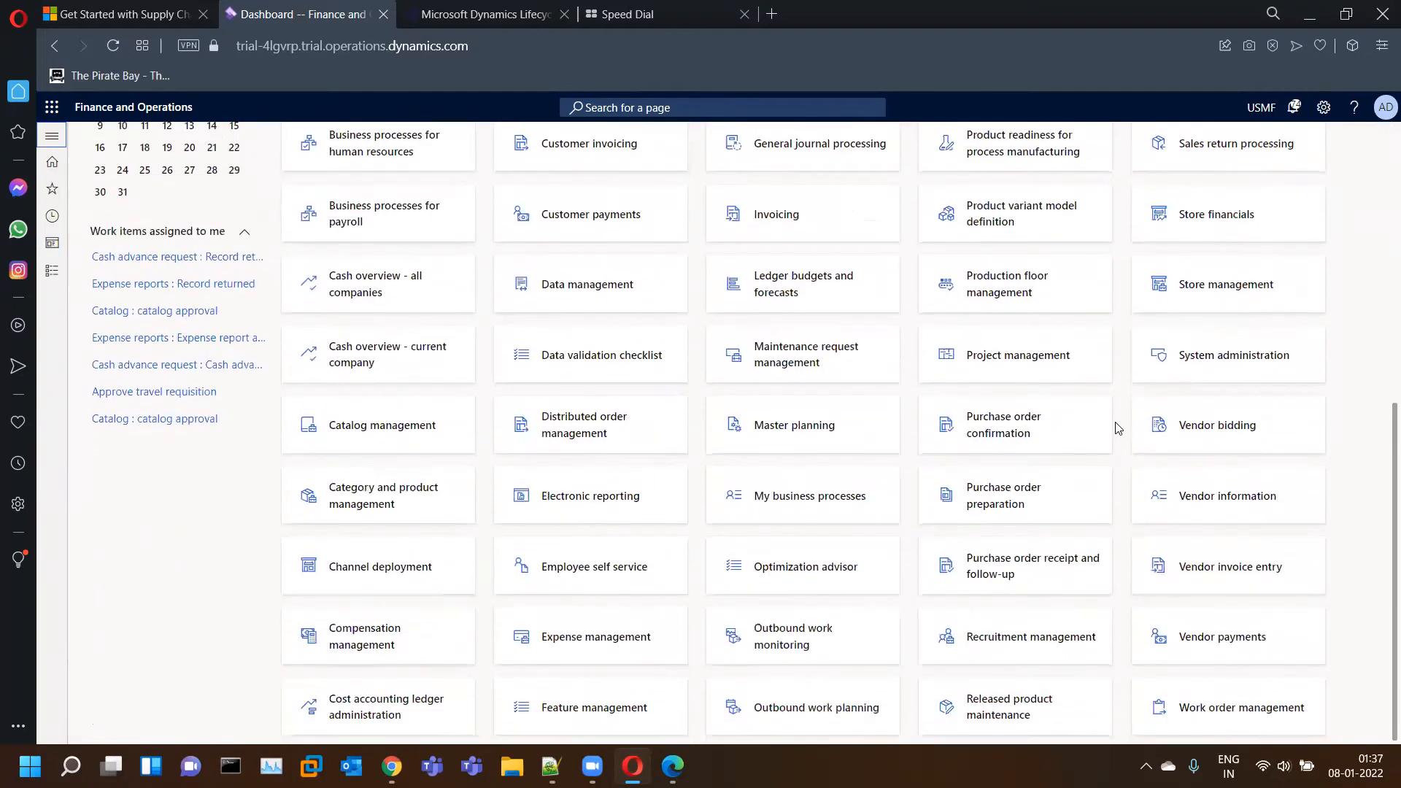
scroll(1117, 428, "up", 7)
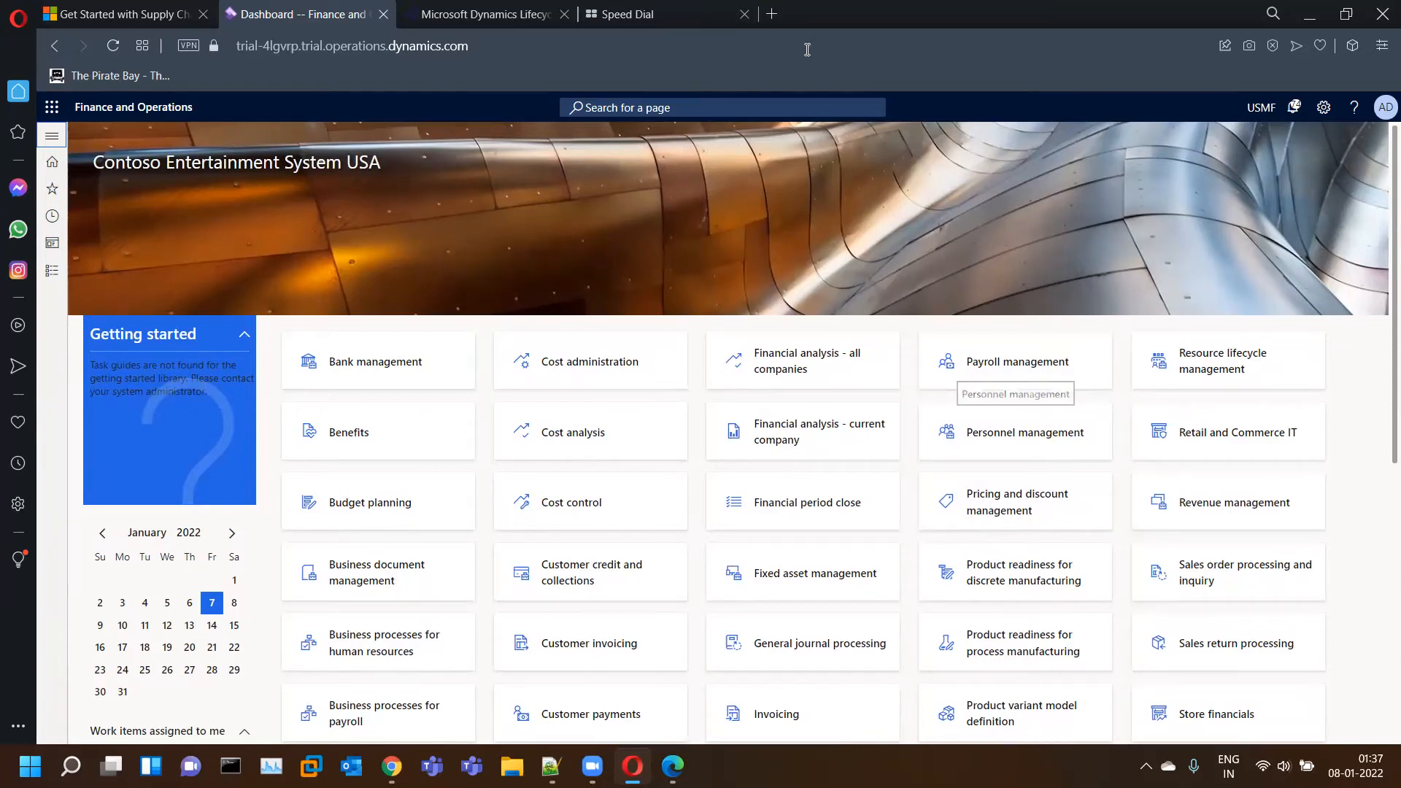
left_click(758, 48)
left_click(770, 48)
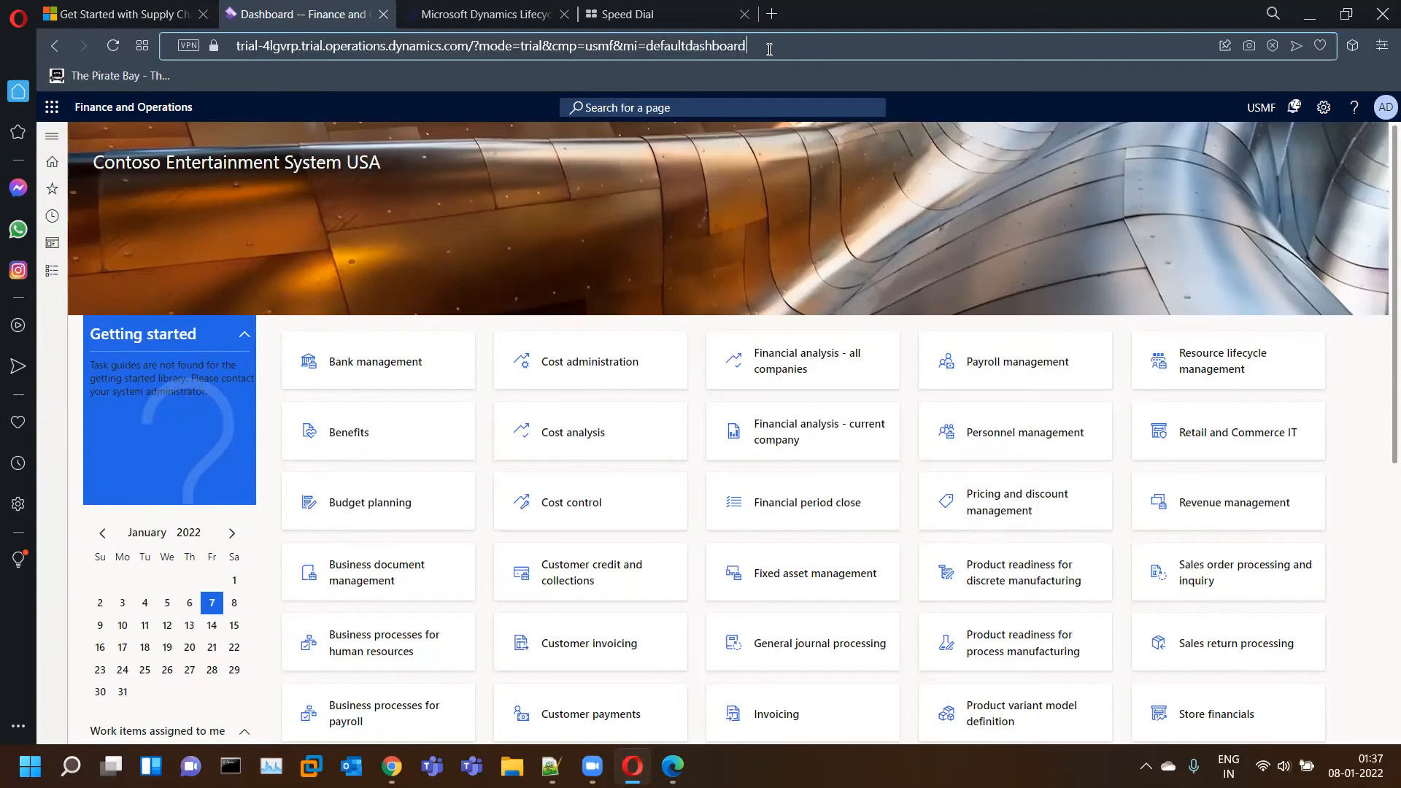
left_click_drag(751, 49, 188, 73)
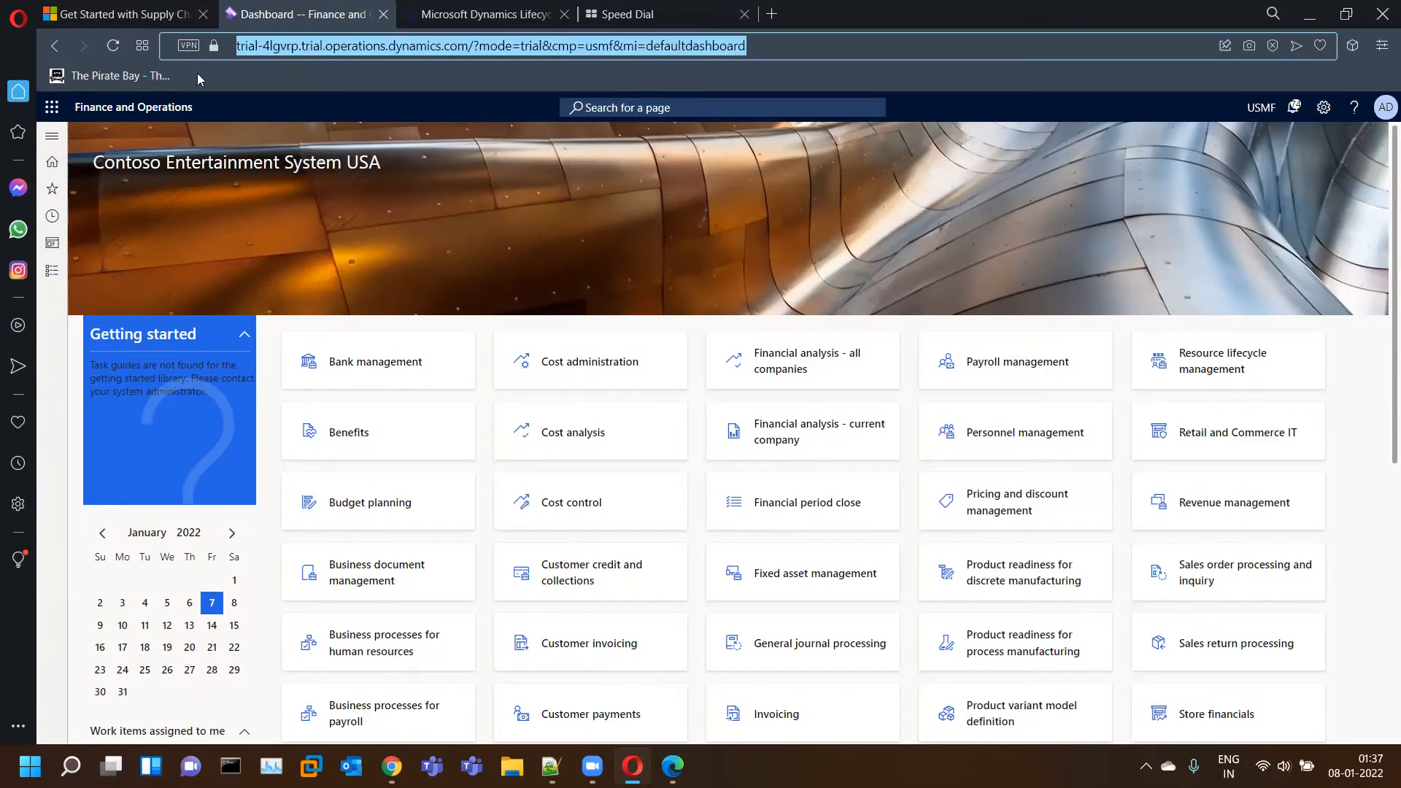